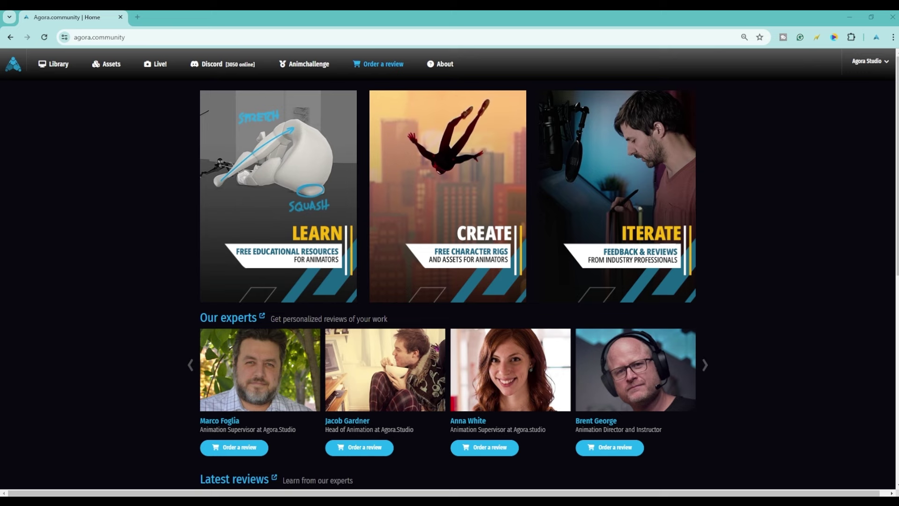
Open the Lego Base | Maya rig page from the Agora.community assets library
left_click(109, 70)
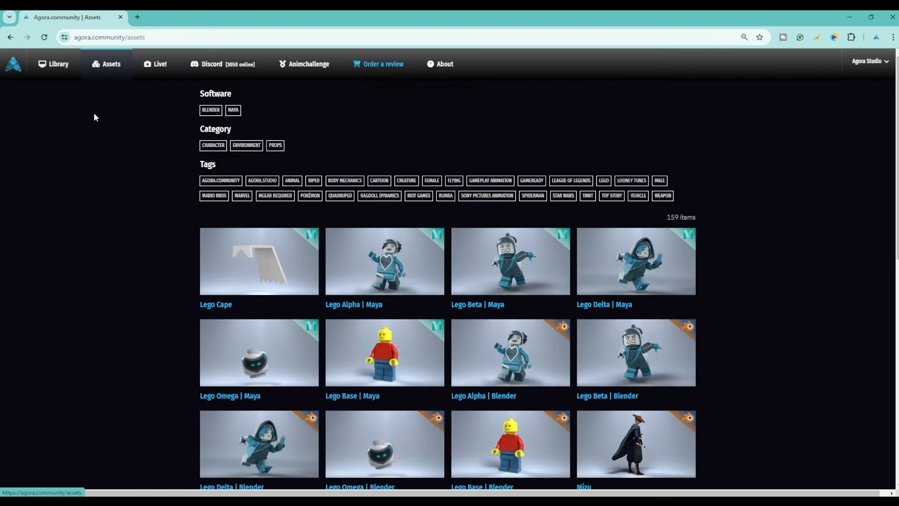
scroll(123, 189, "down", 2)
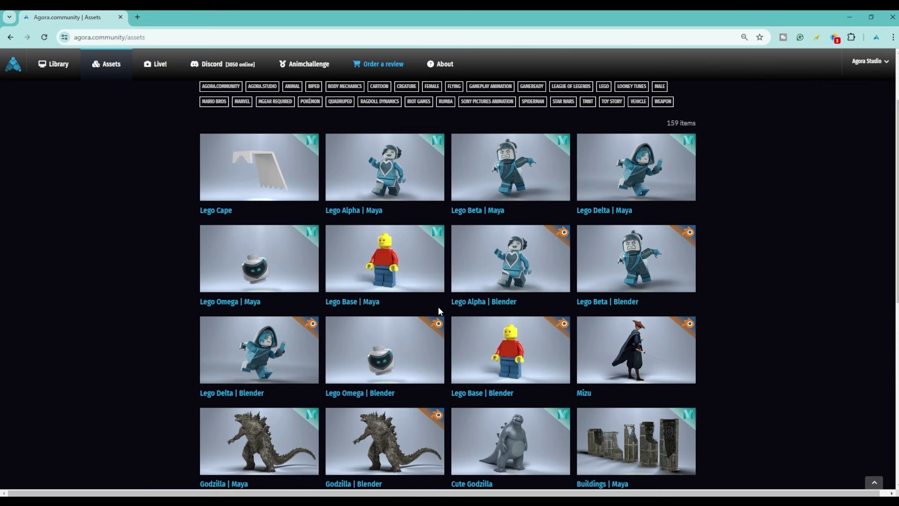
left_click(398, 272)
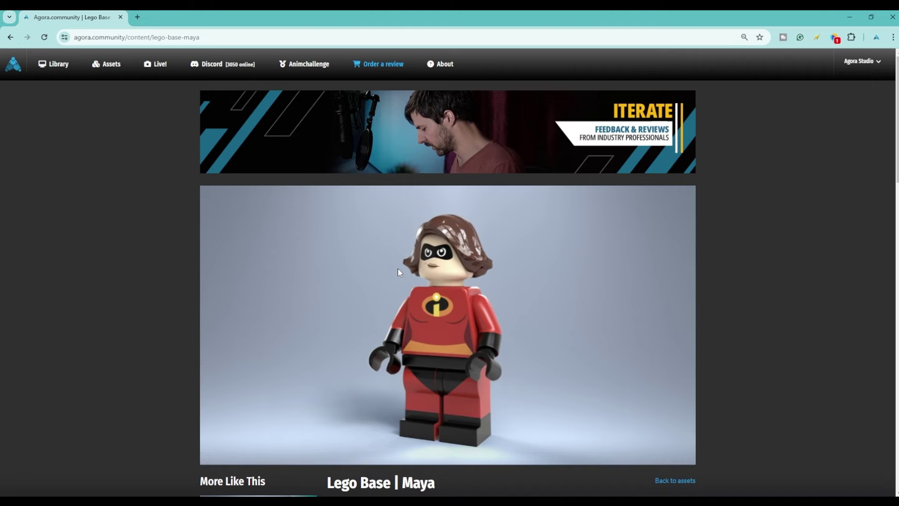
Review the Lego Base page's texture packs and download the Maya rig archive
scroll(303, 283, "down", 7)
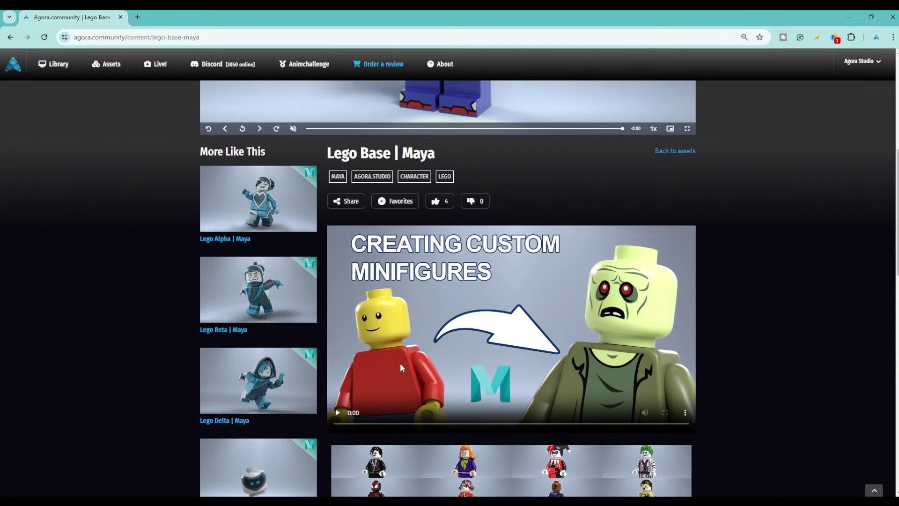
scroll(462, 351, "down", 2)
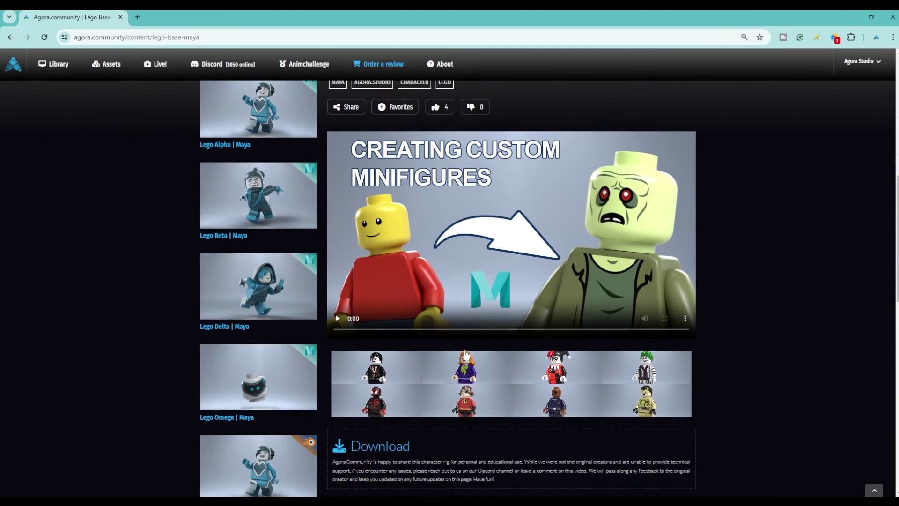
scroll(783, 341, "down", 2)
scroll(783, 344, "down", 2)
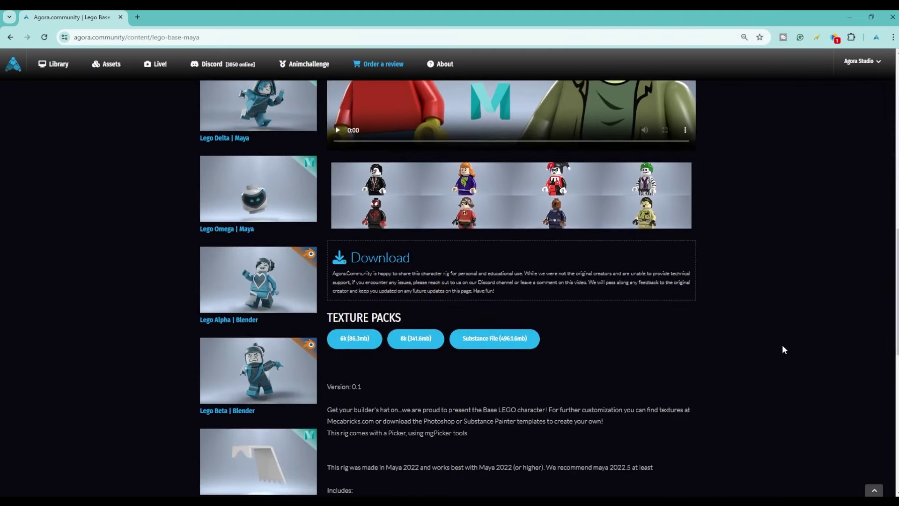
scroll(782, 346, "down", 1)
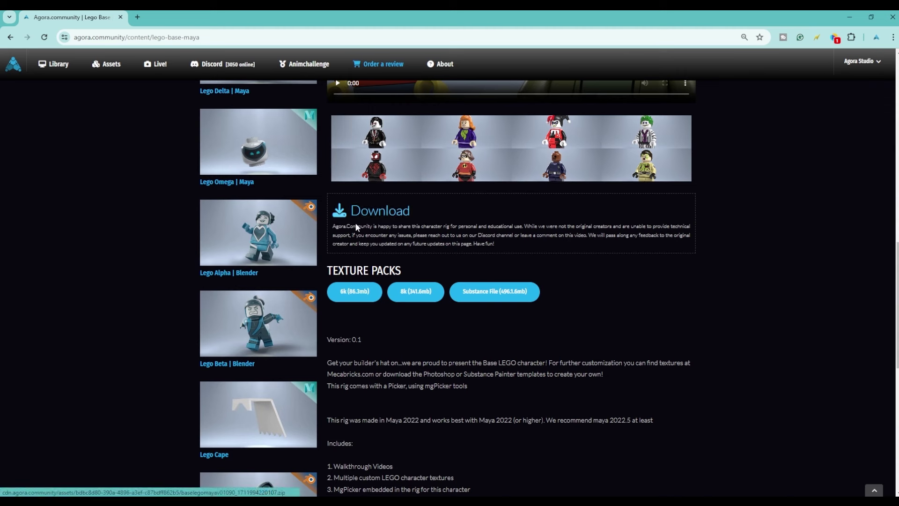
left_click(351, 297)
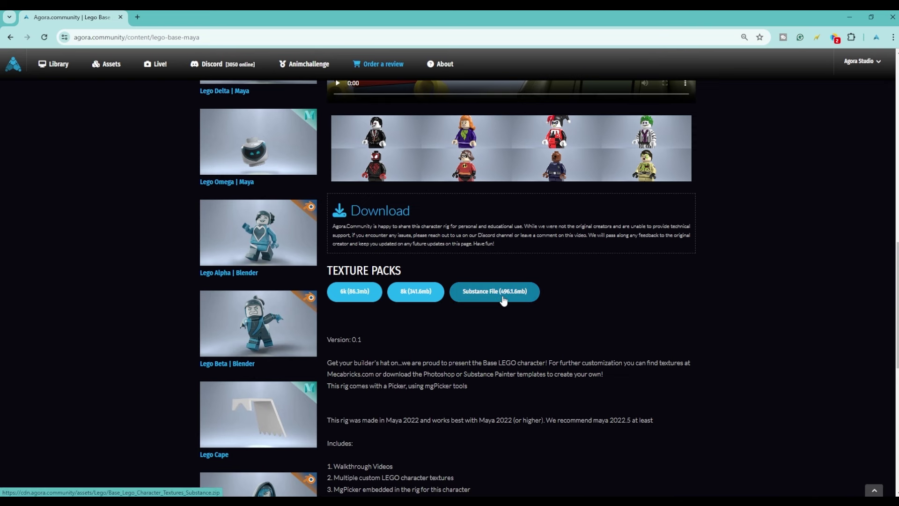
scroll(503, 300, "up", 2)
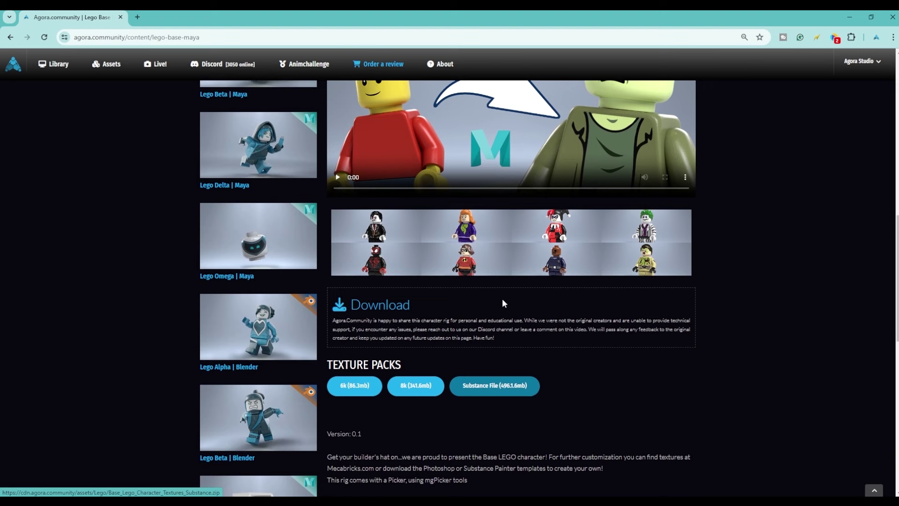
left_click(388, 313)
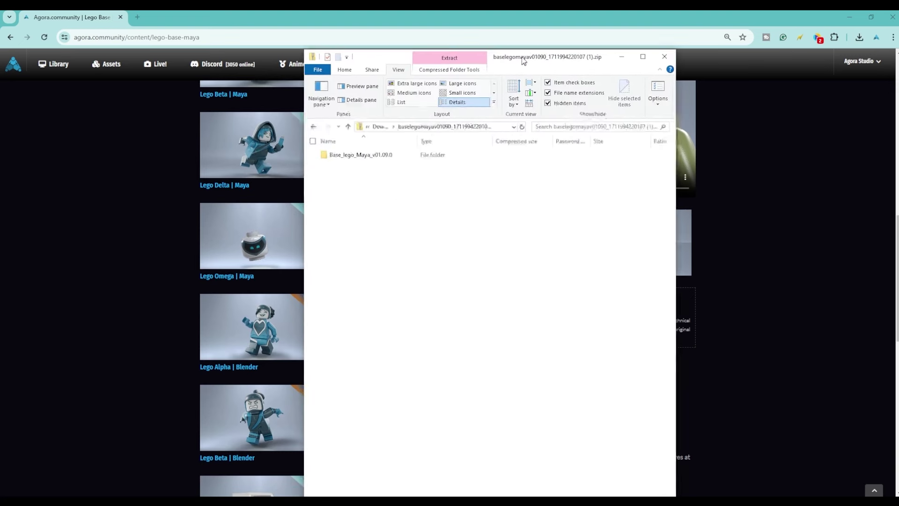
Open the Base_lego_Maya_v01.09.0 folder in the downloaded archive and view the contents of its _HOW_TO folder
left_click_drag(520, 61, 543, 23)
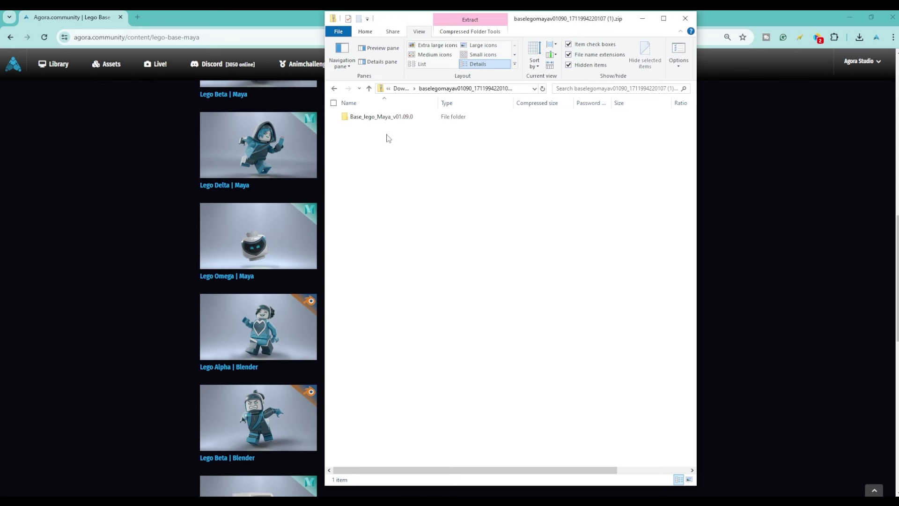
double_click(366, 118)
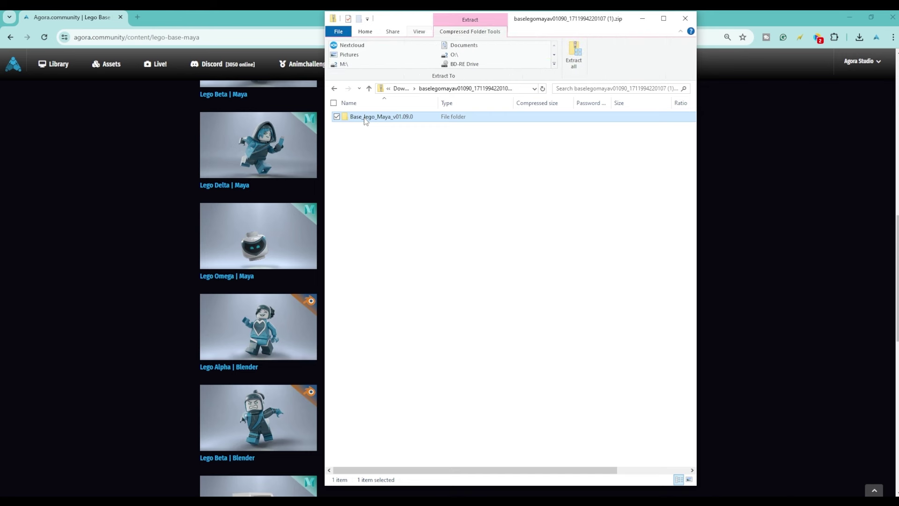
double_click(365, 118)
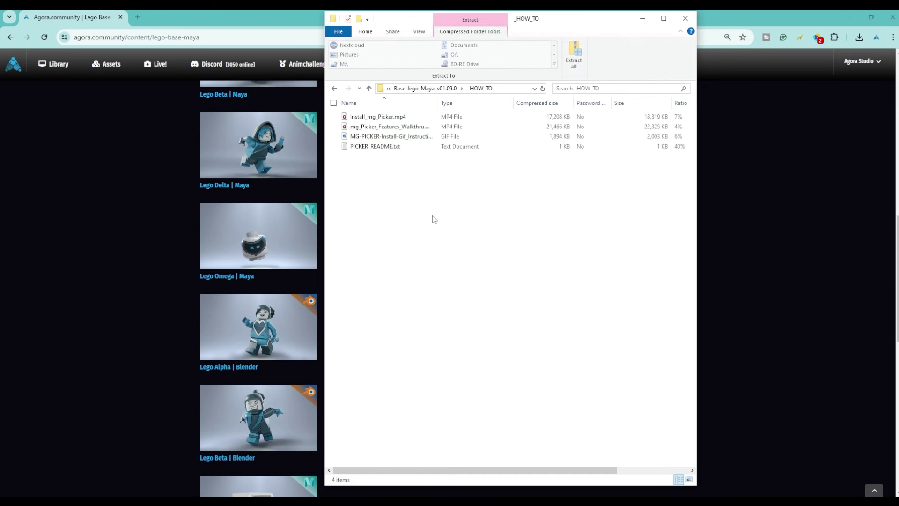
Return to the Base_lego_Maya_v01.09.0 folder and inspect the template files inside Base_Lego_Texture_Template_Photoshop.zip
left_click(425, 88)
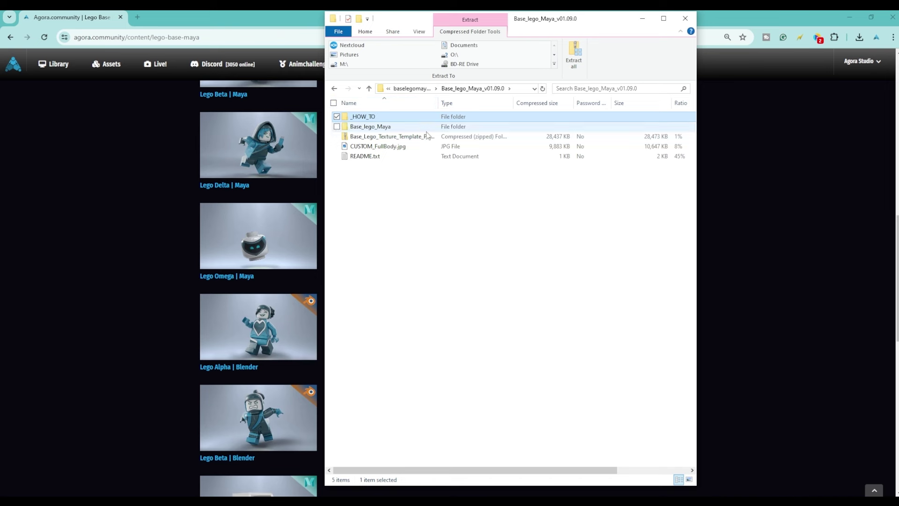
left_click(423, 137)
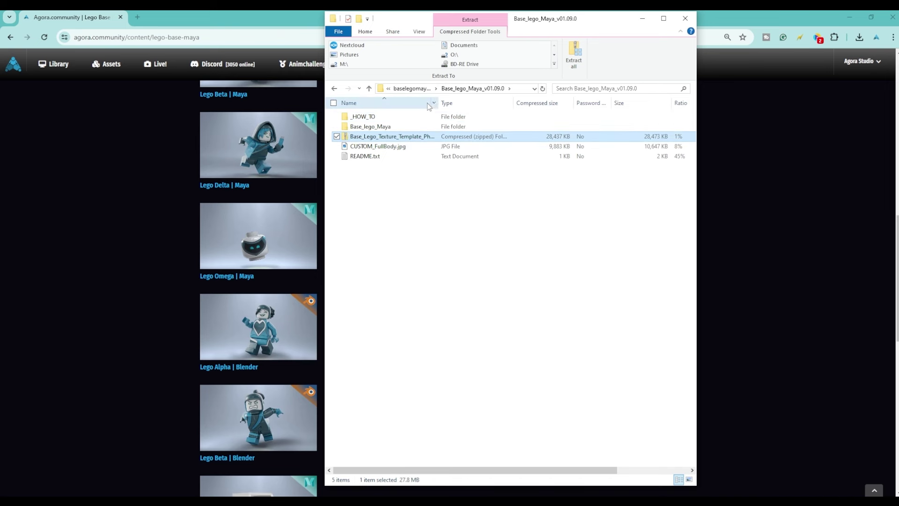
left_click_drag(437, 98, 492, 98)
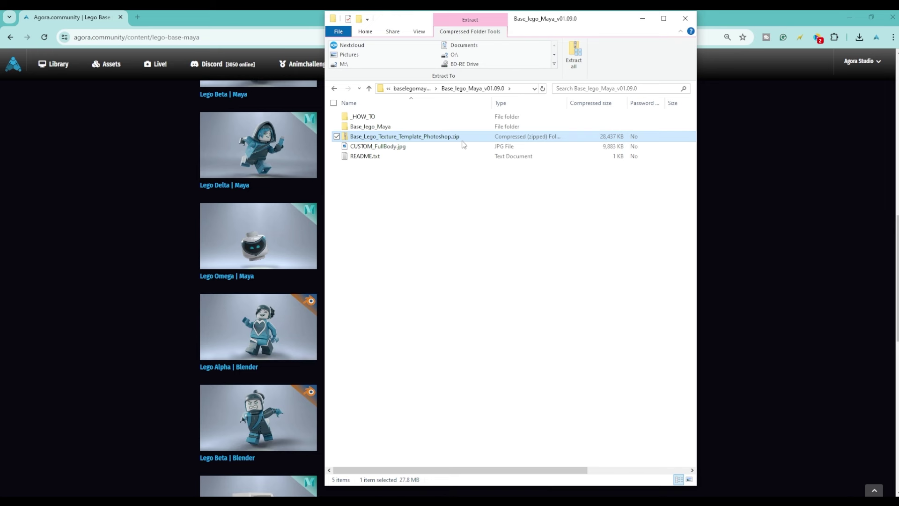
double_click(462, 140)
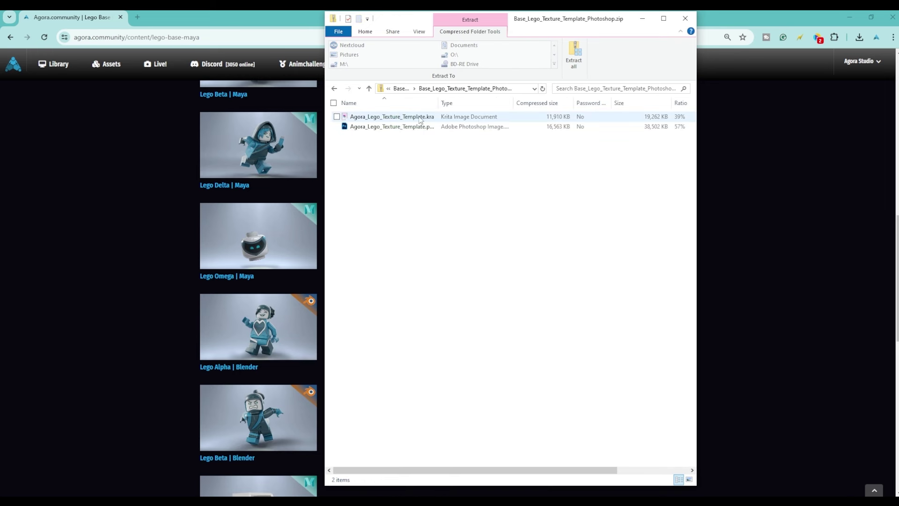
key("alt+Left")
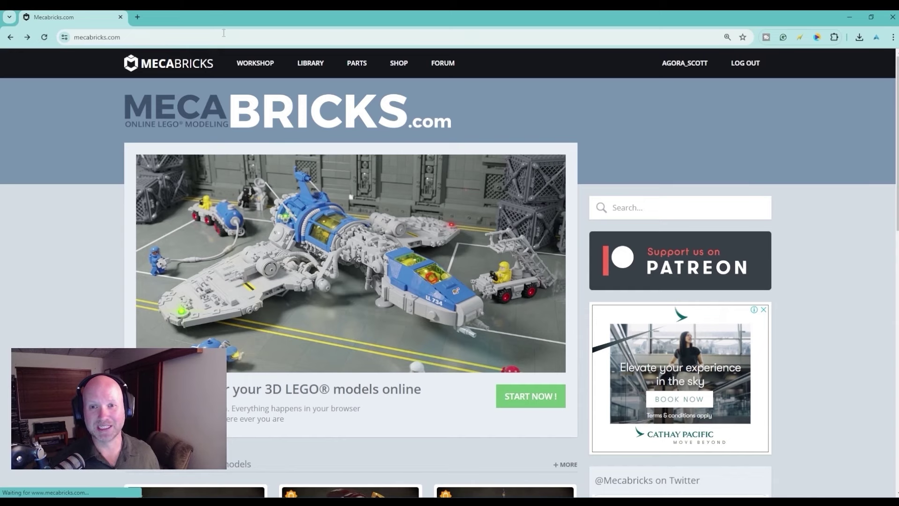
Open the Mecabricks model library and browse its selection of models
left_click(313, 65)
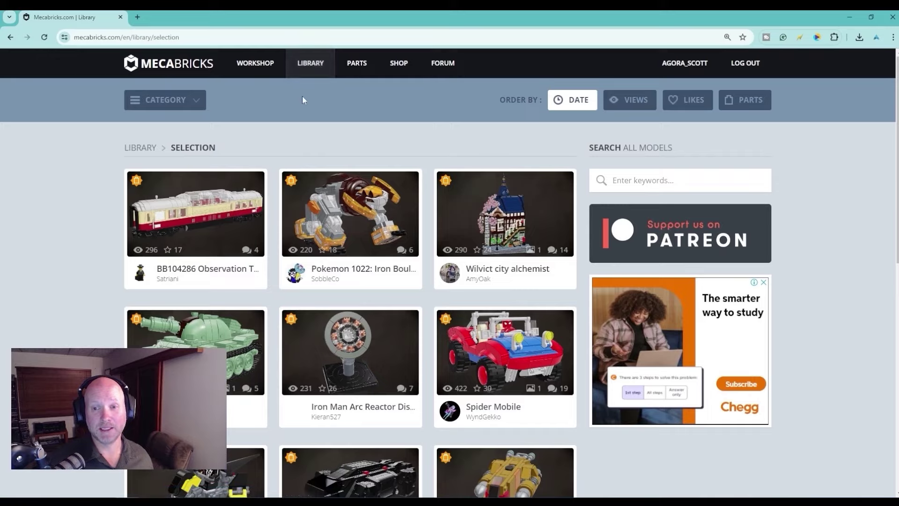
scroll(217, 304, "down", 3)
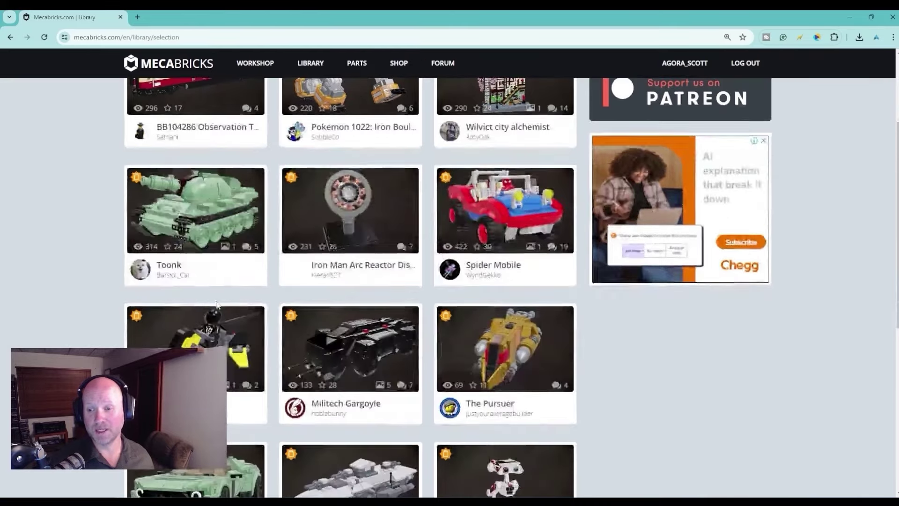
scroll(217, 304, "down", 5)
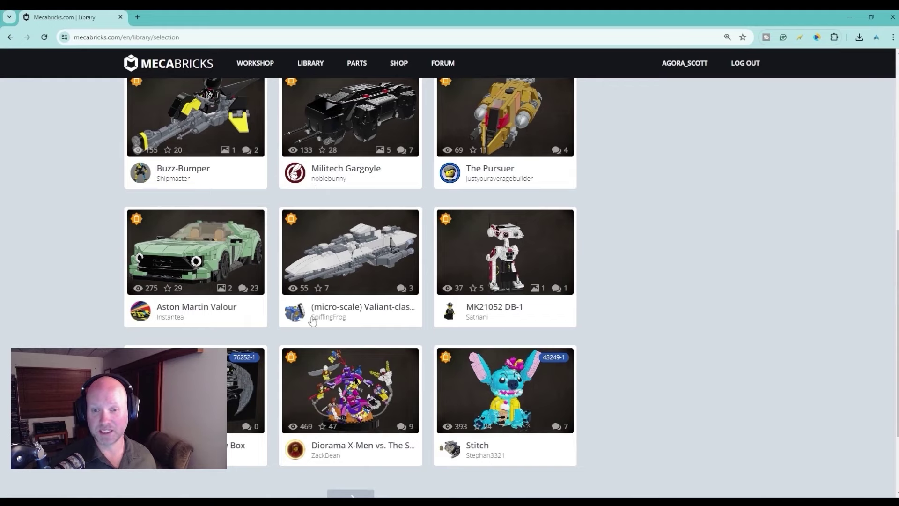
scroll(41, 312, "up", 5)
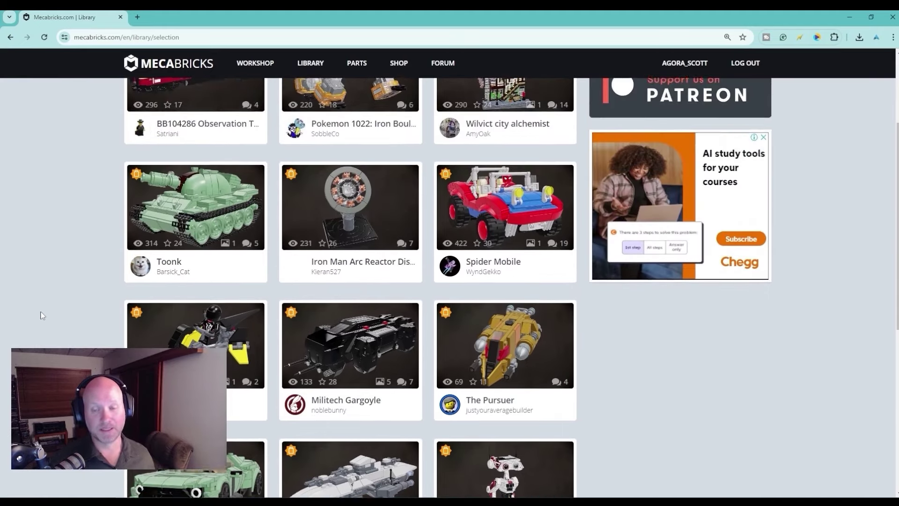
scroll(40, 315, "up", 1)
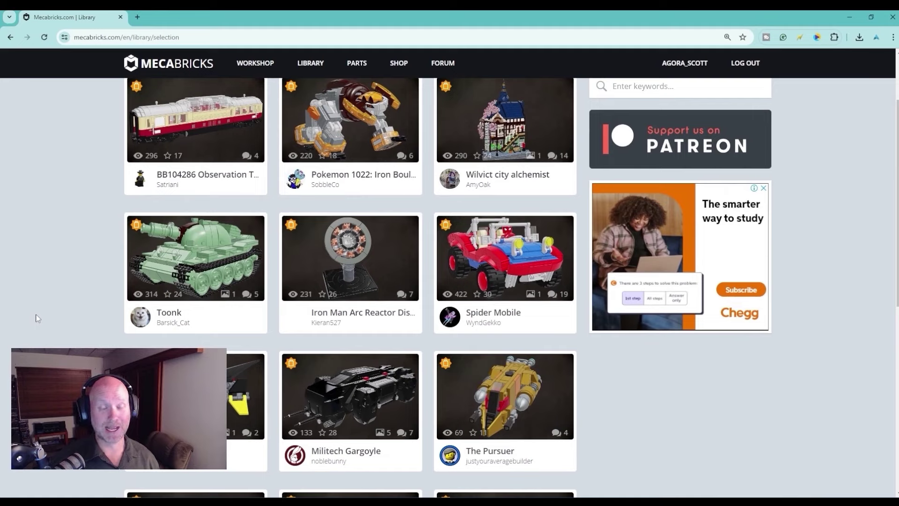
Open the profile of the Toonk model's creator in a new browser tab and look through their published models
right_click(174, 323)
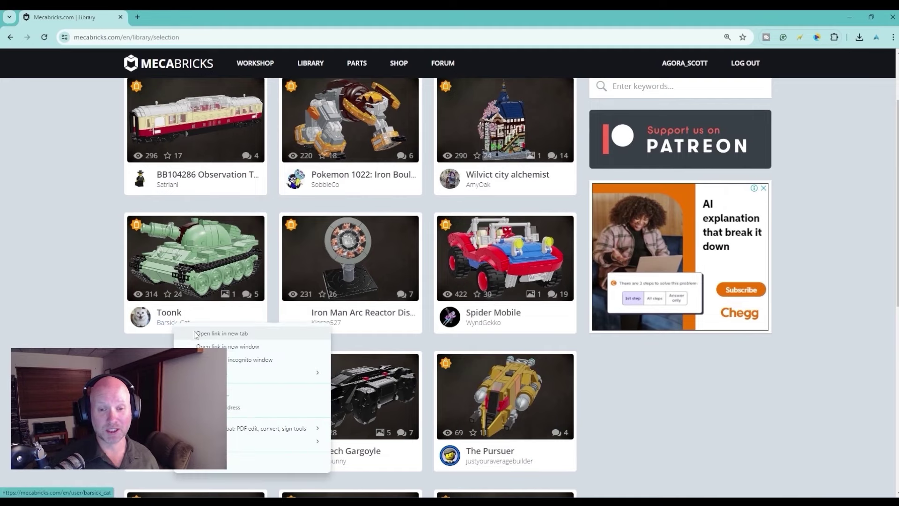
left_click(196, 333)
left_click(200, 17)
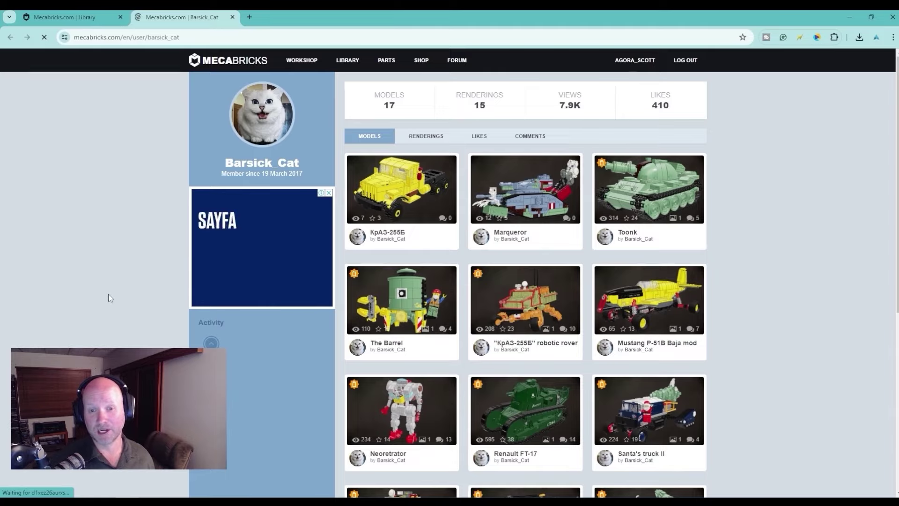
scroll(110, 298, "down", 7)
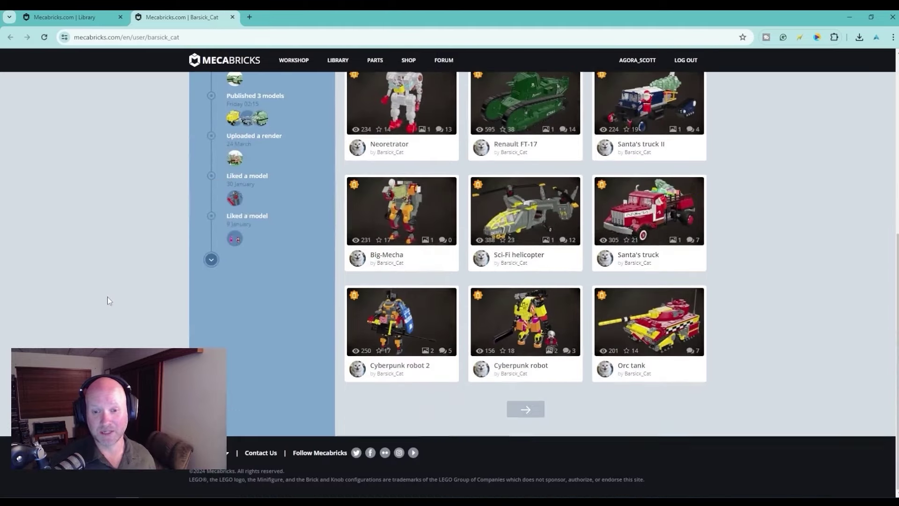
scroll(105, 311, "up", 7)
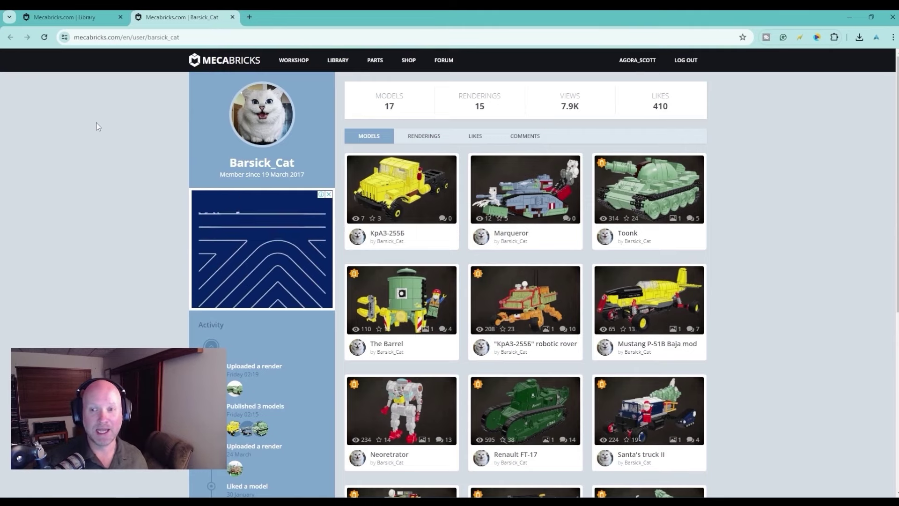
Return to the Mecabricks library, switch the category to Minifigures and browse the listed figures
left_click(71, 16)
scroll(120, 183, "up", 2)
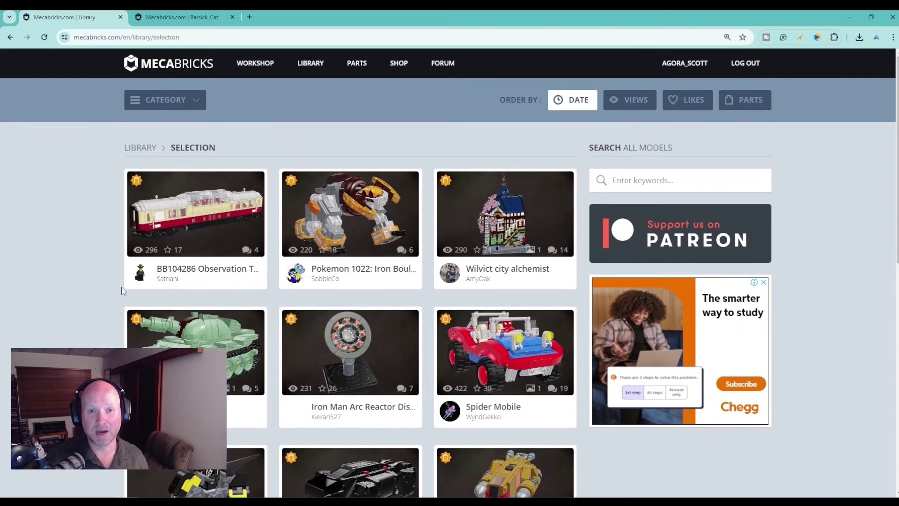
left_click(147, 100)
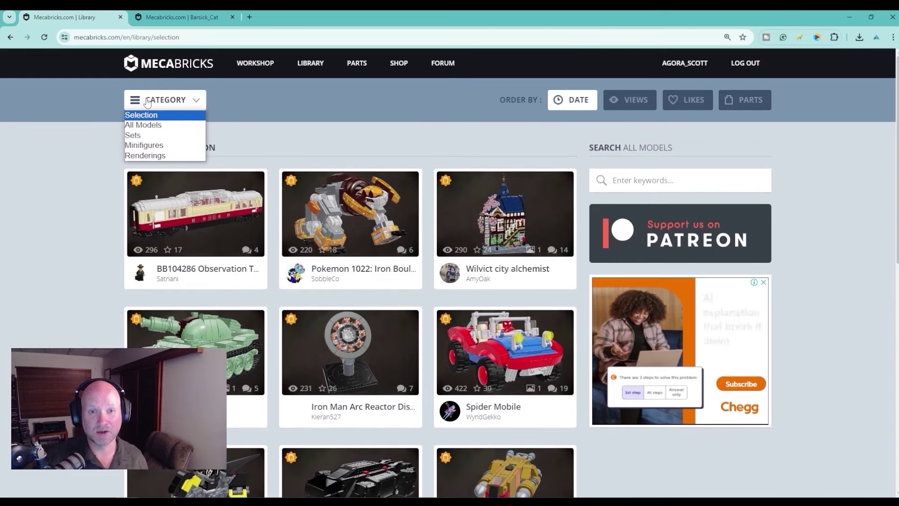
left_click(169, 146)
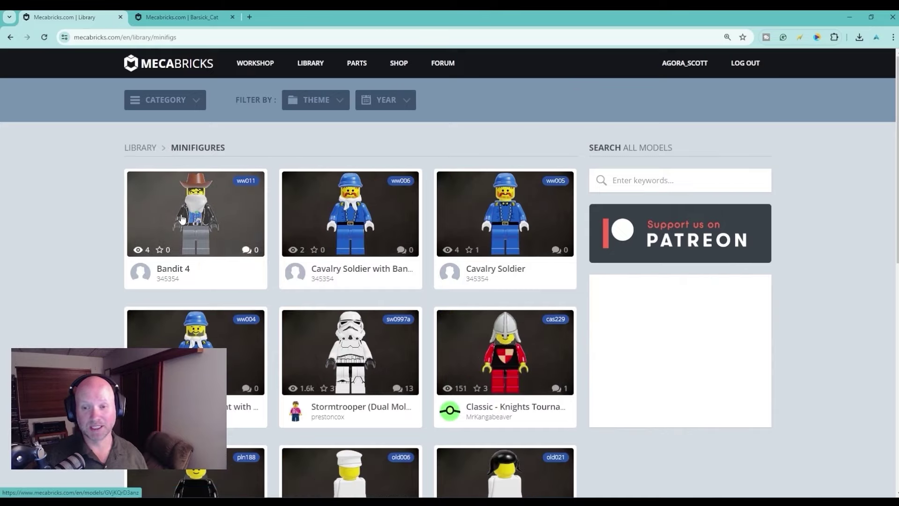
scroll(145, 252, "down", 5)
scroll(145, 252, "down", 6)
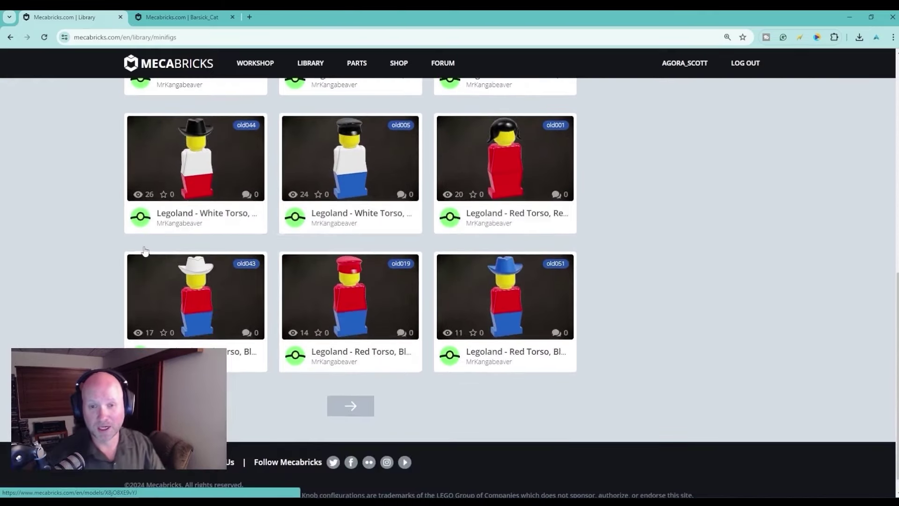
scroll(147, 246, "up", 7)
scroll(150, 240, "up", 5)
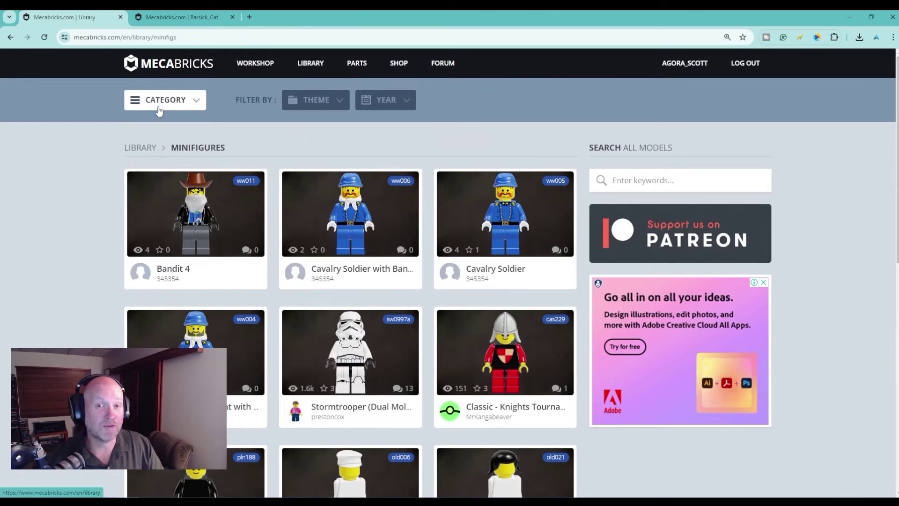
Filter the Mecabricks minifigures by the Scooby-Doo theme
left_click(320, 104)
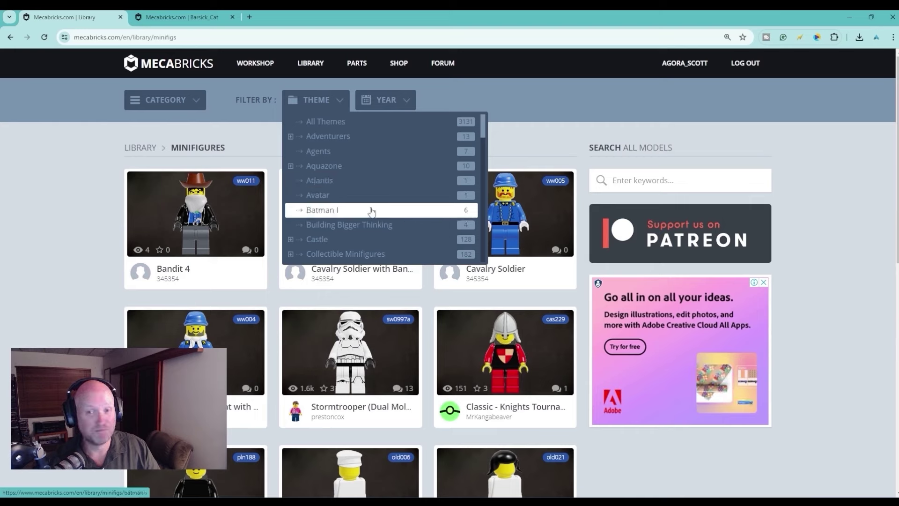
scroll(363, 212, "down", 2)
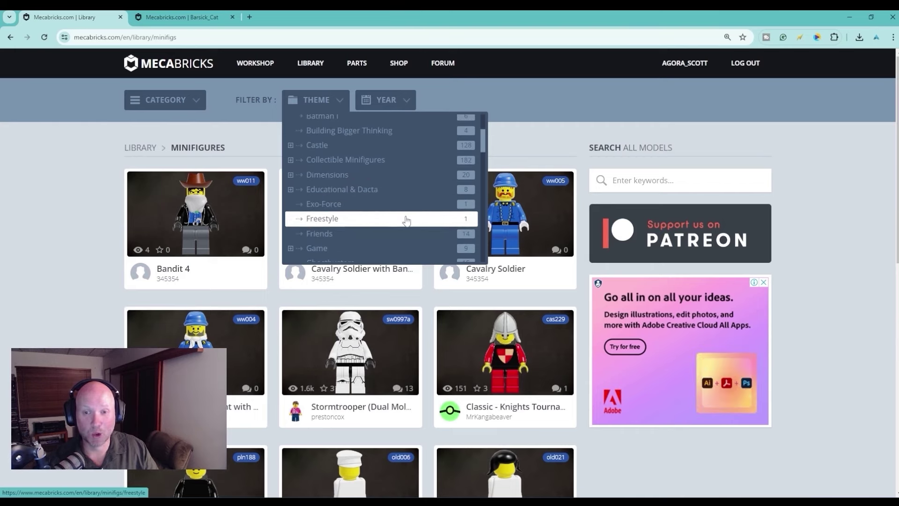
scroll(393, 206, "down", 1)
scroll(372, 214, "down", 1)
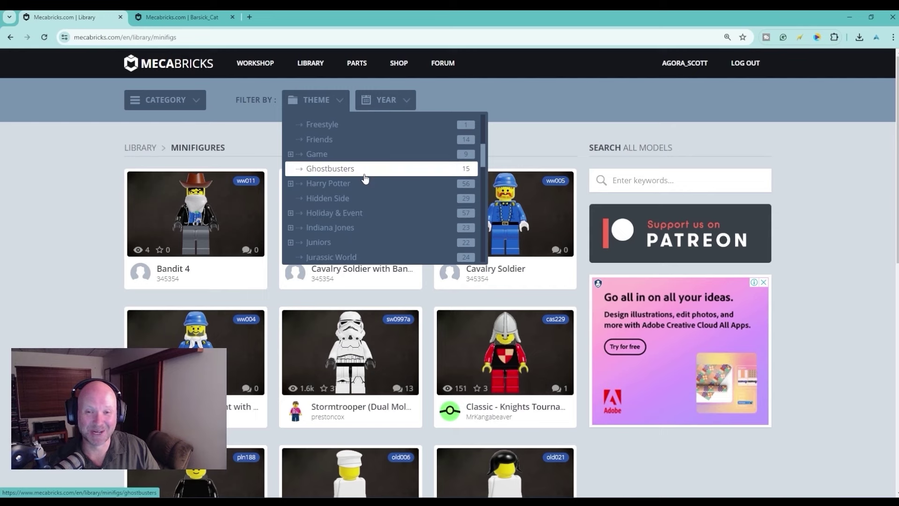
scroll(371, 183, "down", 4)
scroll(372, 186, "down", 5)
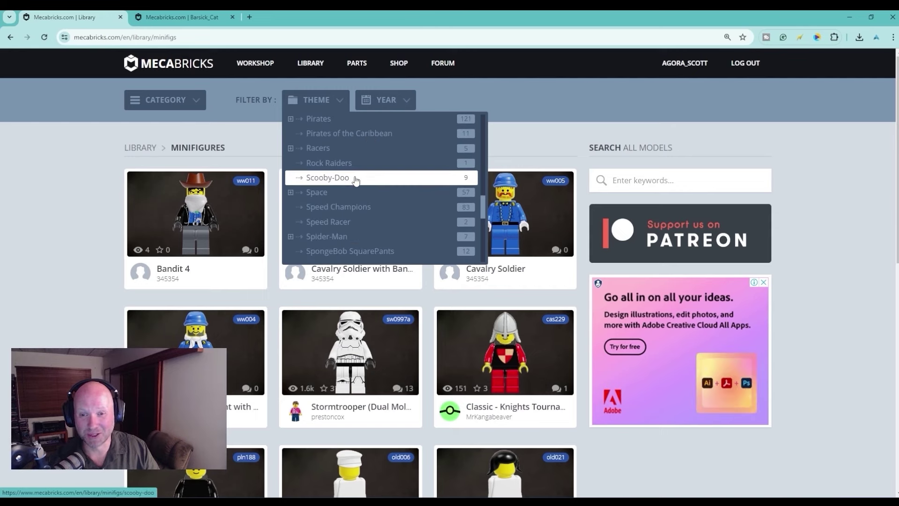
left_click(356, 178)
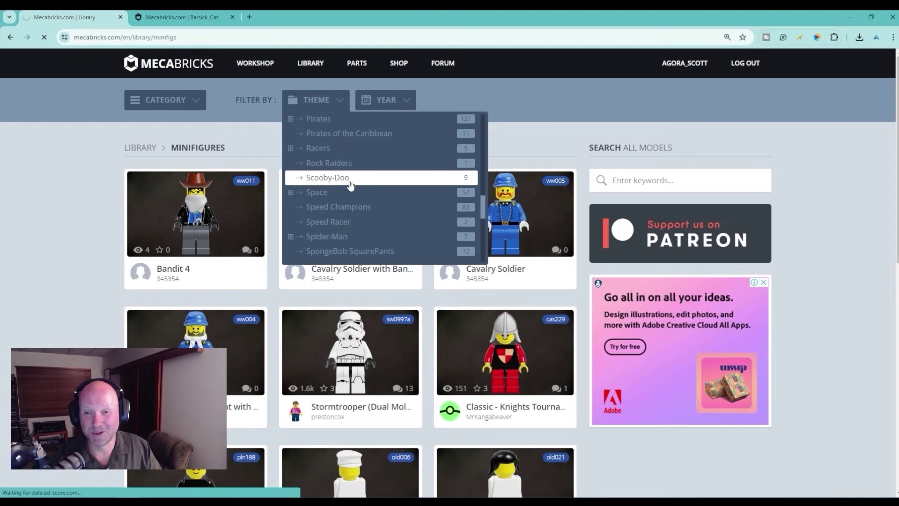
Find the Zombie / Zeke figure among the Scooby-Doo results, open its page and inspect the model from several angles
scroll(94, 249, "down", 3)
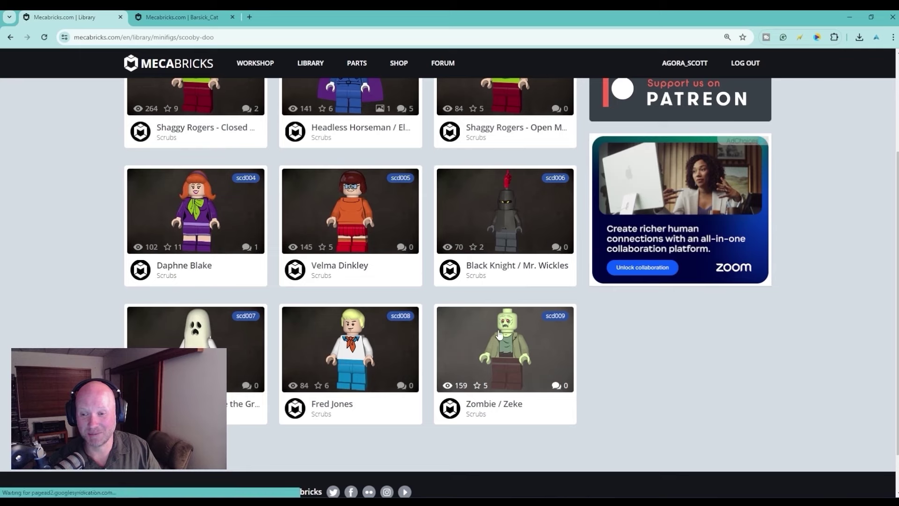
left_click(511, 336)
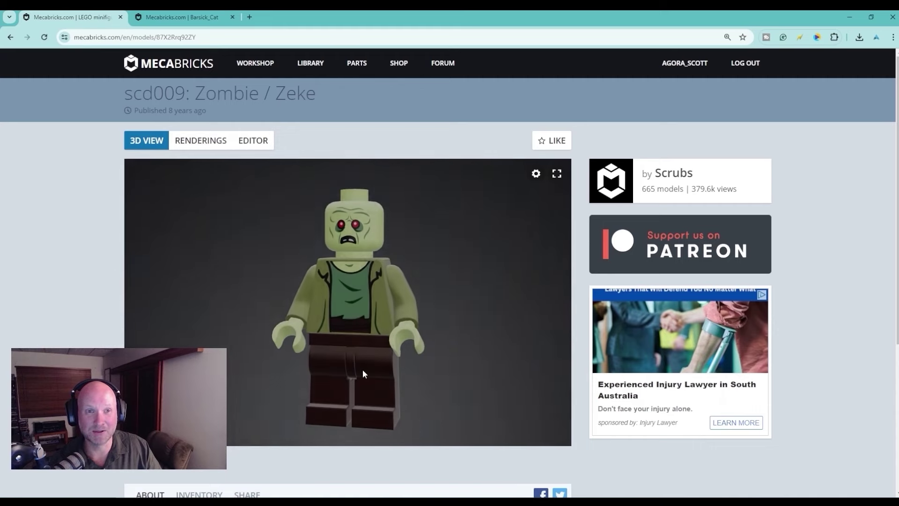
left_click_drag(373, 347, 338, 334)
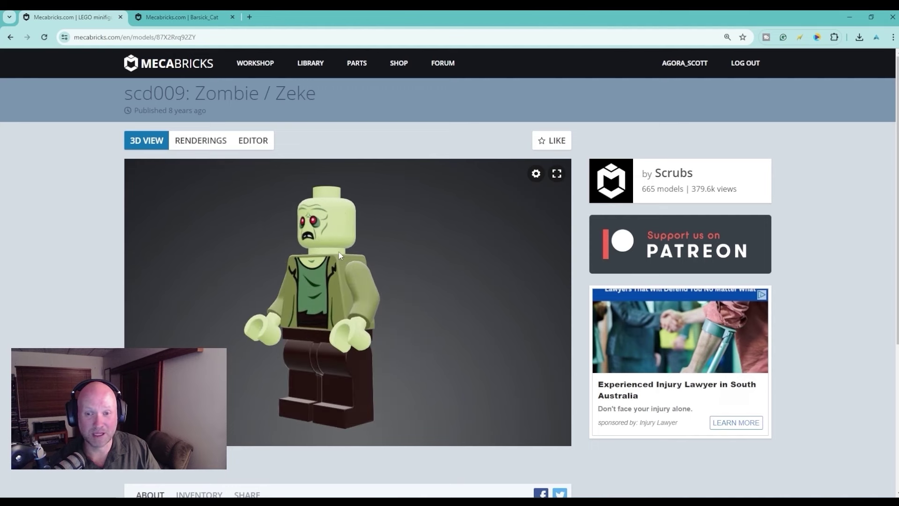
left_click_drag(339, 252, 338, 247)
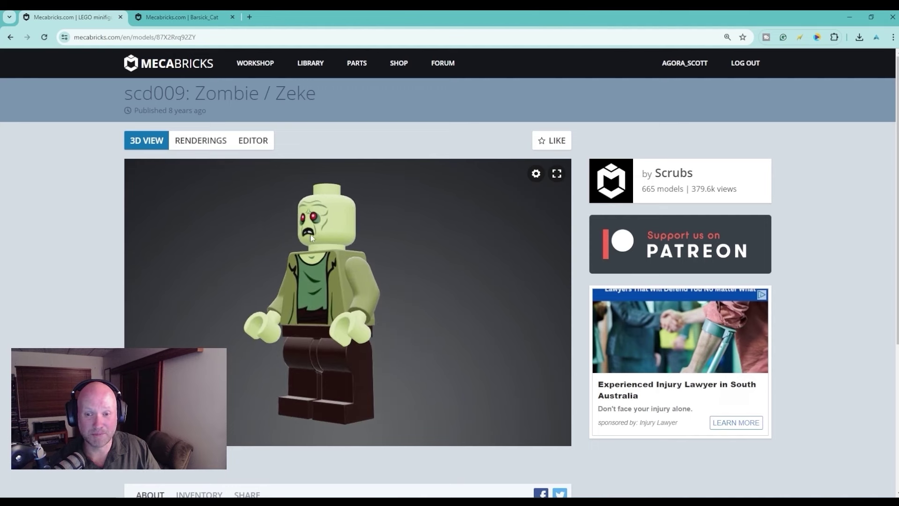
Open the Zombie / Zeke model in the Mecabricks editor and look through the available minifigure part categories
left_click(260, 141)
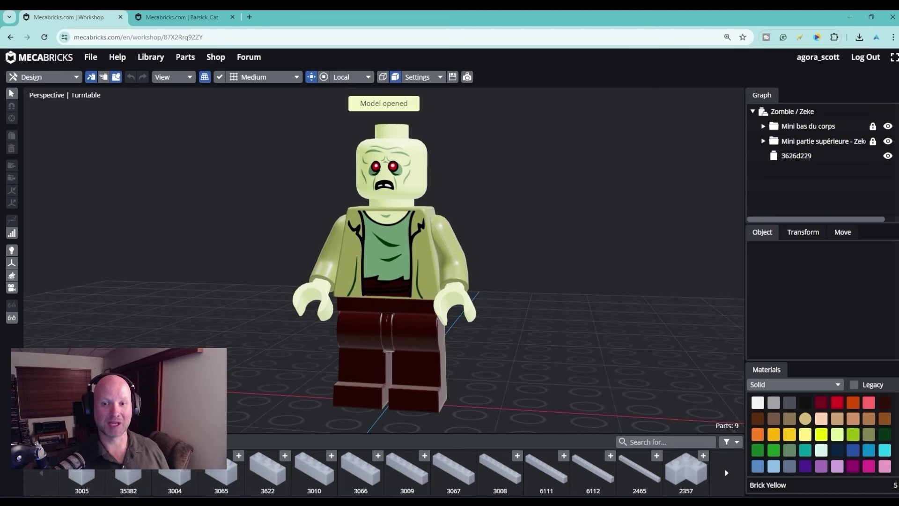
left_click(141, 442)
scroll(117, 298, "down", 10)
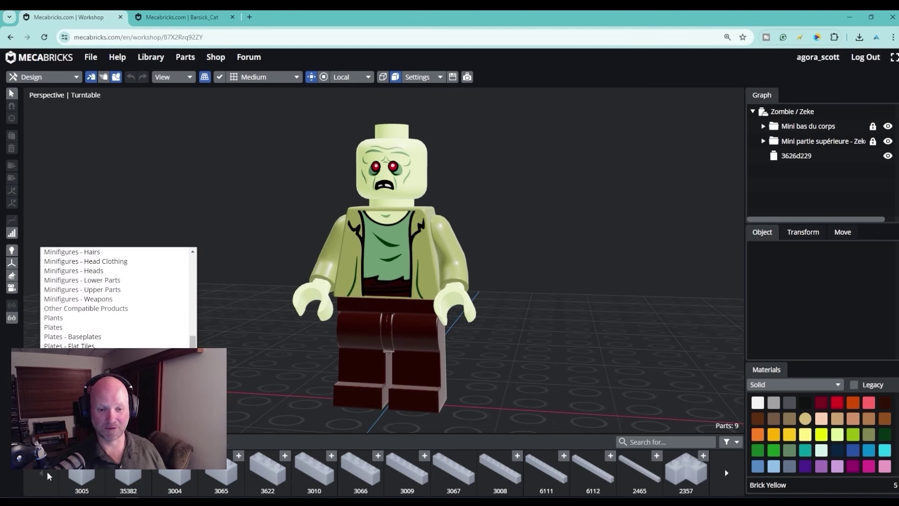
key("Escape")
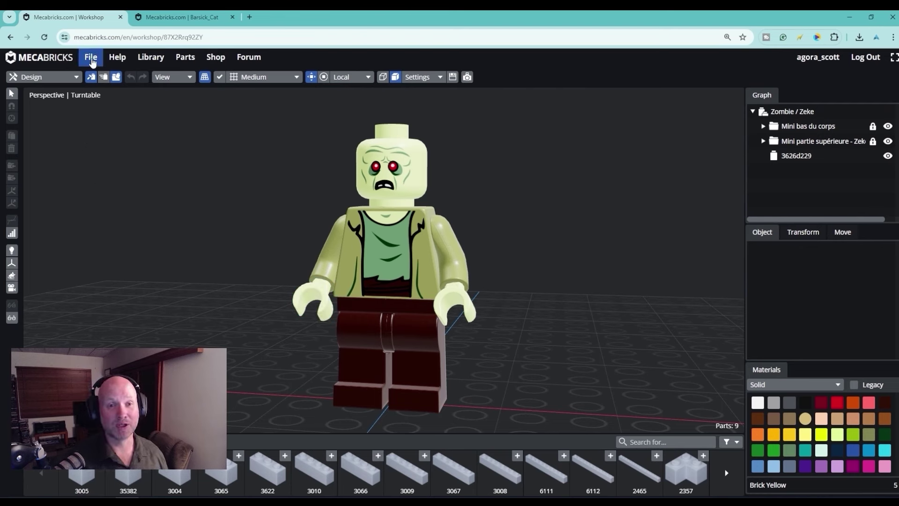
Export the Zombie / Zeke model in Wavefront (.obj) format
left_click(93, 60)
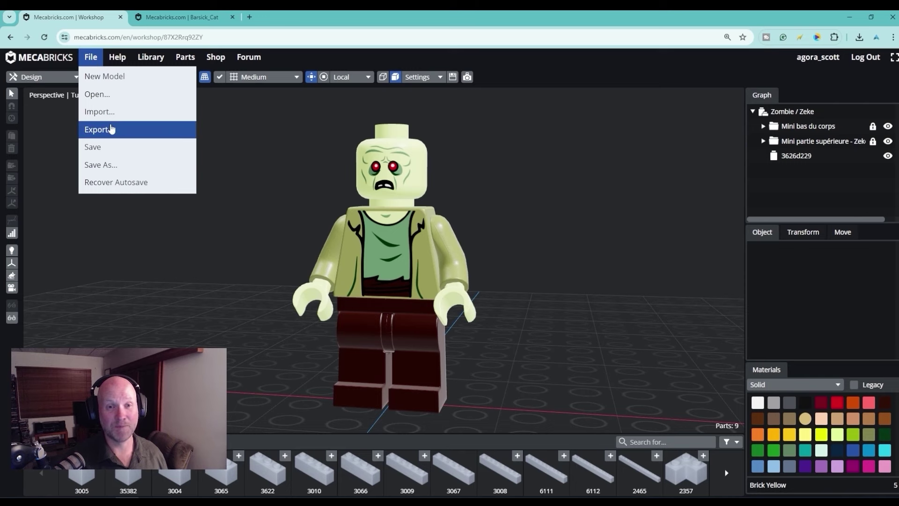
left_click(113, 135)
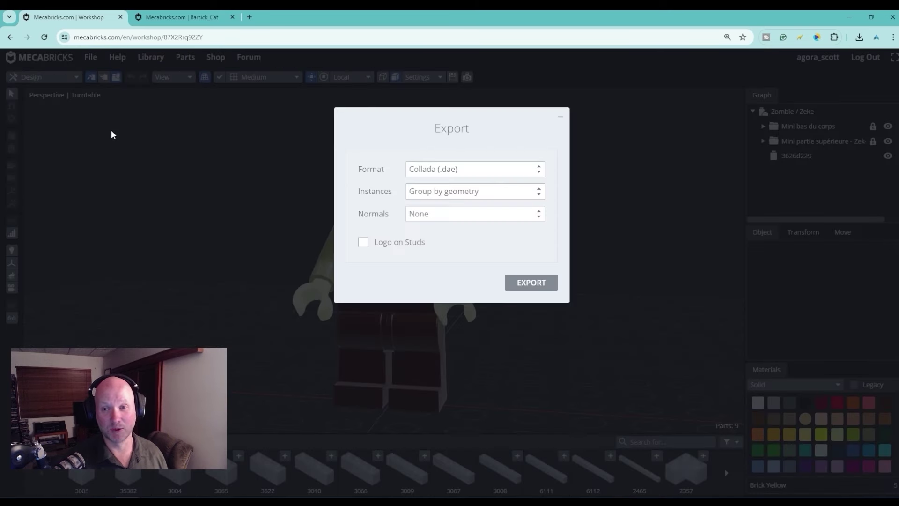
left_click(449, 170)
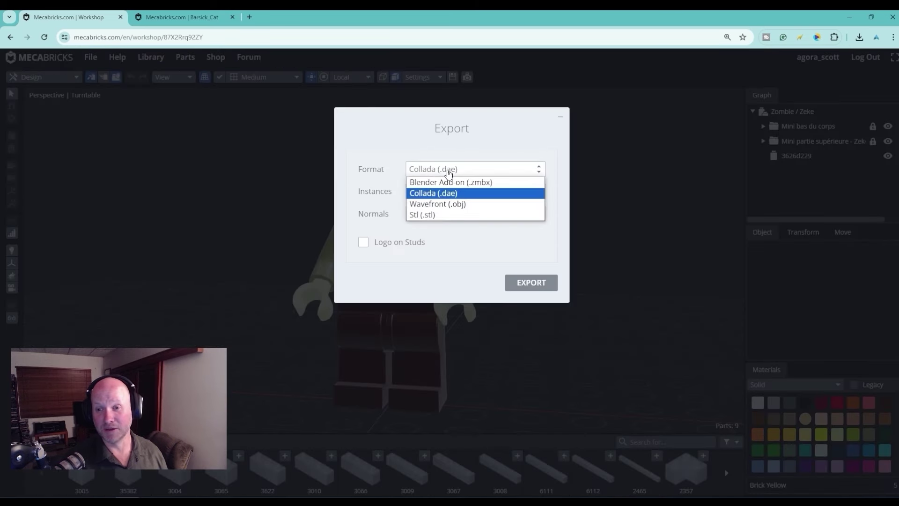
left_click(453, 204)
left_click(533, 238)
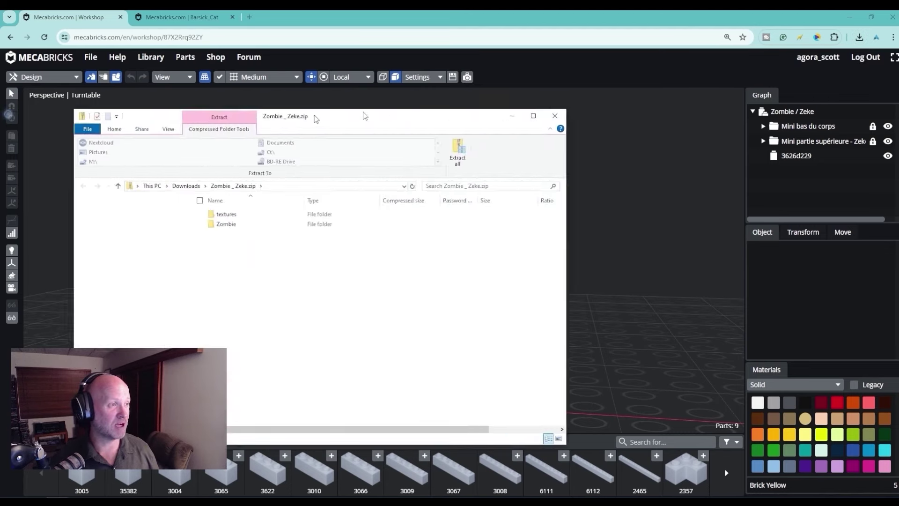
Browse Zombie _ Zeke.zip down to textures/1/official/decoration, select the two PNG textures inside, and put the folder window away
left_click_drag(316, 116, 419, 78)
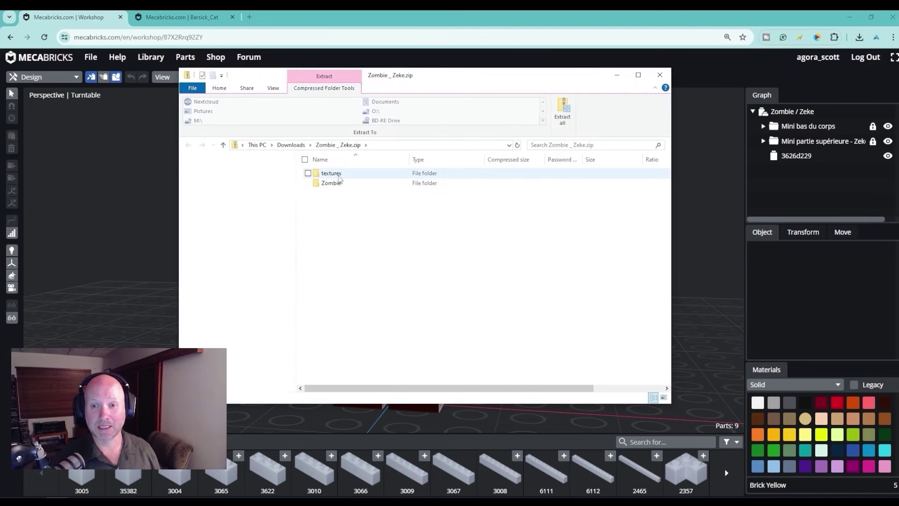
double_click(338, 174)
left_click(337, 177)
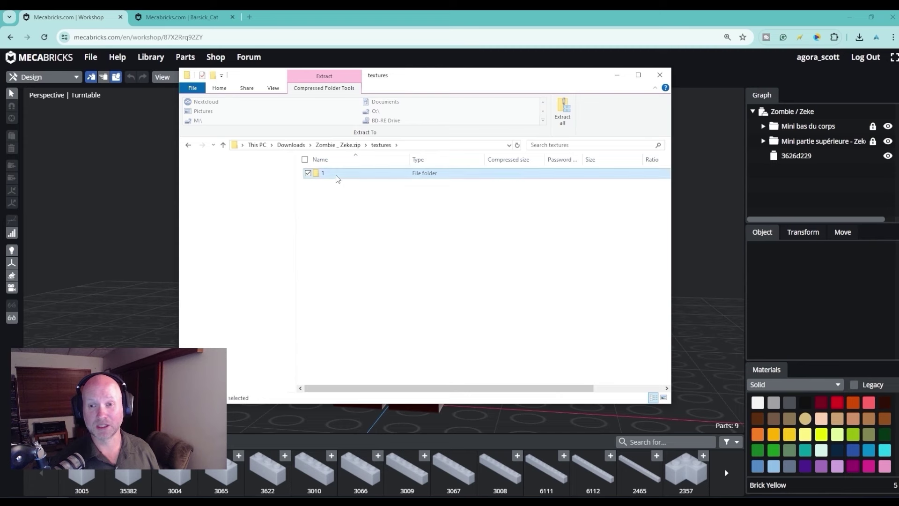
double_click(338, 174)
left_click(337, 176)
double_click(337, 175)
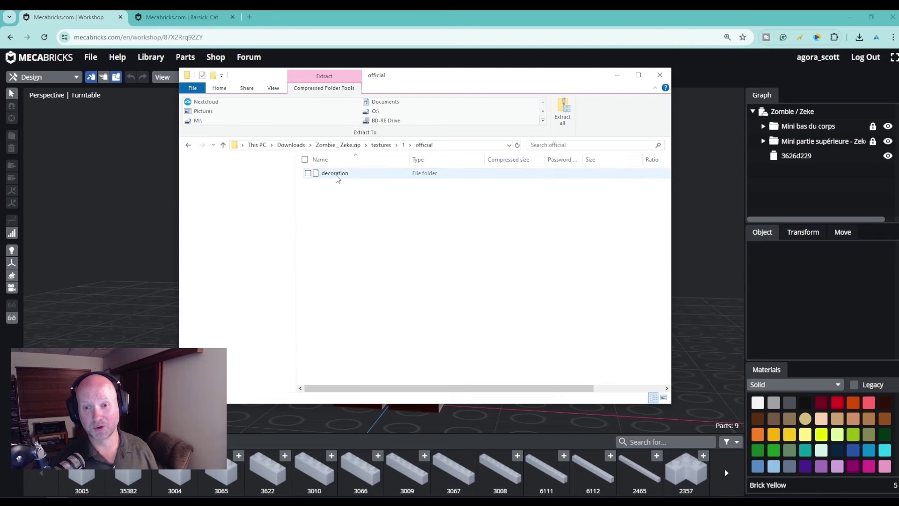
left_click(337, 176)
double_click(337, 176)
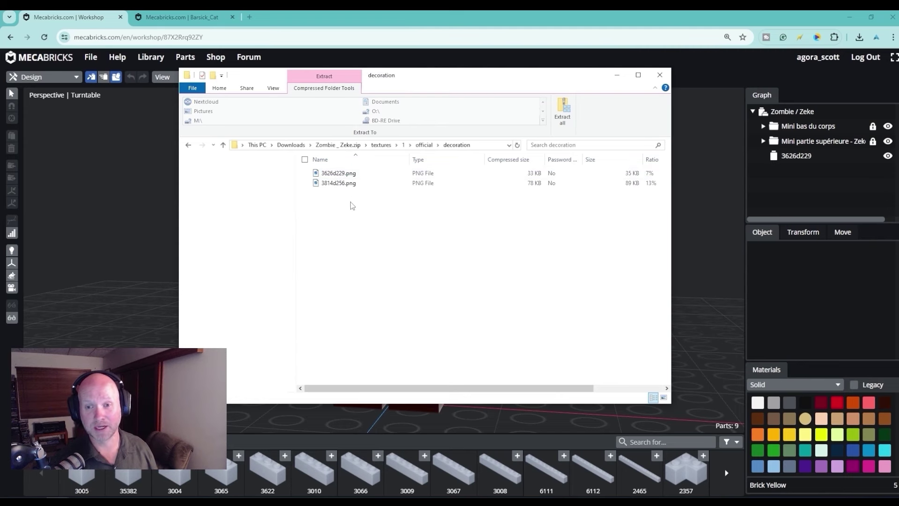
left_click_drag(352, 206, 331, 175)
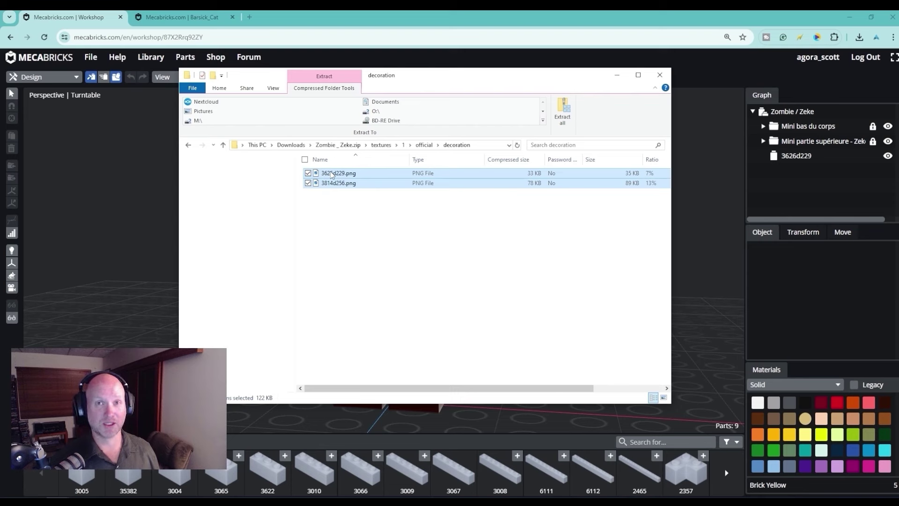
left_click(617, 76)
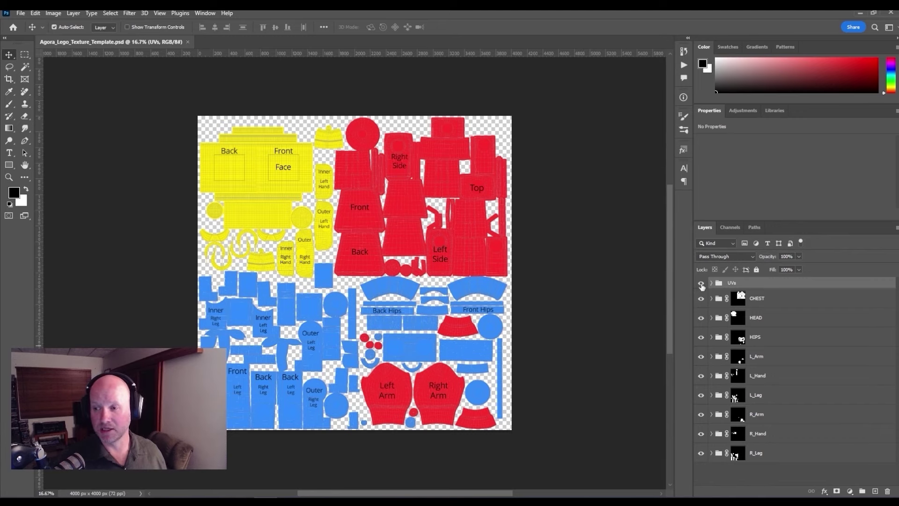
In Photoshop, examine the labelled UV layout of Agora_Lego_Texture_Template.psd up close, hiding and reshowing the UVs group
key("z")
left_click(400, 194)
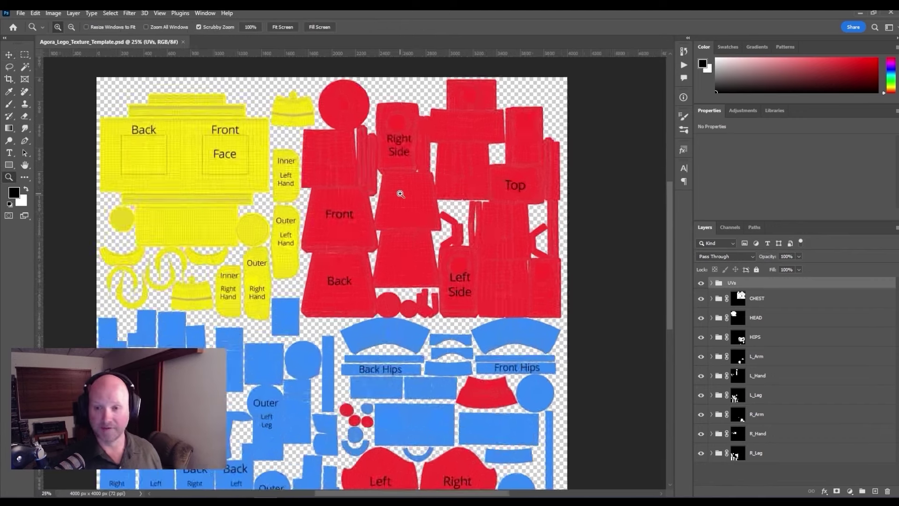
left_click(400, 194)
key("v")
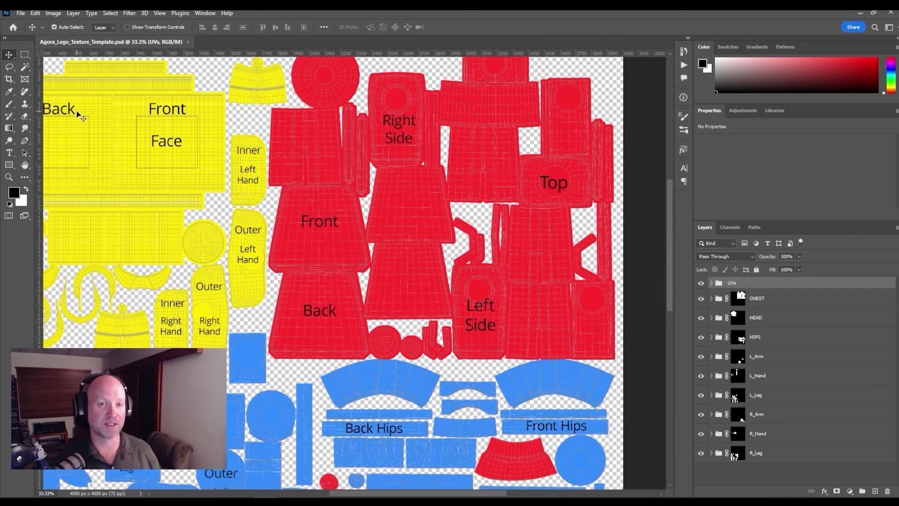
left_click(702, 284)
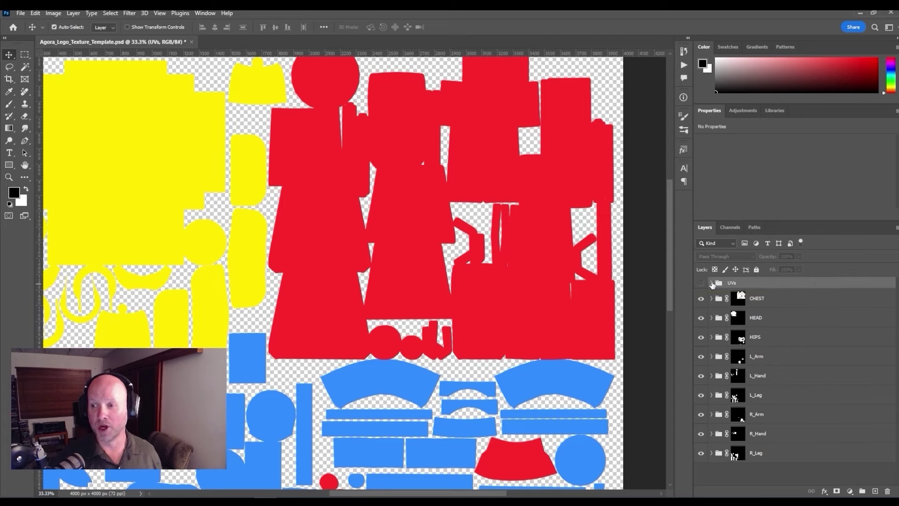
left_click(702, 283)
Hide the Map layer inside the UVs group, collapse the group and lock it completely
left_click(712, 283)
scroll(712, 398, "down", 3)
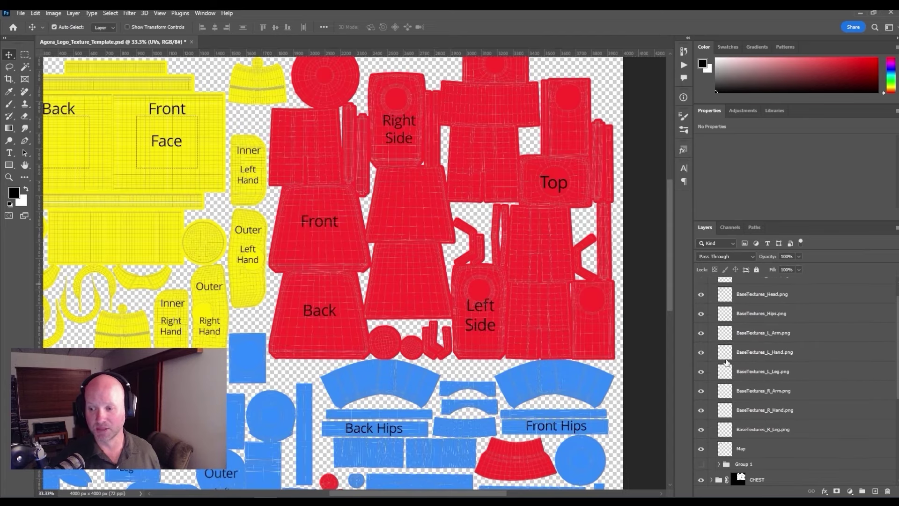
left_click(701, 437)
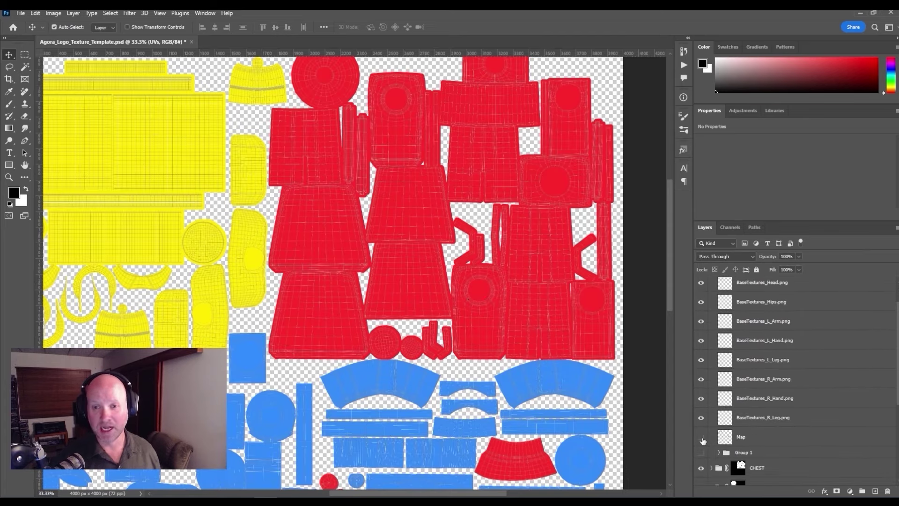
scroll(702, 436, "up", 3)
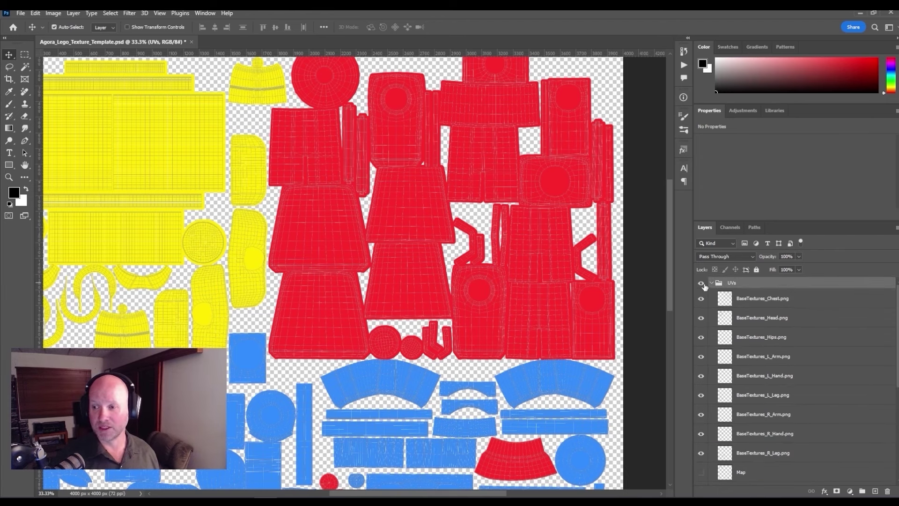
left_click(711, 284)
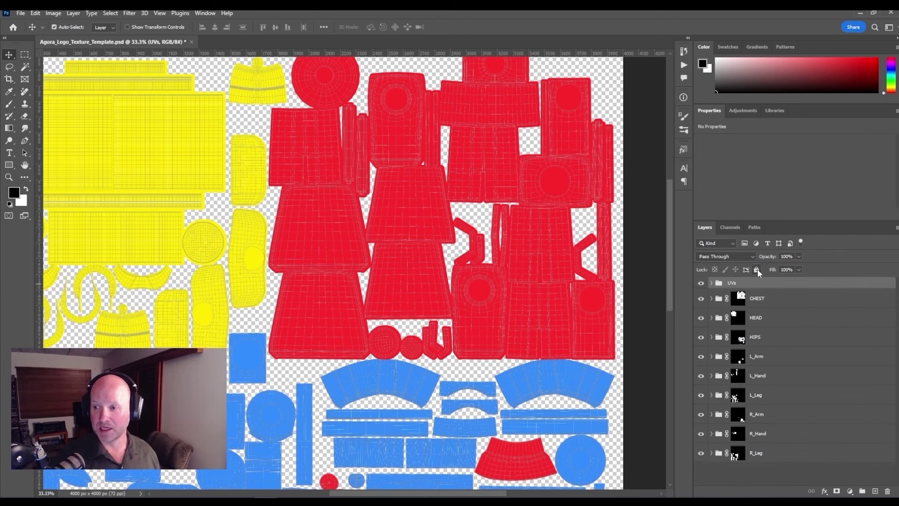
left_click(756, 269)
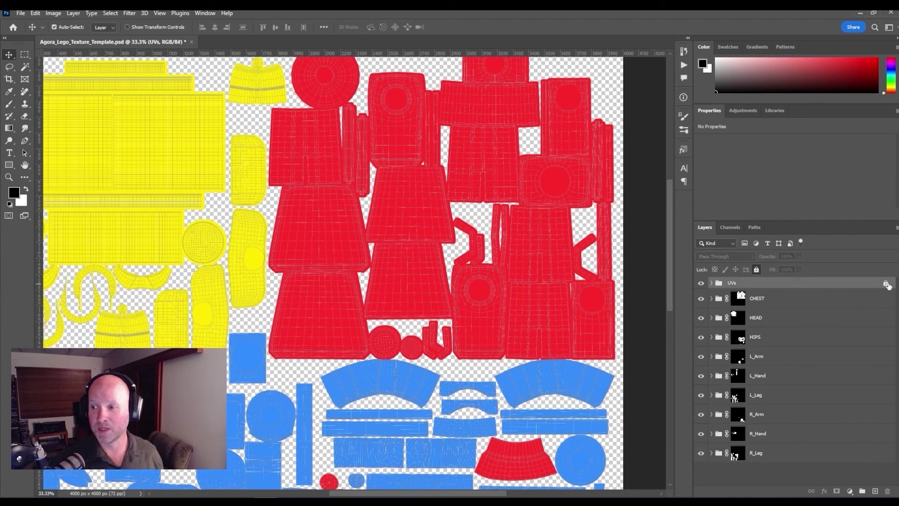
scroll(355, 269, "left", 3)
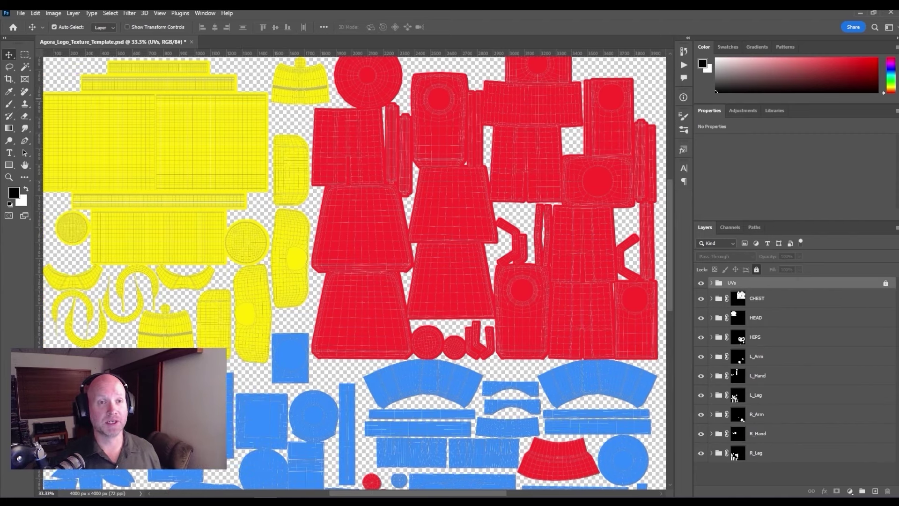
Open 3626d229.png and 3814d256.png from the Zombie Textures folder and bring the 3626d229.png face texture to the front
left_click(20, 13)
left_click(28, 31)
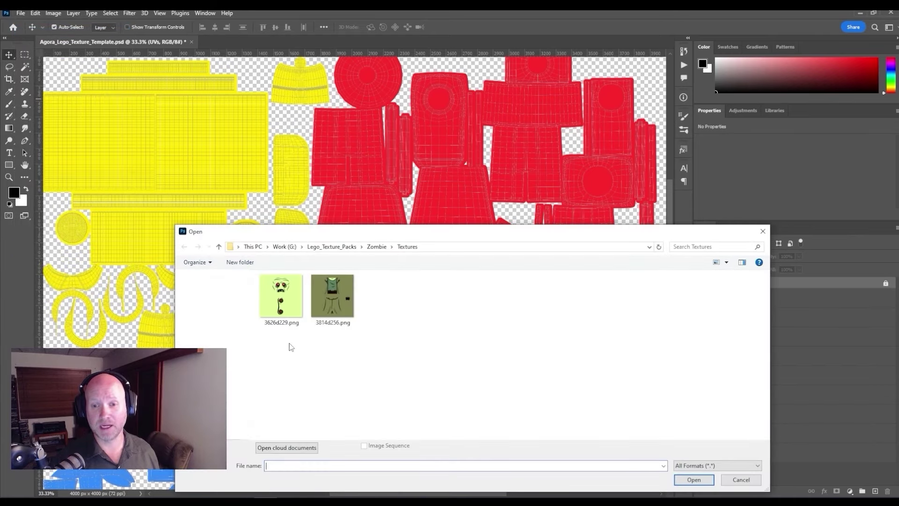
left_click_drag(291, 347, 350, 312)
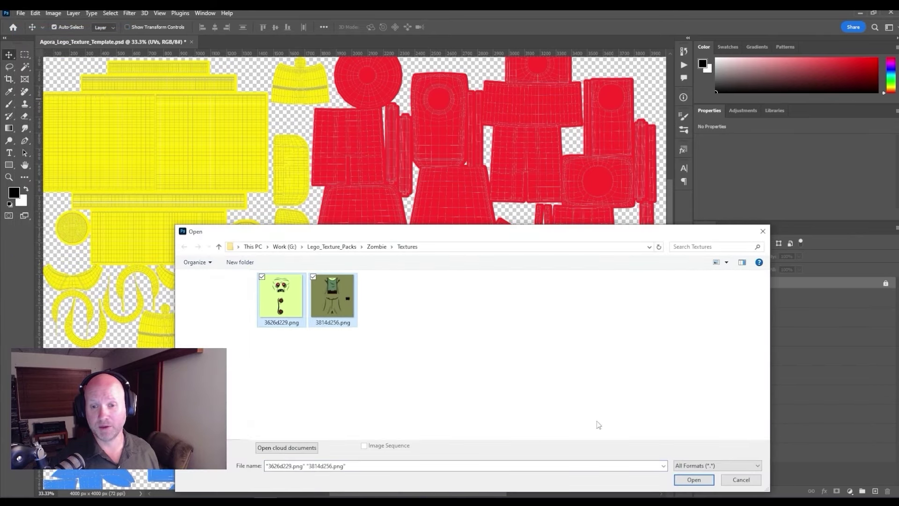
left_click(693, 479)
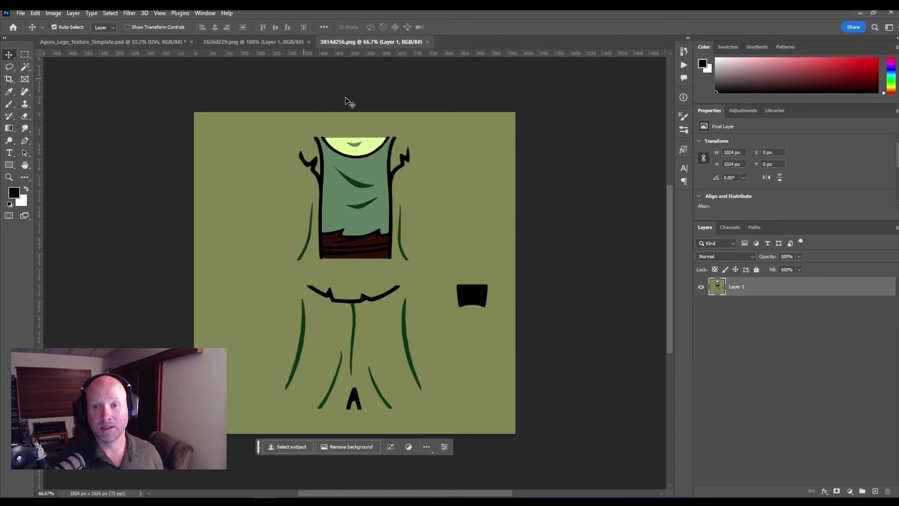
left_click(271, 43)
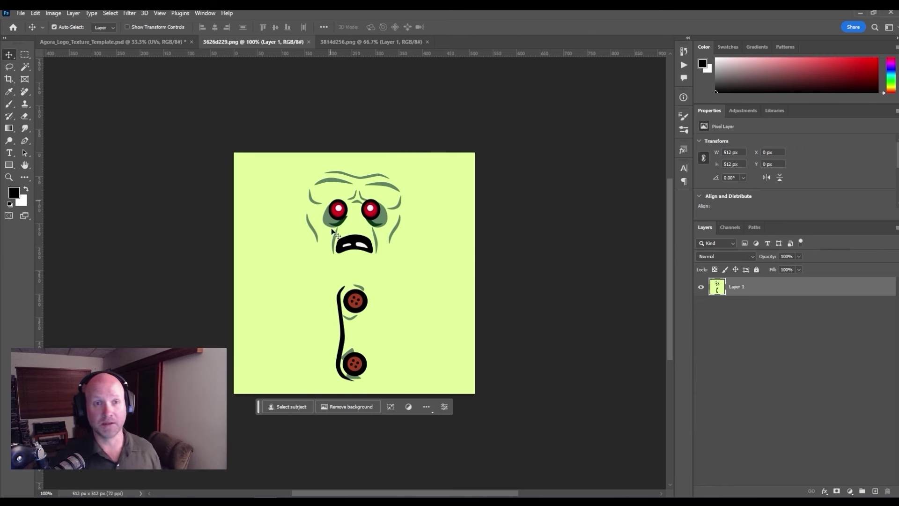
Copy a rectangular area of about 353 × 214 px around the zombie face in 3626d229.png and return to the template
left_click(25, 55)
left_click_drag(276, 164, 441, 265)
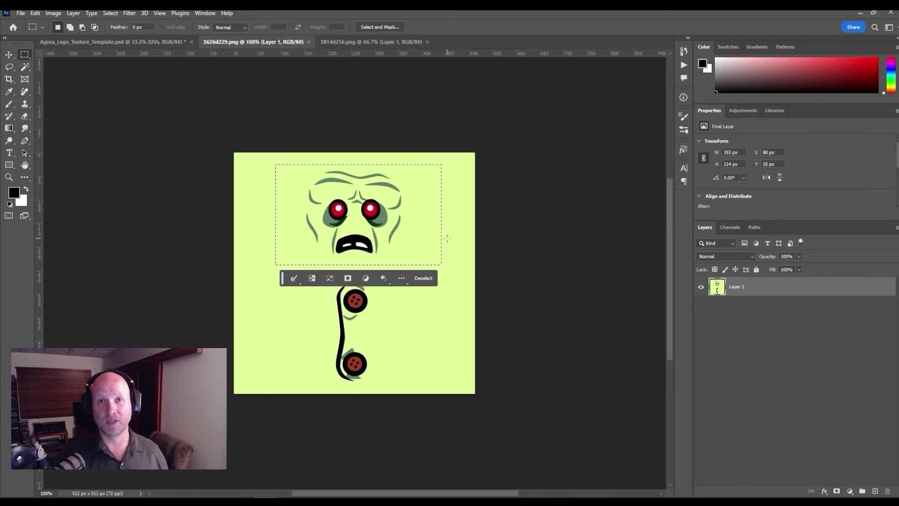
left_click(92, 43)
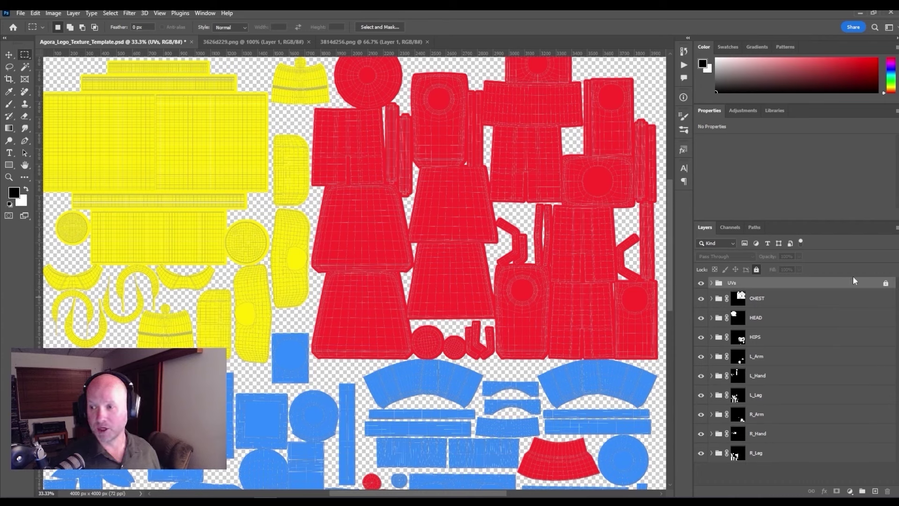
Unlock the UVs group, show its Map label layer and collapse the group
left_click(869, 284)
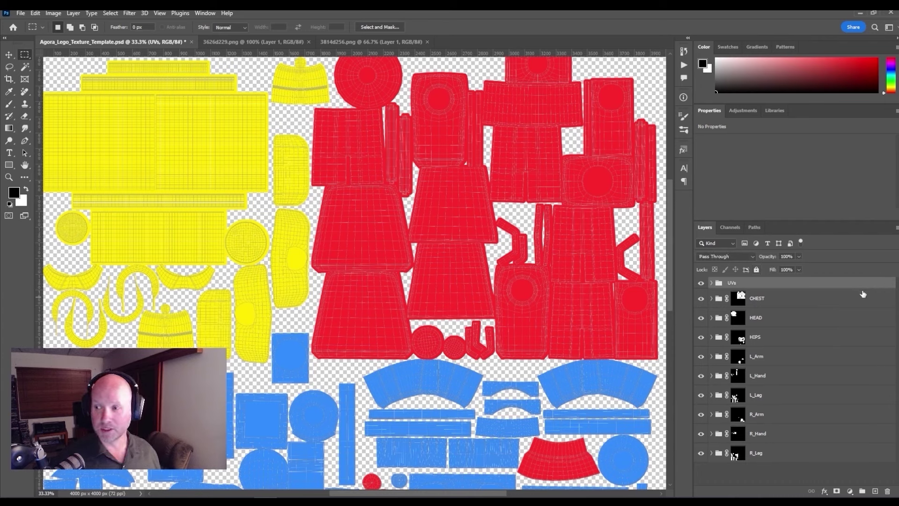
left_click(711, 285)
scroll(702, 398, "down", 2)
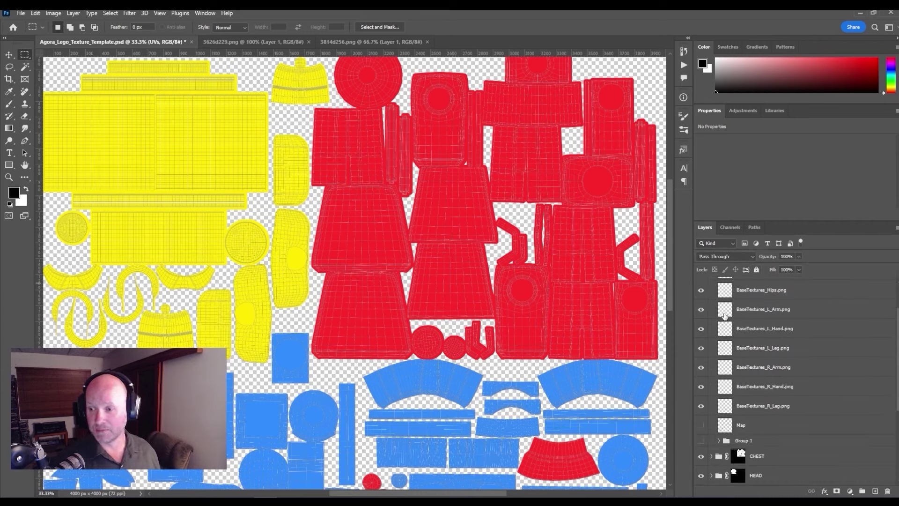
left_click(701, 425)
scroll(710, 419, "up", 2)
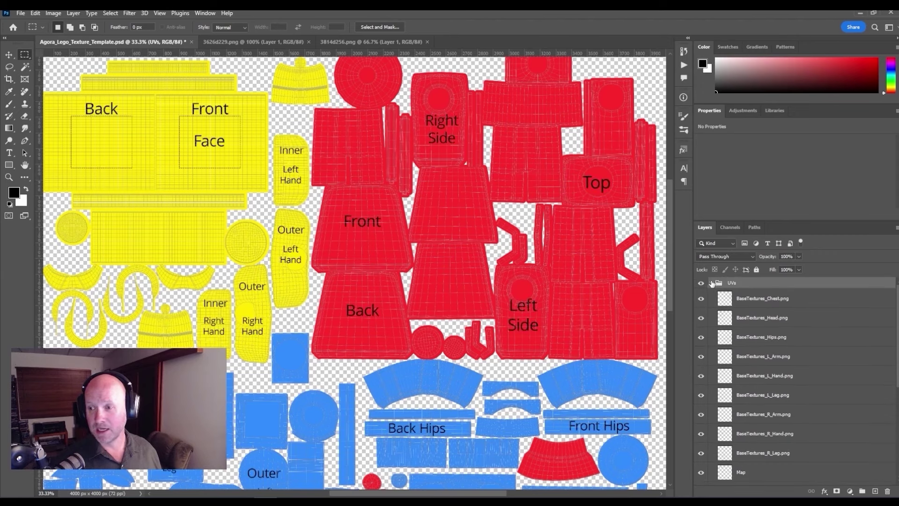
left_click(711, 283)
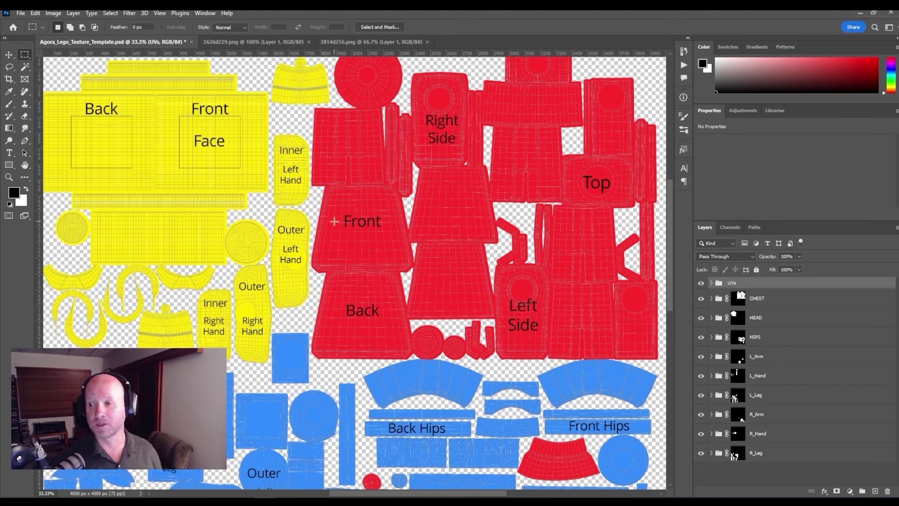
Paste the face above Head_Base_Colour in the HEAD group and scale it to about 579 × 352 px over the Front Face frame
left_click(711, 321)
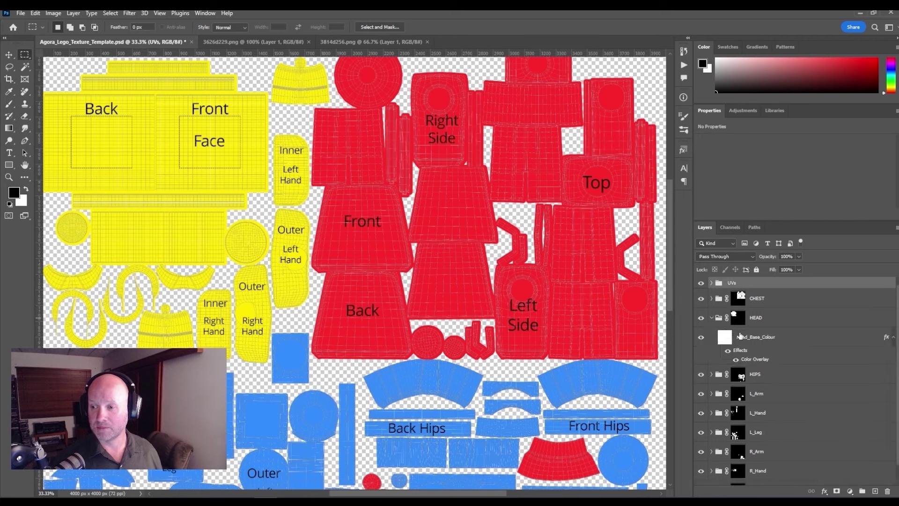
left_click(774, 339)
key("ctrl+j")
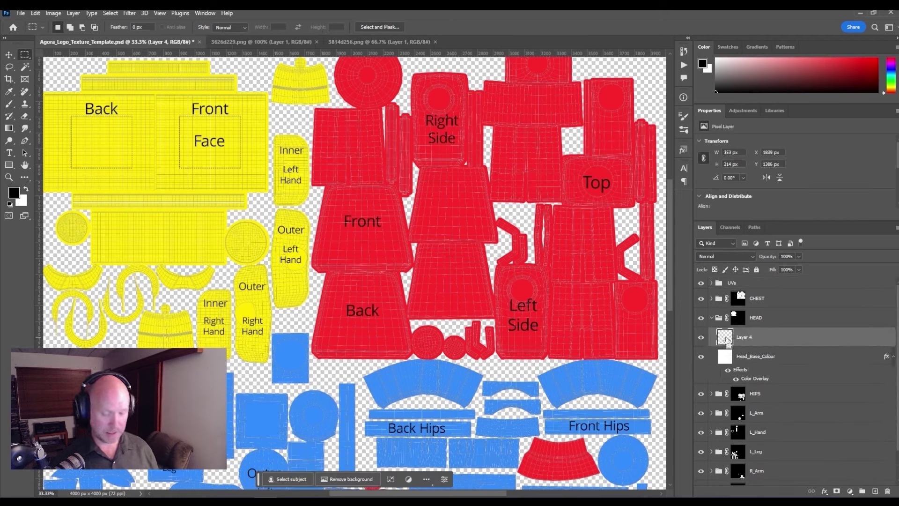
key("ctrl+t")
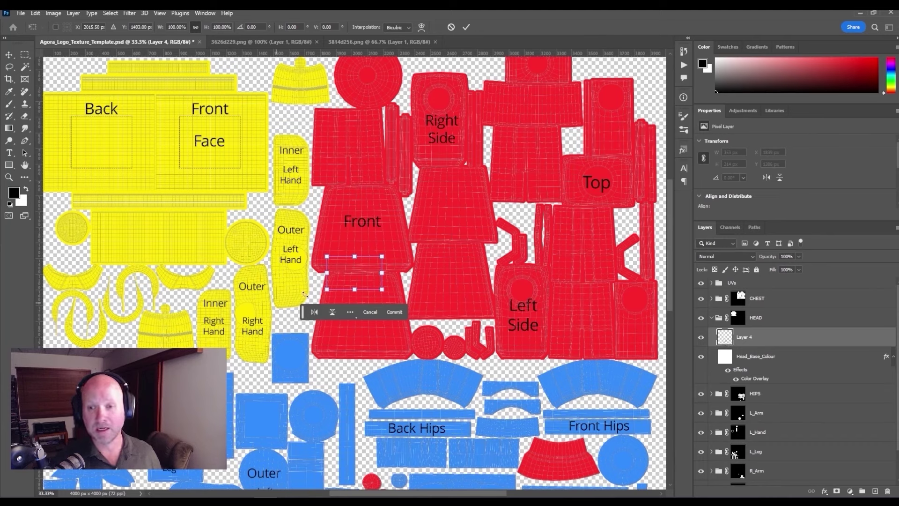
left_click_drag(349, 273, 247, 162)
key("Return")
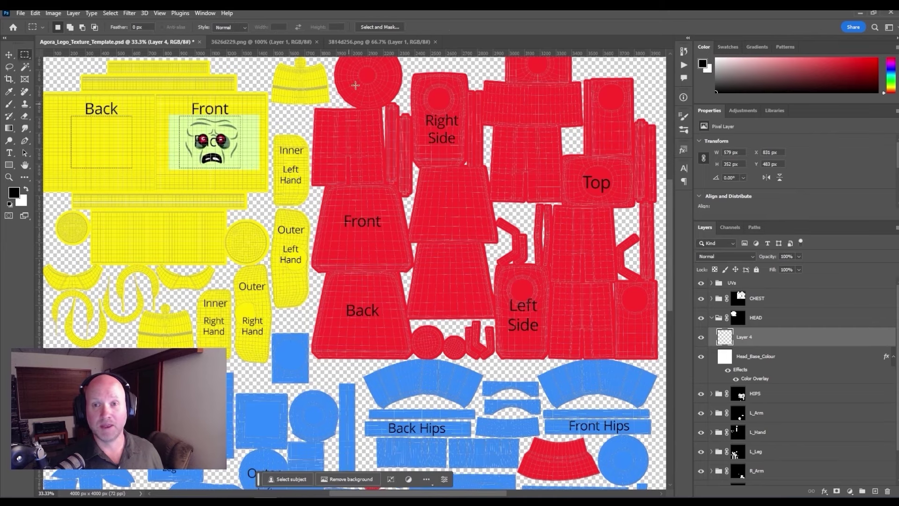
Move the 3626d229.png selection down over the two-button detail, copy that area and return to the template
left_click(280, 41)
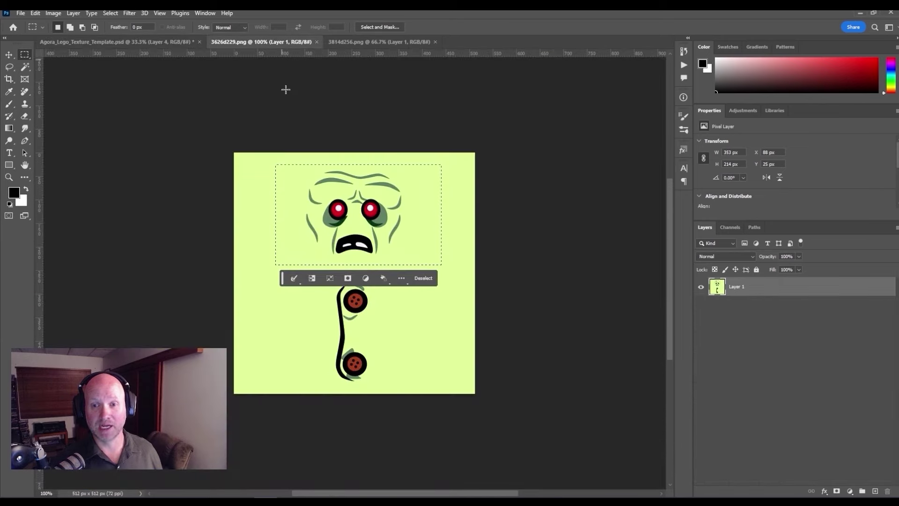
left_click_drag(291, 213, 293, 330)
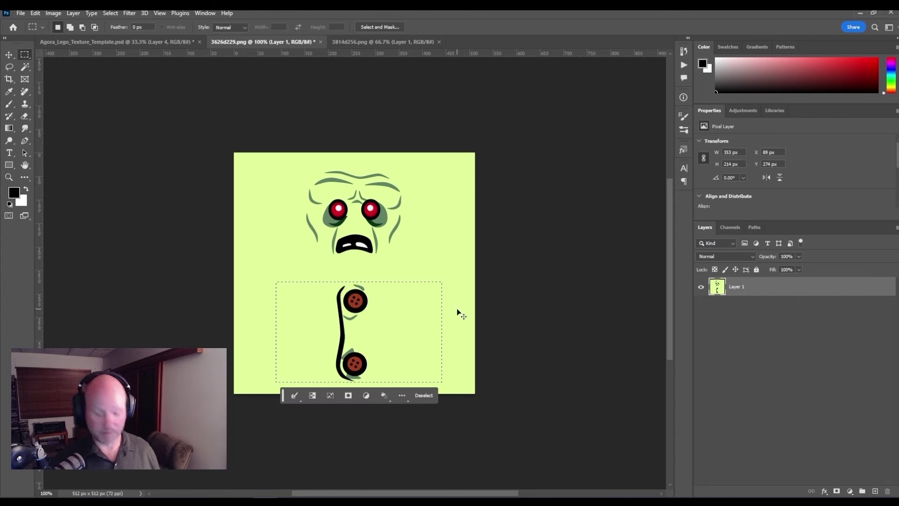
left_click(140, 42)
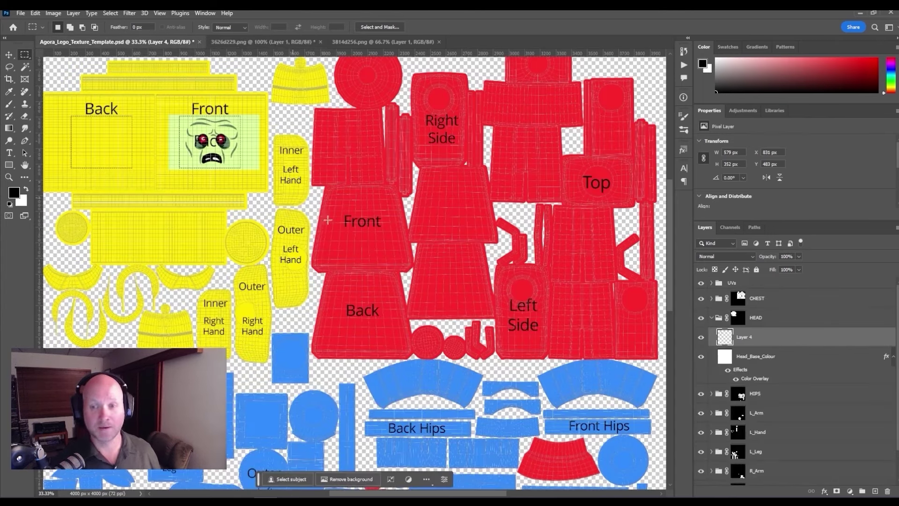
Paste the two-button detail into the HEAD group, scale it to about 505 × 307 px and position it over the head's Back frame
key("ctrl+v")
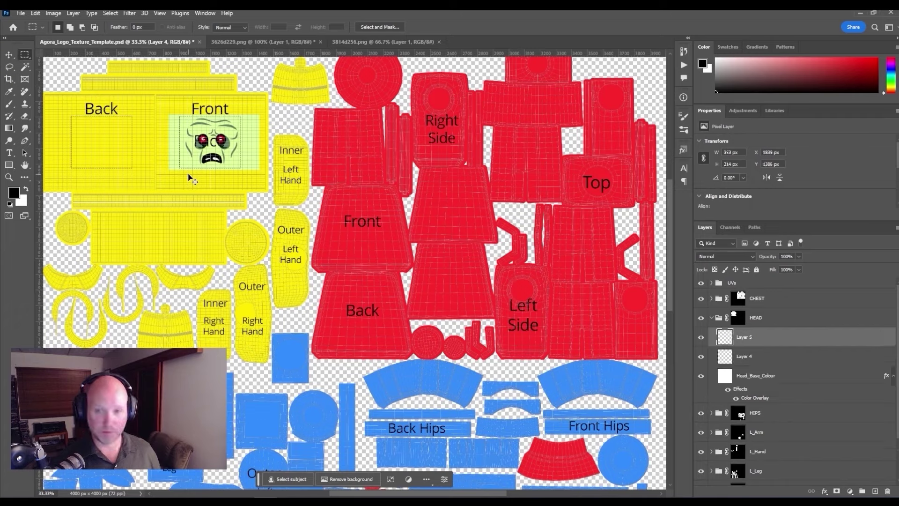
key("ctrl+t")
left_click_drag(360, 281, 80, 127)
left_click_drag(116, 151, 139, 169)
key("Return")
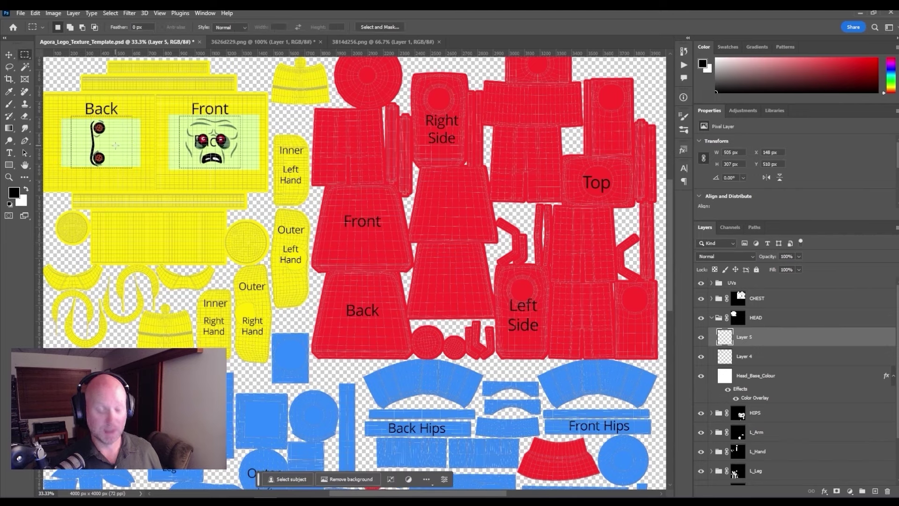
key("v")
left_click_drag(103, 146, 103, 146)
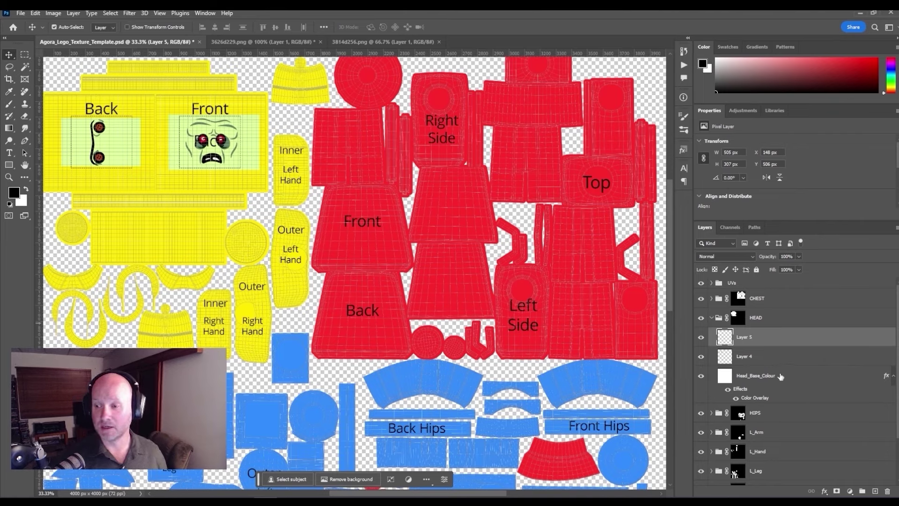
Set Head_Base_Colour's Color Overlay to e0fc9a, sampled from the face's pale green background, and bring 3814d256.png to the front
left_click(801, 379)
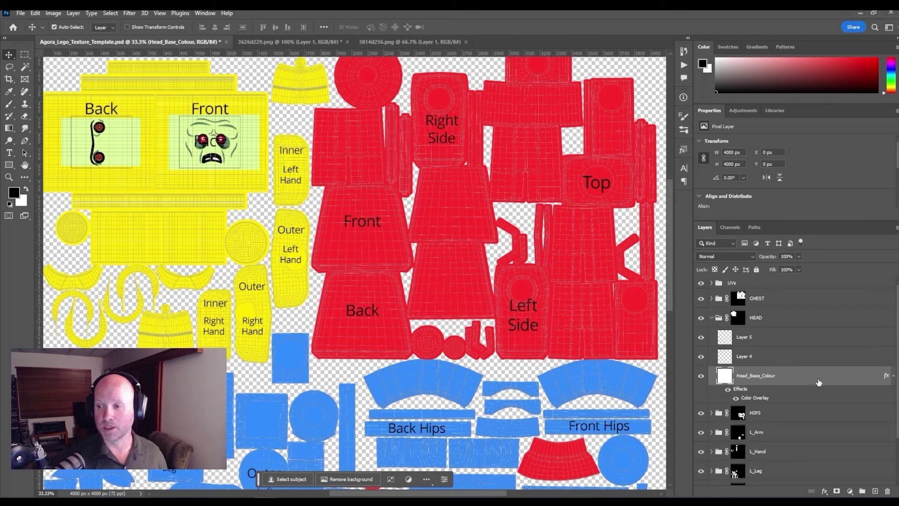
double_click(819, 382)
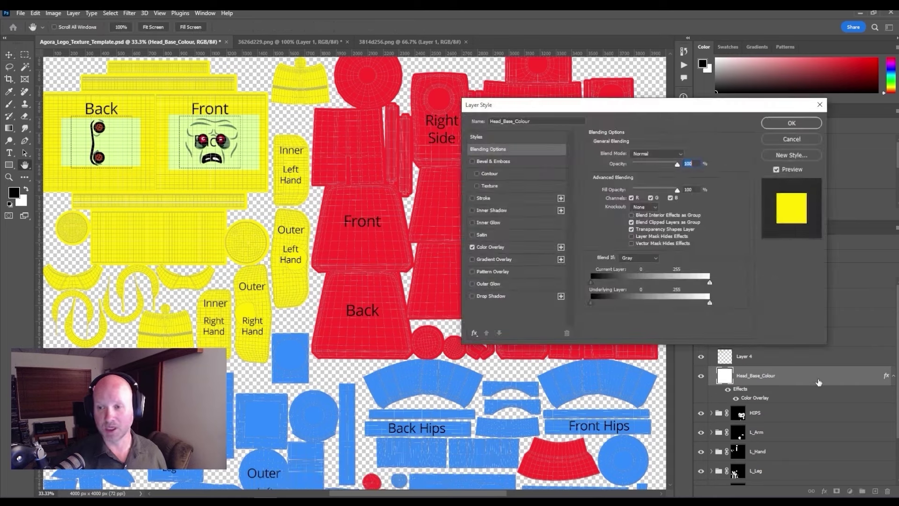
left_click(522, 248)
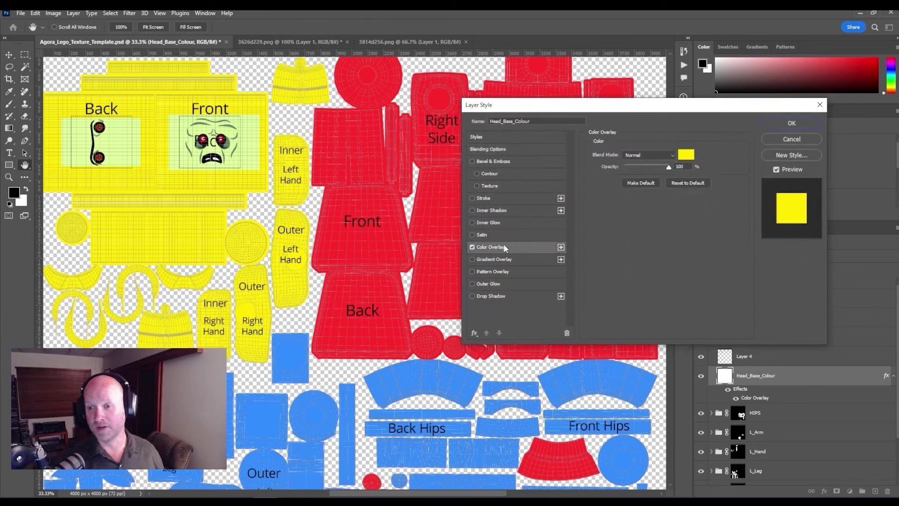
left_click(686, 154)
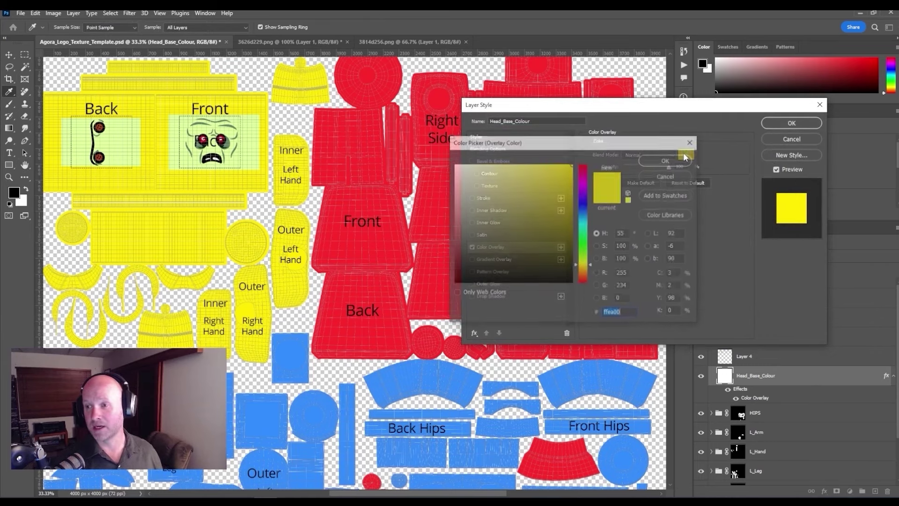
left_click(250, 143)
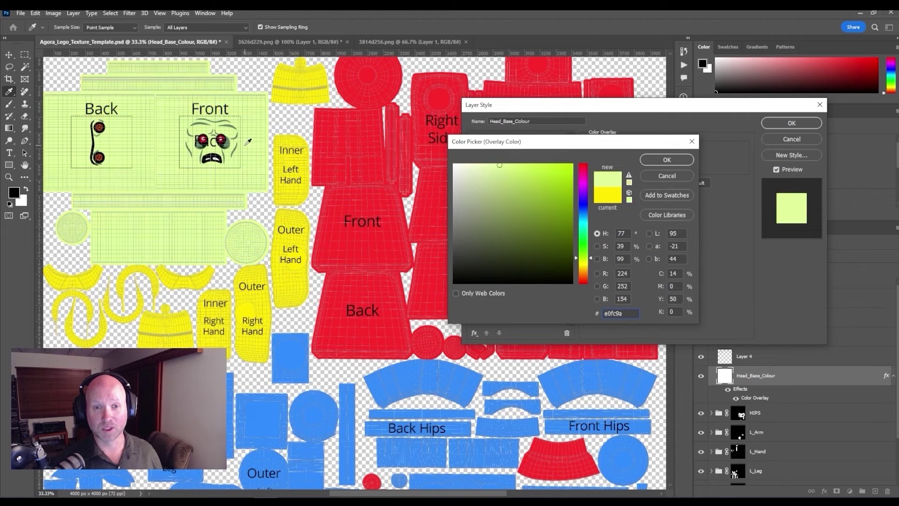
left_click(684, 159)
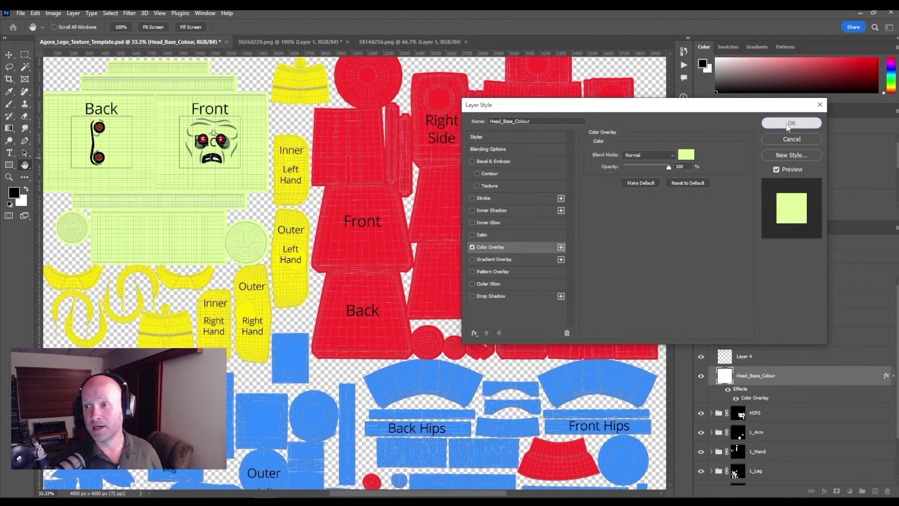
left_click(785, 122)
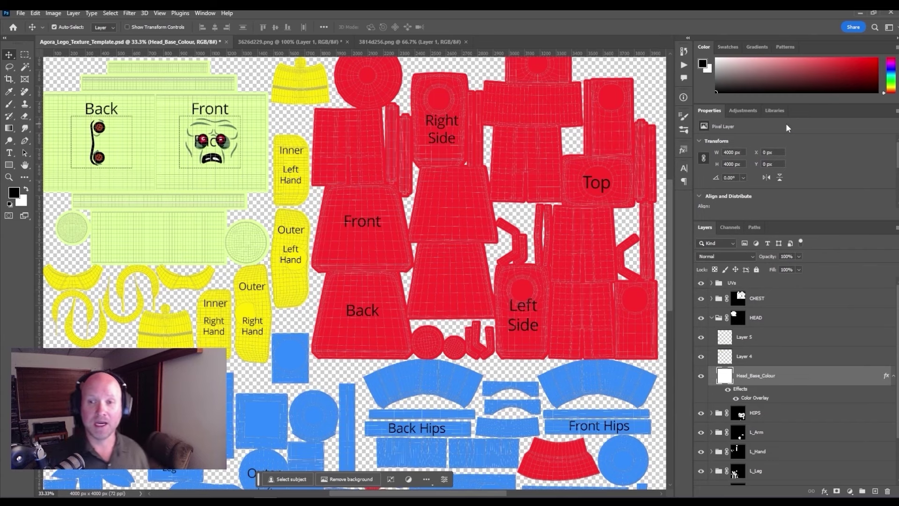
left_click(389, 42)
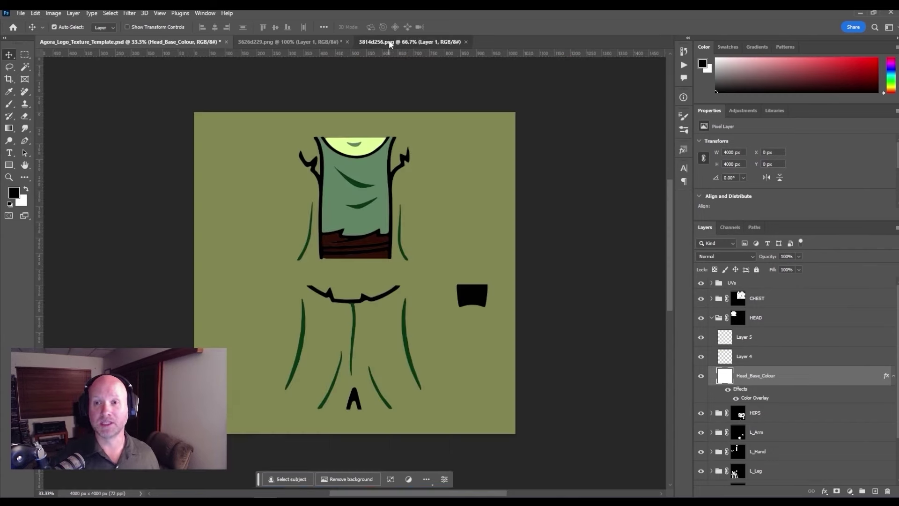
left_click(22, 56)
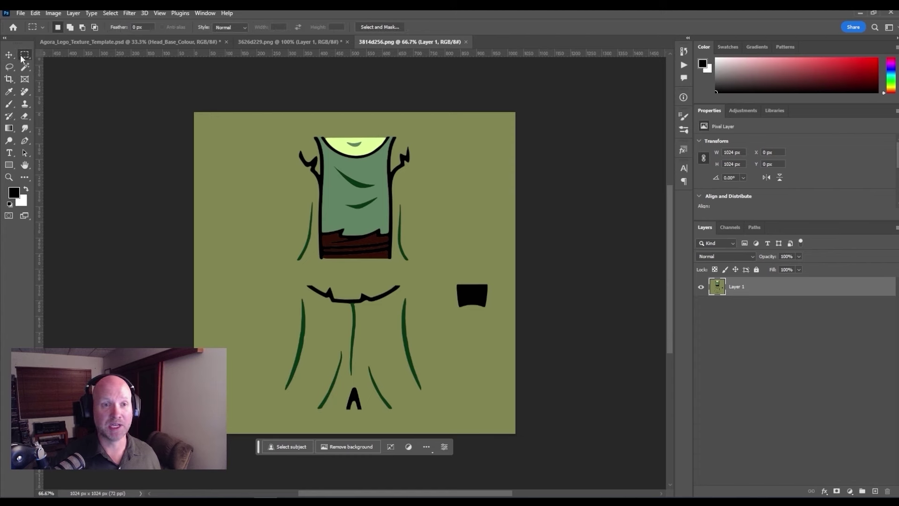
left_click_drag(264, 125, 439, 273)
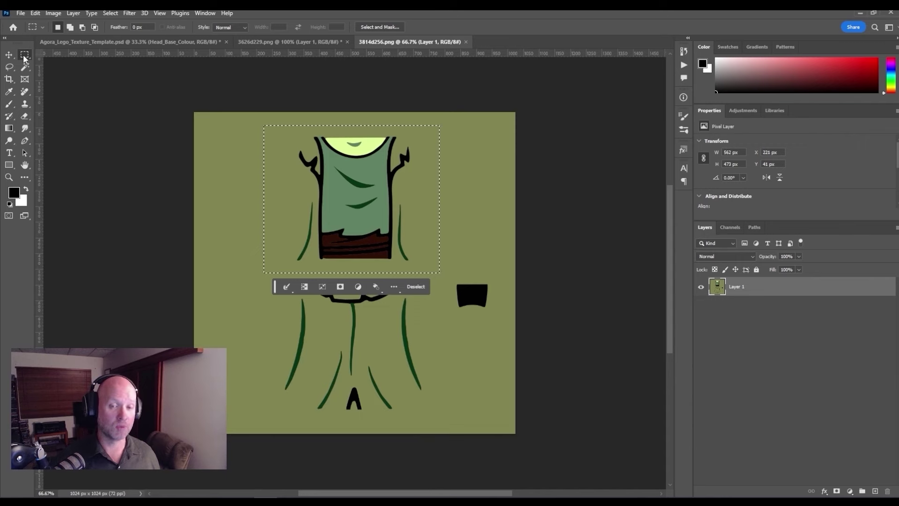
key("ctrl+d")
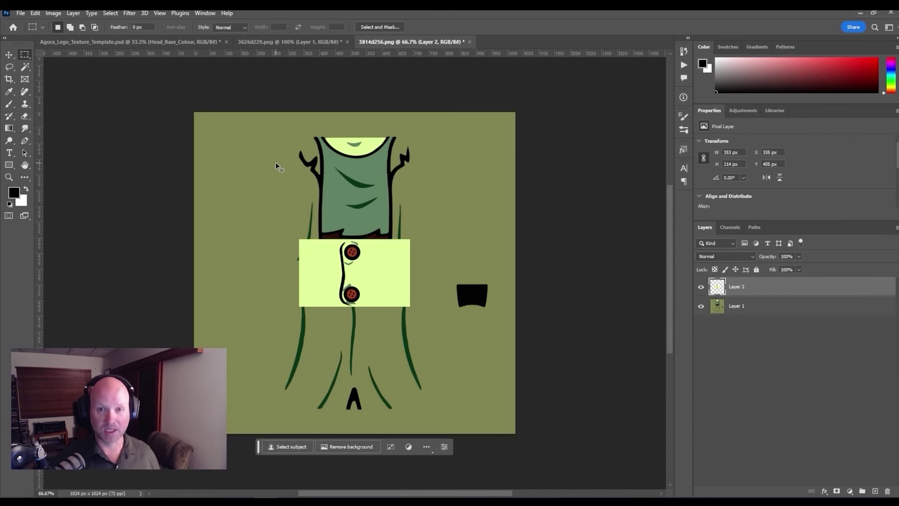
key("ctrl+v")
key("ctrl+z")
Copy the entire 3814d256.png image and paste it into the template's CHEST group above Layer 3, with the HEAD group collapsed
key("ctrl+a")
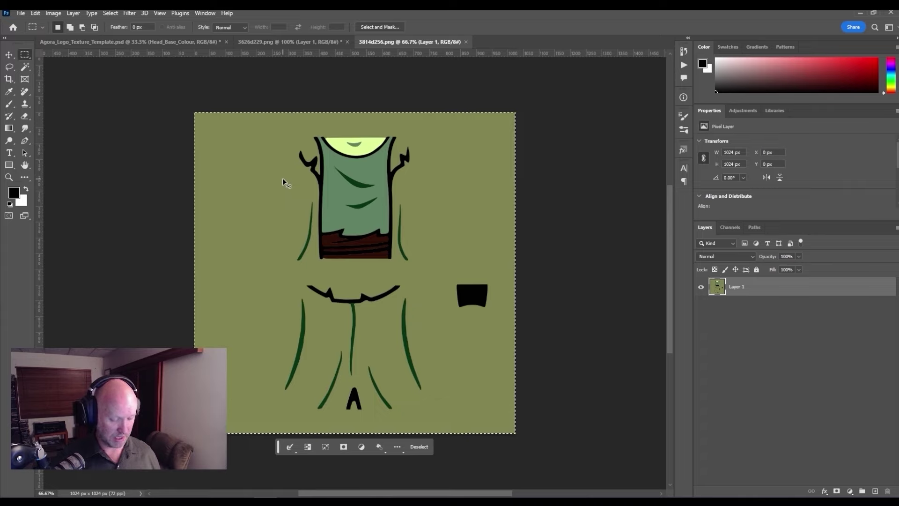
left_click(147, 42)
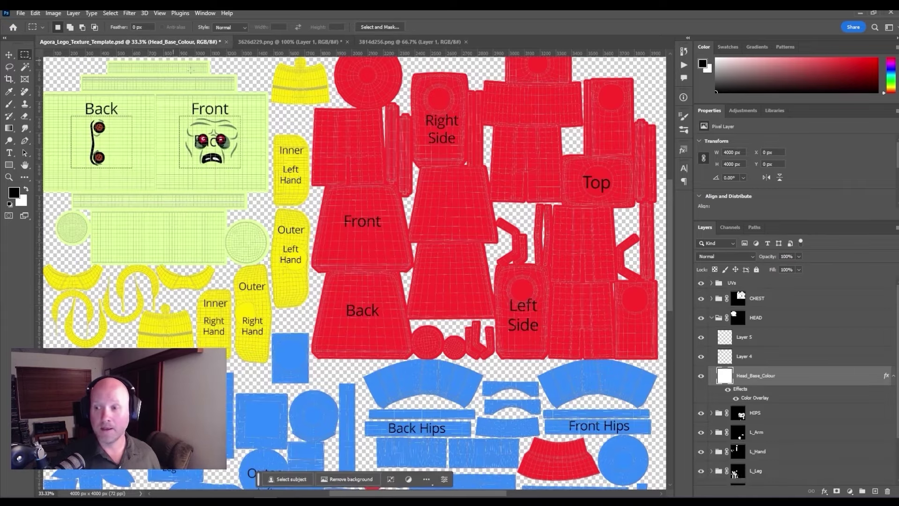
scroll(376, 252, "down", 5)
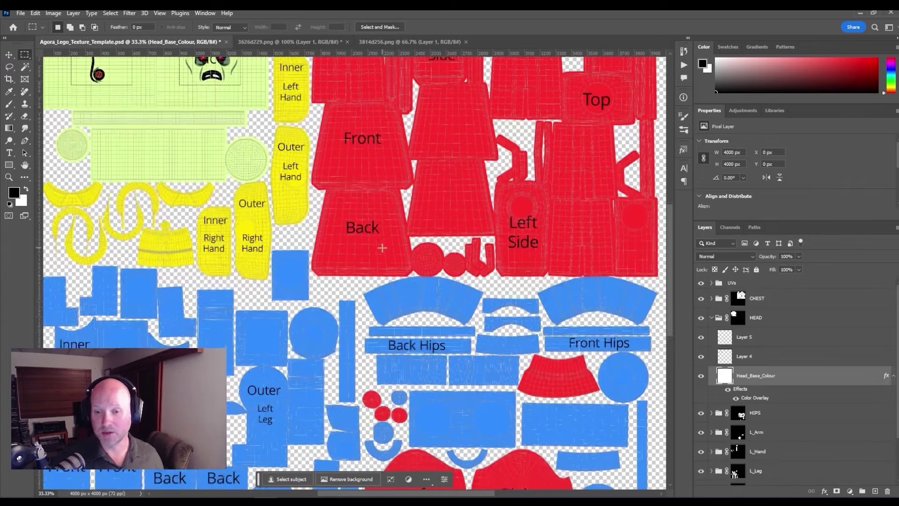
scroll(381, 250, "up", 3)
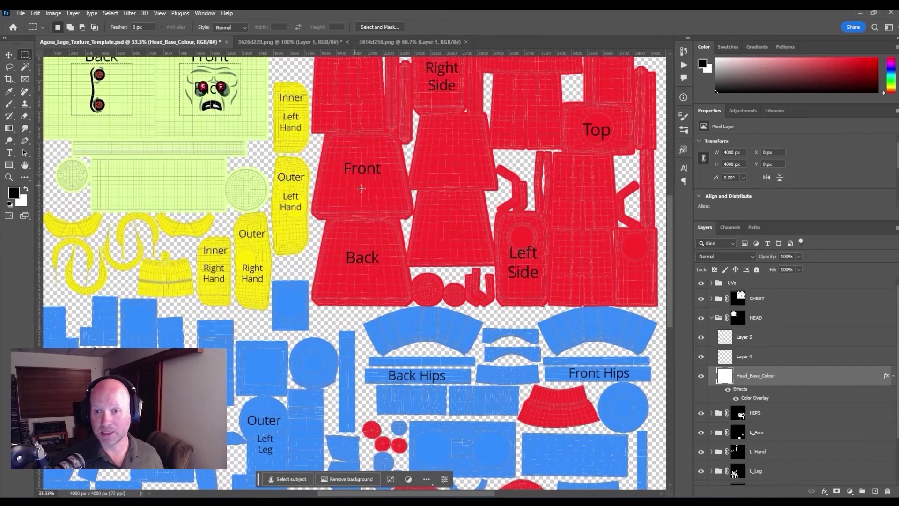
left_click(711, 317)
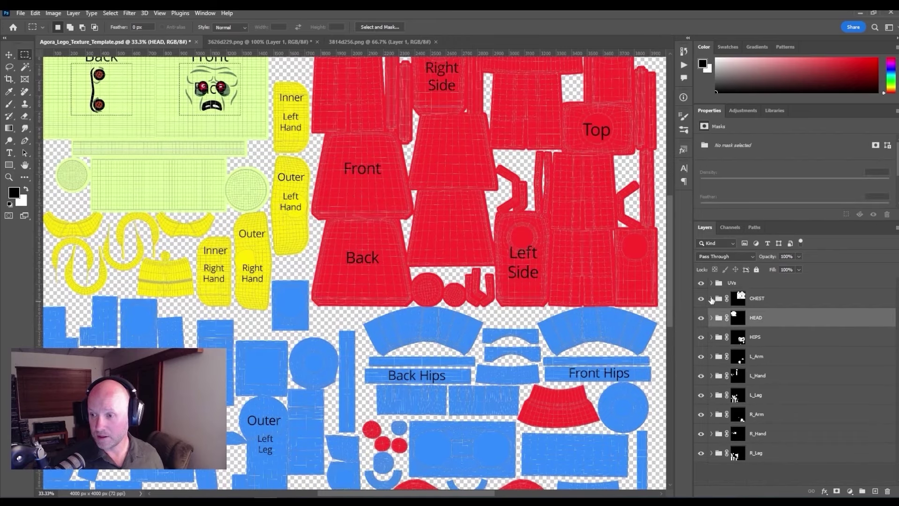
left_click(711, 299)
left_click(764, 323)
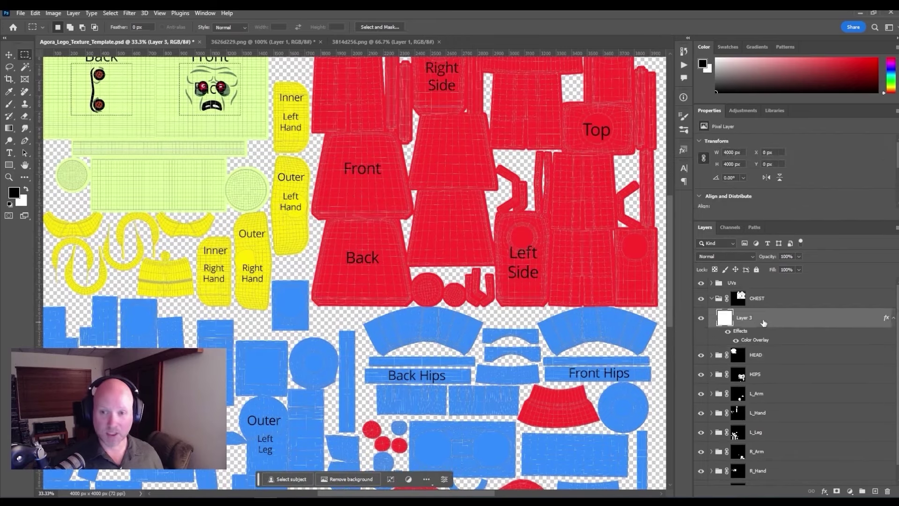
key("ctrl+v")
Scale the pasted torso artwork to about 1206 × 1207 px and align it over the chest's Front and Back frames
key("v")
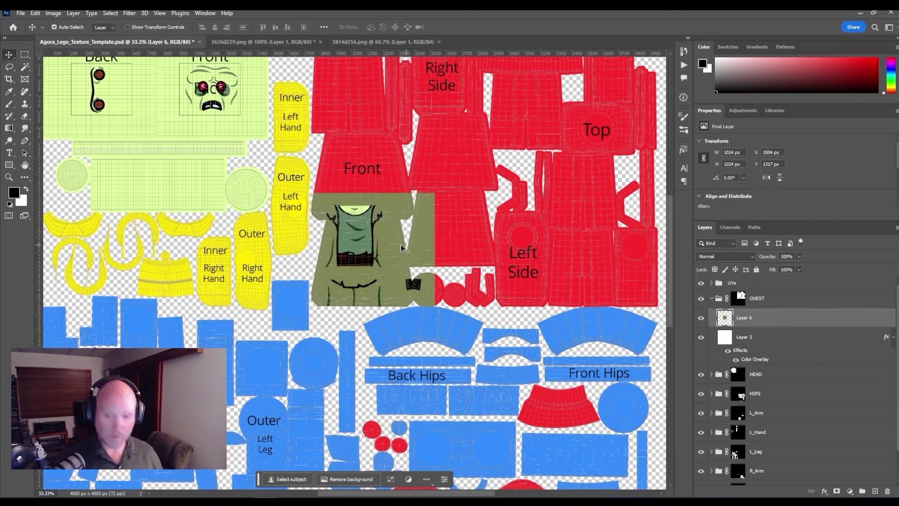
left_click_drag(386, 248, 385, 183)
key("z")
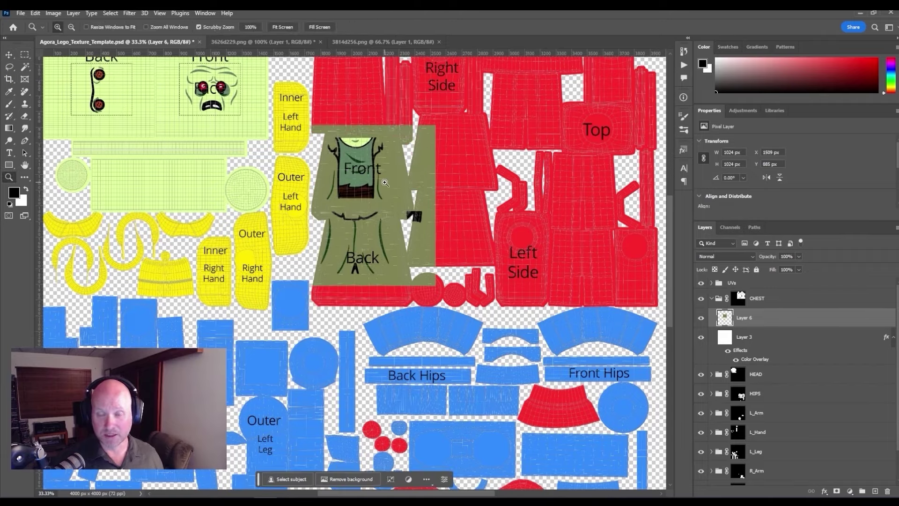
left_click(385, 183)
left_click(385, 182)
key("ctrl+t")
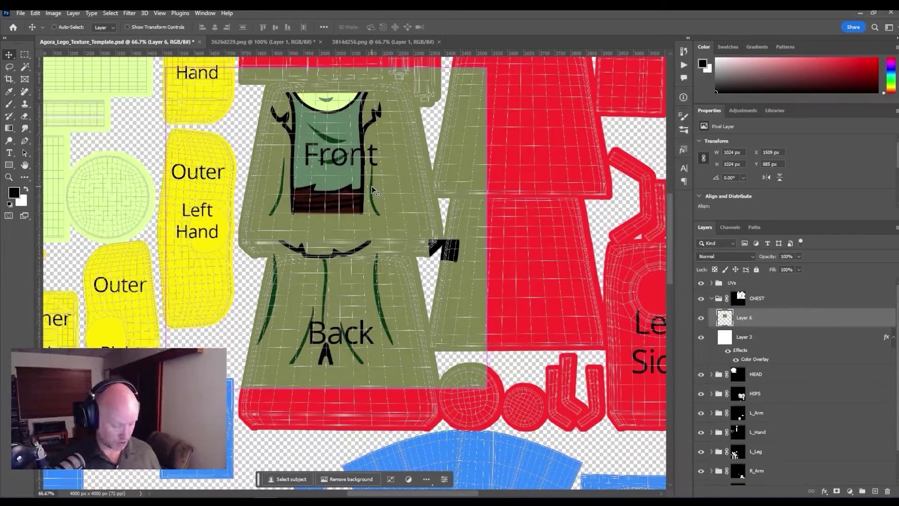
left_click_drag(486, 391, 523, 466)
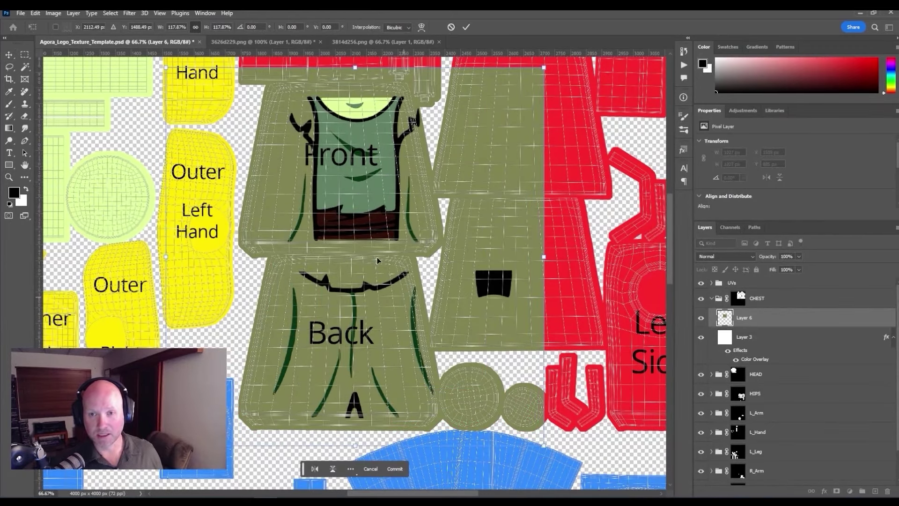
left_click_drag(371, 226, 355, 222)
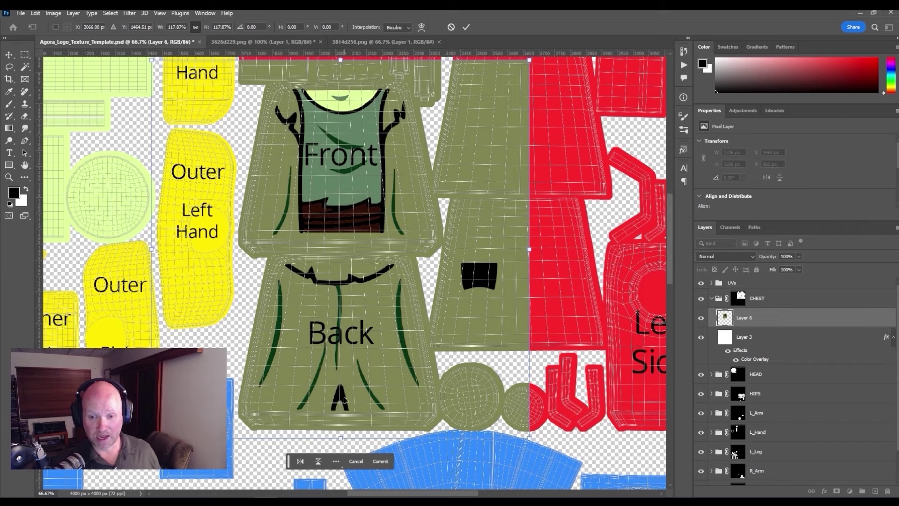
key("Return")
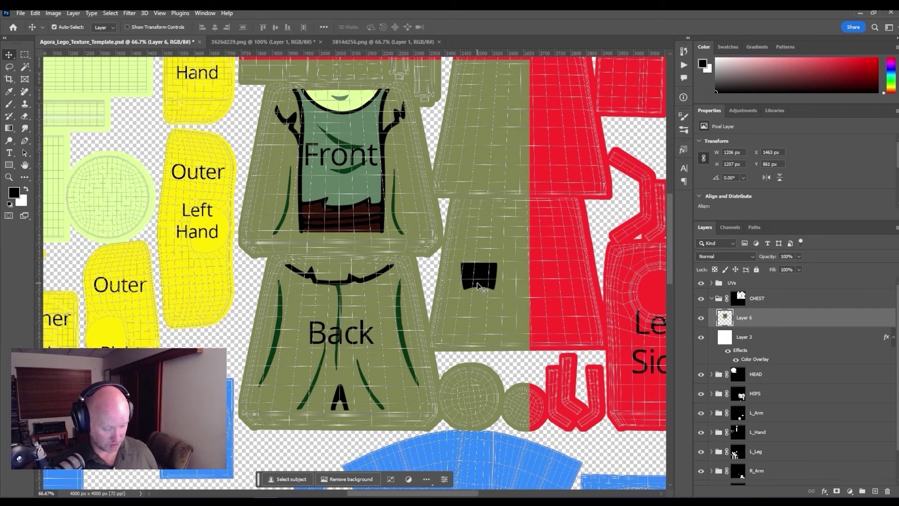
Erase the small black patch beside the chest's Back frame from the torso artwork layer
key("e")
mouse_move(481, 288)
left_mouse_down()
mouse_move(476, 268)
mouse_move(464, 298)
mouse_move(494, 235)
mouse_move(484, 242)
mouse_move(481, 287)
mouse_move(468, 222)
left_mouse_up()
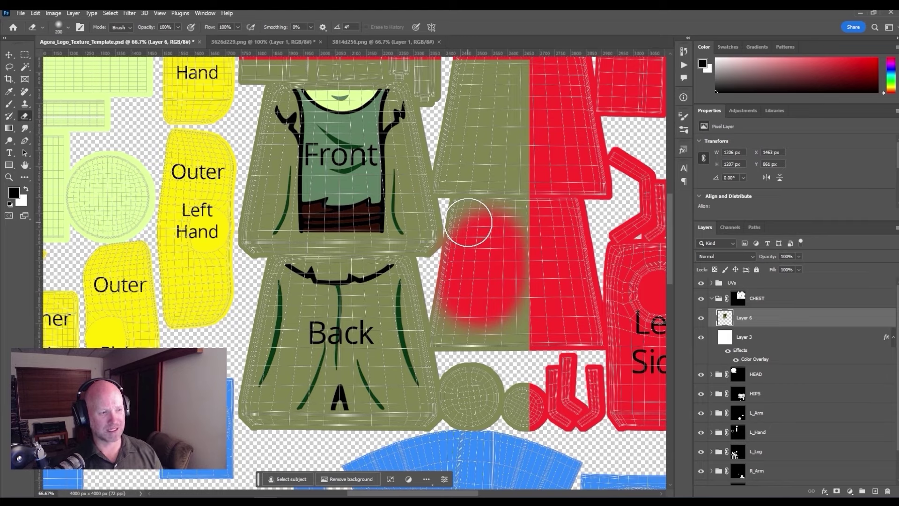
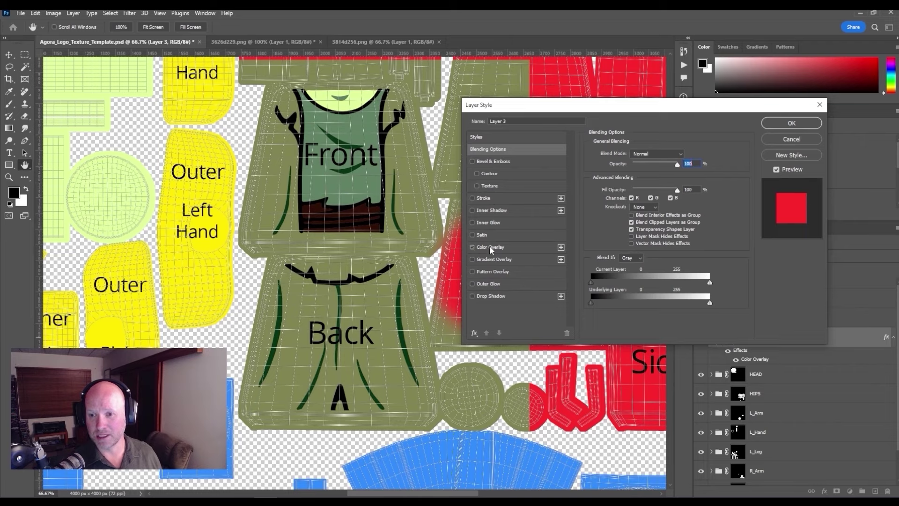
Set the Color Overlay of the CHEST group's Layer 3 to the olive green sampled from the torso artwork
left_click(489, 247)
left_click(684, 156)
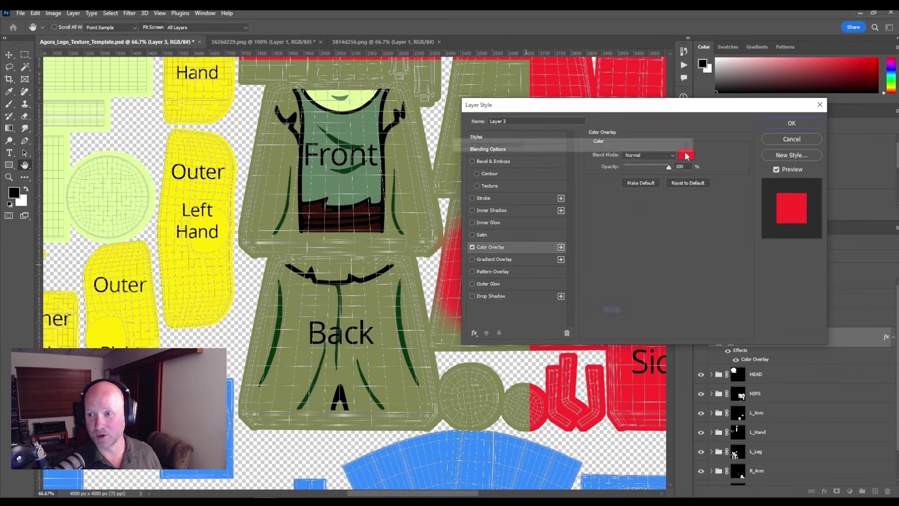
left_click(412, 198)
left_click(667, 160)
left_click(792, 123)
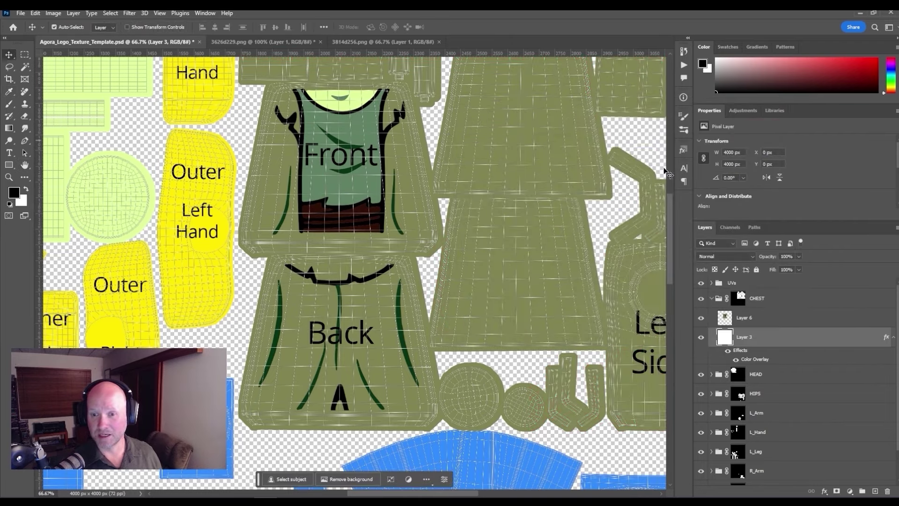
Set R_Leg_Base_Colour's Color Overlay to 2d0f06, sampled from the dark brown trousers at the bottom of the torso's Front artwork
key("z")
left_click(392, 270, "alt")
left_click(391, 271, "alt")
left_click(391, 270, "alt")
key("v")
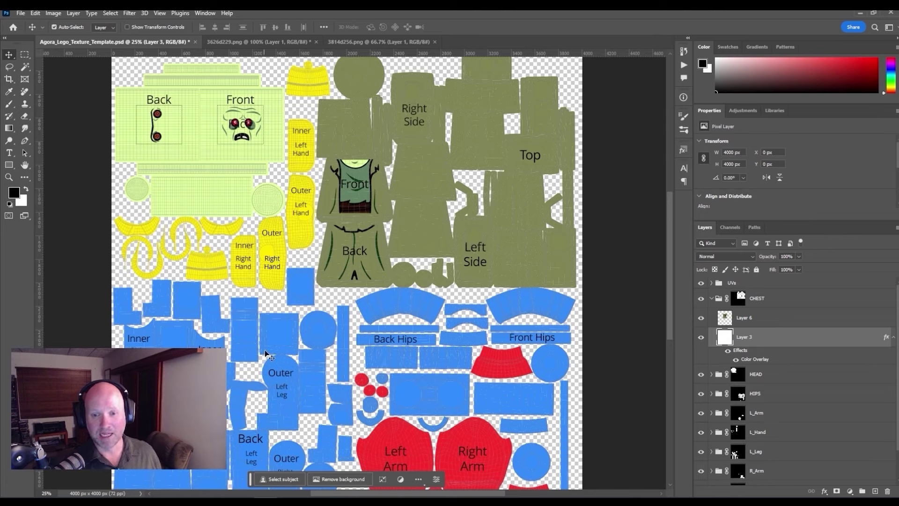
left_click(280, 338)
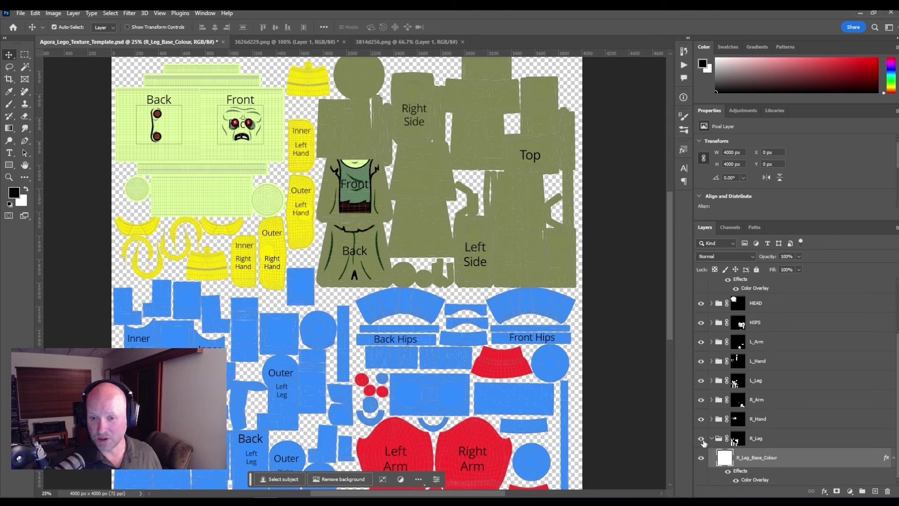
double_click(814, 462)
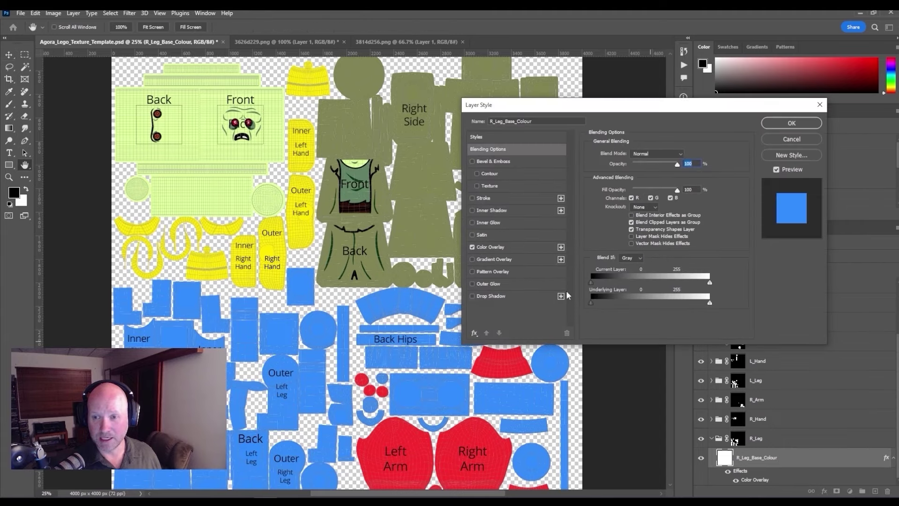
left_click(521, 248)
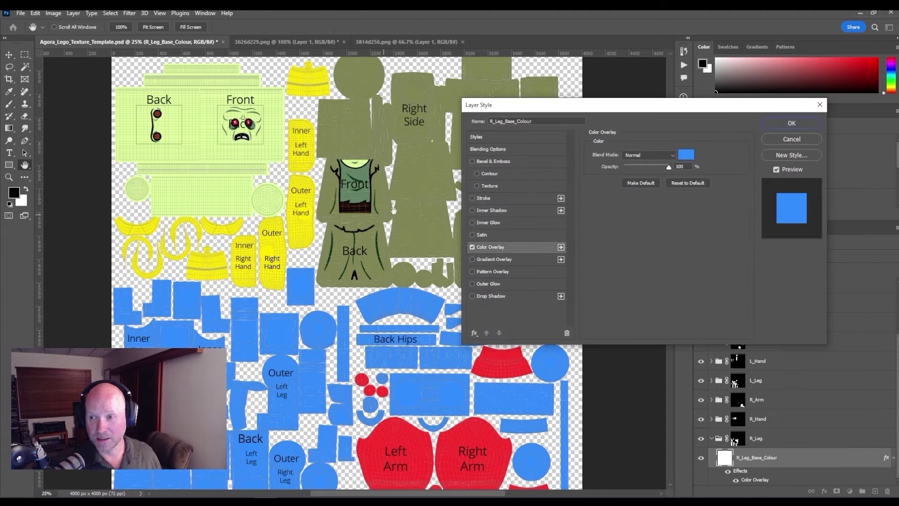
left_click(686, 154)
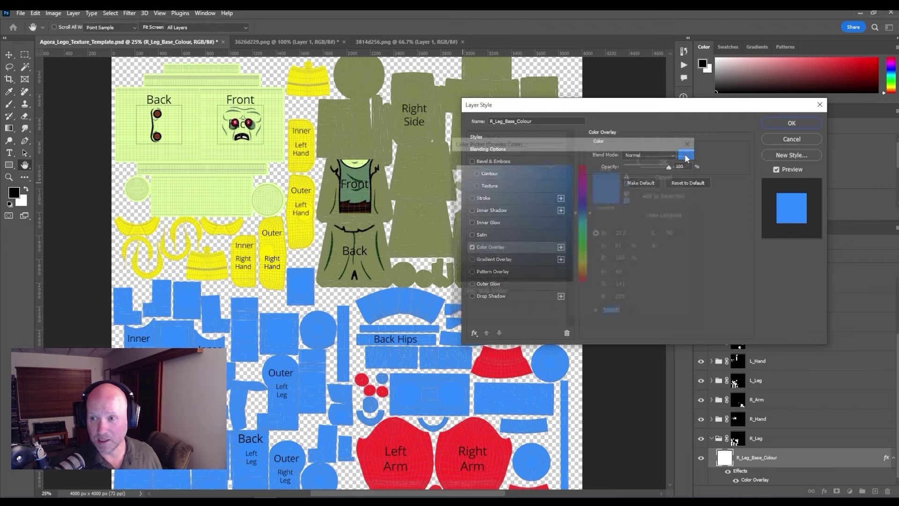
left_click(364, 202)
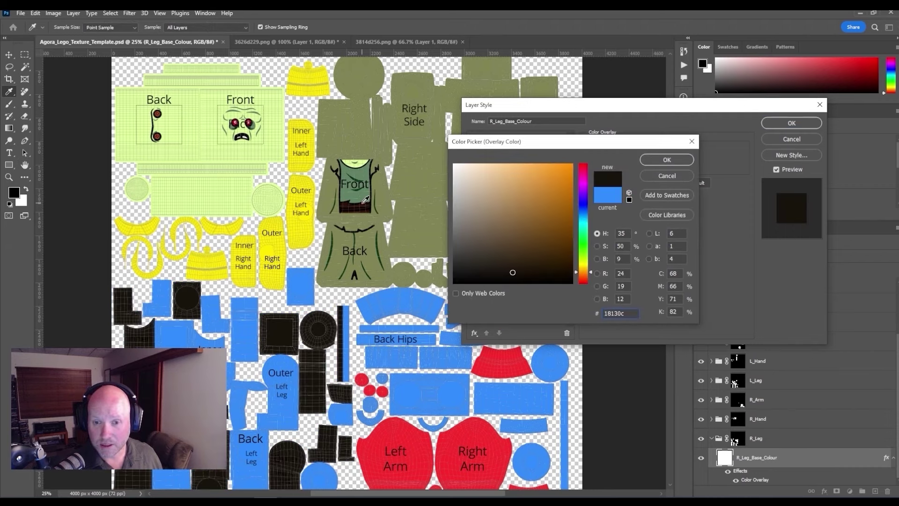
left_click(367, 200)
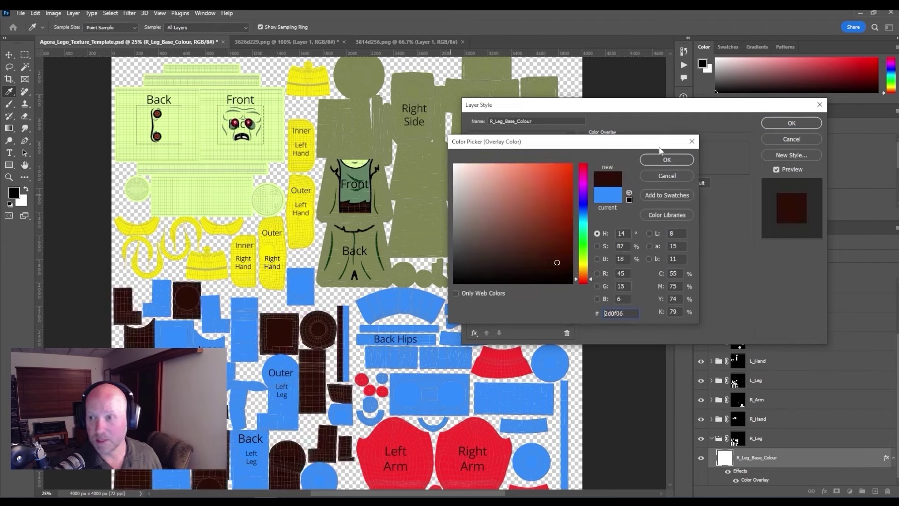
left_click(667, 159)
left_click(792, 123)
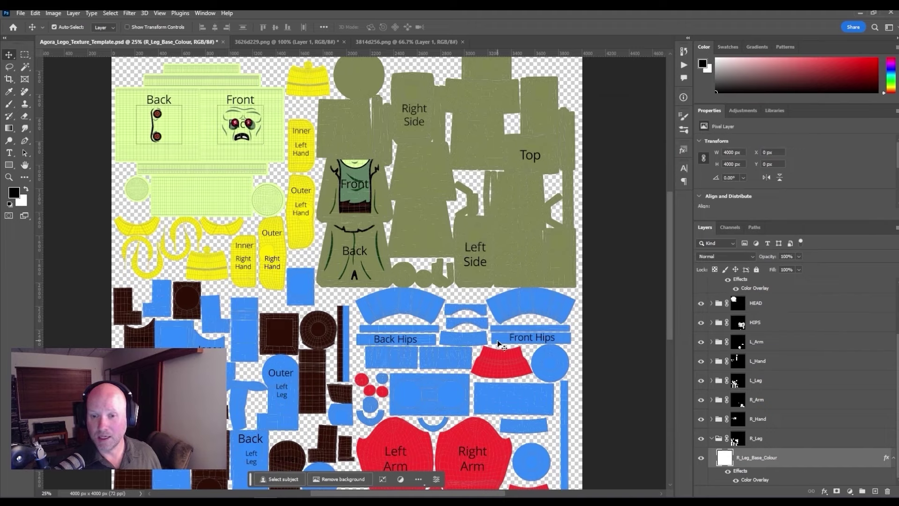
Copy the layer style of R_Leg_Base_Colour and paste it onto L_Leg_Base_Colour in the L_Leg group
scroll(501, 346, "down", 3)
right_click(785, 461)
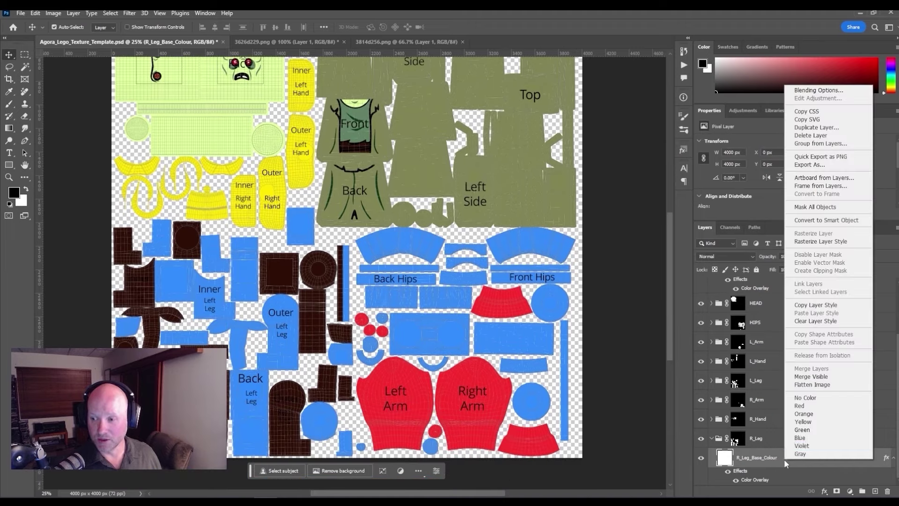
left_click(819, 305)
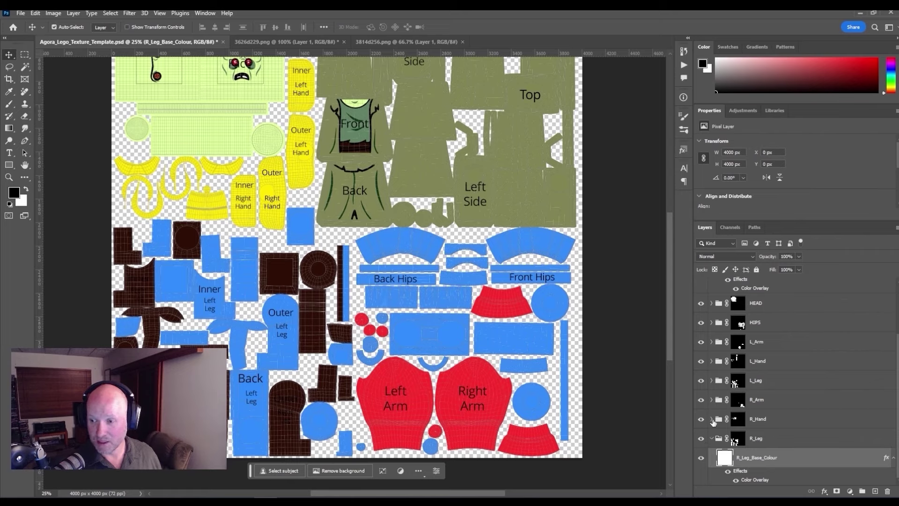
left_click(712, 380)
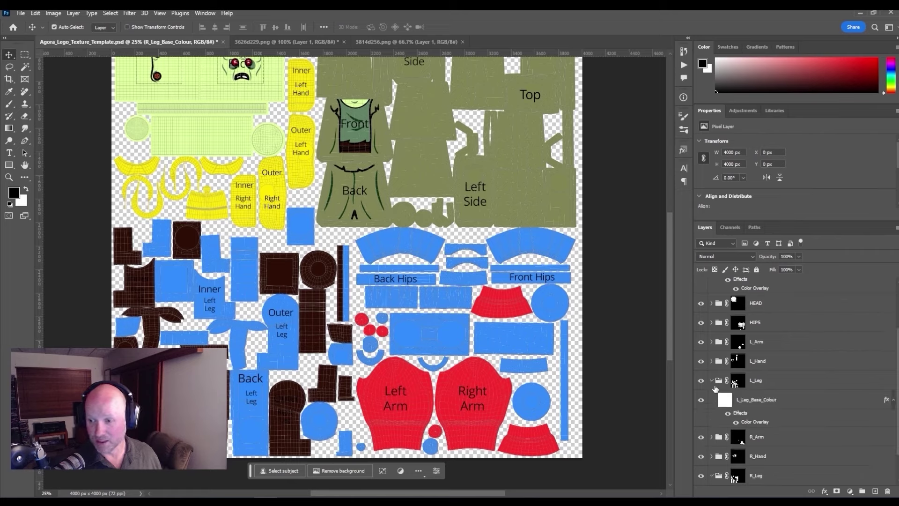
right_click(760, 399)
left_click(790, 249)
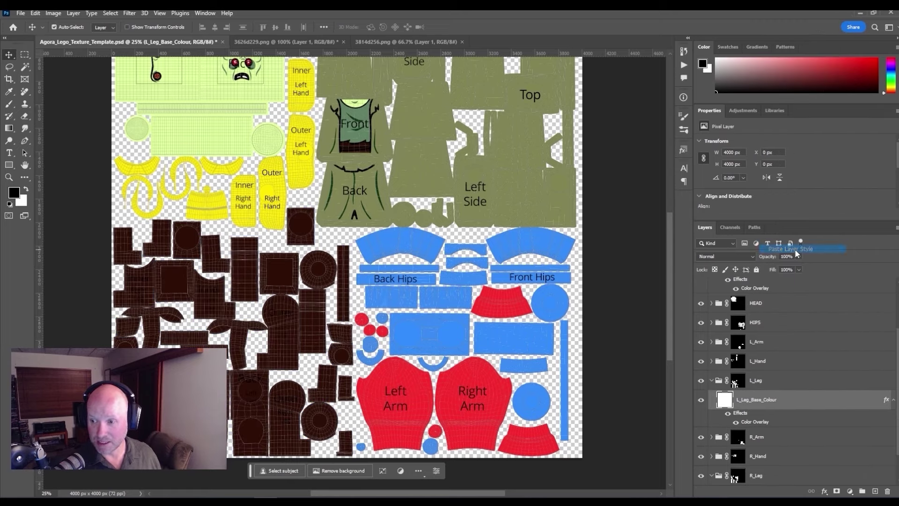
Paste the copied leg layer style onto Hips_Base_Colour and collapse the HIPS group
scroll(719, 334, "up", 1)
left_click(722, 342)
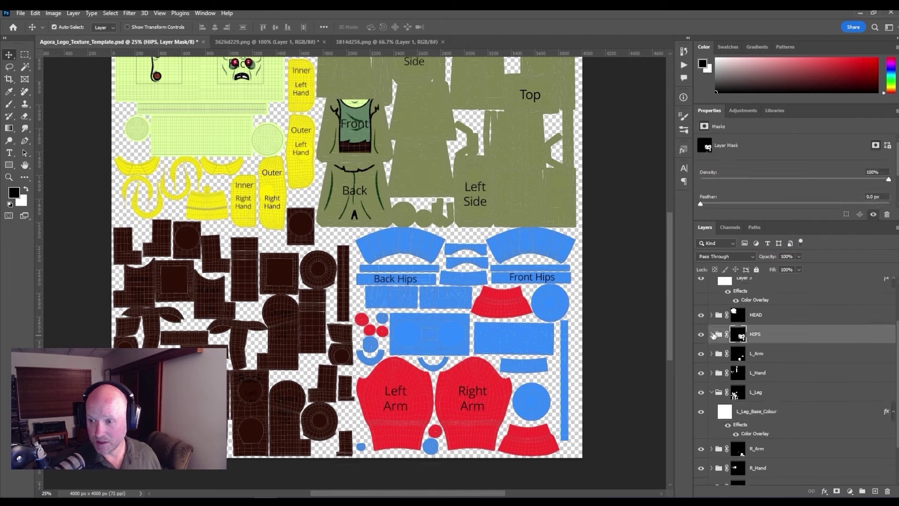
left_click(712, 335)
right_click(762, 359)
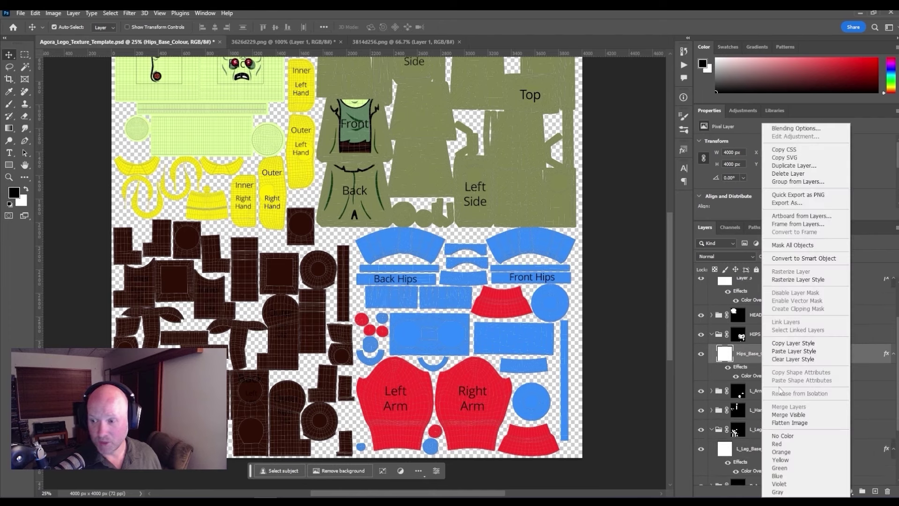
left_click(792, 351)
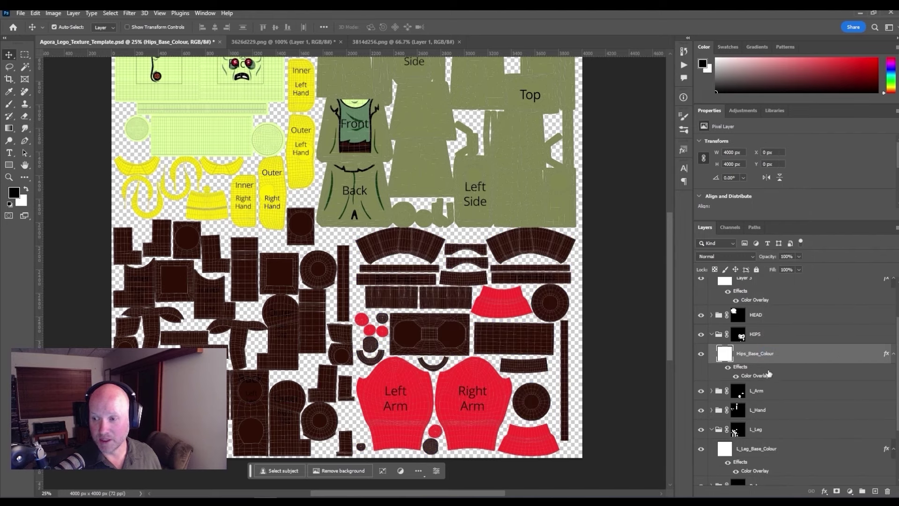
left_click(711, 335)
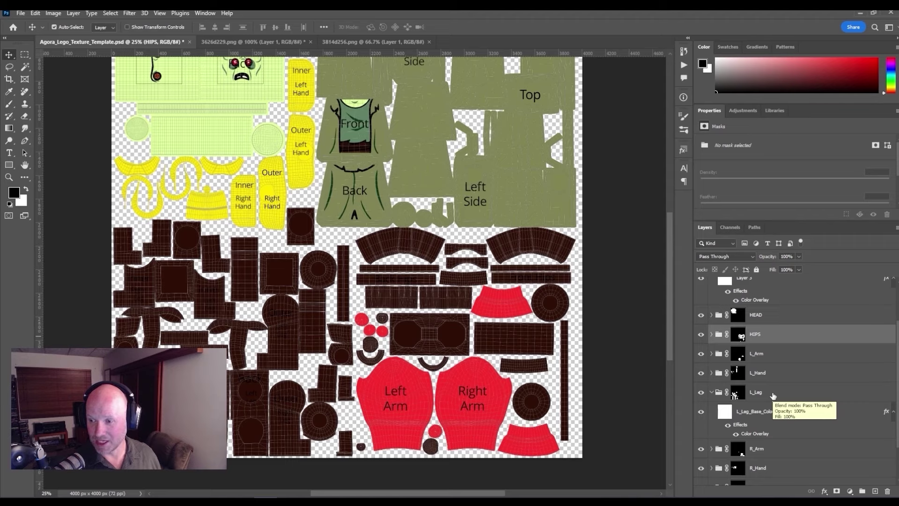
Copy the layer style of the CHEST group's Layer 3 and paste it onto L_Arm_Base_Colour in the L_Arm group
scroll(773, 396, "up", 3)
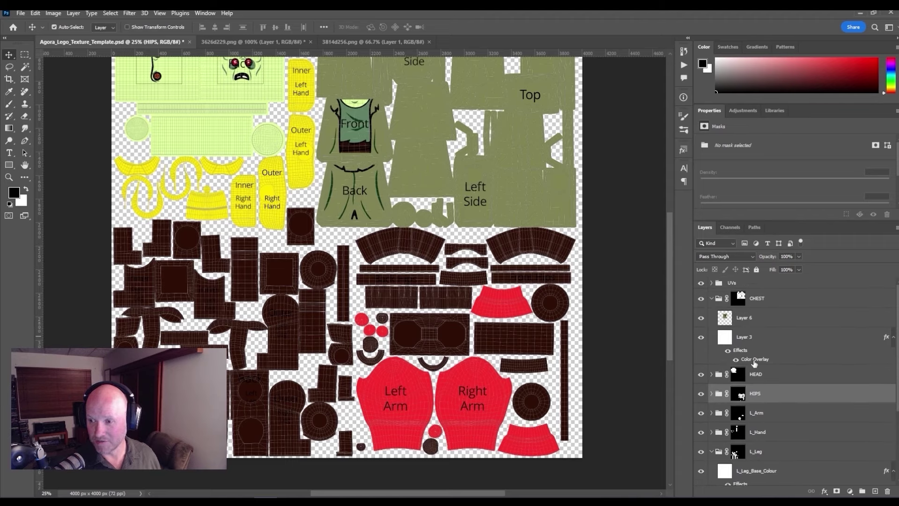
right_click(745, 340)
left_click(749, 341)
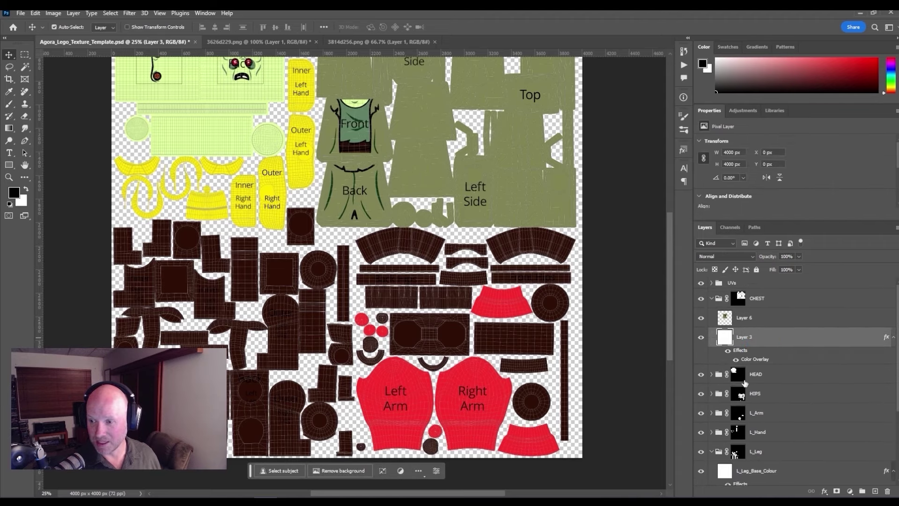
scroll(767, 420, "down", 1)
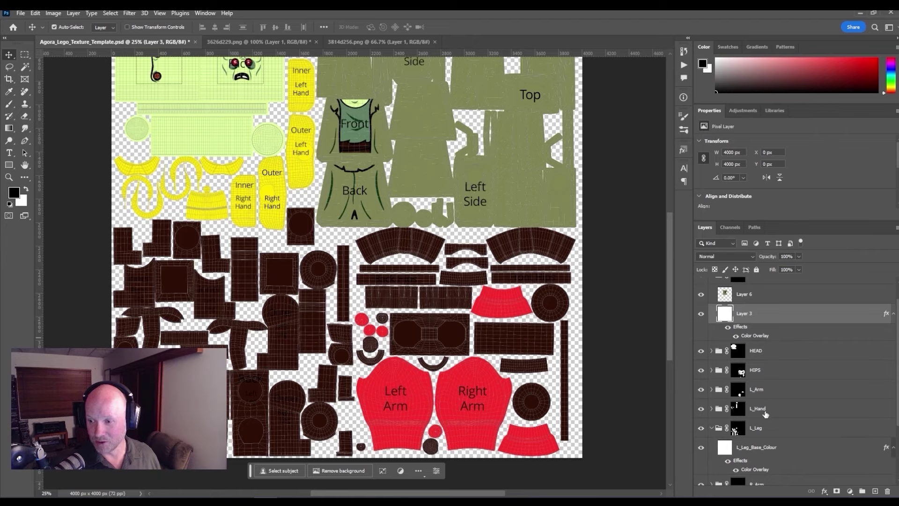
left_click(711, 389)
scroll(731, 395, "down", 1)
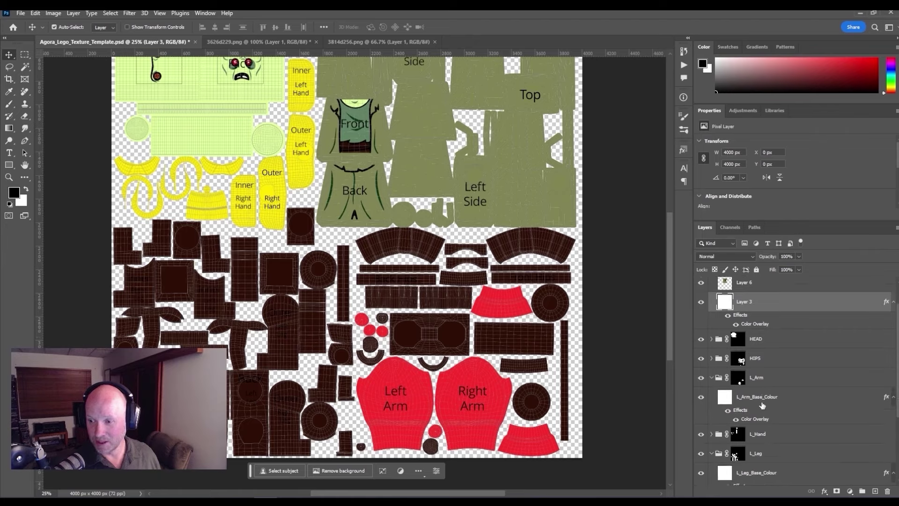
right_click(763, 405)
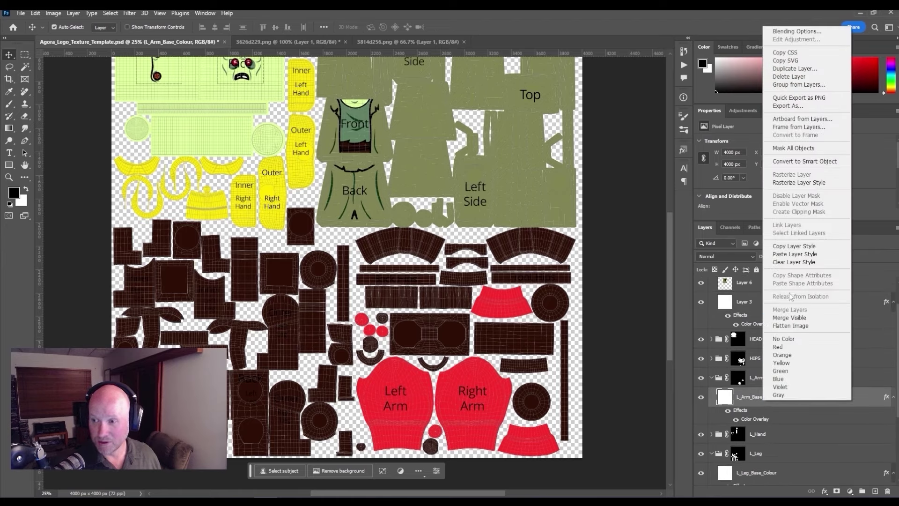
left_click(795, 254)
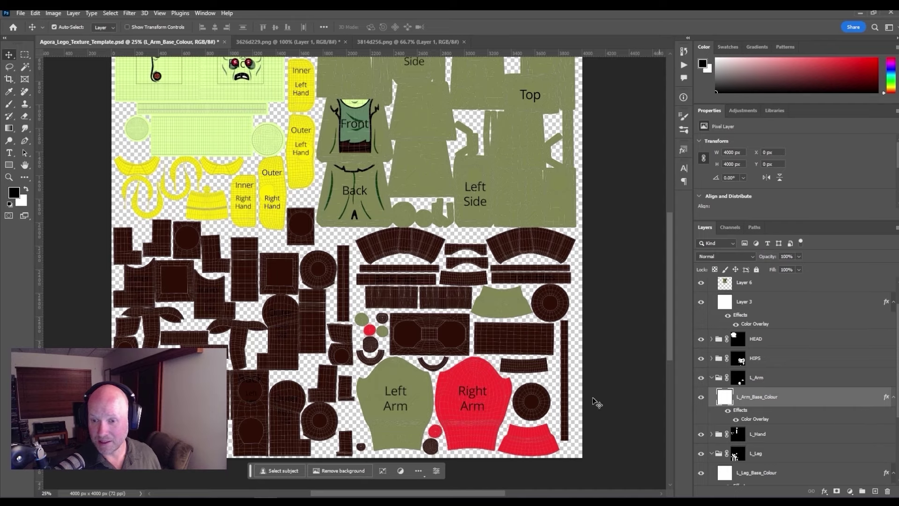
Paste the copied olive chest layer style onto R_Arm_Base_Colour
left_click(484, 402)
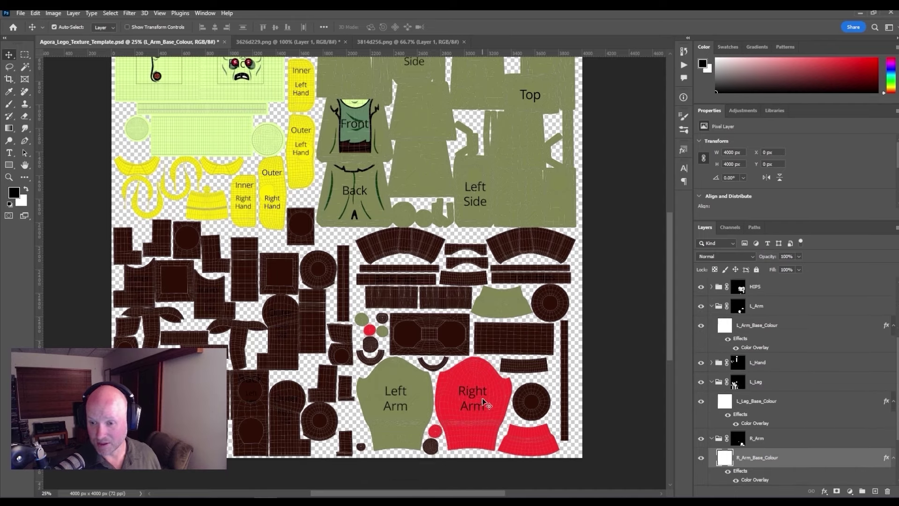
scroll(784, 423, "down", 3)
right_click(785, 423)
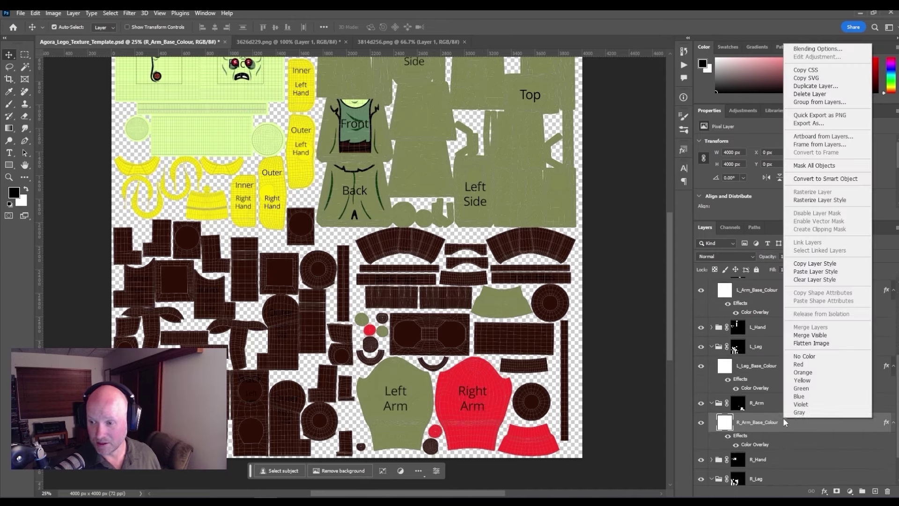
left_click(820, 274)
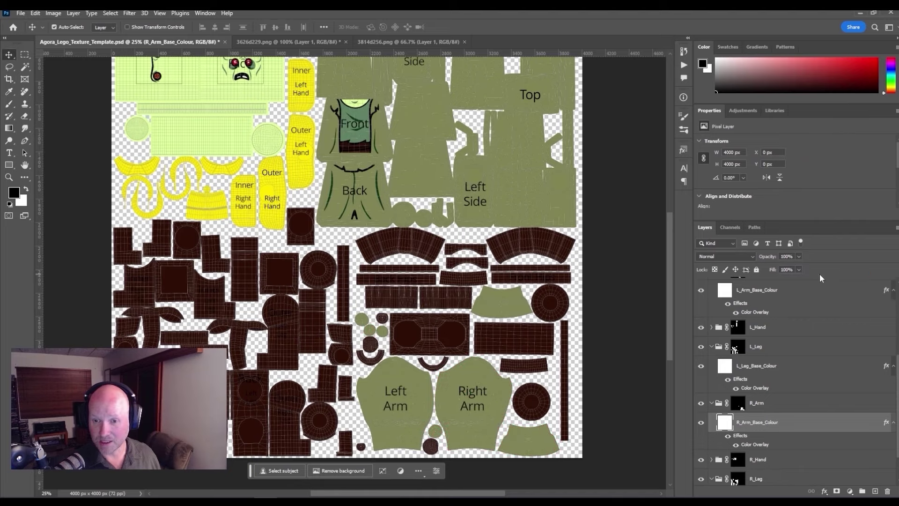
Copy the layer style of Head_Base_Colour and paste it onto R_Hand_Base_Colour in the R_Hand group
scroll(476, 424, "up", 3)
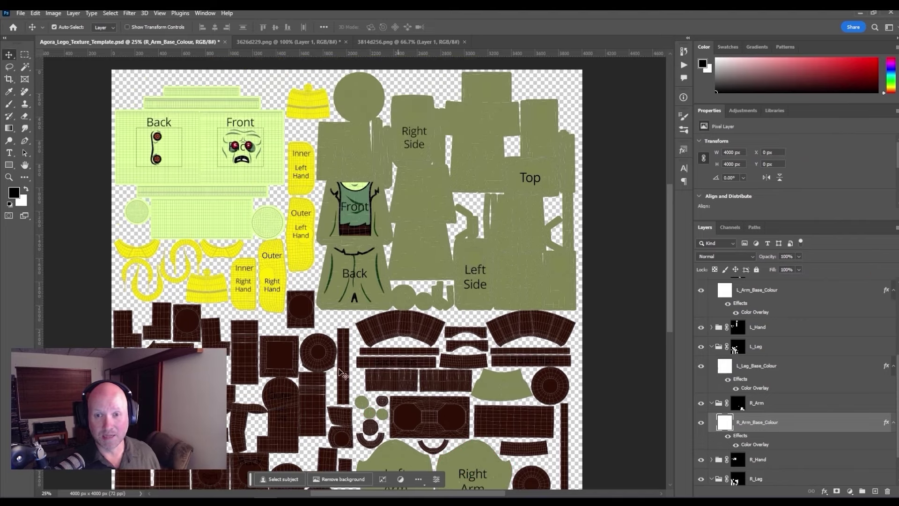
left_click(276, 281)
scroll(802, 402, "up", 5)
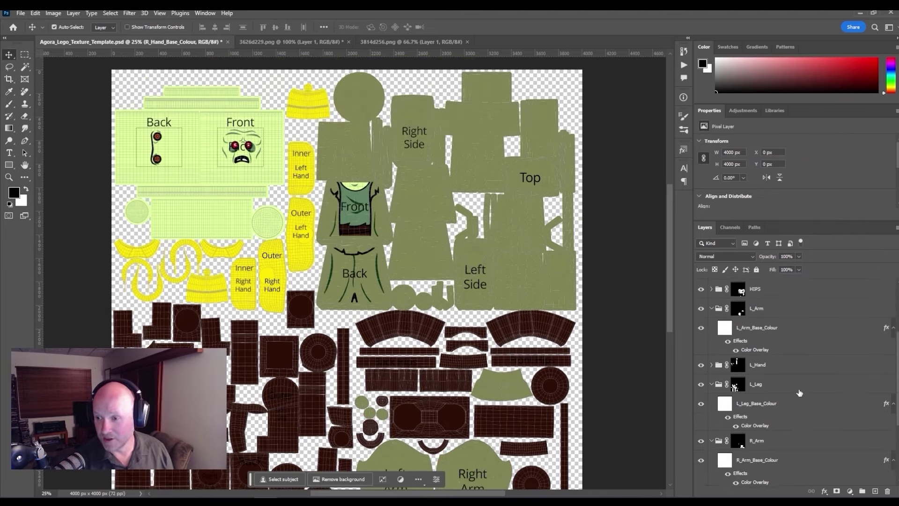
left_click(712, 341)
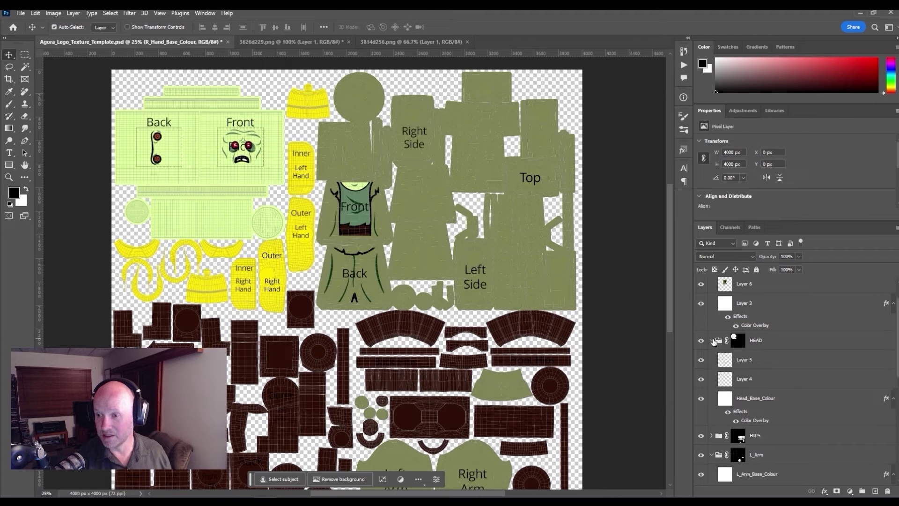
right_click(763, 398)
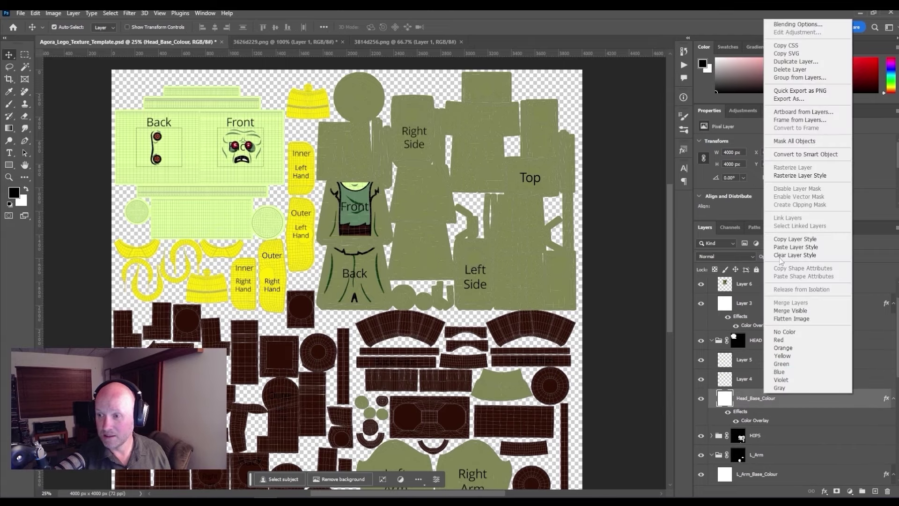
left_click(785, 239)
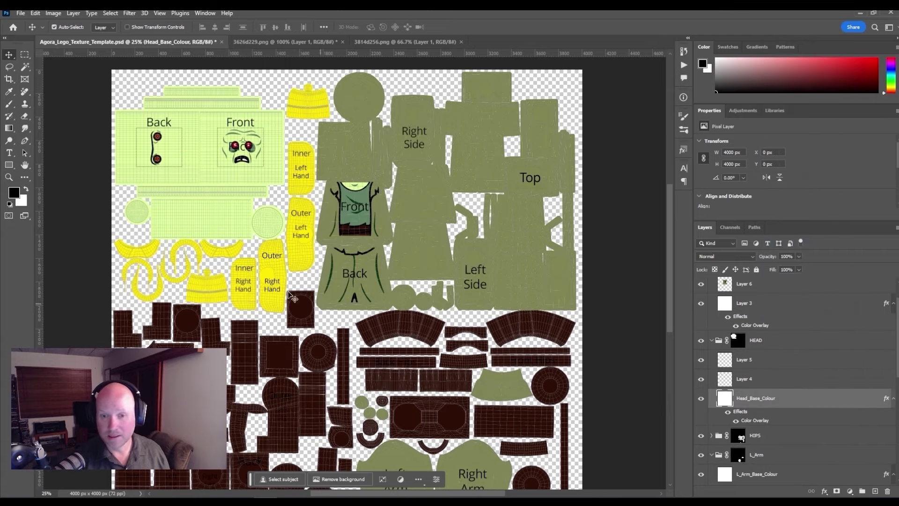
left_click(270, 281)
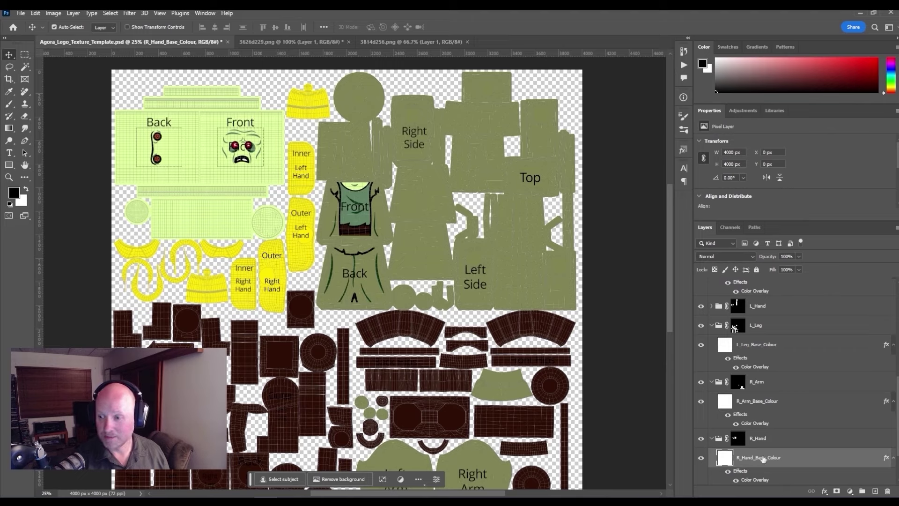
right_click(800, 463)
left_click(829, 313)
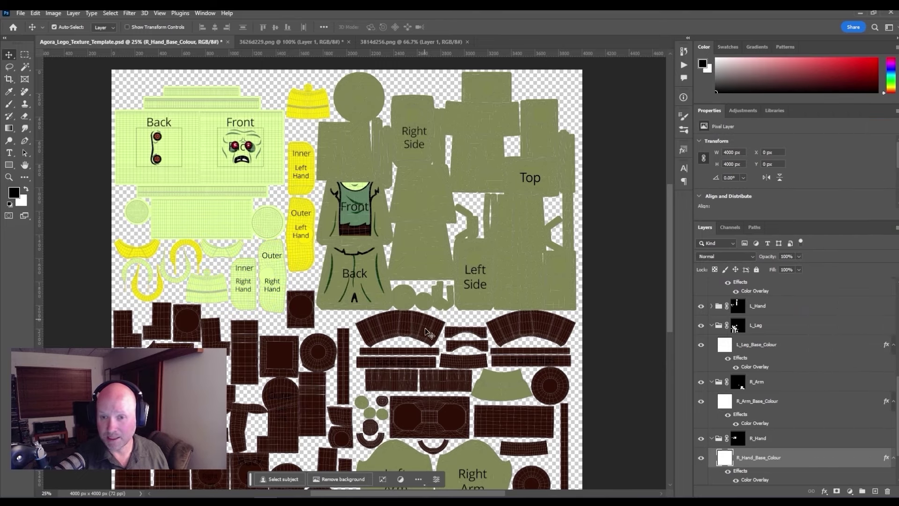
Paste the copied light green head layer style onto L_Hand_Base_Colour in the L_Hand group
left_click(310, 239)
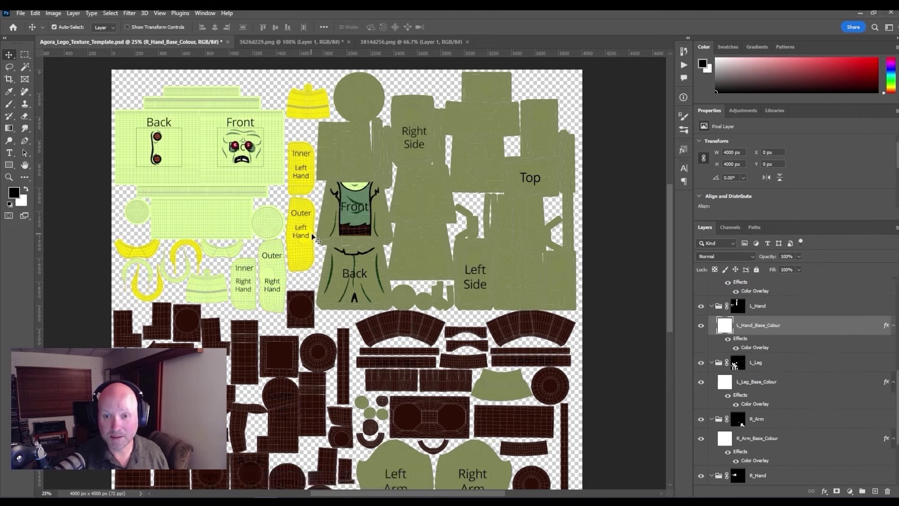
right_click(762, 325)
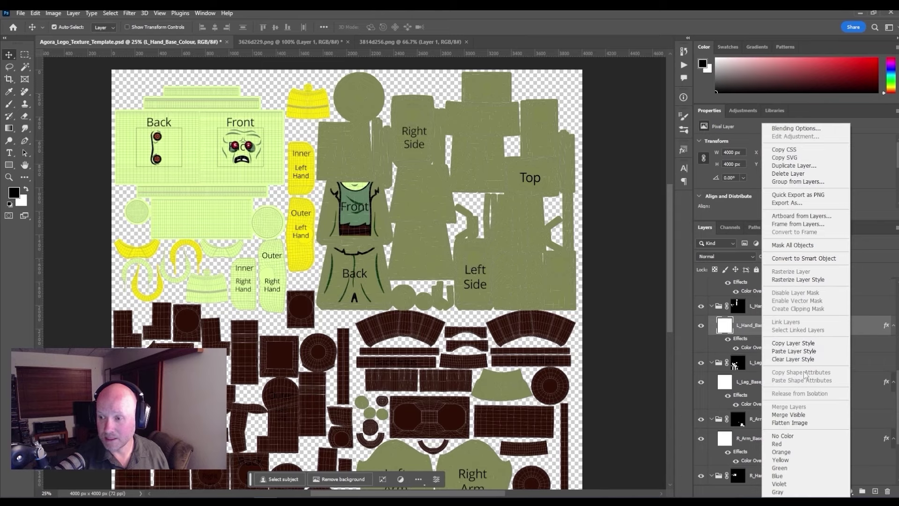
left_click(794, 352)
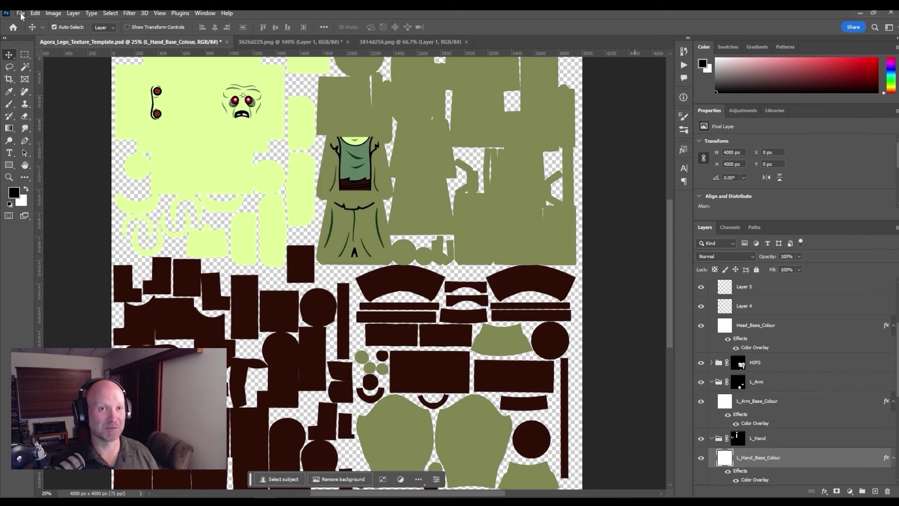
Start saving a copy of the template and browse to the Base_lego_Maya > sourceimages > customs folder
left_click(21, 13)
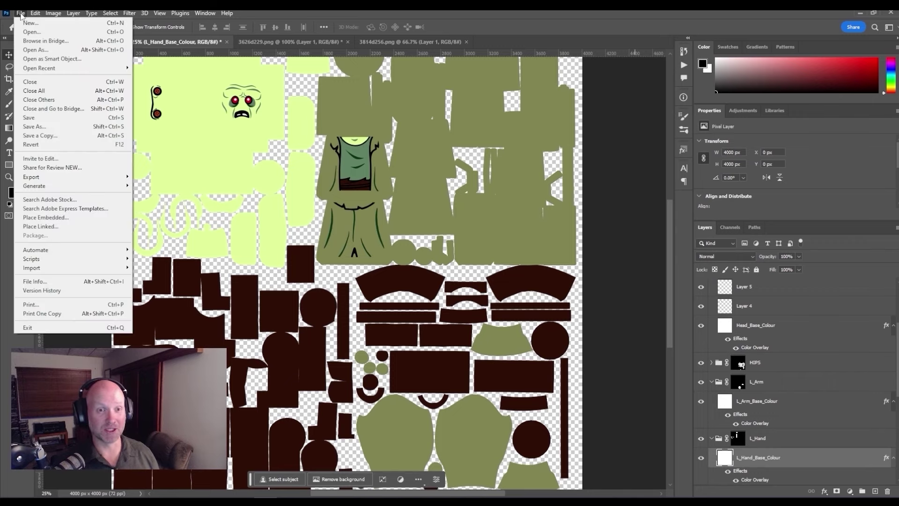
left_click(64, 140)
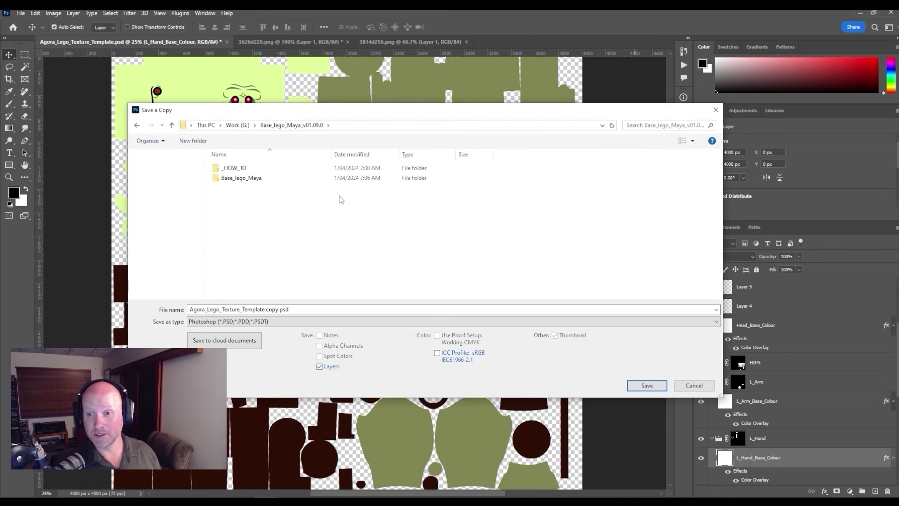
double_click(239, 178)
left_click(237, 169)
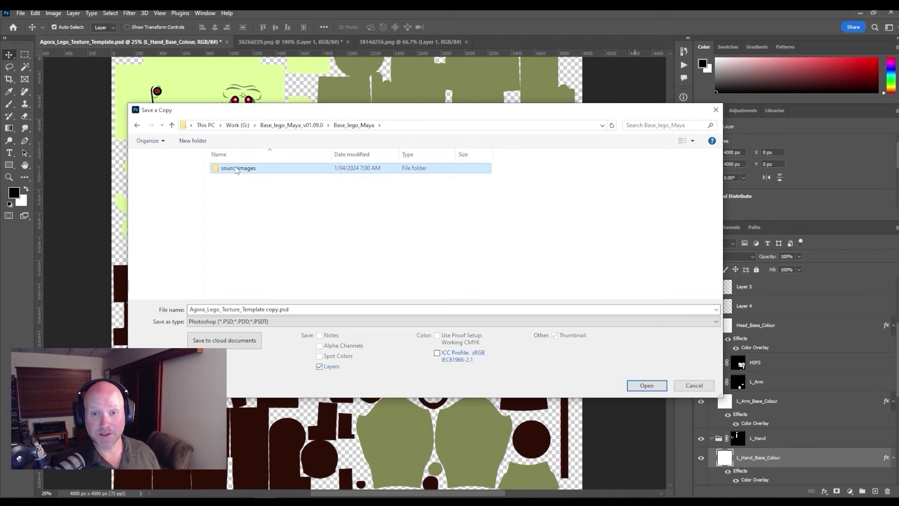
double_click(237, 169)
double_click(237, 173)
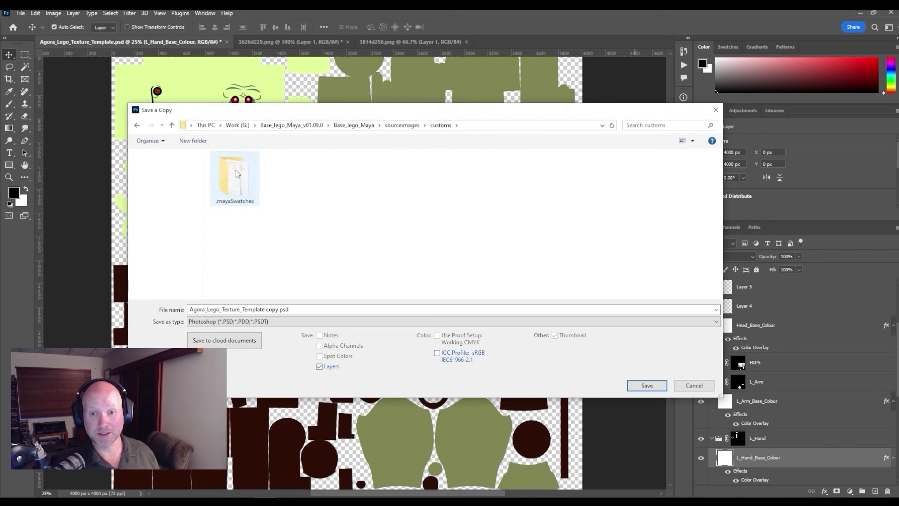
Save the copy in JPEG format as CUSTOM_FullBody.jpg, replacing the existing file
left_click(268, 322)
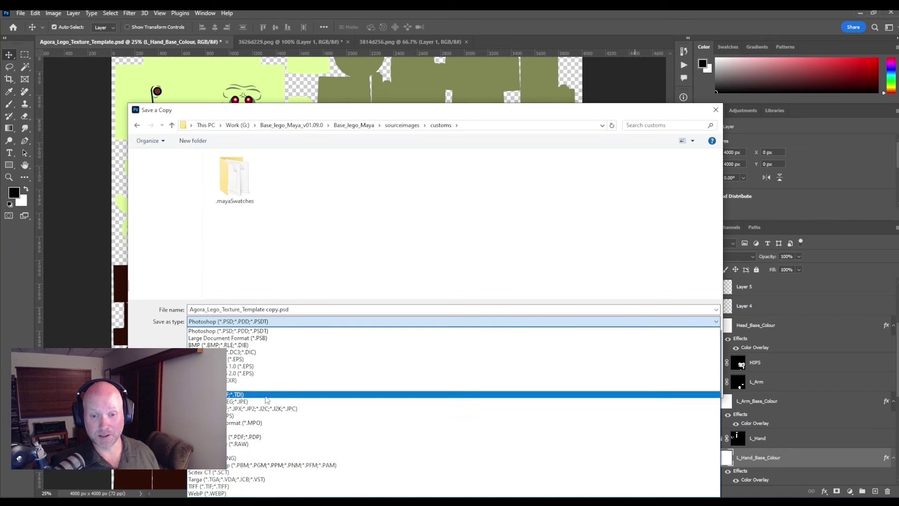
left_click(252, 403)
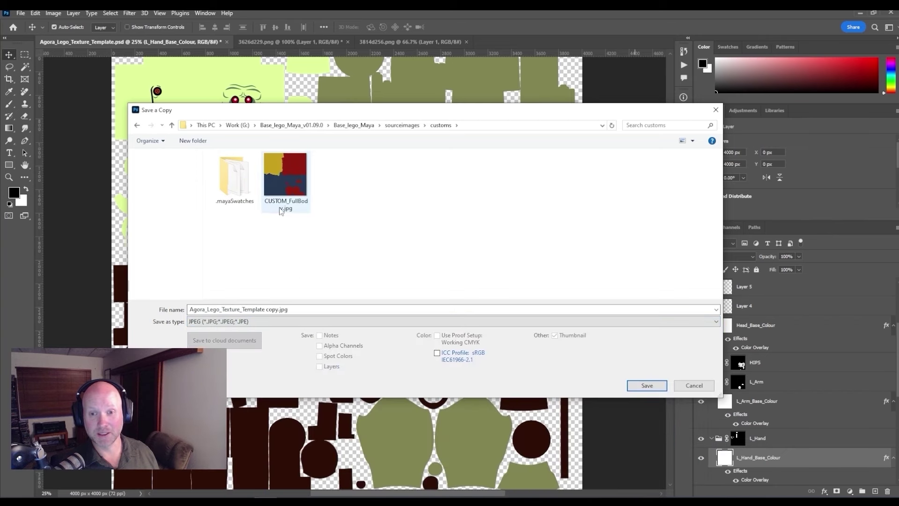
double_click(298, 177)
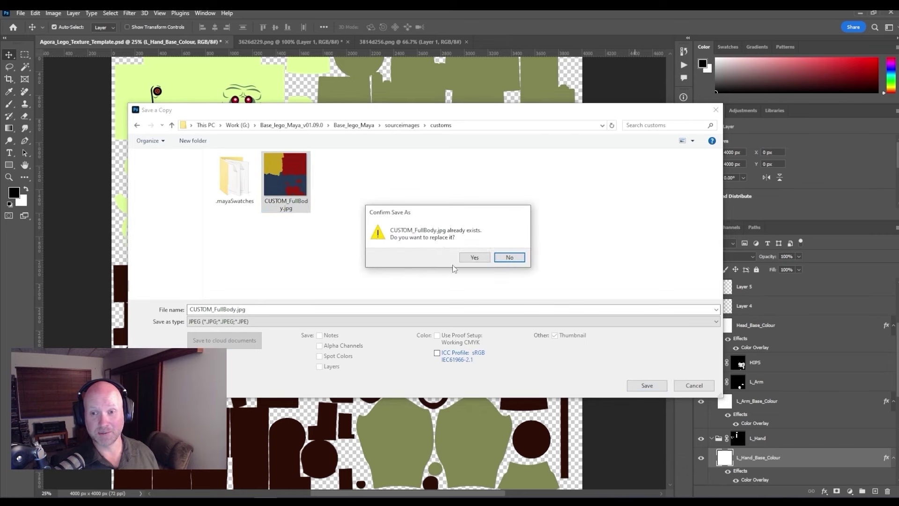
left_click(475, 257)
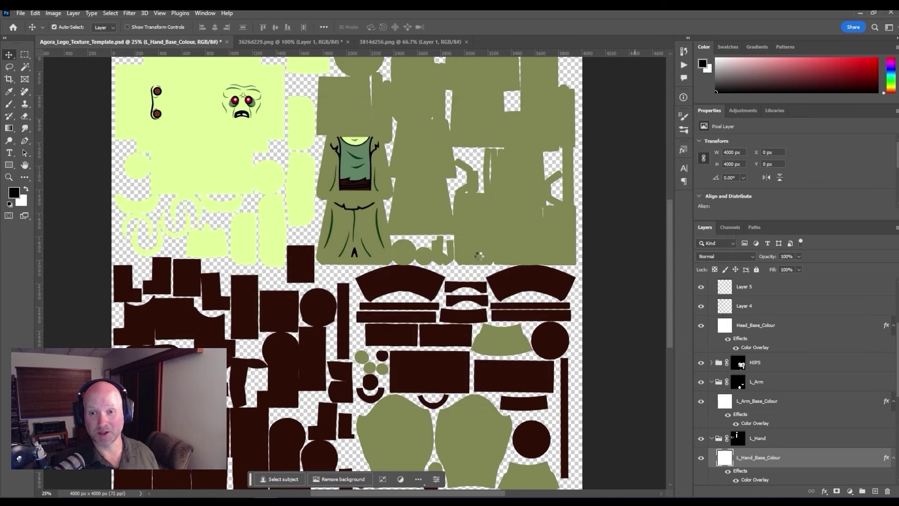
left_click(505, 188)
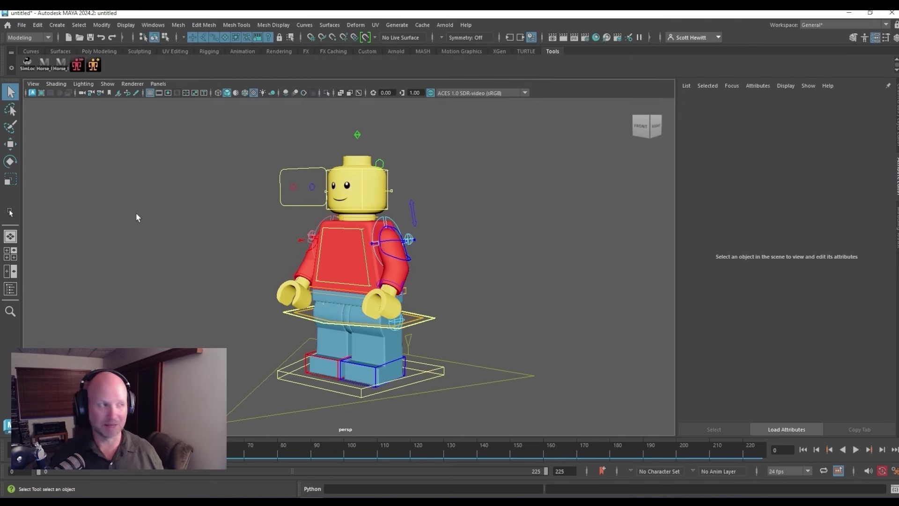
In Maya, open MG-PickerStudio in animator mode, load all in-scene picker nodes, and move its window clear of the character
left_click(76, 66)
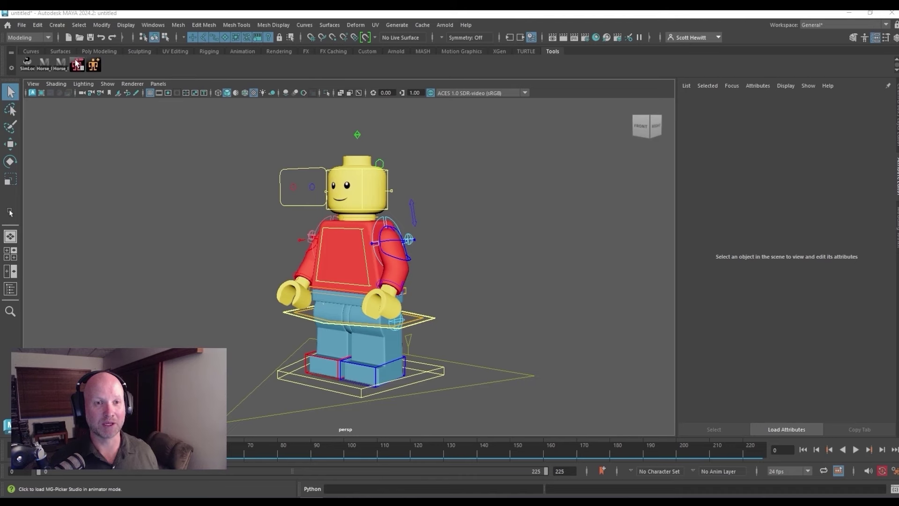
left_click_drag(82, 186, 616, 125)
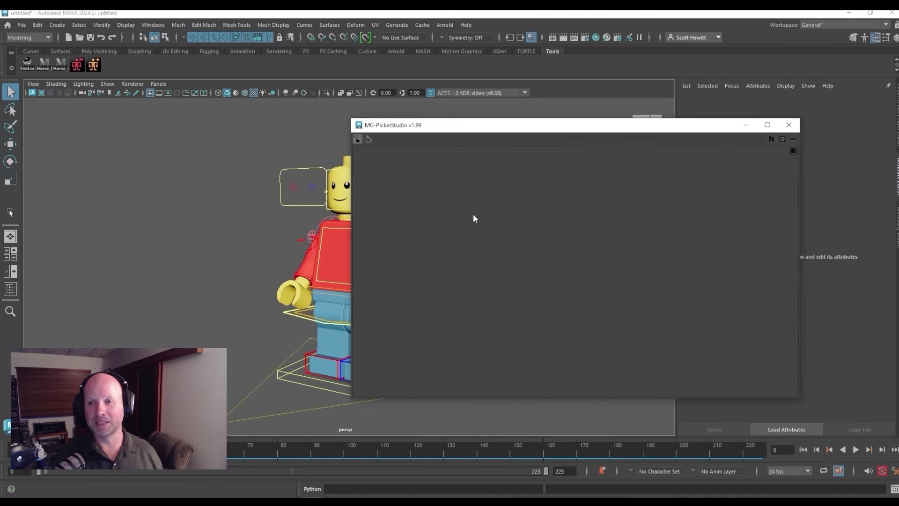
left_click(794, 141)
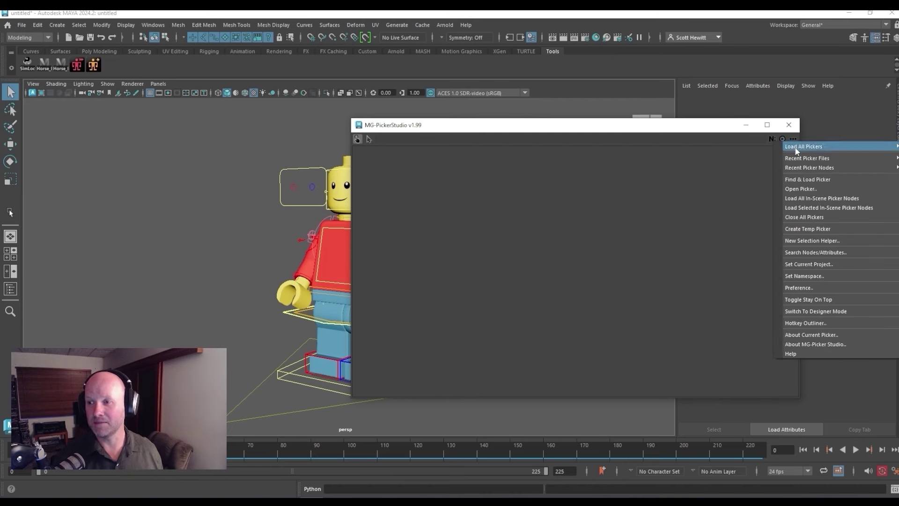
left_click(809, 199)
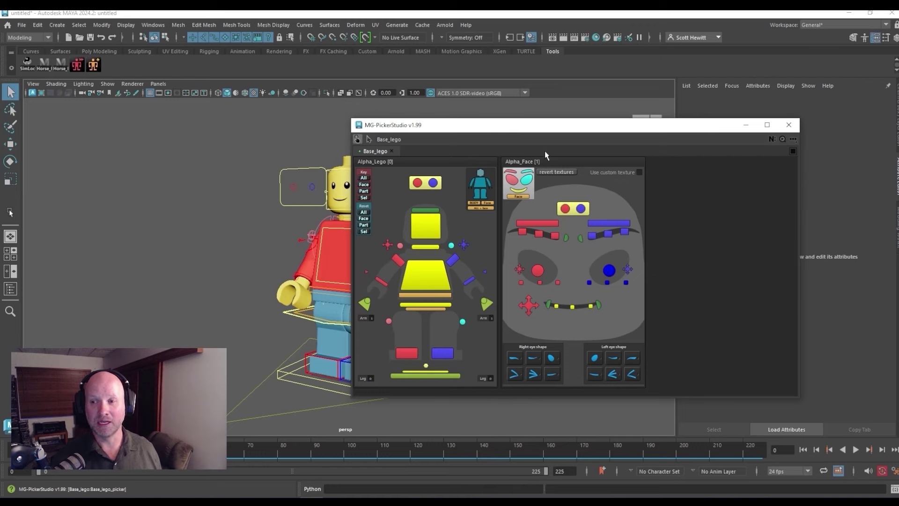
left_click_drag(500, 130, 603, 61)
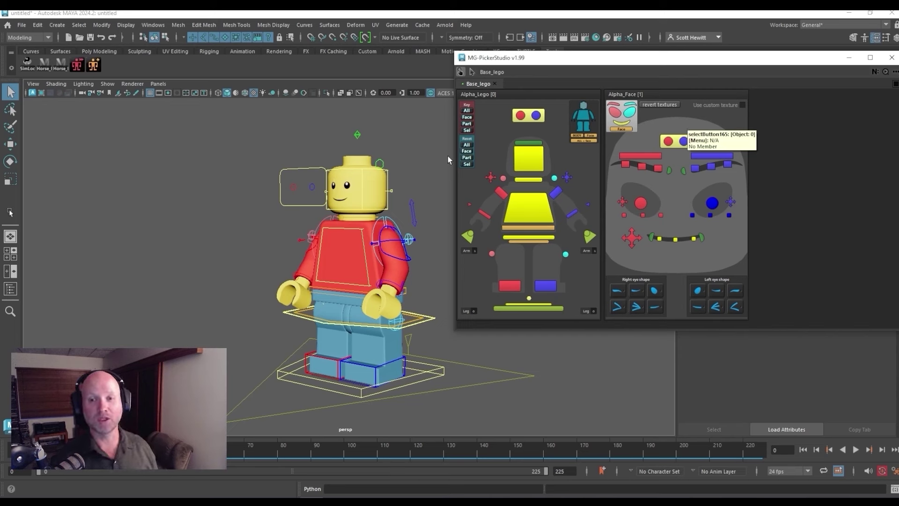
Select the face_rig_ctrl beside the head, minimise the picker window, and turn Face Rig Vis on in the channel attributes
left_click(381, 165)
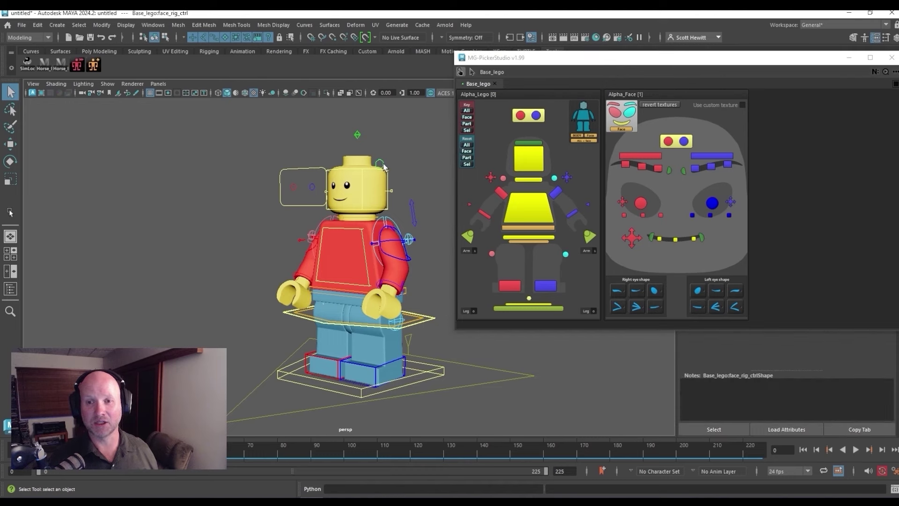
left_click(846, 59)
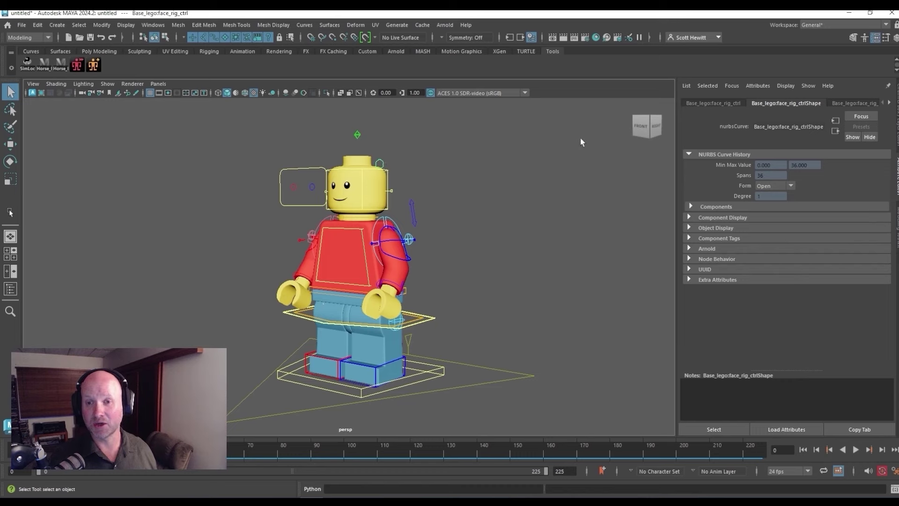
left_click(896, 106)
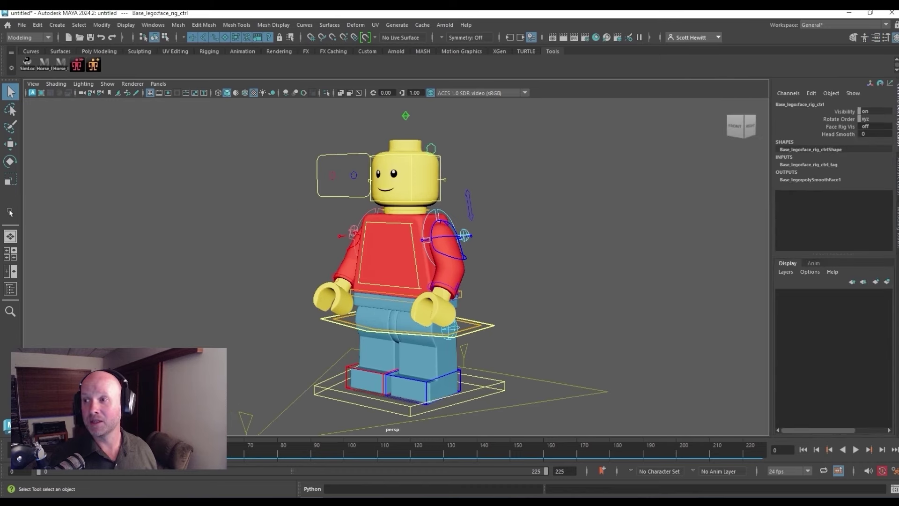
left_click(841, 127)
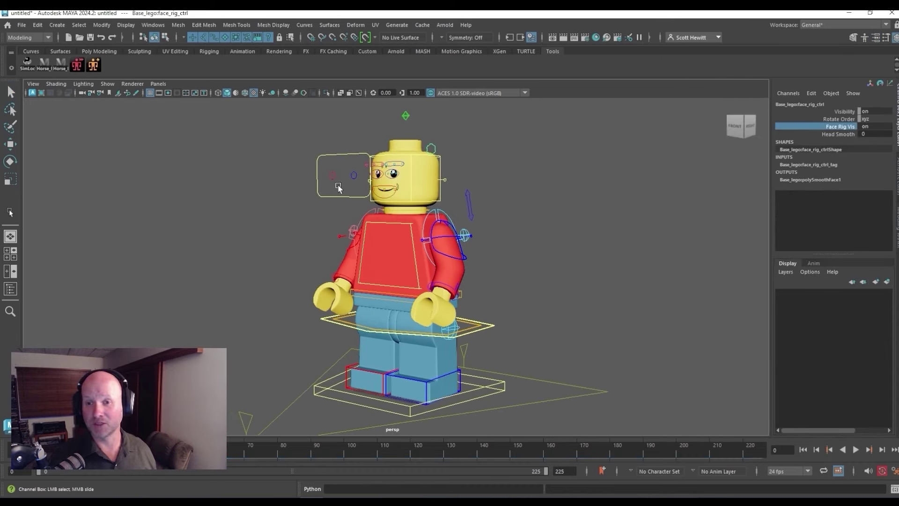
Select both eye controls on the face and set their EXPRESSIONS attribute to eyes_none
scroll(413, 183, "up", 2)
middle_click_drag(338, 185, 435, 187)
scroll(413, 183, "up", 3)
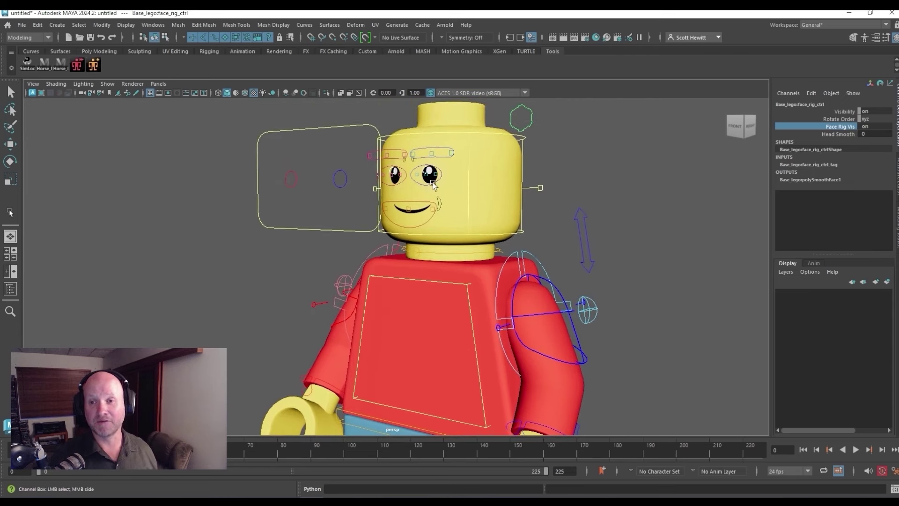
left_click(436, 186)
left_click(399, 184, "shift")
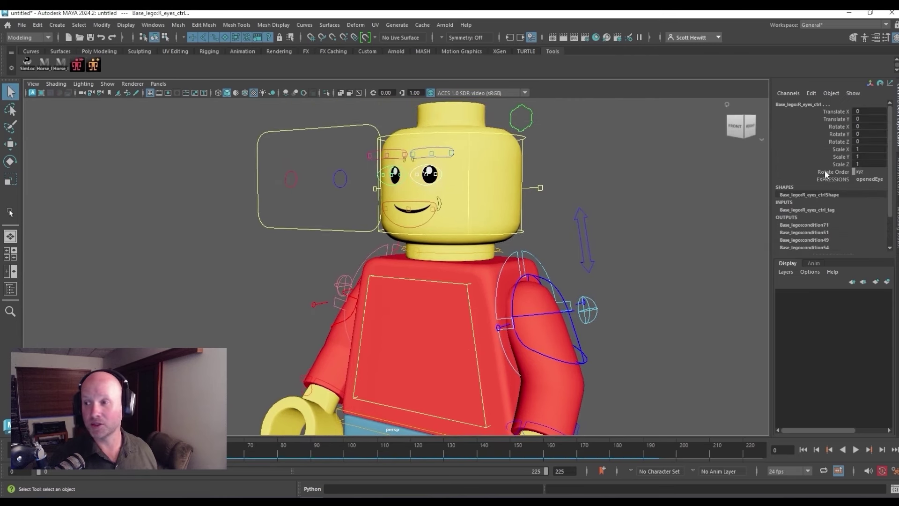
left_click(864, 180)
left_click(865, 244)
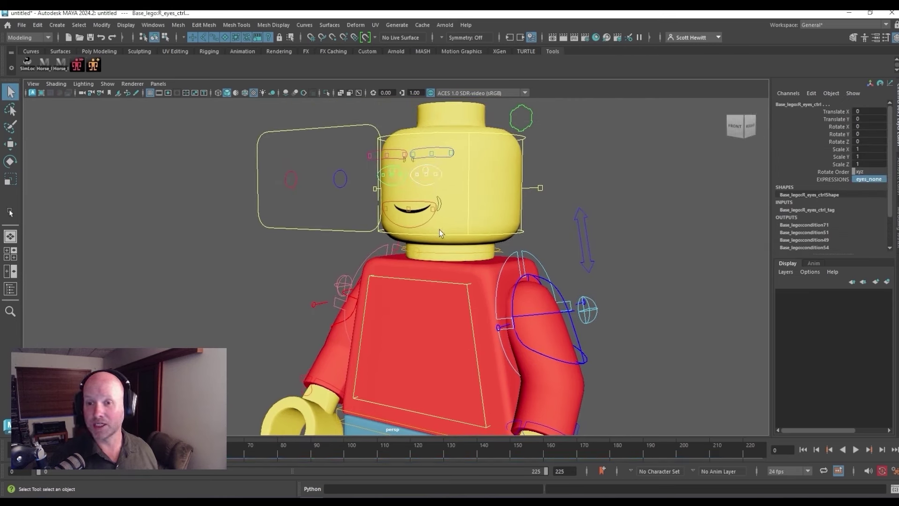
Select the mouth control and set its EXPRESSIONS attribute to mouth_none
left_click(413, 223)
left_click(417, 230)
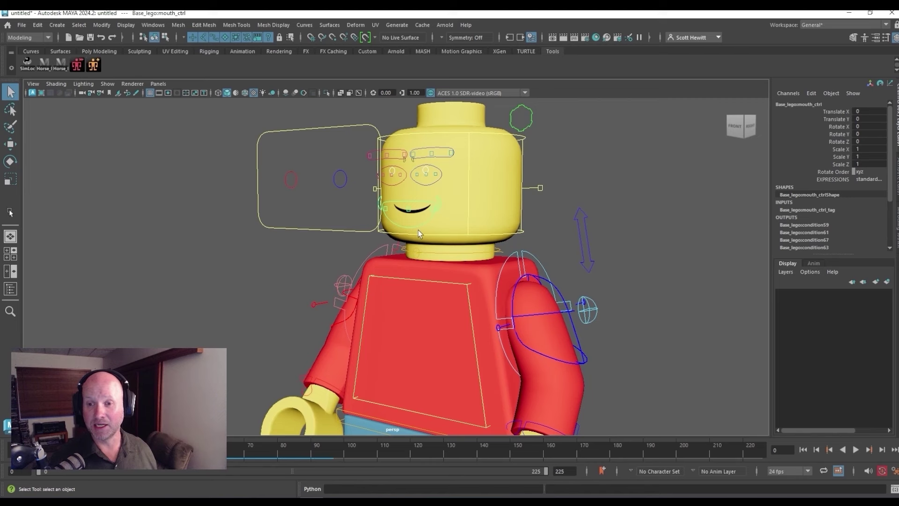
left_click(869, 178)
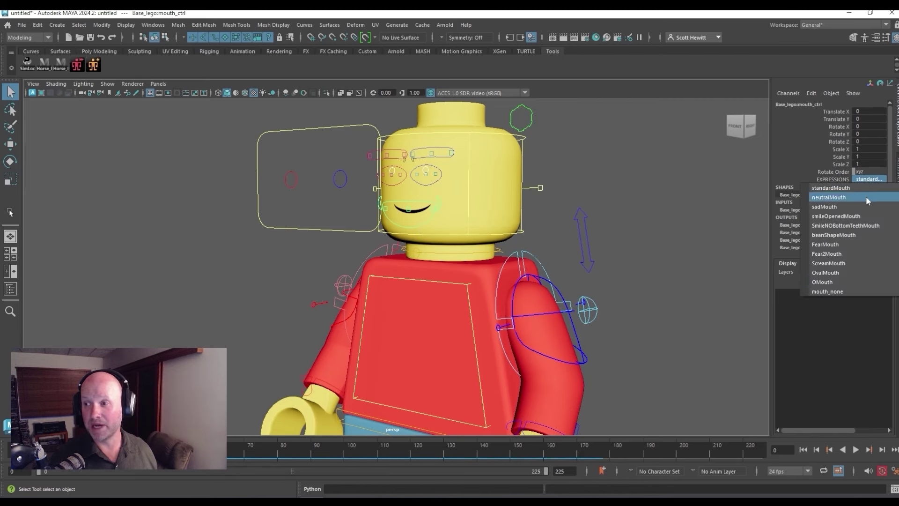
left_click(834, 289)
Reselect face_rig_ctrl and turn Face Rig Vis off to hide the facial controls
left_click_drag(544, 116, 543, 117)
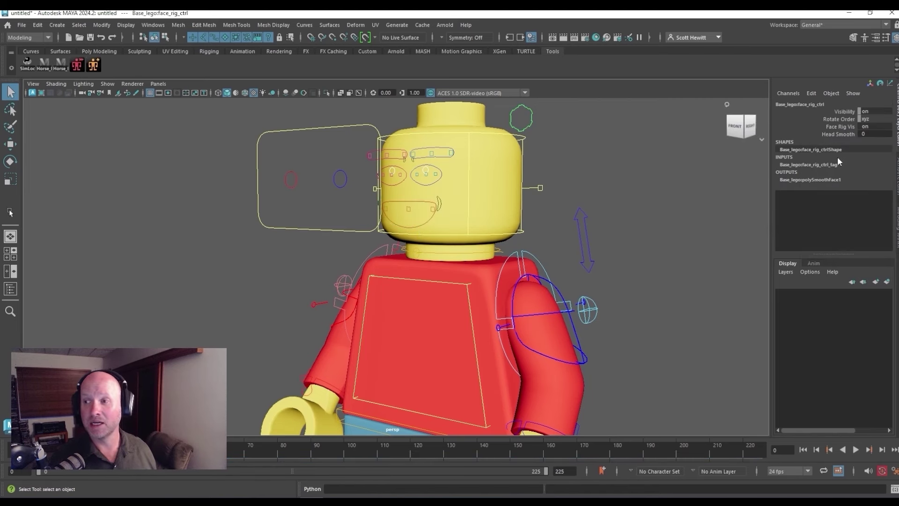
left_click(842, 126)
middle_click_drag(625, 158, 580, 156)
scroll(508, 150, "down", 3)
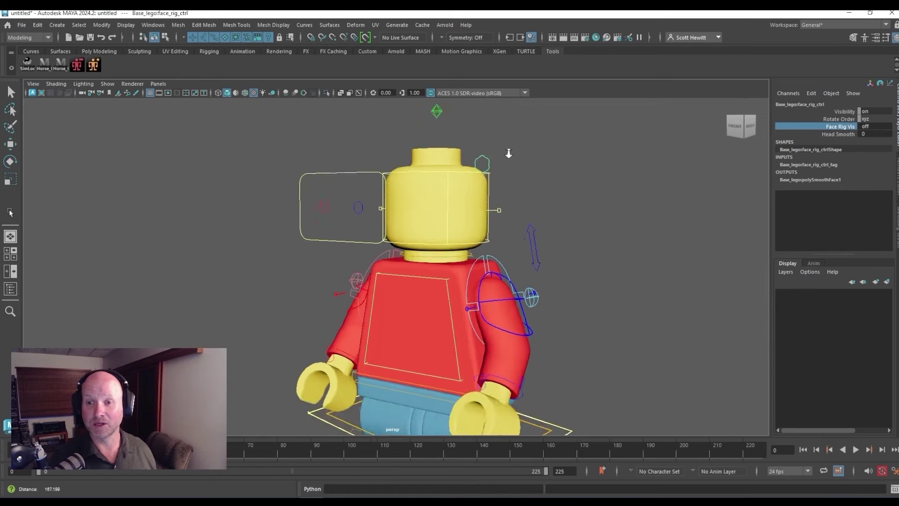
Reopen the Base_lego picker, enable Use custom texture for the character, and move the picker off the model
scroll(498, 172, "down", 2)
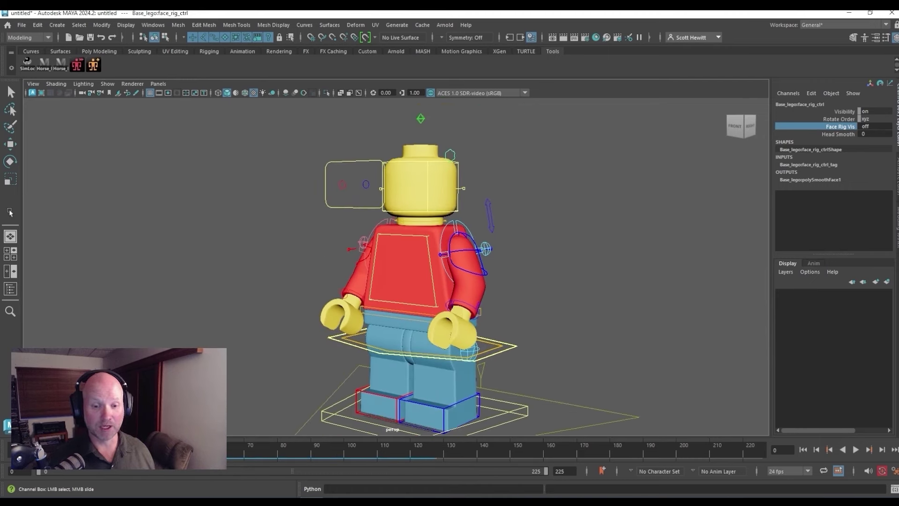
left_click(77, 64)
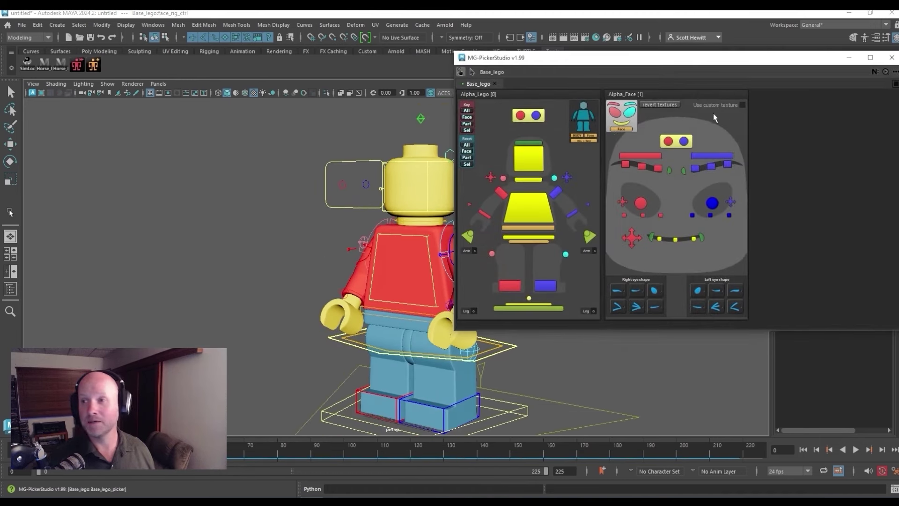
left_click(743, 105)
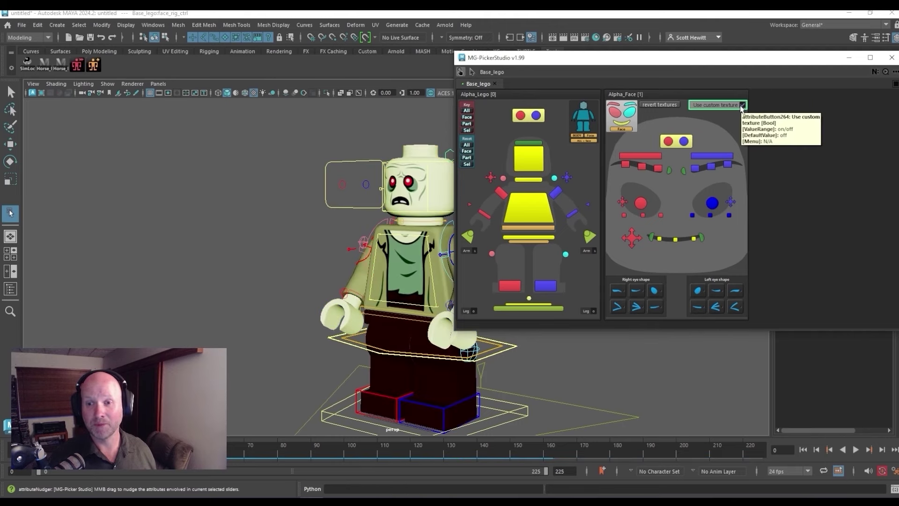
left_click_drag(702, 57, 7, 79)
Test rotating the minifigure with its control beside the head and undo the rotation
right_click_drag(463, 136, 484, 133, "alt")
left_click(486, 131)
key("e")
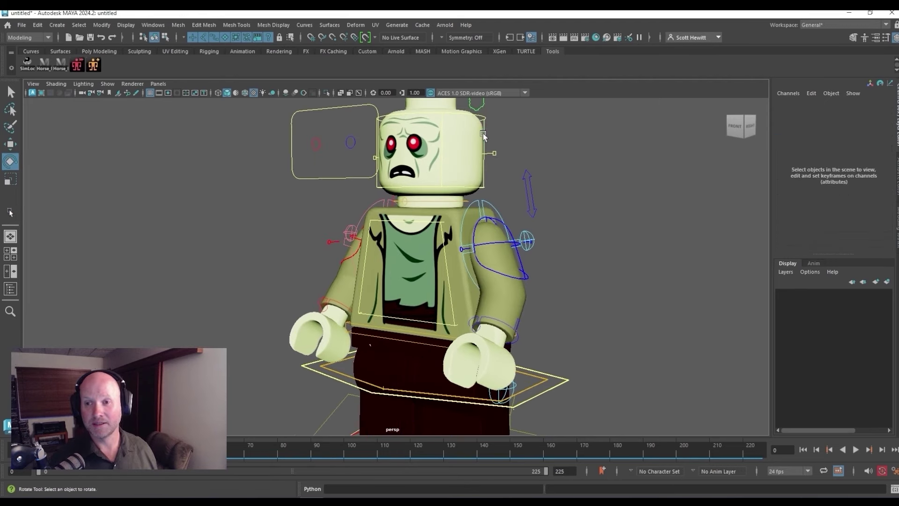
left_click(484, 135)
mouse_move(424, 210)
left_mouse_down()
mouse_move(433, 208)
mouse_move(413, 209)
left_mouse_up()
right_click_drag(412, 210, 364, 224, "alt")
key("ctrl+z")
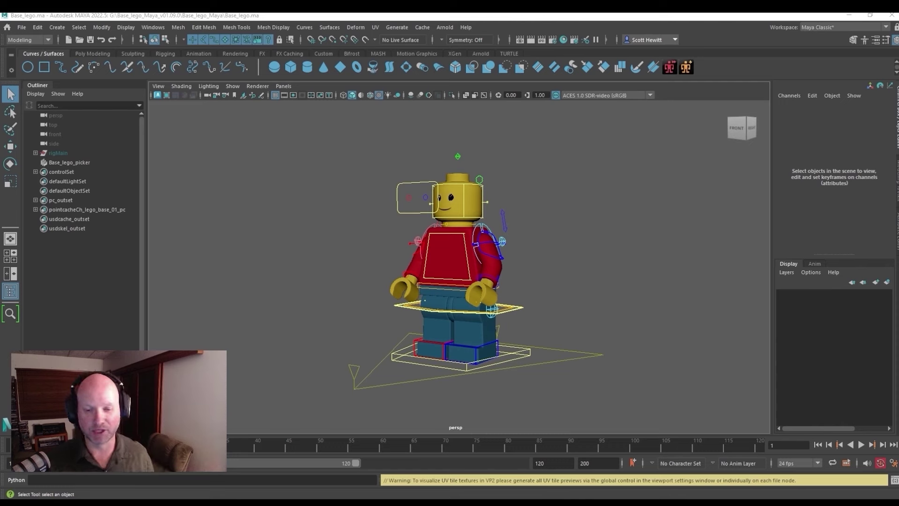
Switch to Photoshop and save CUSTOM_FullBody.jpg as an LZW-compressed TIFF over ch_lego_base_main_dif_ACEScg.1001.tif in the sourceimages folder
mouse_move(267, 502)
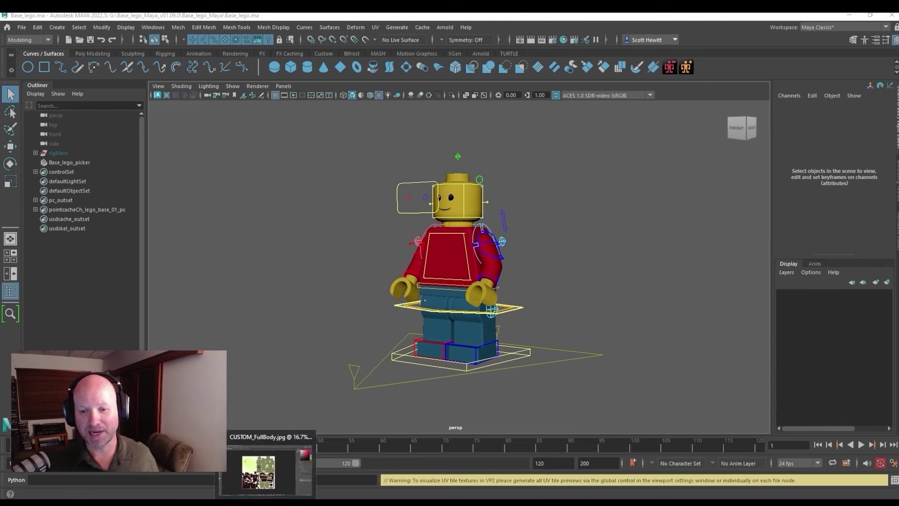
left_click(267, 502)
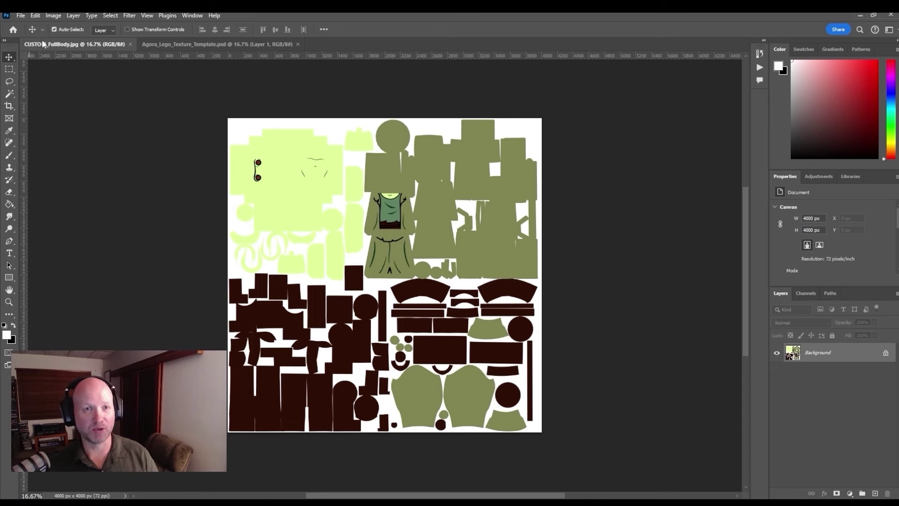
left_click(21, 19)
left_click(21, 17)
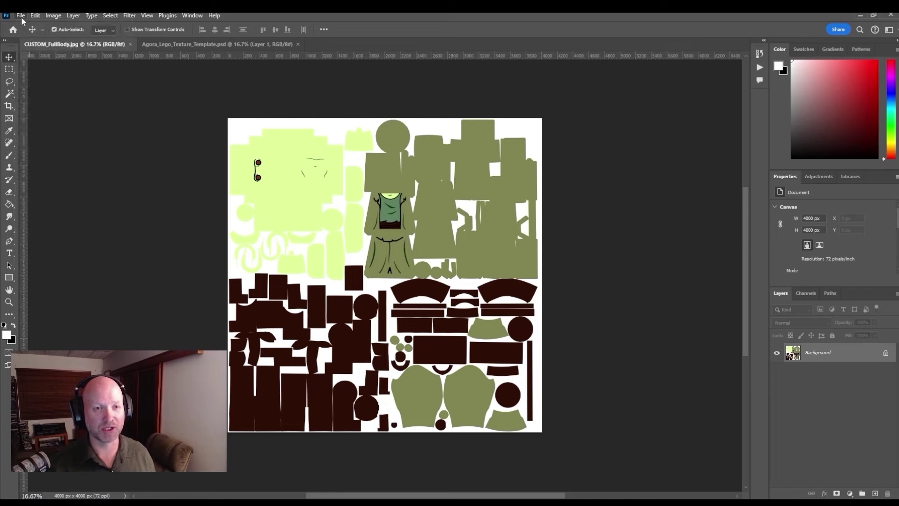
left_click(21, 17)
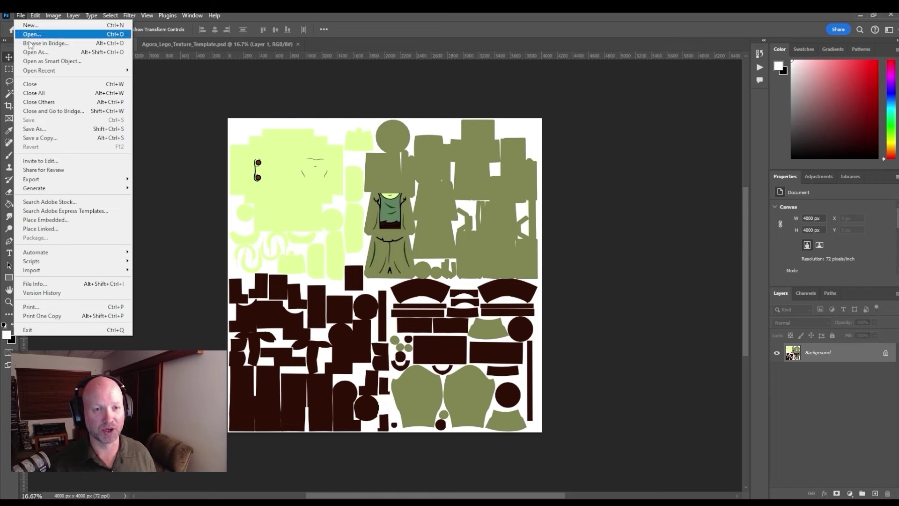
left_click(72, 135)
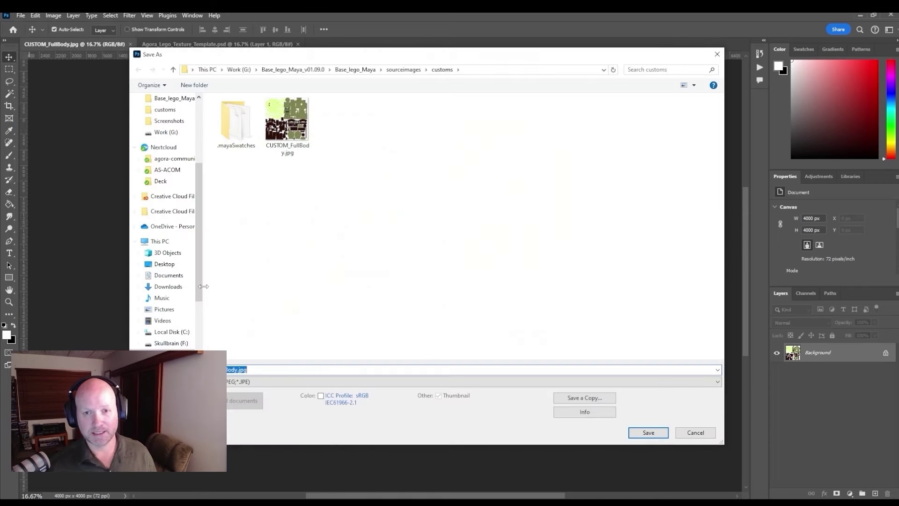
left_click(404, 69)
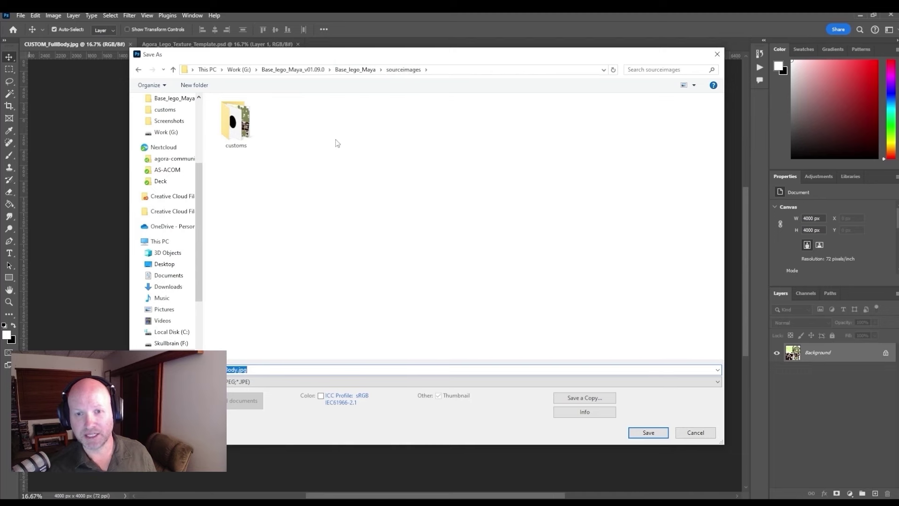
left_click(253, 381)
left_click(244, 365)
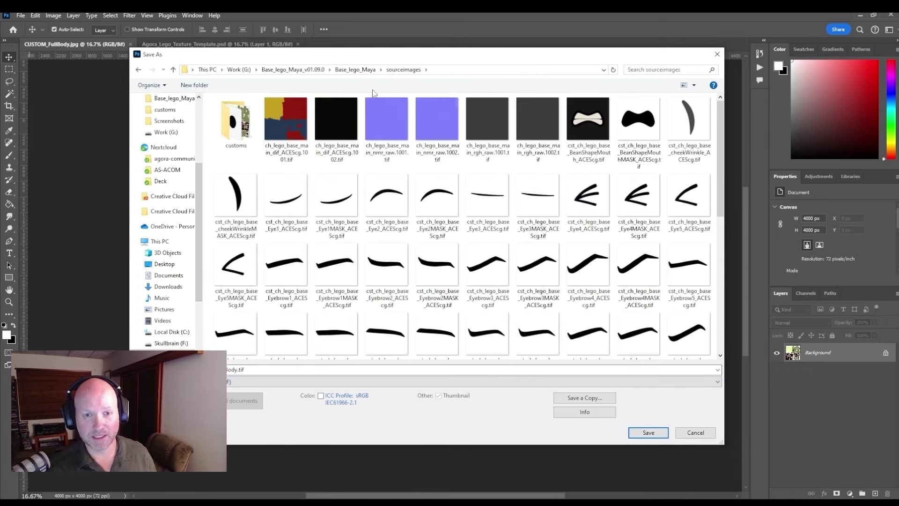
double_click(275, 108)
left_click(472, 260)
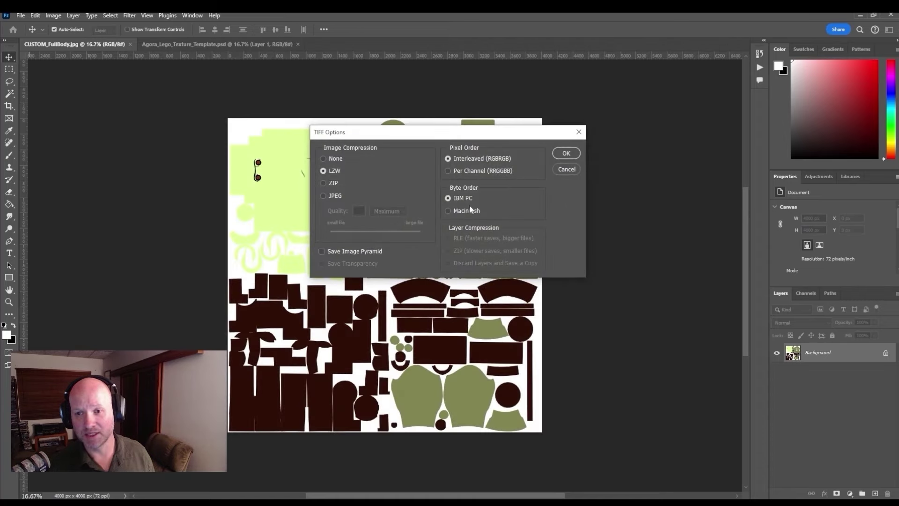
left_click(565, 154)
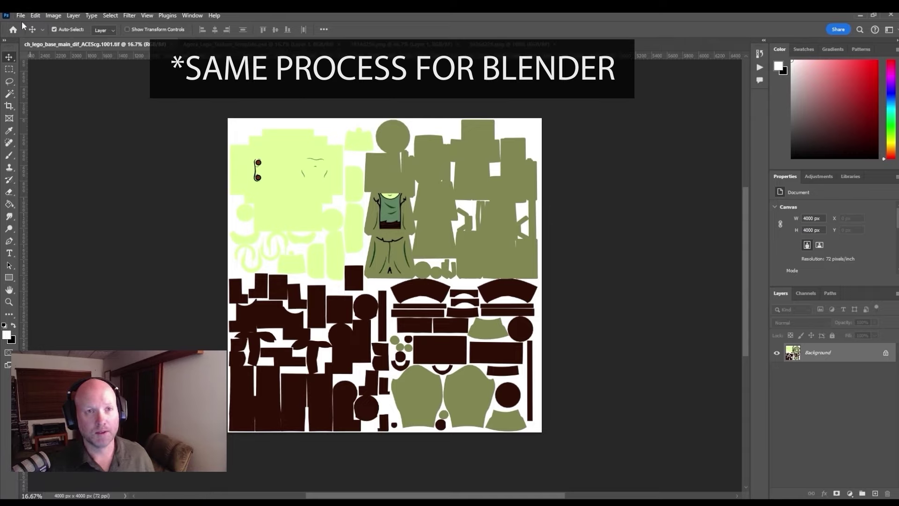
Open the eye texture cst_ch_lego_base_openedEye_ACEScg.tif from the sourceimages folder
left_click(21, 16)
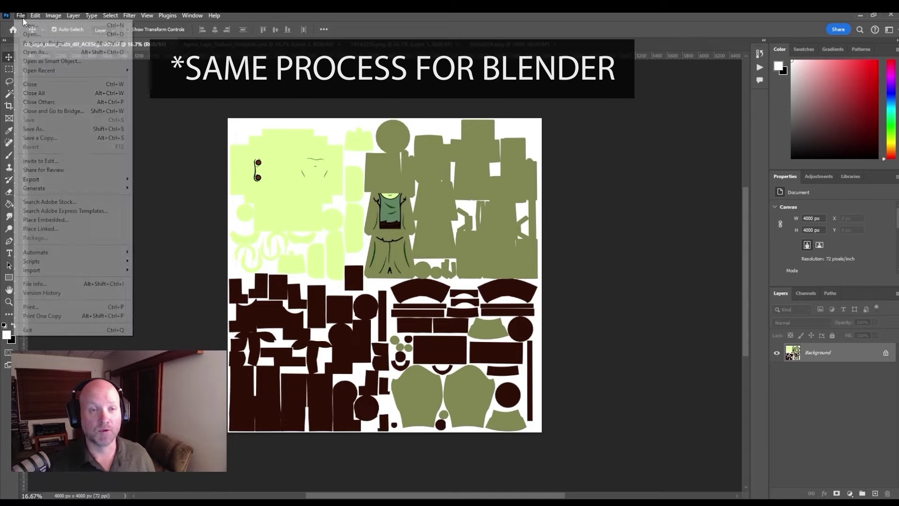
left_click(33, 37)
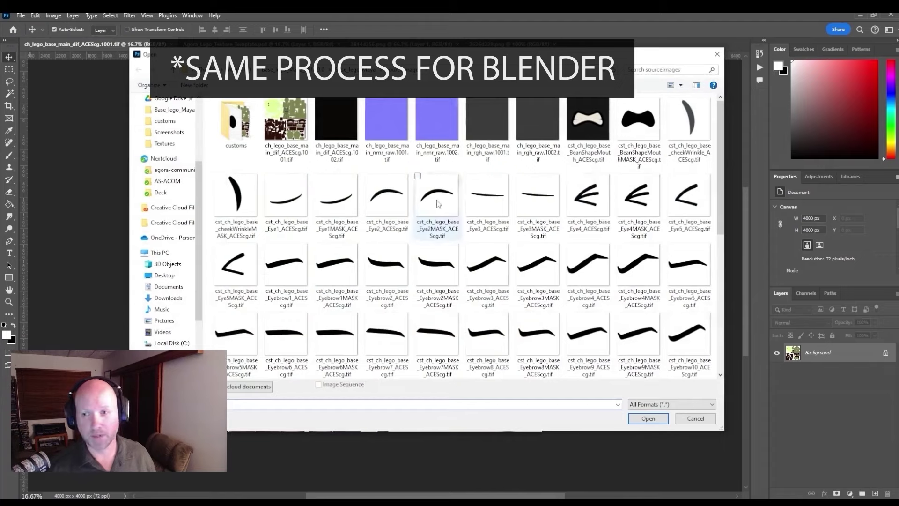
scroll(526, 228, "down", 5)
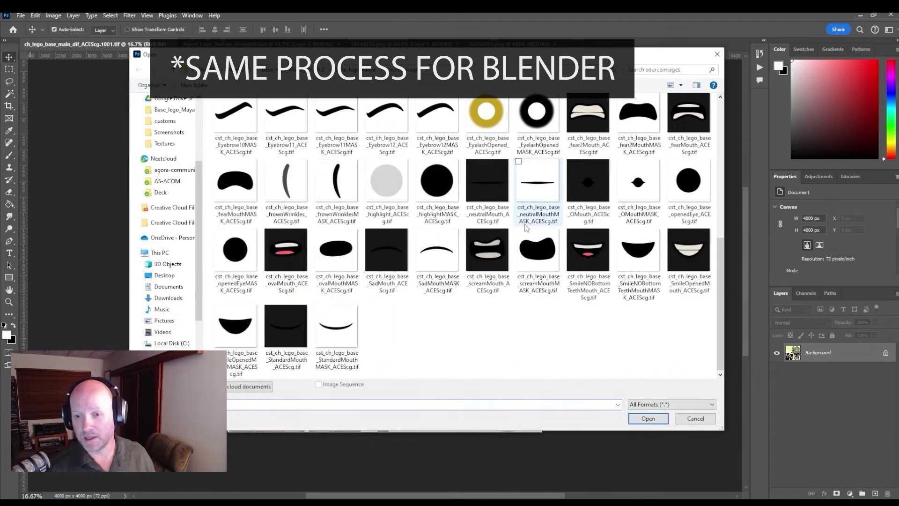
left_click(693, 185)
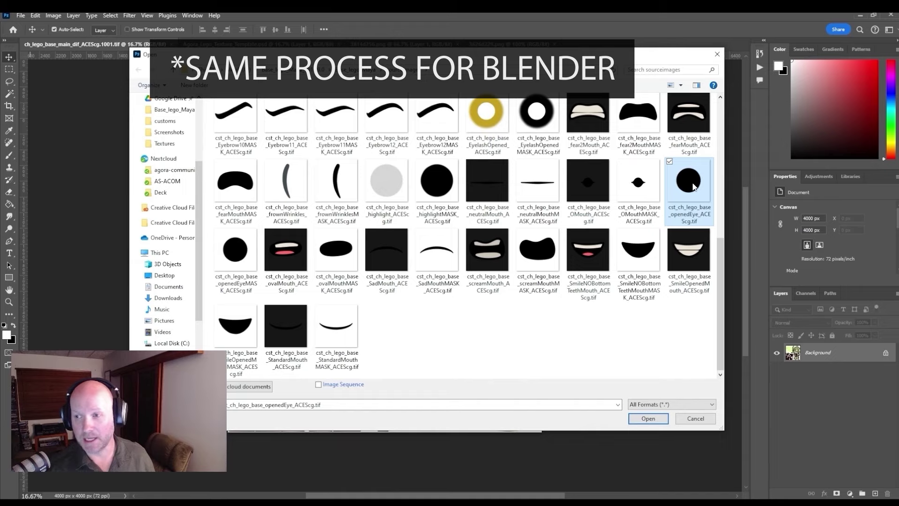
double_click(692, 183)
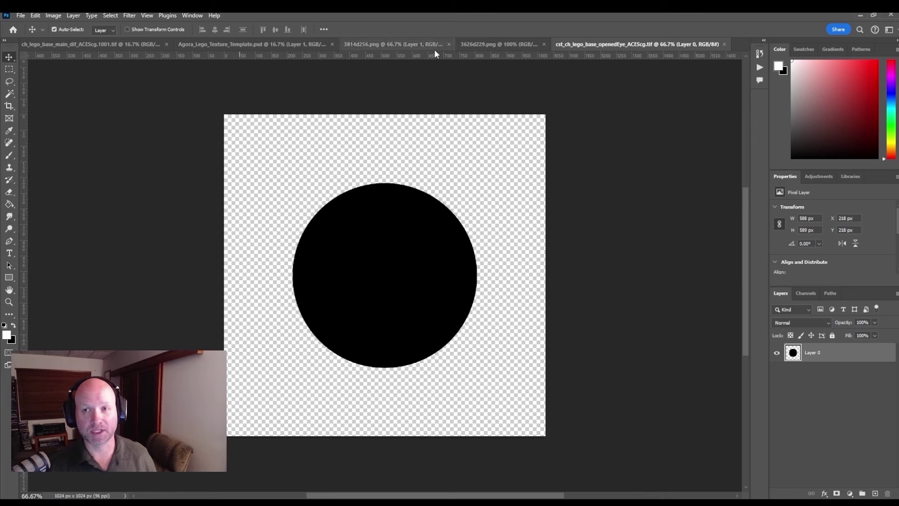
In 3626d229.png, lasso the zombie face's right-hand eye together with the green shadow around it
left_click(480, 44)
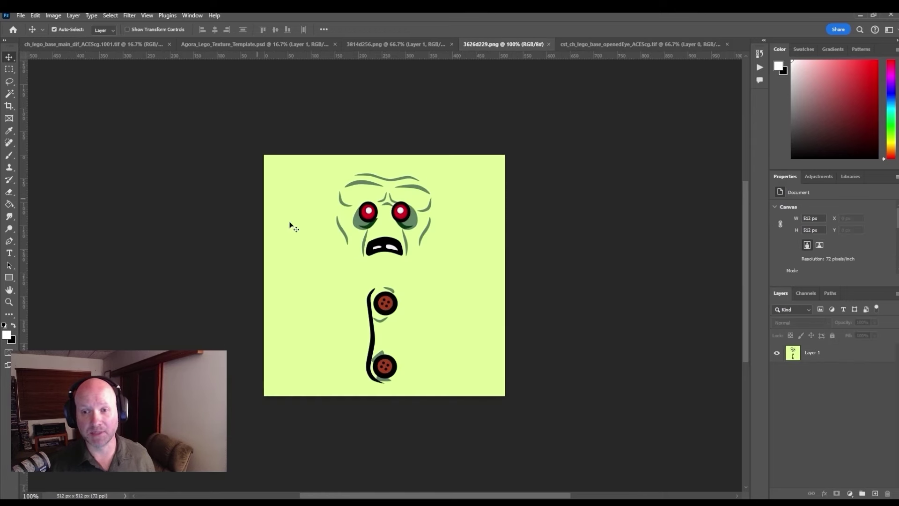
key("z")
left_click(402, 222)
left_click(401, 222)
left_click(401, 223)
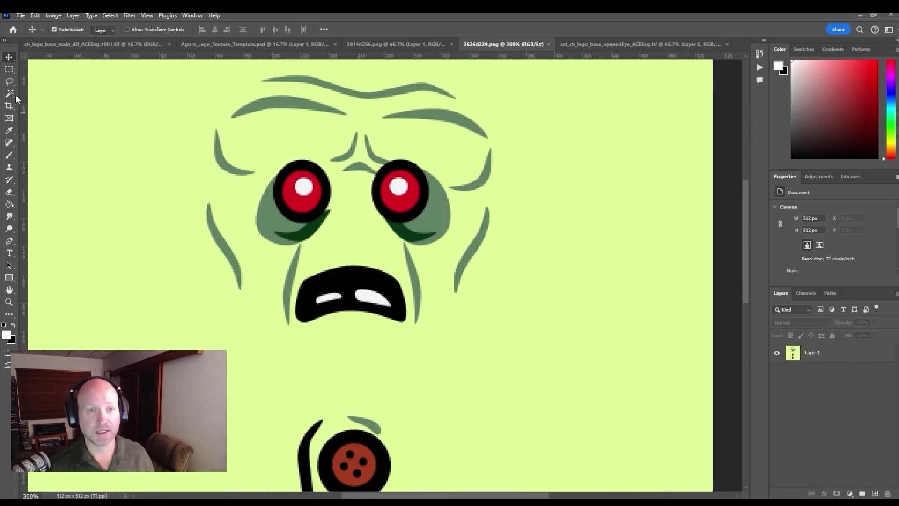
key("l")
mouse_move(413, 162)
left_mouse_down()
mouse_move(376, 165)
mouse_move(365, 205)
mouse_move(391, 236)
mouse_move(441, 251)
left_mouse_up()
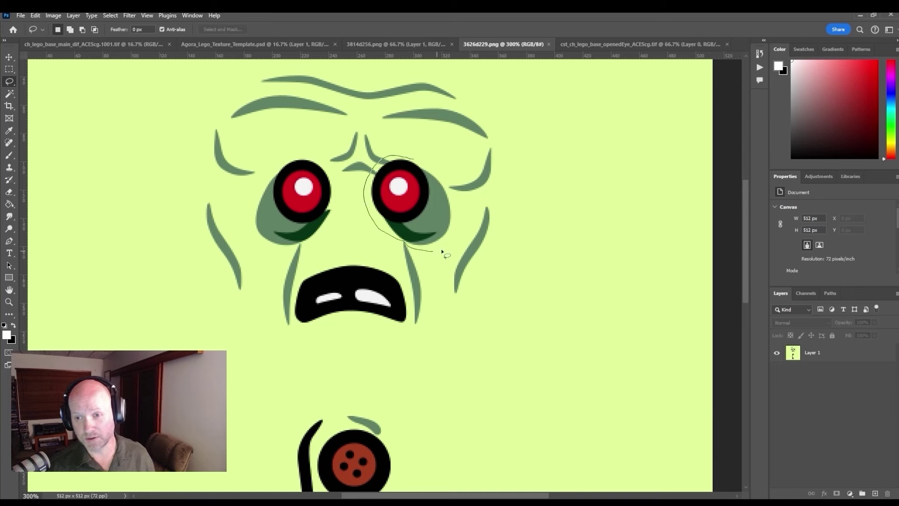
left_click_drag(460, 209, 412, 163)
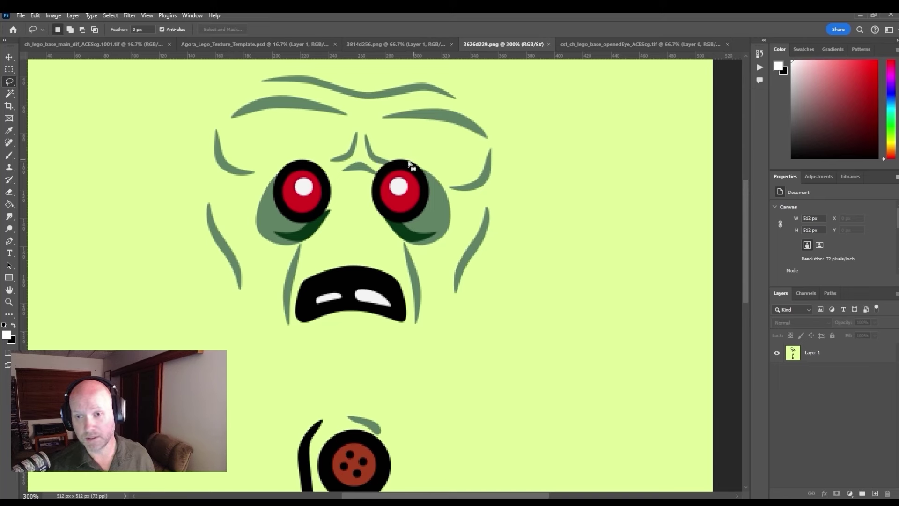
Paste the copied eye into the openedEye texture and enlarge it from its centre to about 829 × 805 px
left_click(633, 44)
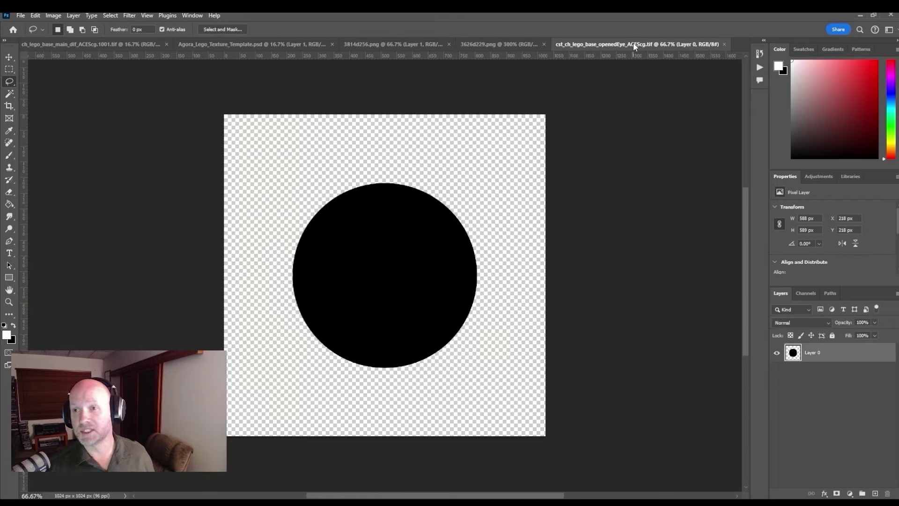
key("ctrl+v")
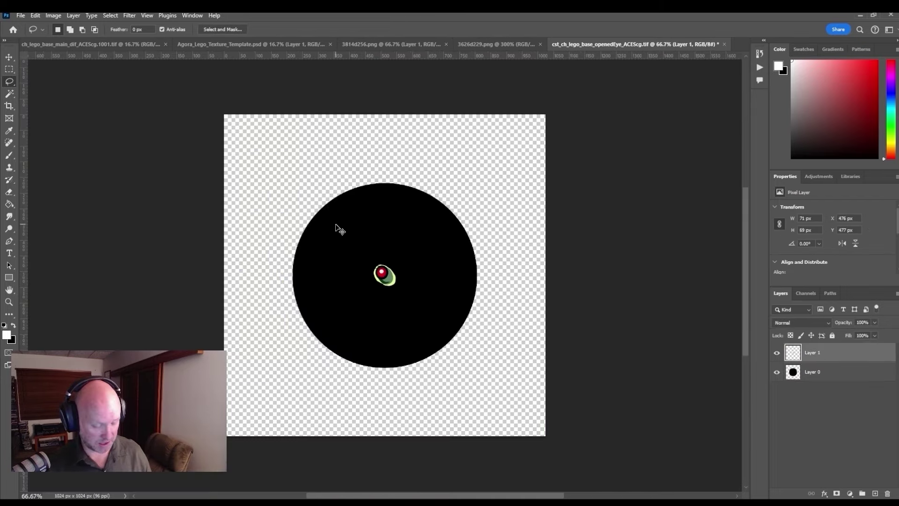
key("ctrl+t")
left_click_drag(396, 261, 517, 146, "alt")
key("Return")
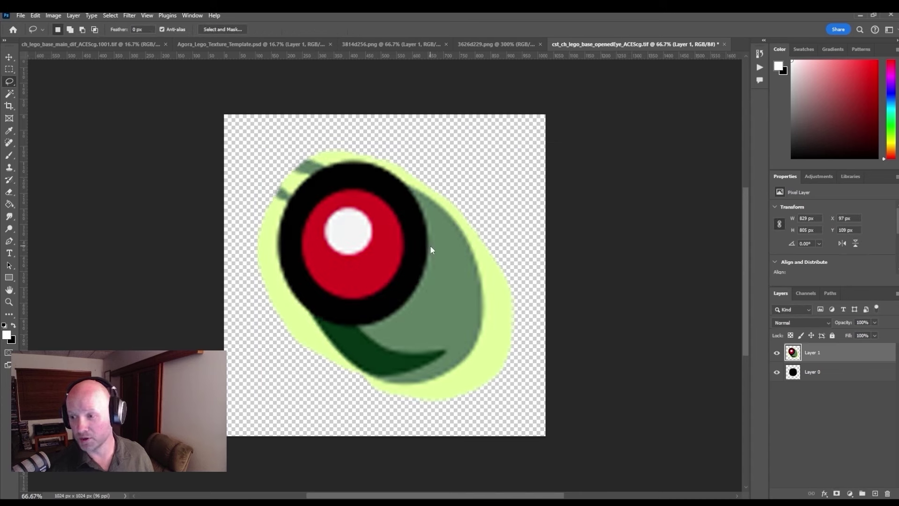
On a new layer, fill a circular selection about 373 px across over the pupil with the eye's sampled red
key("l")
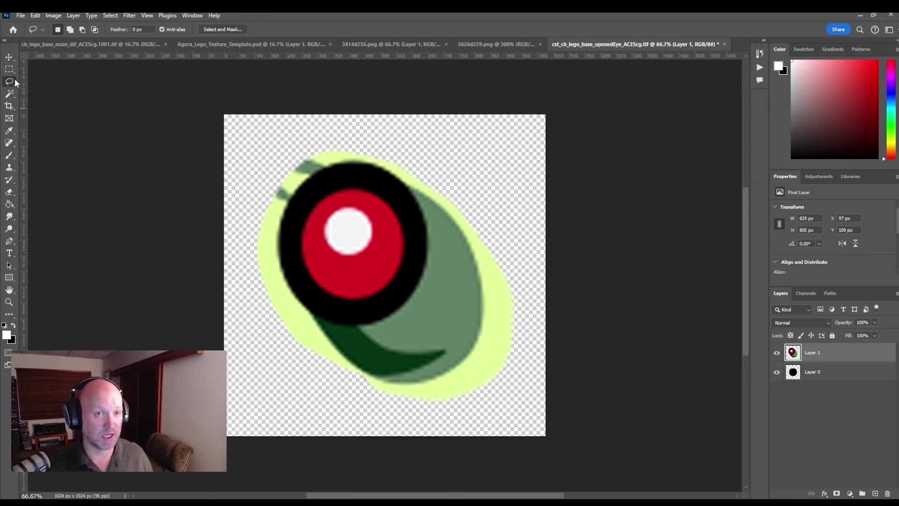
left_click_drag(9, 69, 47, 78)
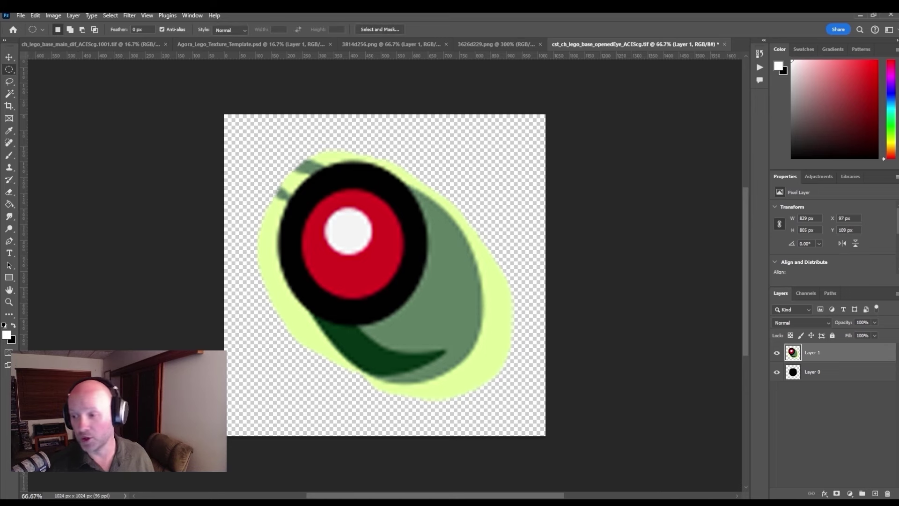
left_click(875, 494)
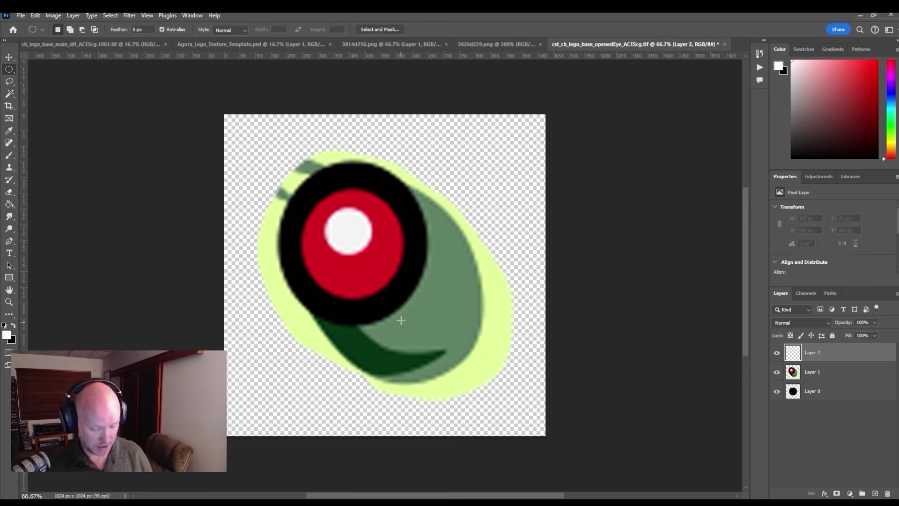
key("i")
left_click(376, 258)
key("m")
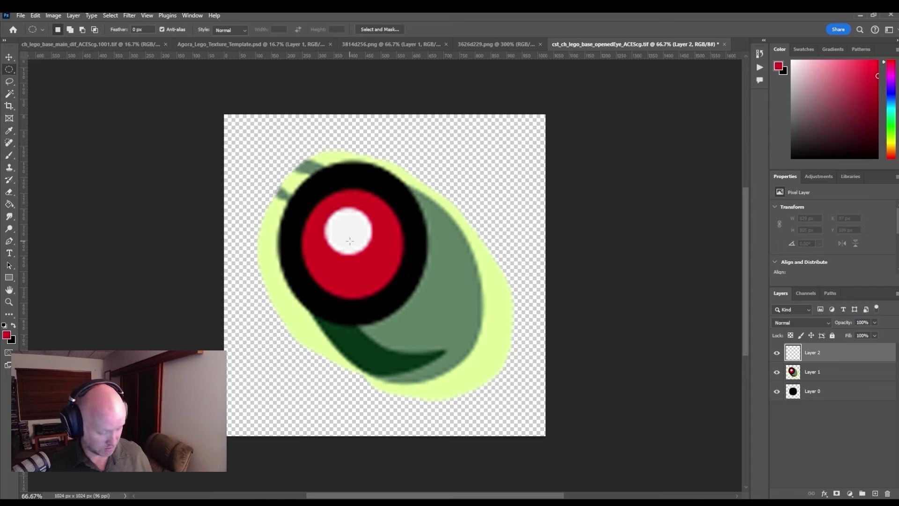
left_click_drag(346, 235, 410, 304, "alt")
key("alt+BackSpace")
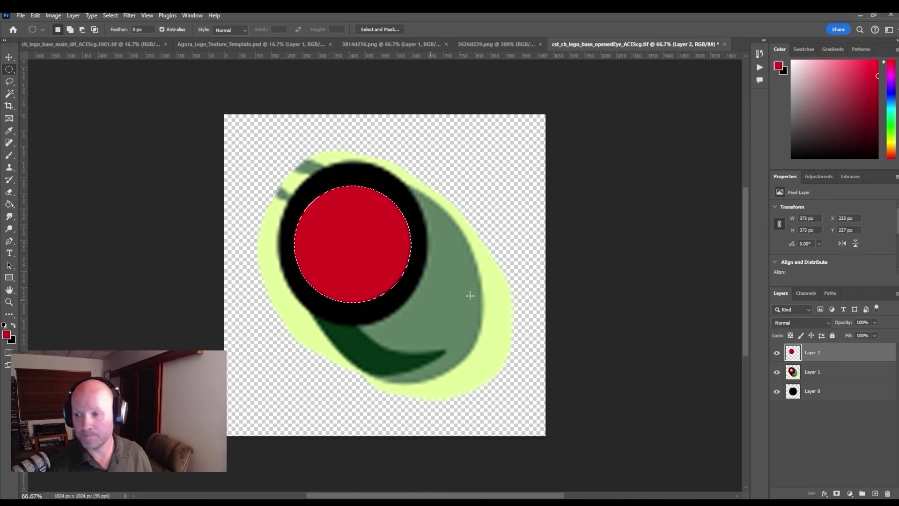
Clear the circular selection and duplicate the red circle's layer
left_click(833, 375)
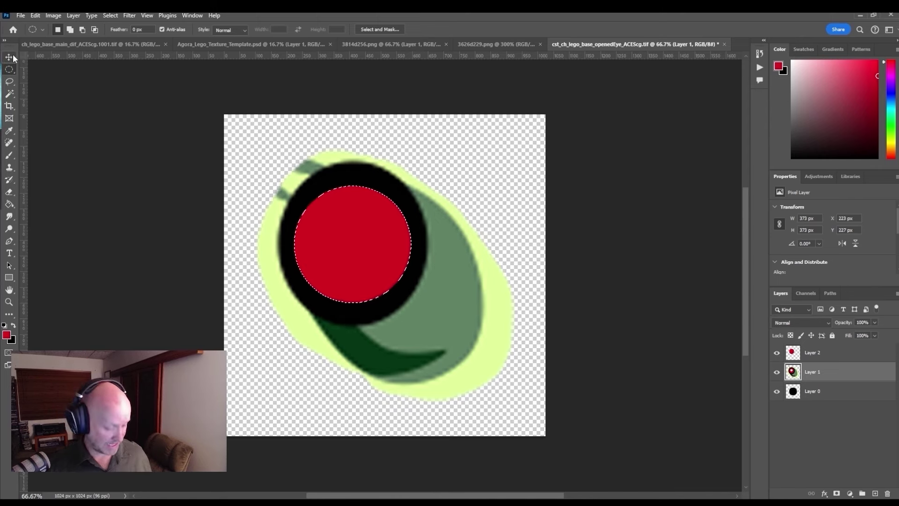
key("ctrl+d")
left_click_drag(866, 355, 874, 494)
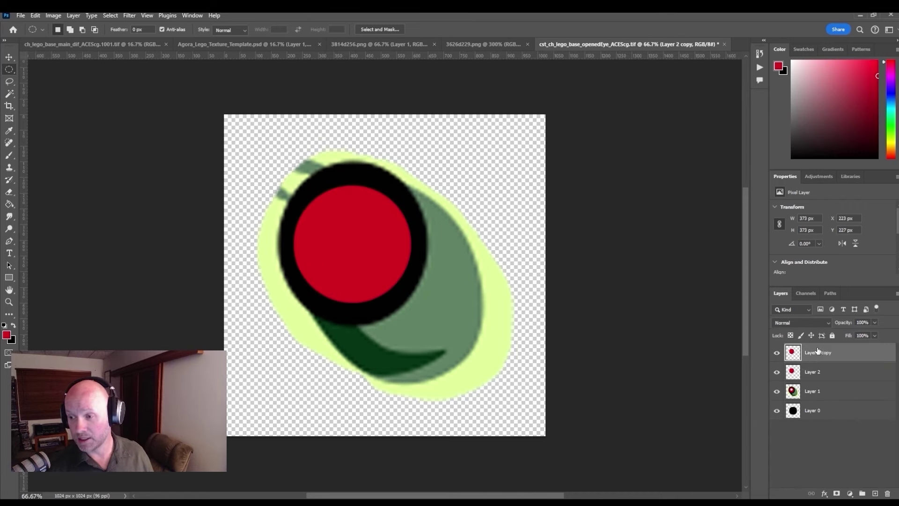
Enlarge the lower red circle on Layer 2 from its centre to about 514 × 520 px, covering the eye's black ring
left_click_drag(817, 352, 820, 360)
left_click(820, 371)
key("ctrl+t")
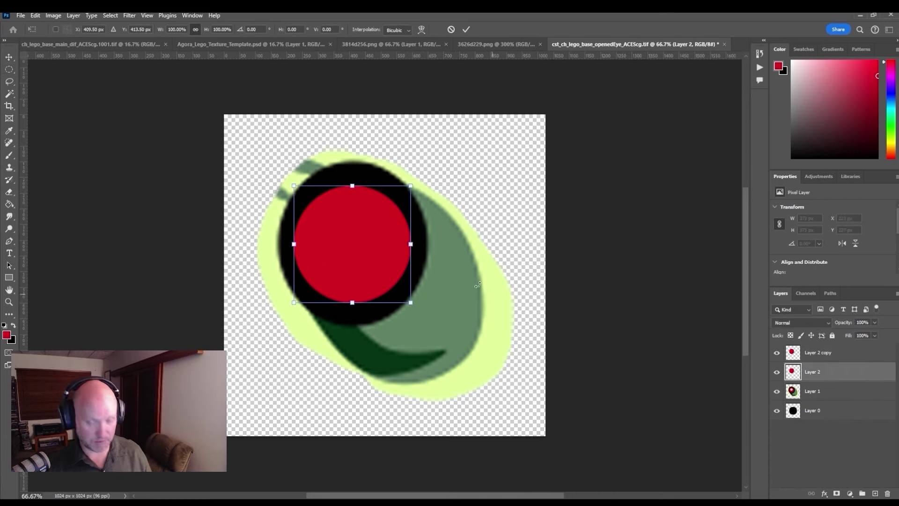
left_click_drag(411, 186, 432, 162)
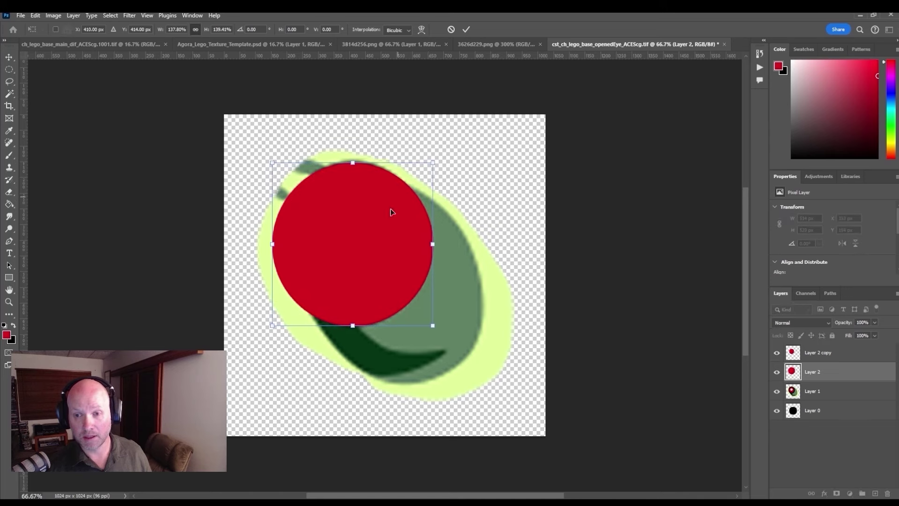
key("Return")
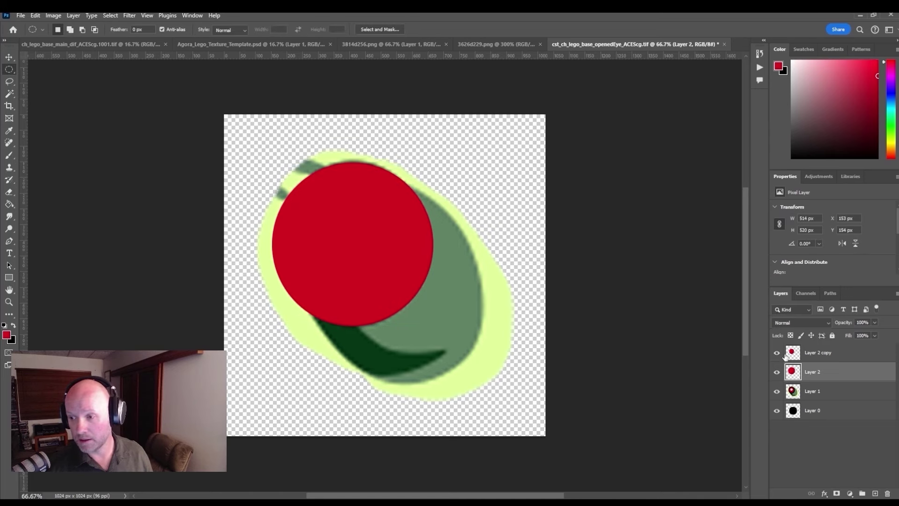
Fill the enlarged circle on Layer 2 with black and clear the selection
left_click(793, 371, "ctrl")
key("ctrl+BackSpace")
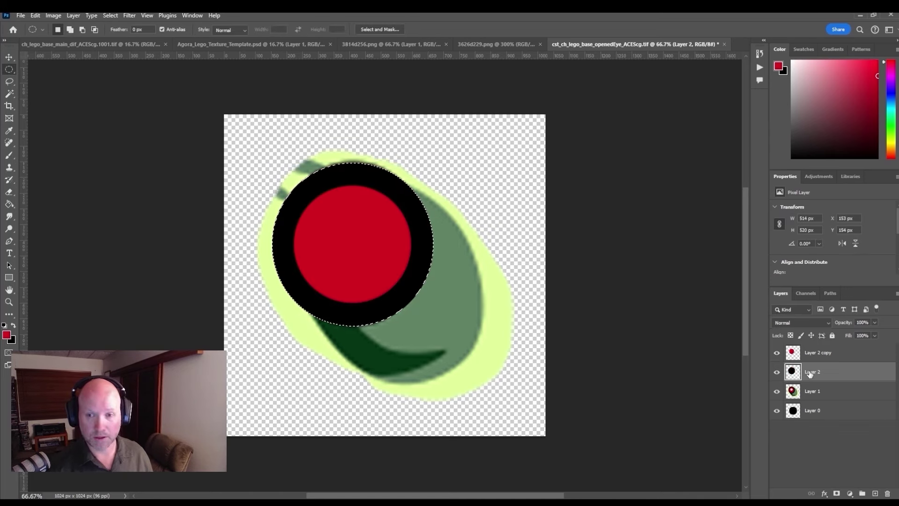
key("ctrl+d")
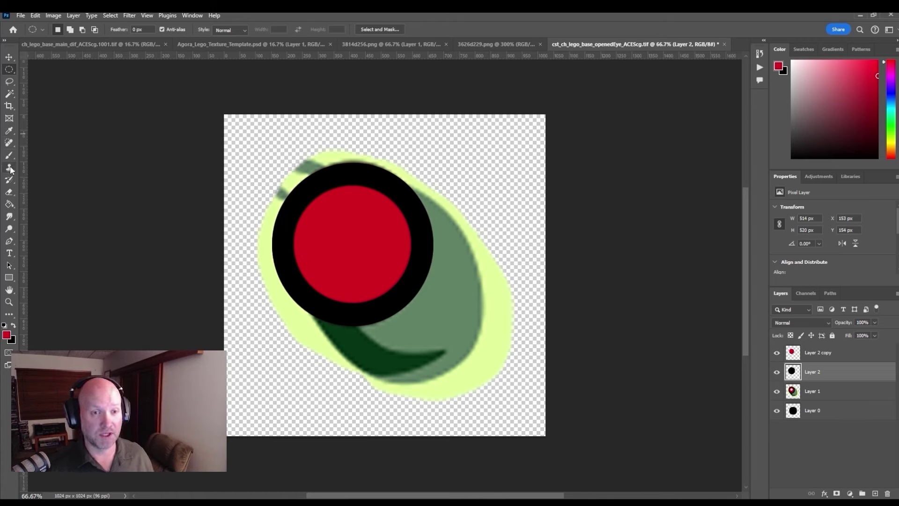
On Layer 1, select the light green area around the eye with the Magic Wand at tolerance 20 and delete it
left_click(9, 94)
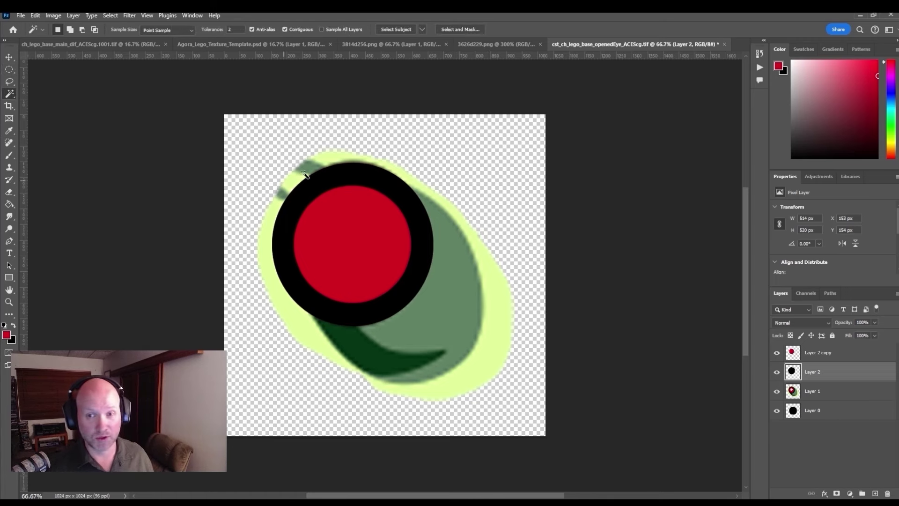
left_click(329, 162)
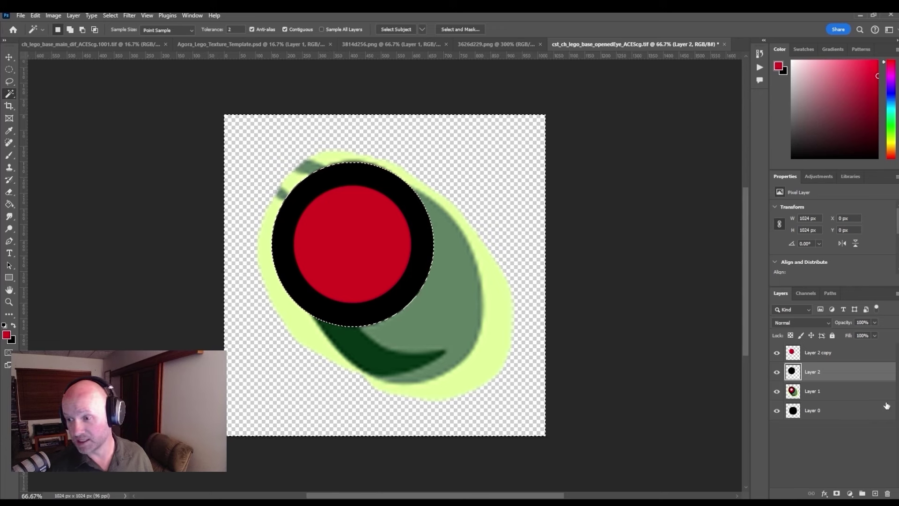
left_click(867, 394)
left_click_drag(473, 356, 473, 356, "ctrl")
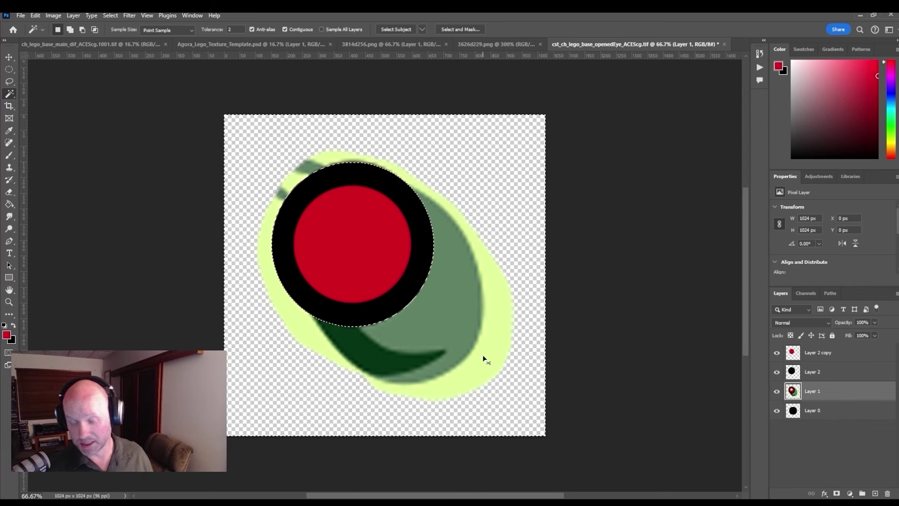
left_click(484, 360)
key("shift")
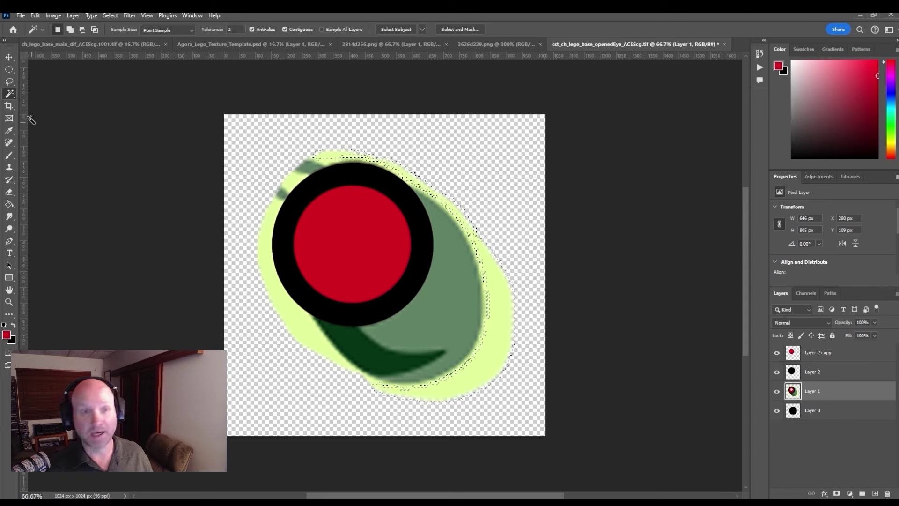
key("ctrl+d")
type("0")
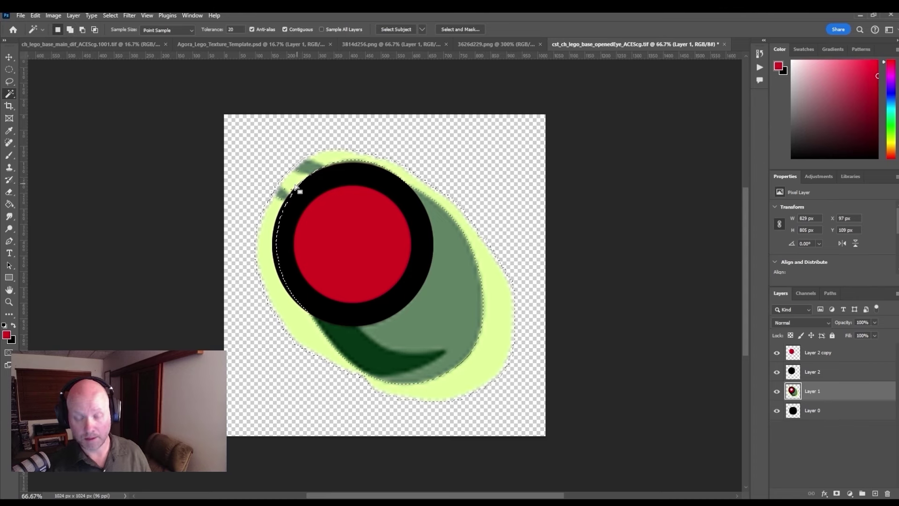
left_click(296, 188)
key("Delete")
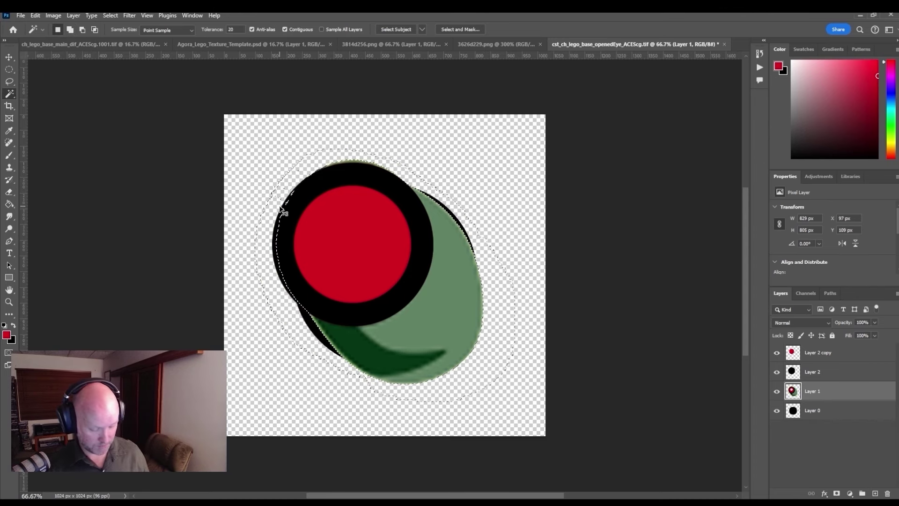
key("ctrl+d")
Hide Layer 0 with the original black eye and merge all the layers into one
left_click(777, 410)
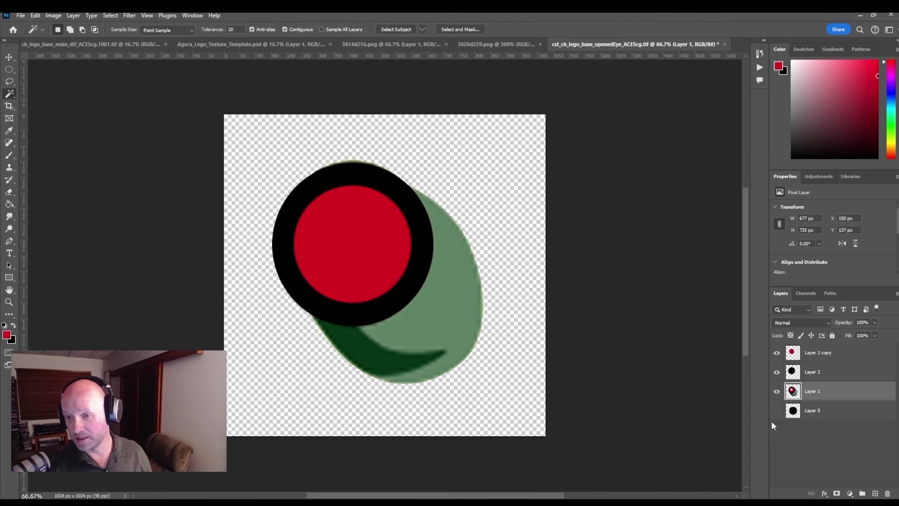
left_click(838, 356)
left_click(840, 419, "shift")
right_click(837, 412)
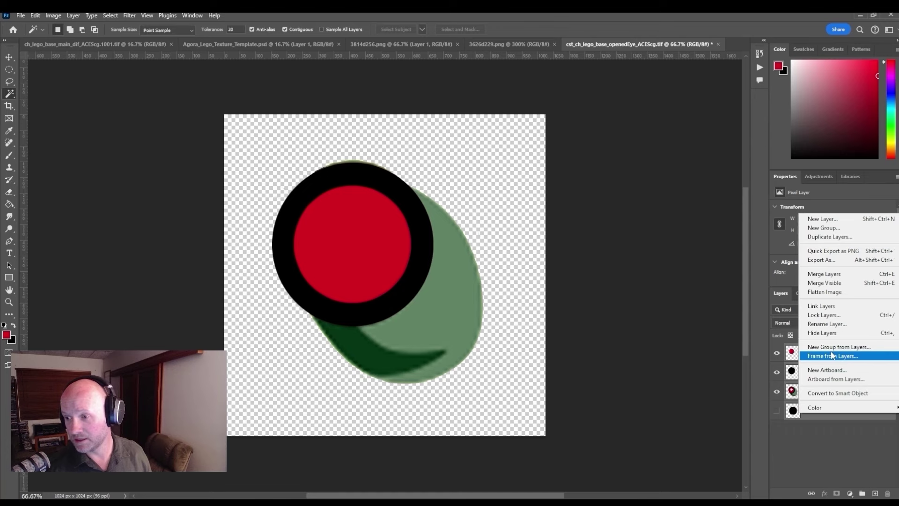
left_click(834, 274)
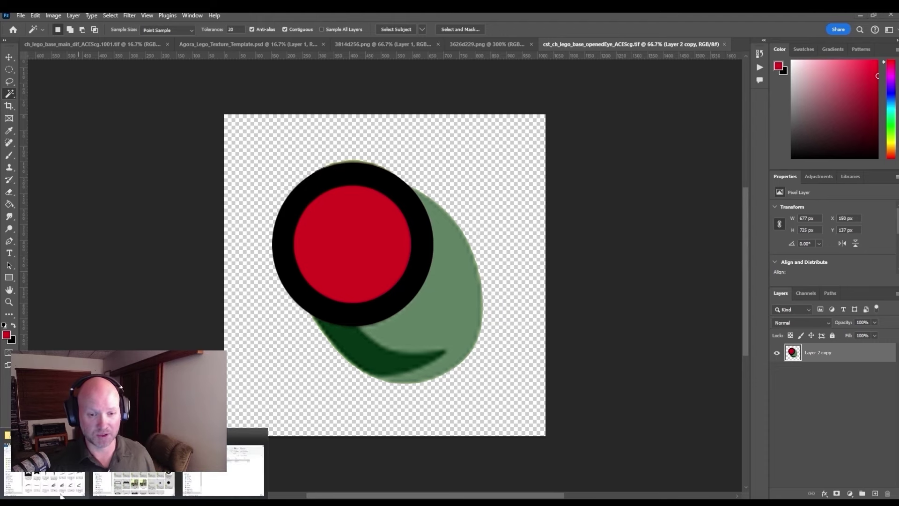
Switch to File Explorer to check the sourceimages folder's texture and MASK files, and return to Photoshop
left_click(62, 496)
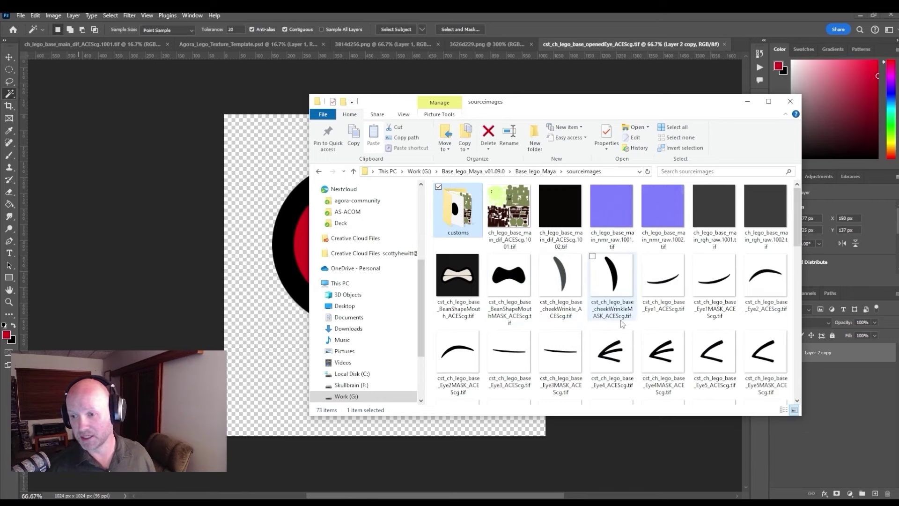
left_click(746, 102)
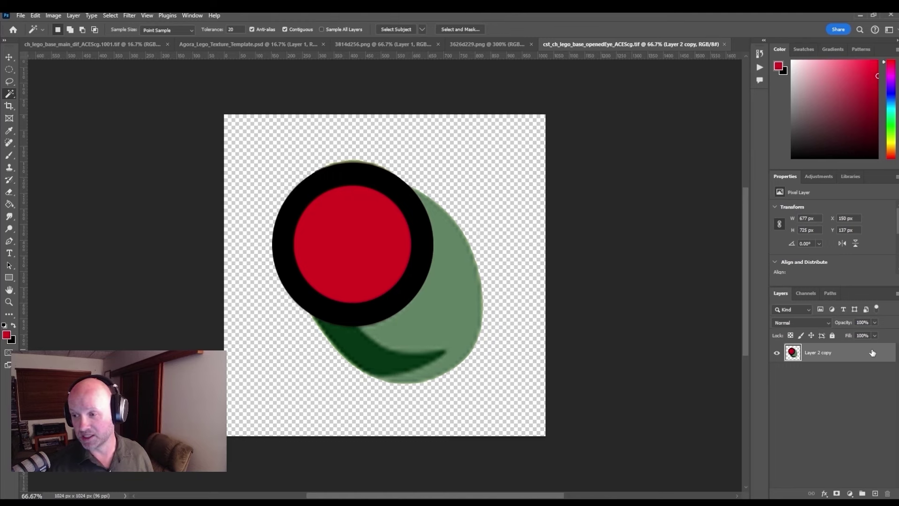
key("space")
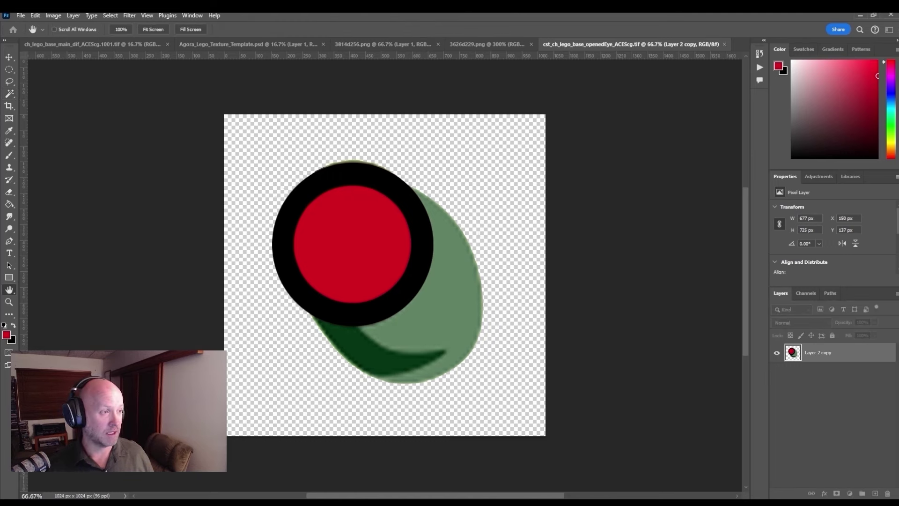
Apply a black (000000) Color Overlay to the merged eye layer and add a blank layer above it
double_click(861, 352)
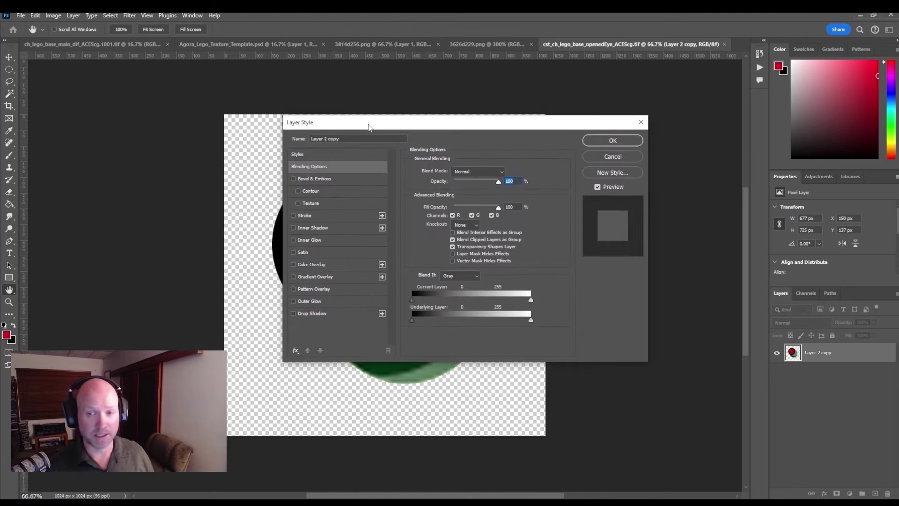
left_click(312, 264)
left_click(507, 172)
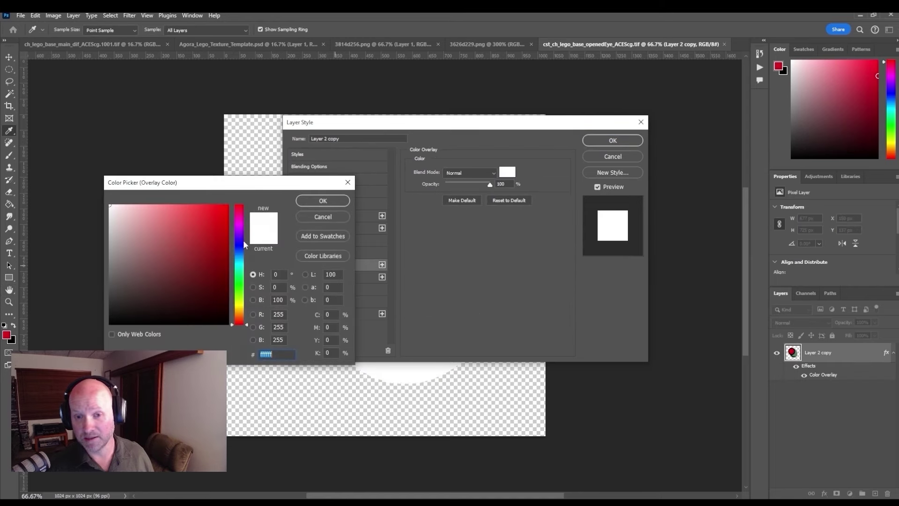
type("000000")
left_click(323, 201)
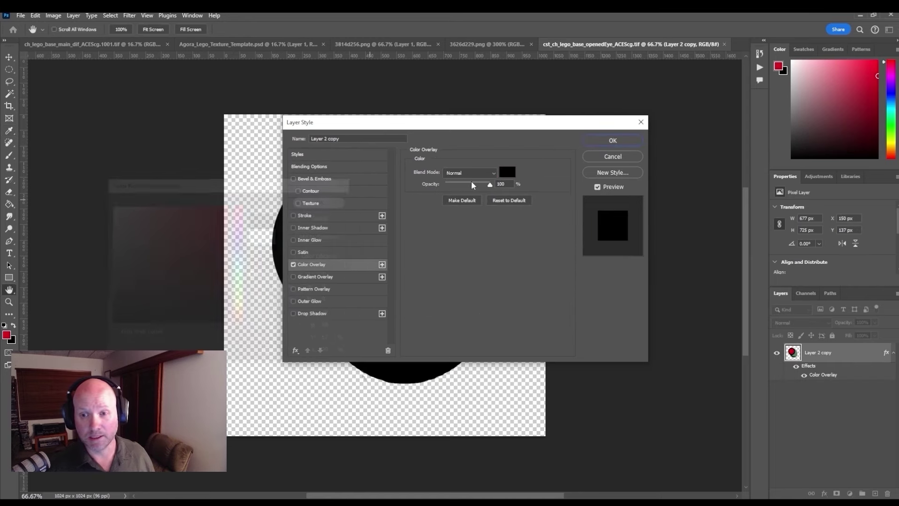
left_click(612, 141)
left_click(874, 493)
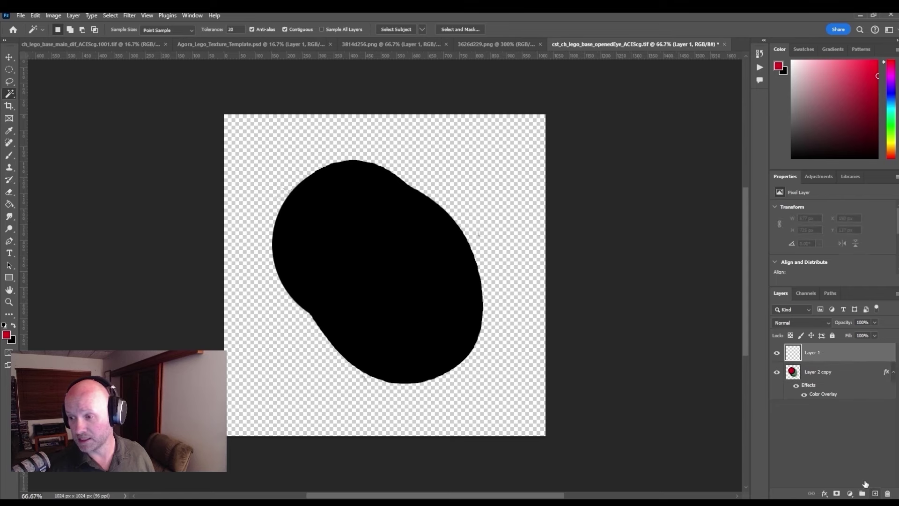
Move Layer 1 beneath the Layer 2 copy layer and fill it with white
left_click_drag(828, 359, 847, 420)
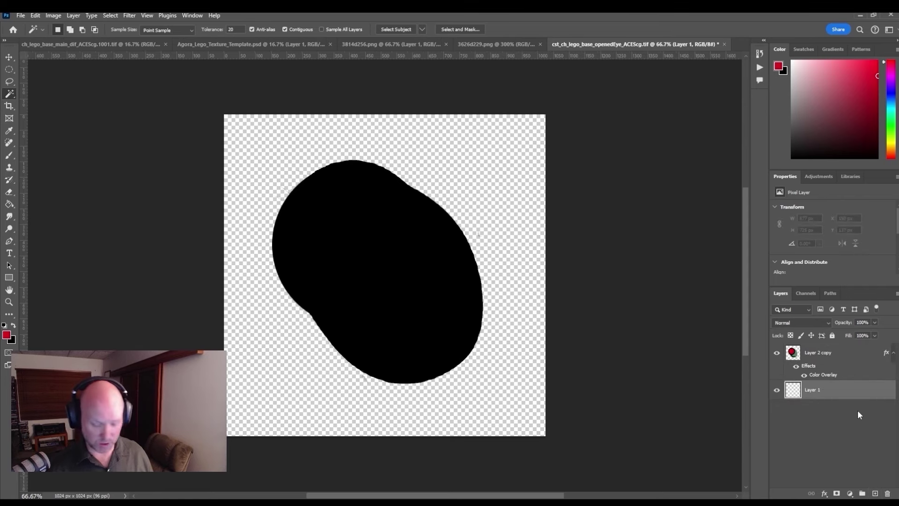
key("d")
key("ctrl+BackSpace")
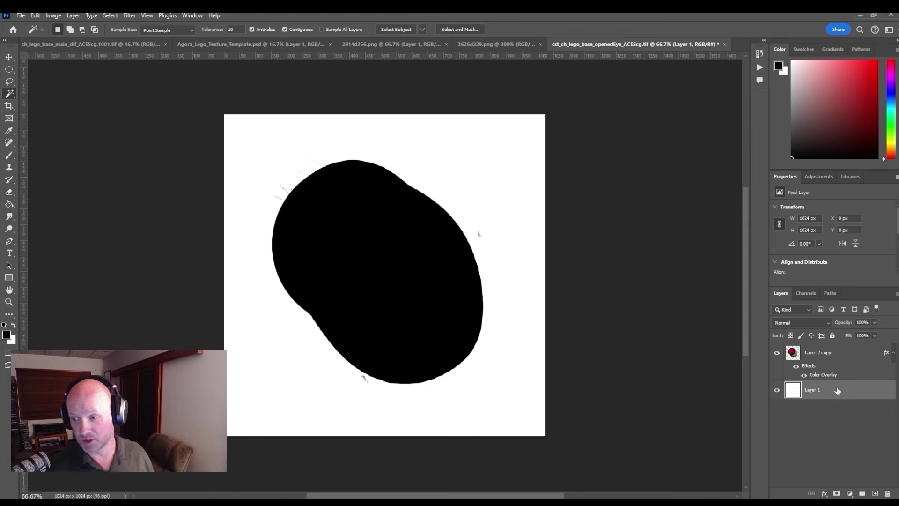
Merge the white Layer 1 and the Layer 2 copy silhouette into one layer
left_click(838, 353, "shift")
right_click(838, 353)
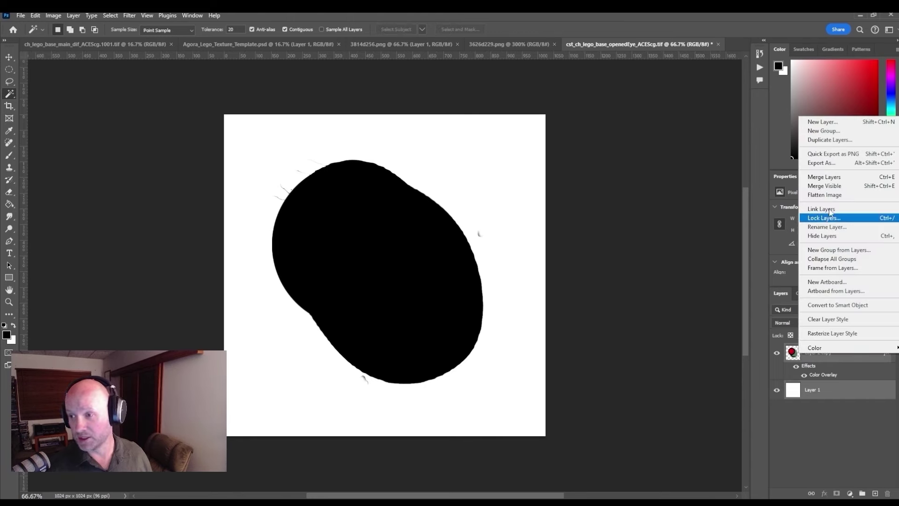
left_click(832, 182)
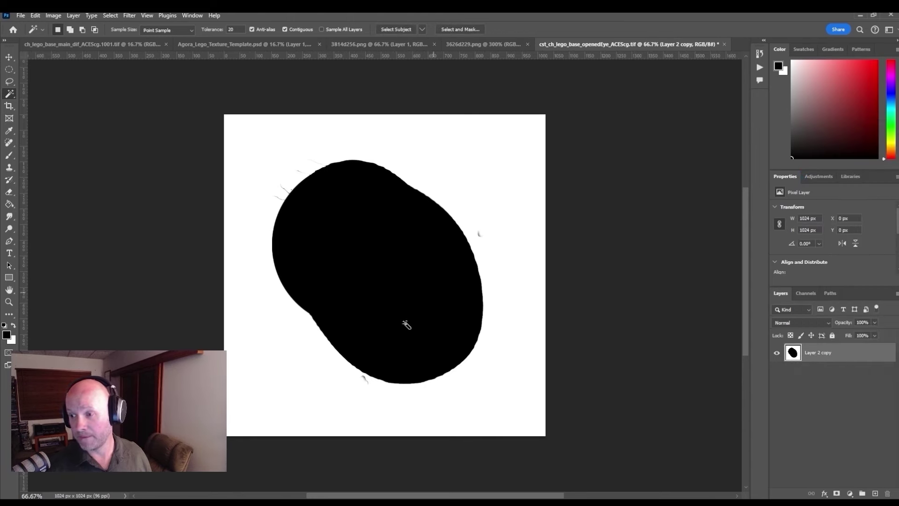
Save the mask over the existing cst_ch_lego_base_openedEyeMASK_ACEScg.tif in sourceimages, with LZW compression and layers included
left_click(23, 17)
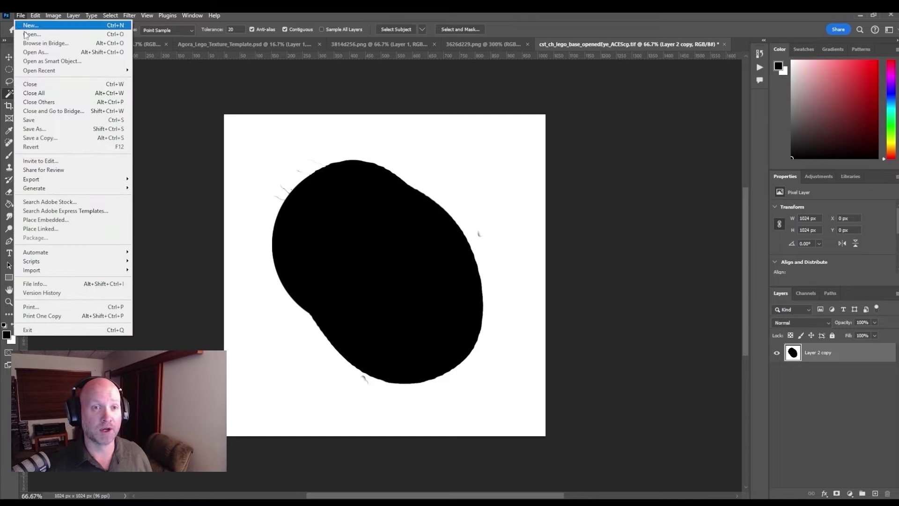
left_click(65, 129)
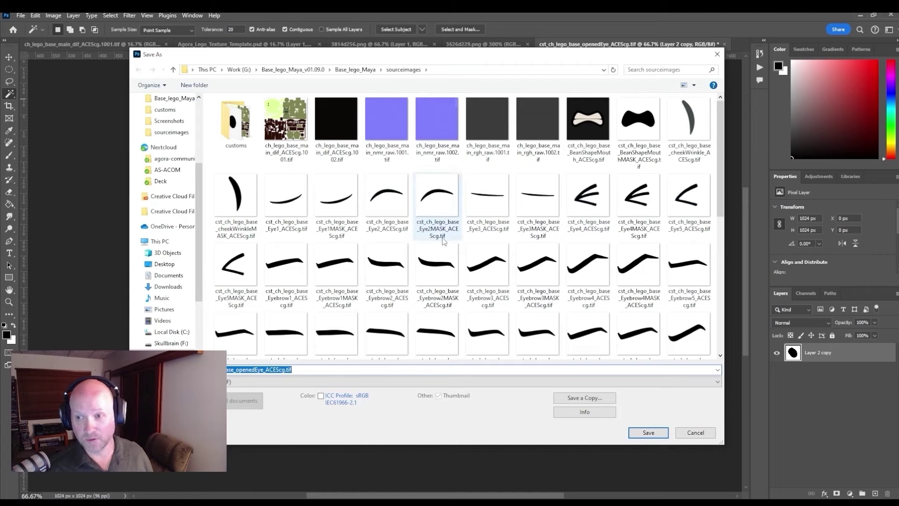
scroll(444, 241, "down", 2)
scroll(443, 241, "down", 4)
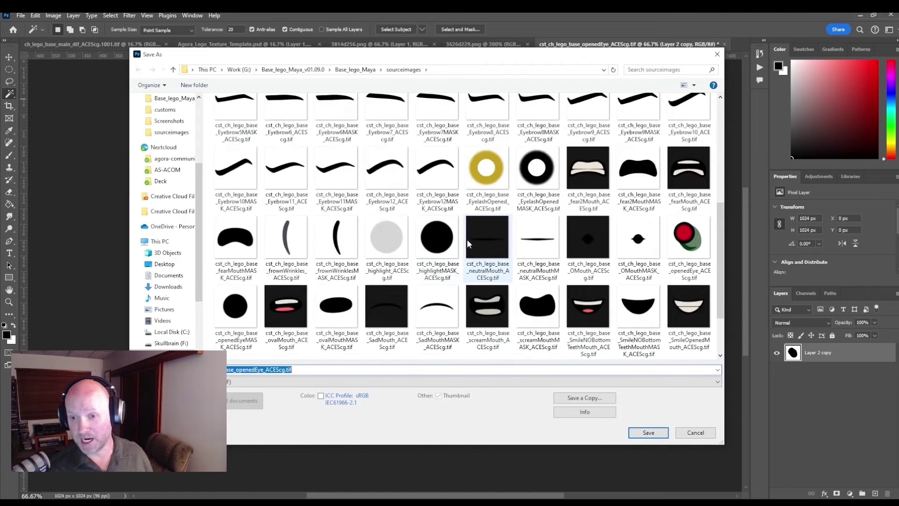
left_click(437, 239)
double_click(235, 306)
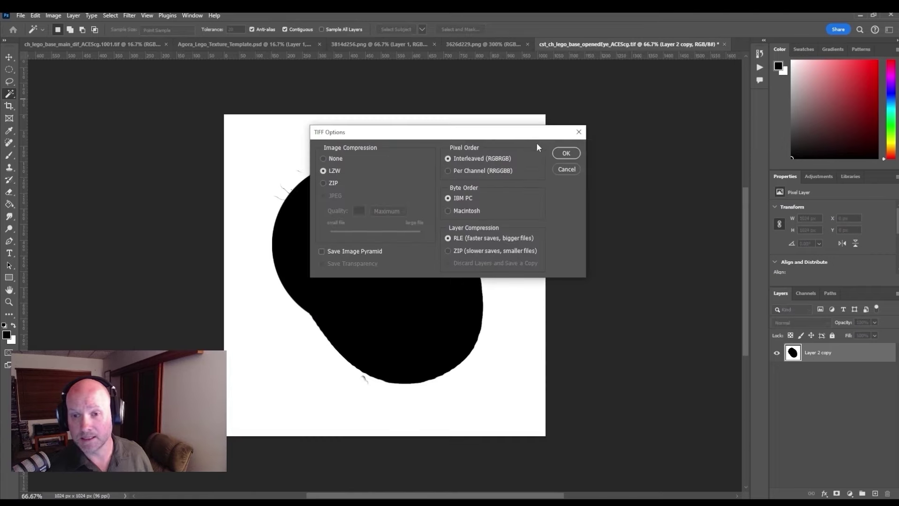
left_click(564, 153)
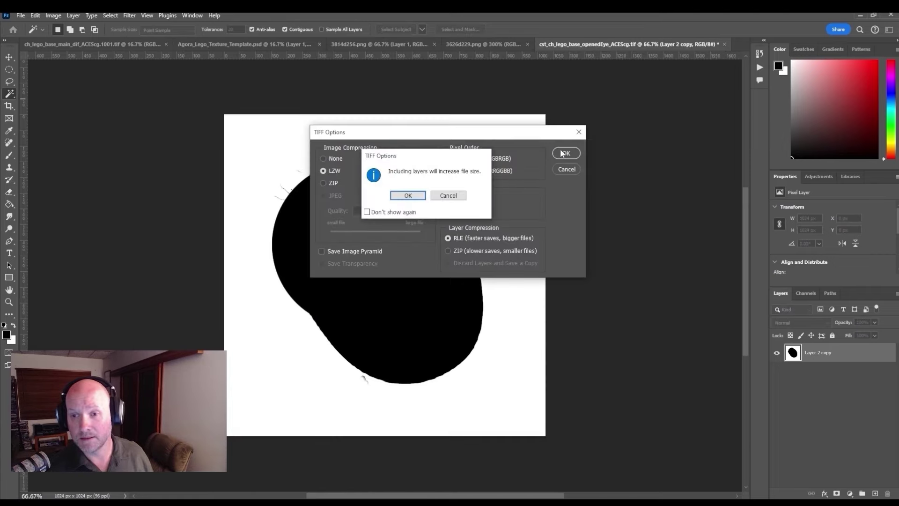
left_click(402, 197)
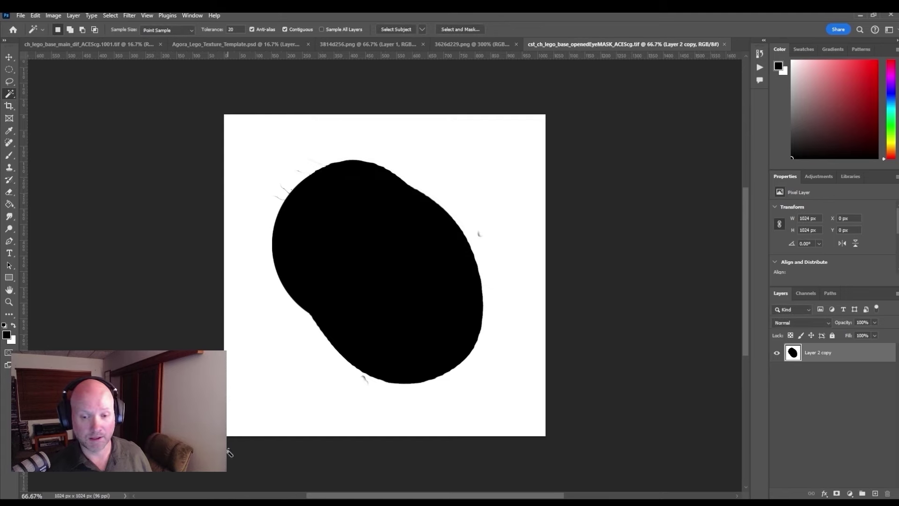
Switch to Maya, expand the rig's models hierarchy through render_grp_main to EXPRESSIONS_grp, and select EXP_eyes_grp
key("alt+Tab")
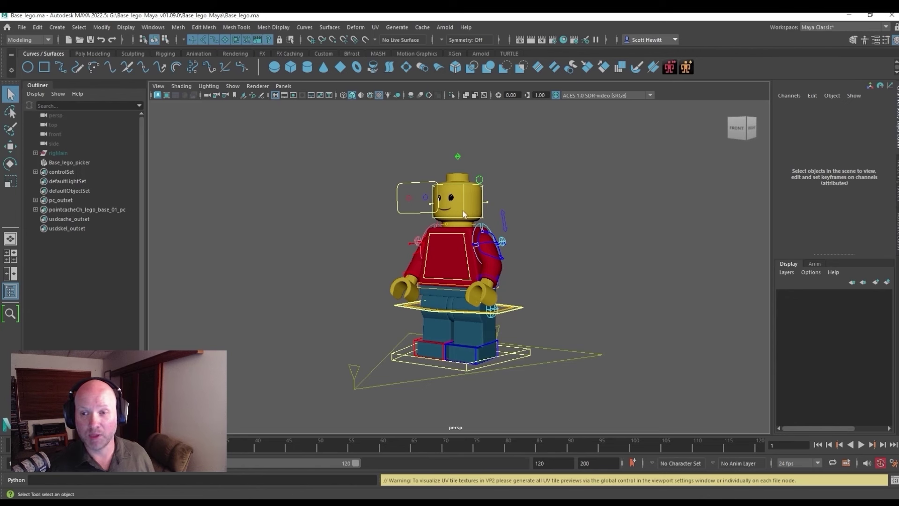
right_click_drag(464, 195, 634, 202, "alt")
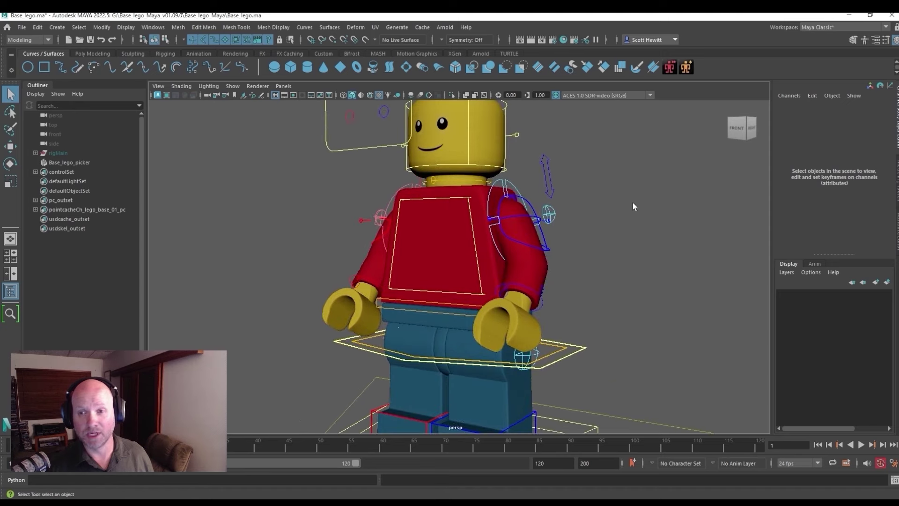
right_click_drag(514, 193, 517, 234, "alt")
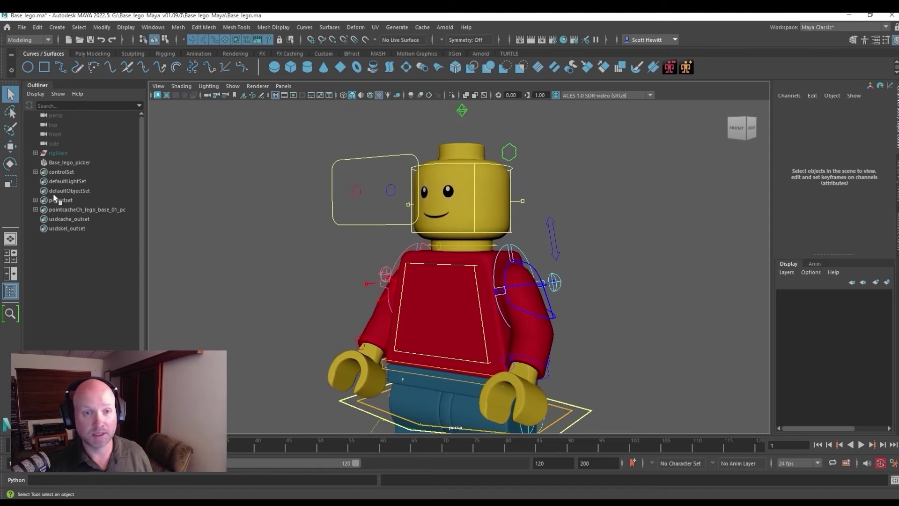
left_click(36, 153)
left_click(41, 162)
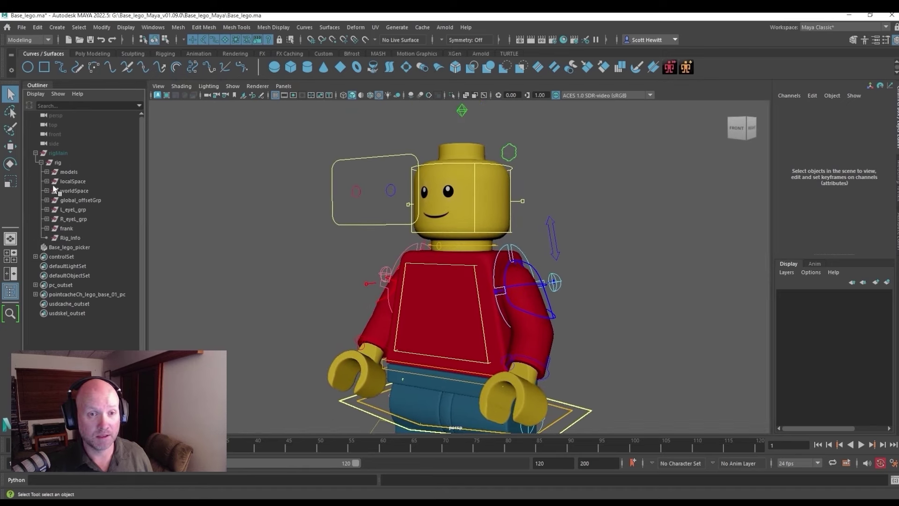
left_click(69, 172)
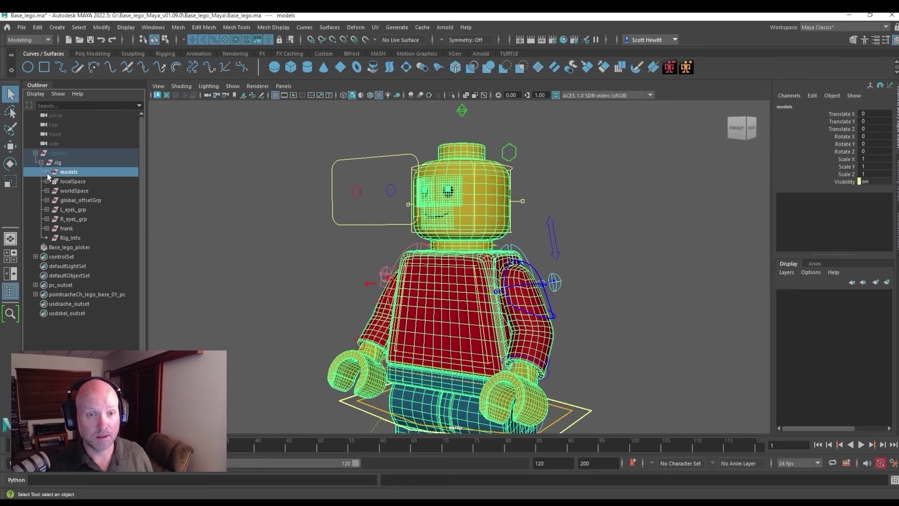
left_click(46, 172)
left_click(53, 181)
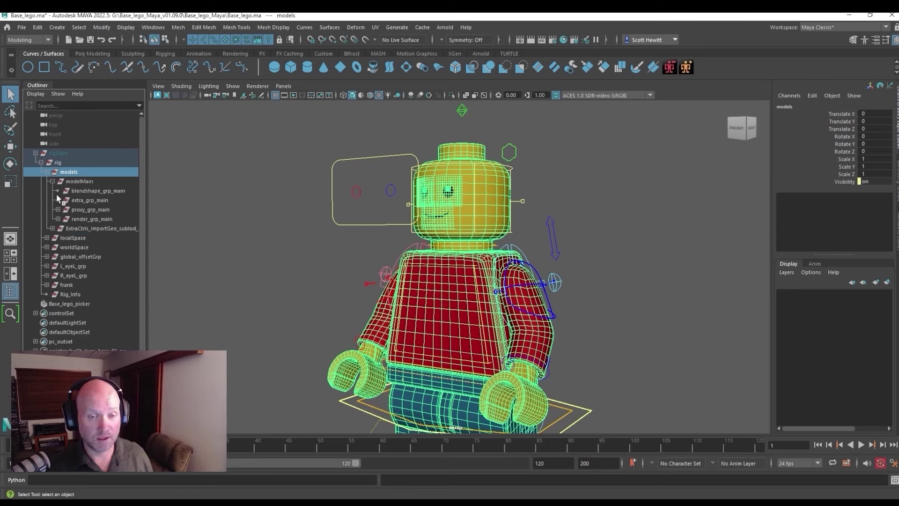
left_click(75, 219)
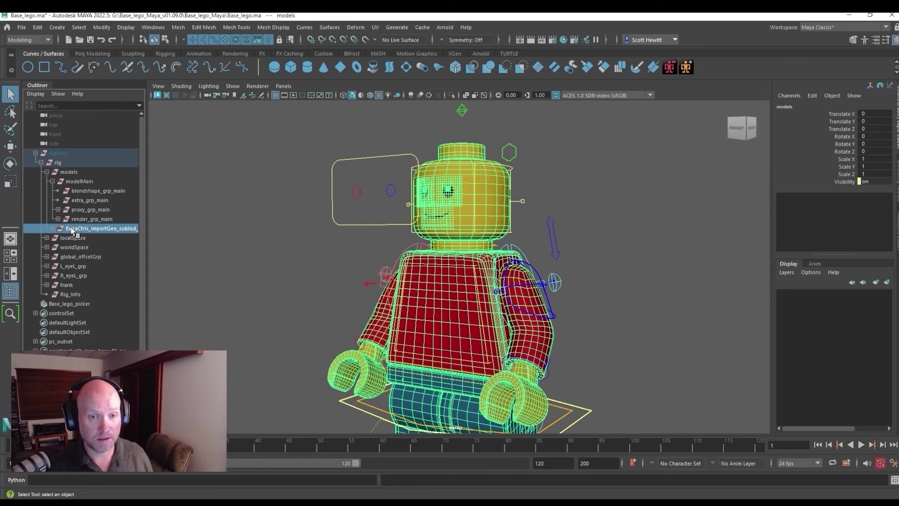
left_click(58, 219)
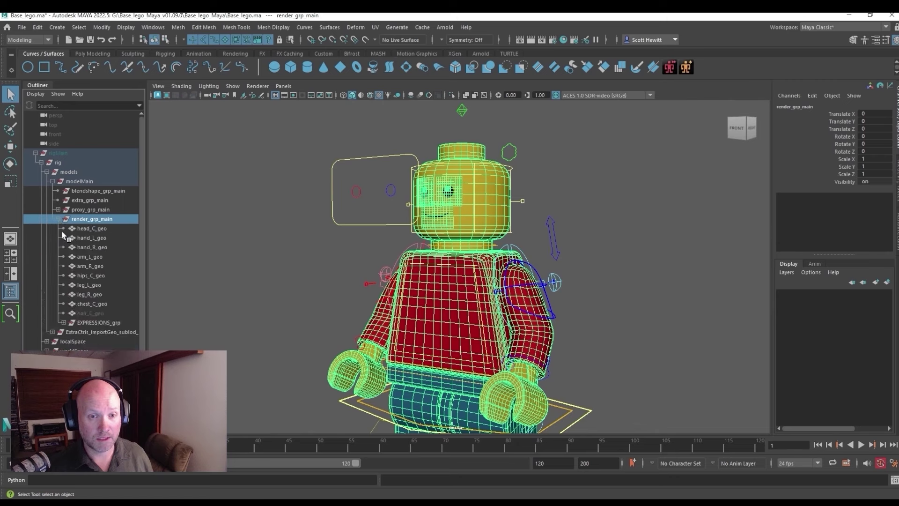
left_click(64, 322)
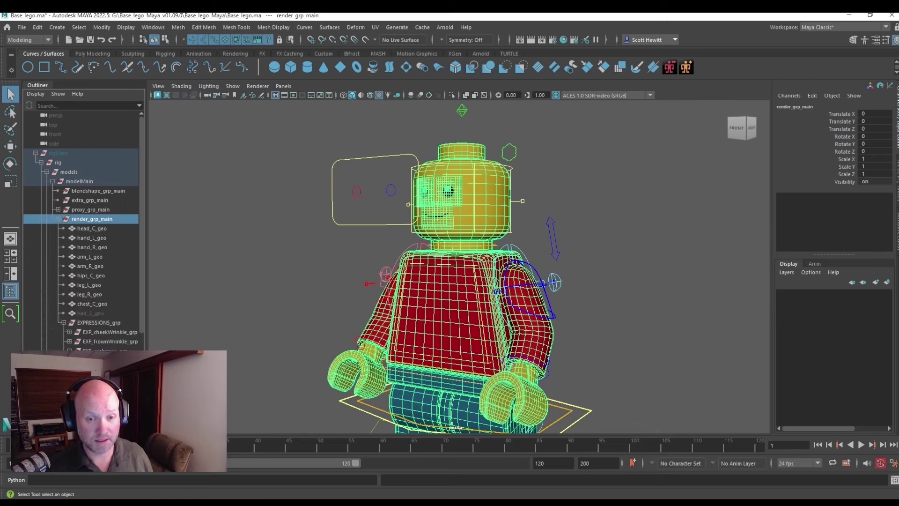
left_click(105, 360)
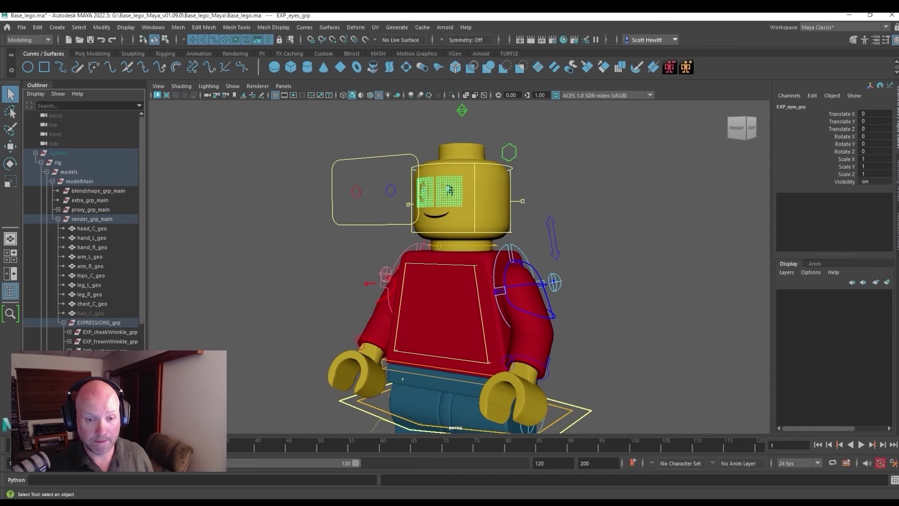
Select the left opened-eye mesh and inspect the file texture connected to the color of its openedEye_vp material
left_click(450, 191)
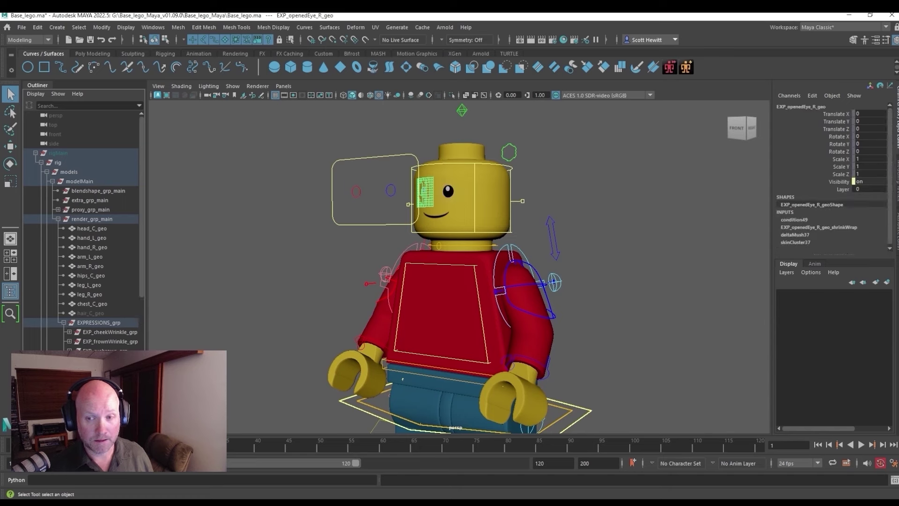
key("f")
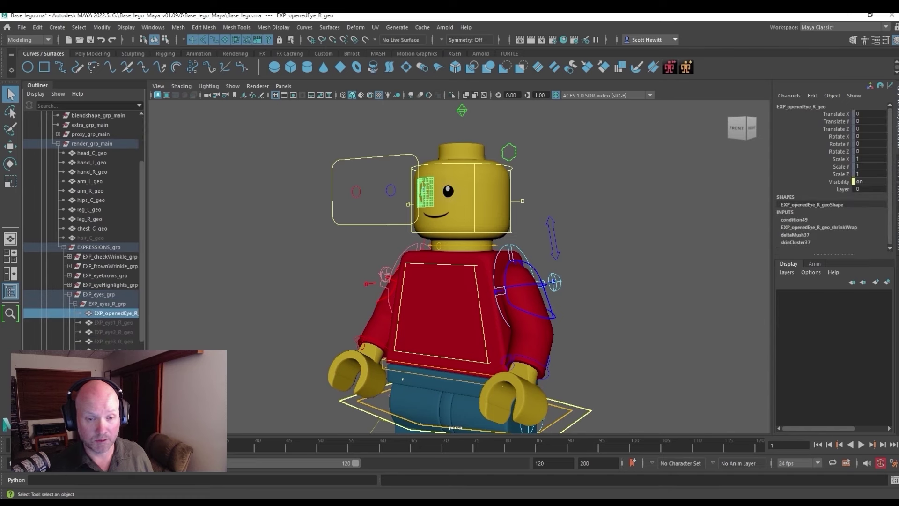
left_click(449, 190)
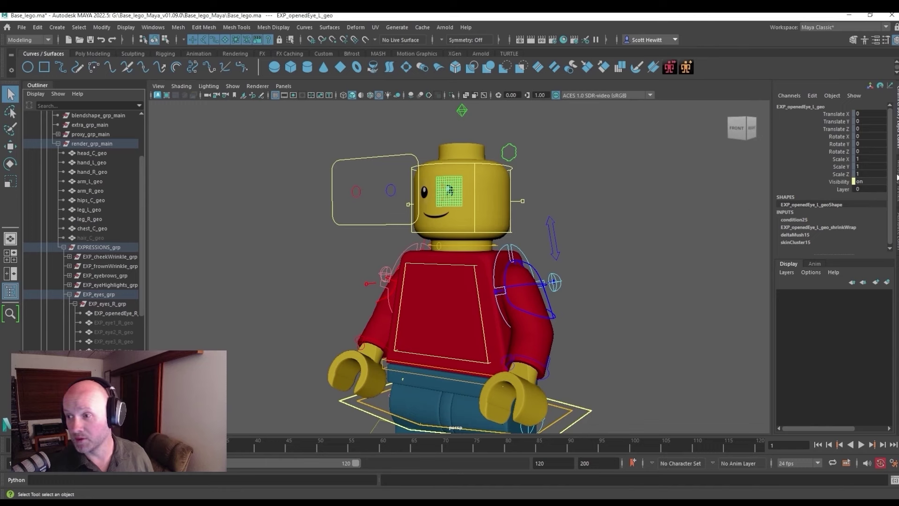
key("ctrl+a")
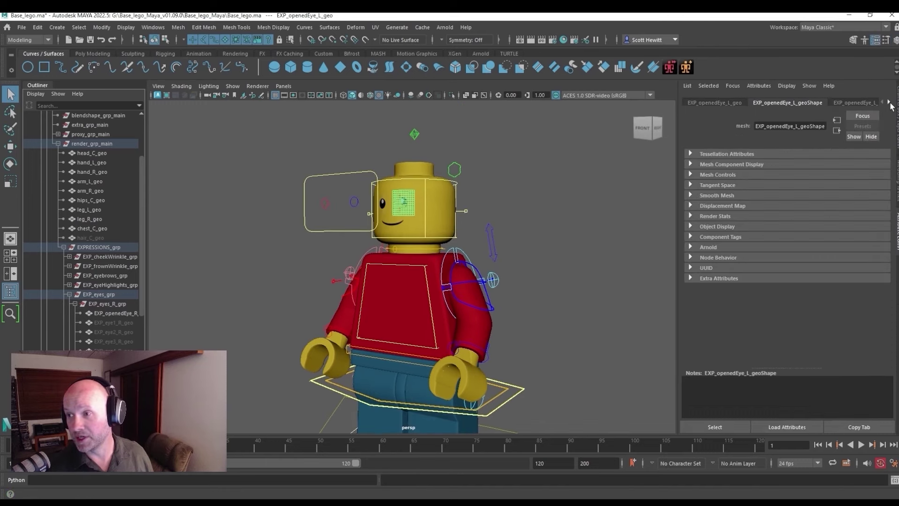
left_click(890, 102)
left_click(889, 102)
left_click(861, 102)
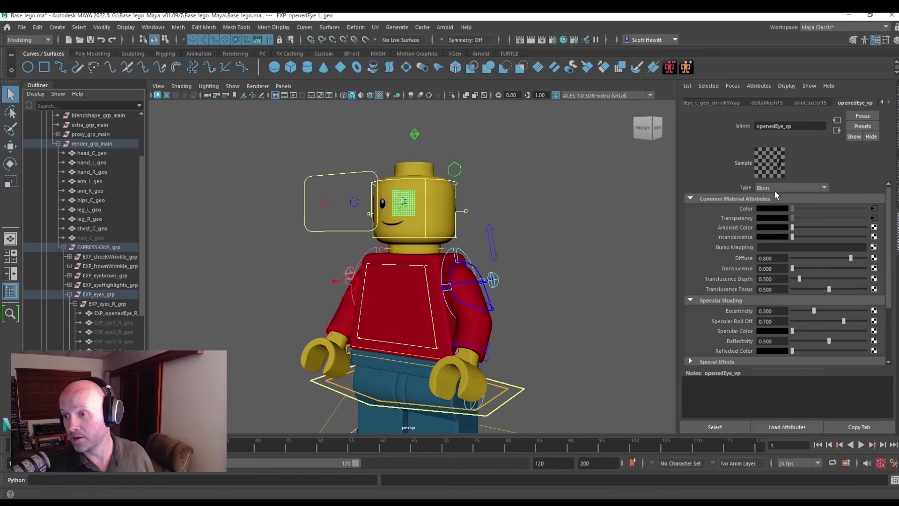
left_click(874, 208)
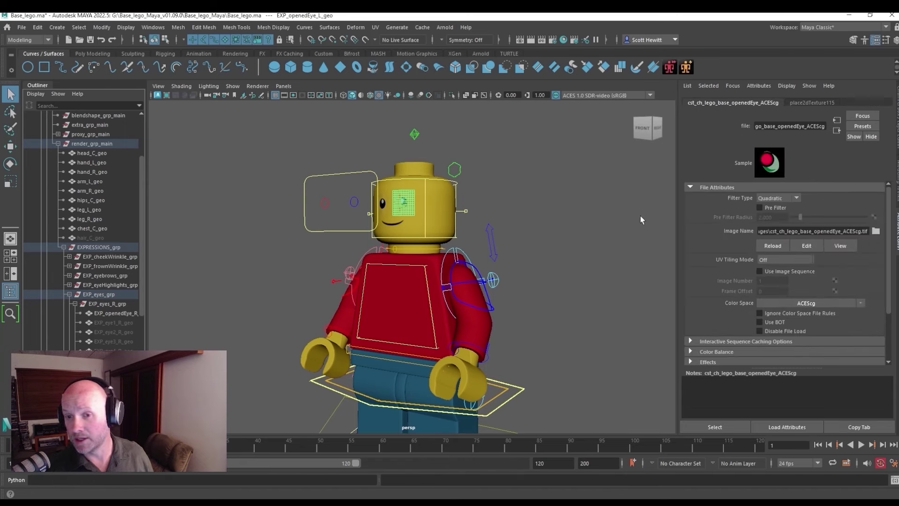
Look closely at the character's eyes and review the left opened eye's openedEye_vp material attributes
left_click(608, 232)
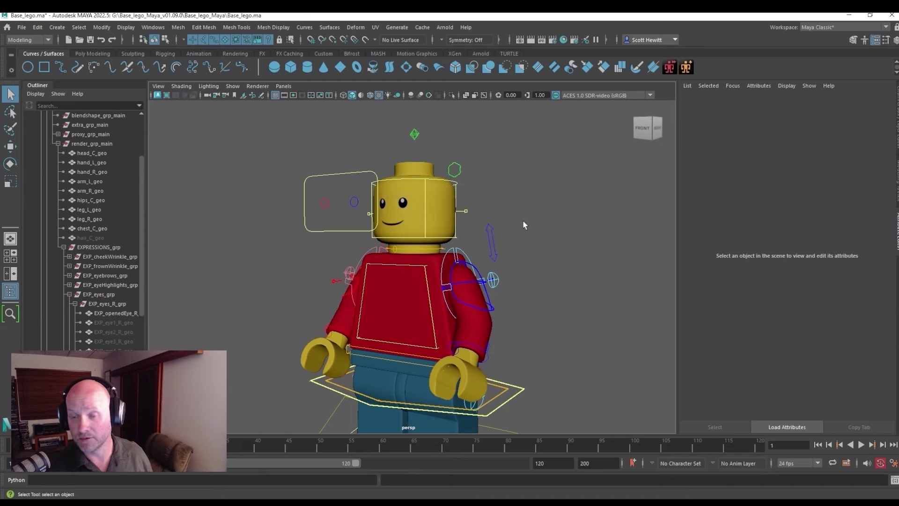
scroll(562, 195, "up", 5)
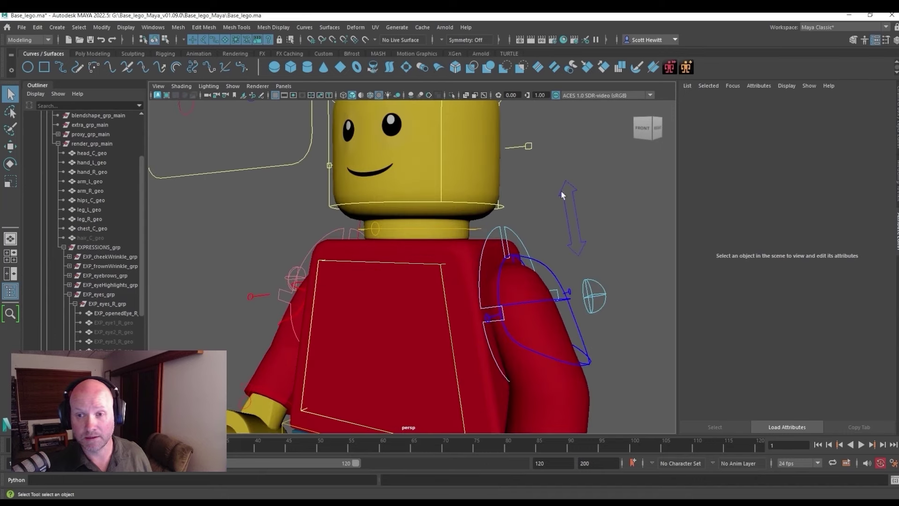
scroll(550, 253, "down", 1)
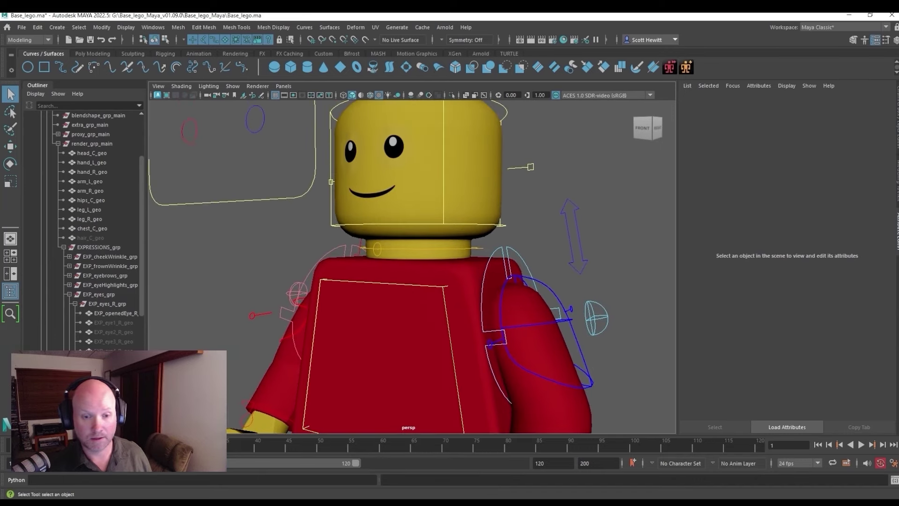
left_click(393, 145)
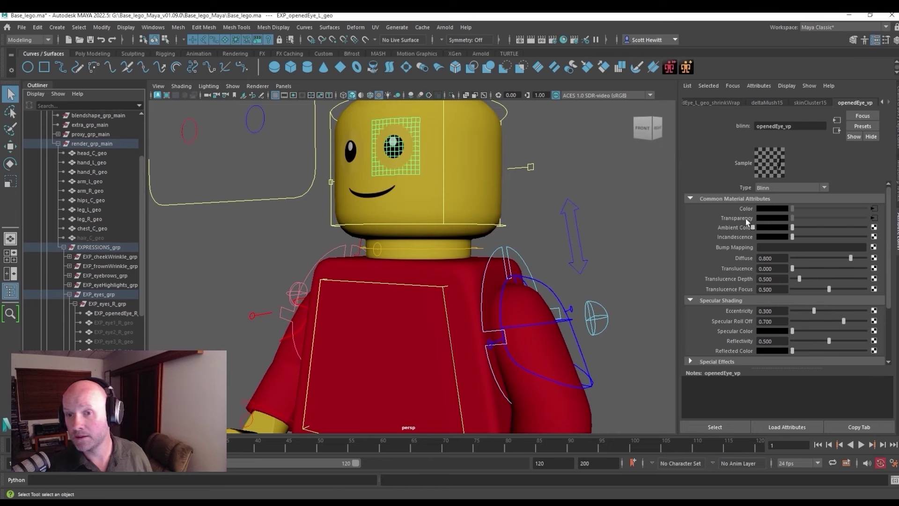
left_click(402, 147, "ctrl")
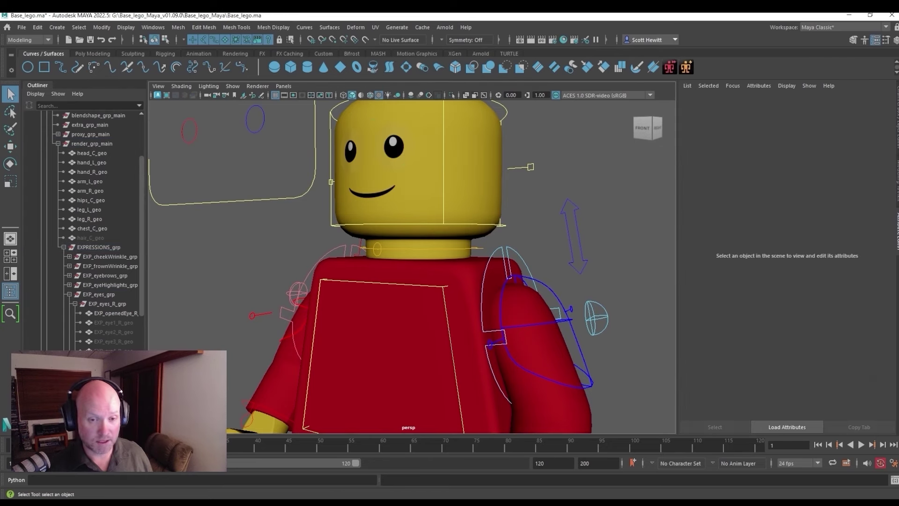
Hide EXP_eyes_contour_grp by setting its visibility to off
scroll(92, 349, "down", 7)
left_click(106, 189)
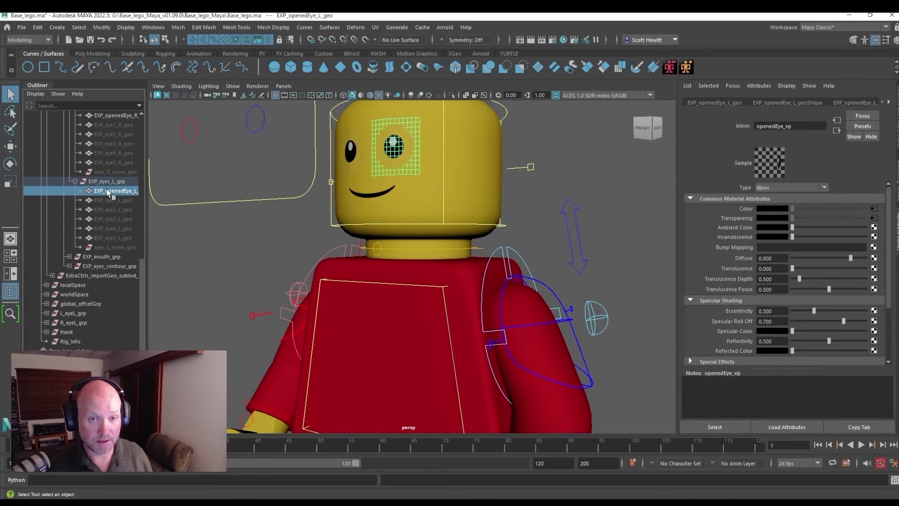
left_click(112, 265)
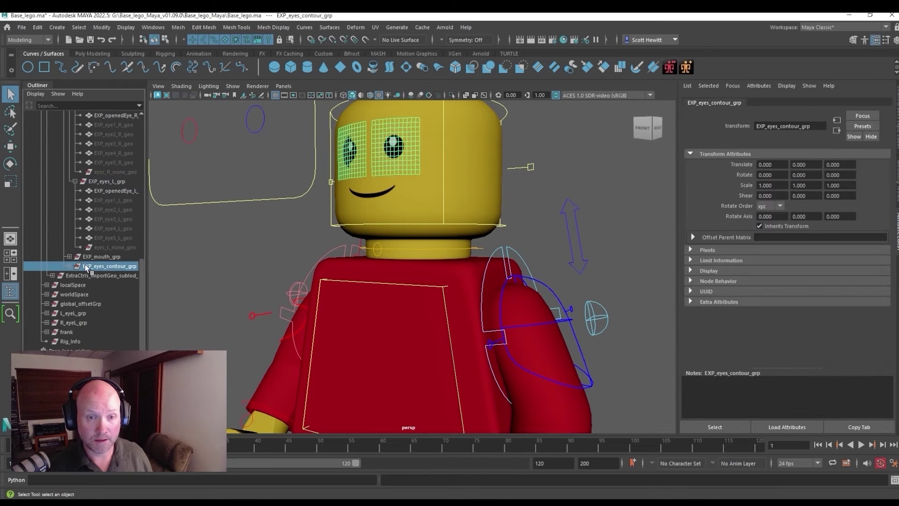
left_click(897, 110)
left_click(846, 182)
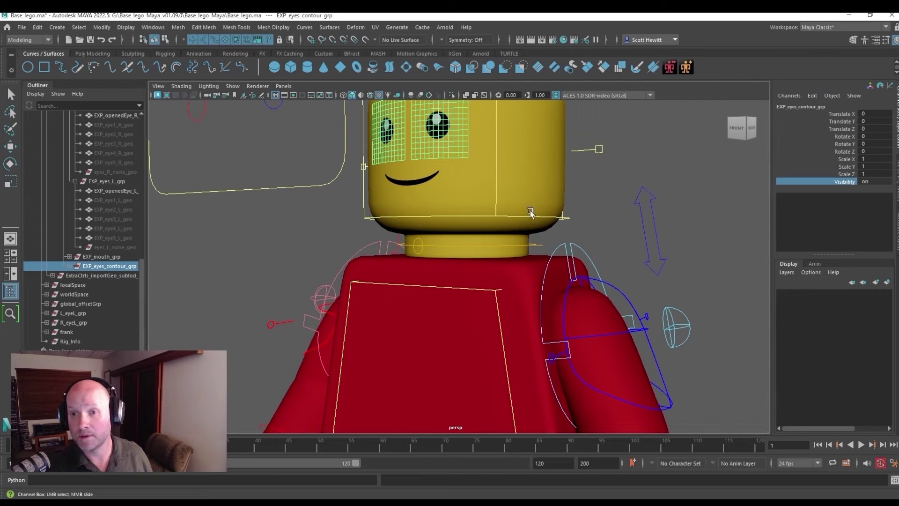
middle_click_drag(672, 197, 598, 201)
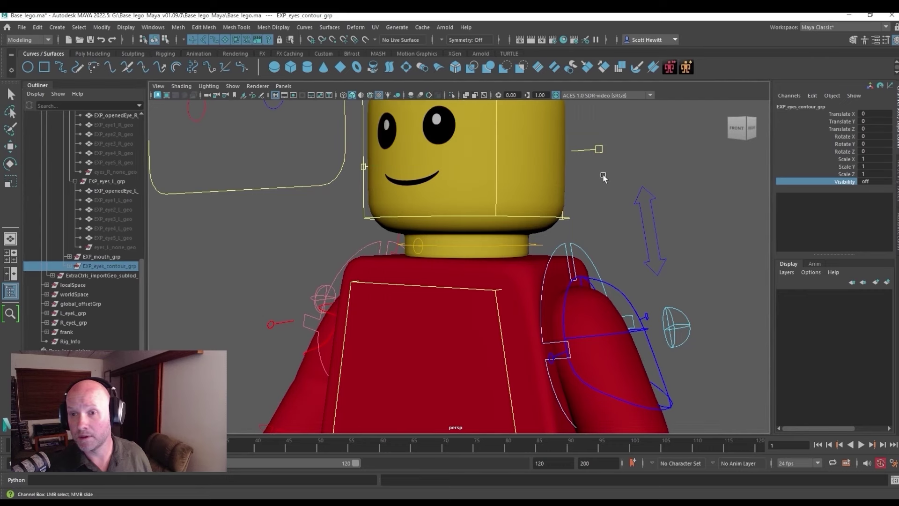
Select the EXP_openedEye_L_geo mesh and open the file texture connected to its openedEye_vp material's color
key("f")
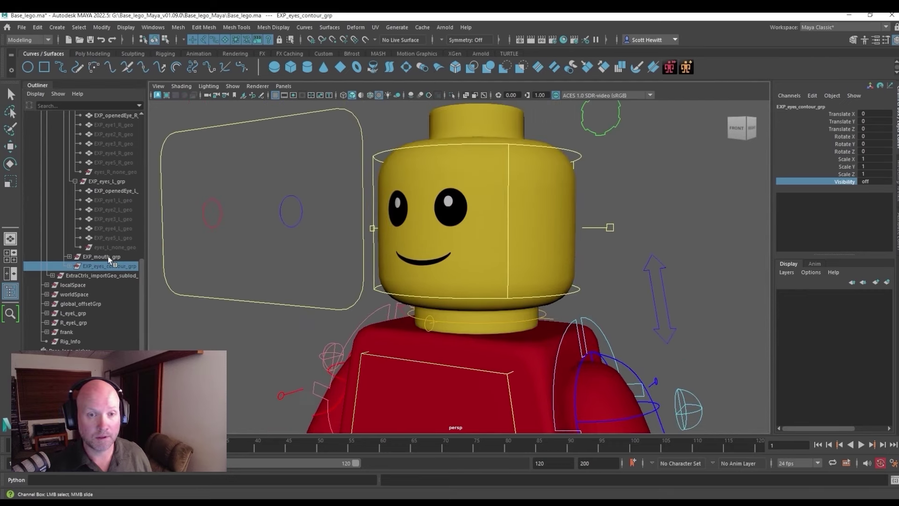
left_click(117, 192)
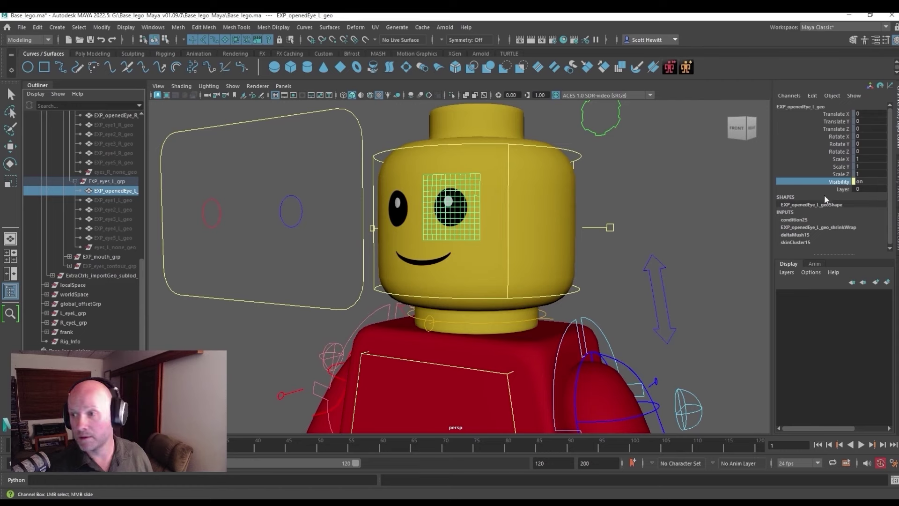
key("ctrl+a")
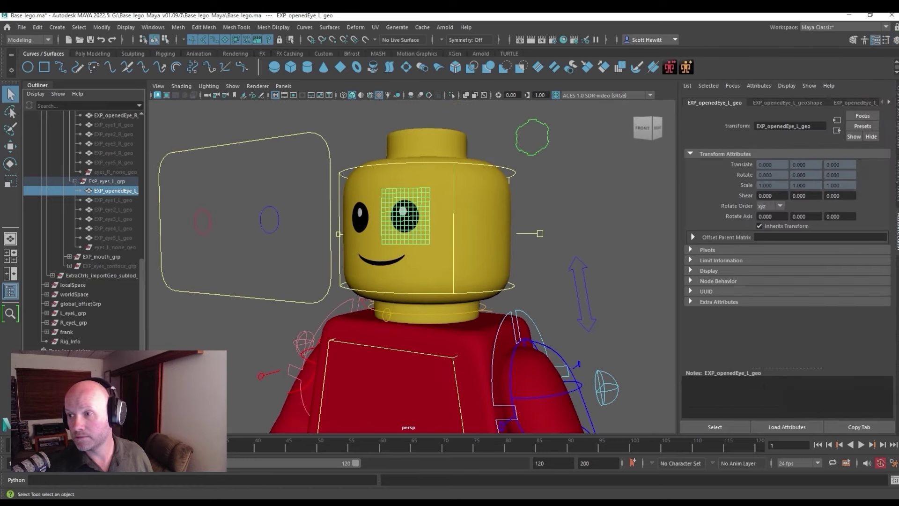
left_click(888, 102)
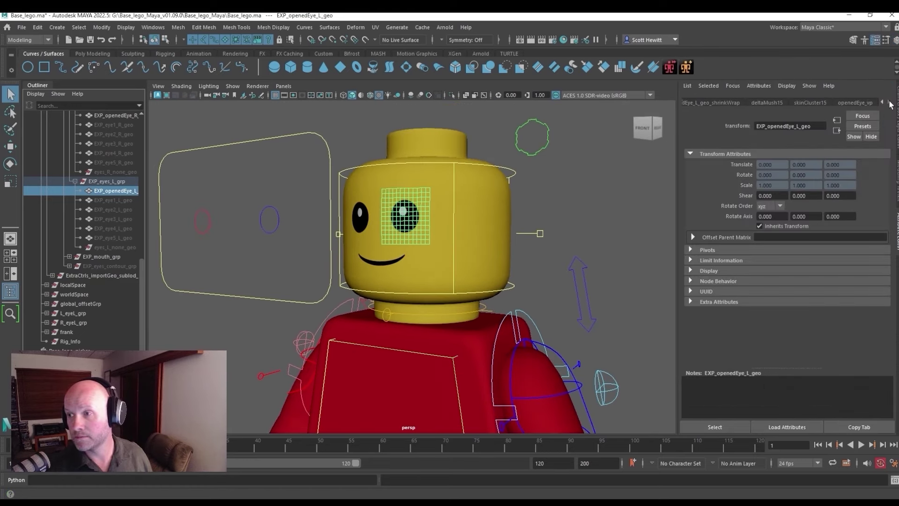
left_click(865, 104)
left_click(877, 213)
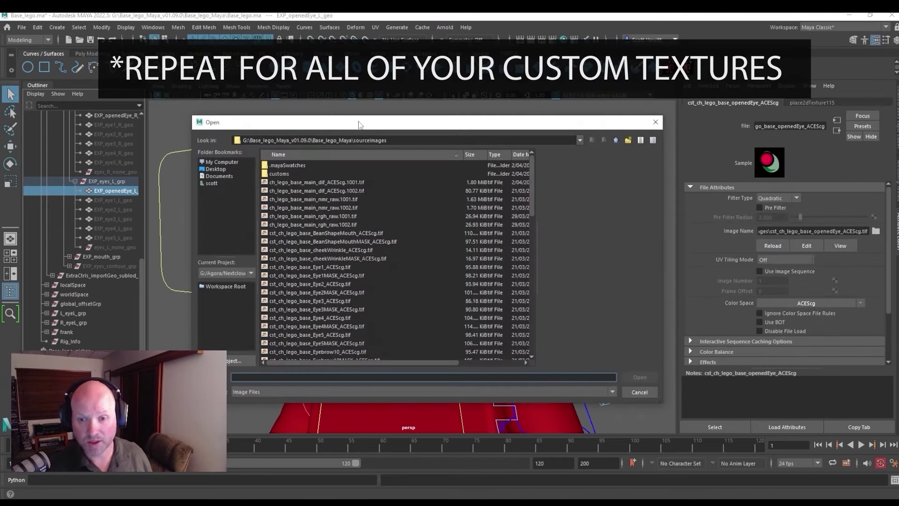
Load cst_ch_lego_base_openedEye_ACEScg.tif from the sourceimages folder as the opened-eye texture's image
scroll(375, 256, "down", 7)
scroll(373, 257, "down", 8)
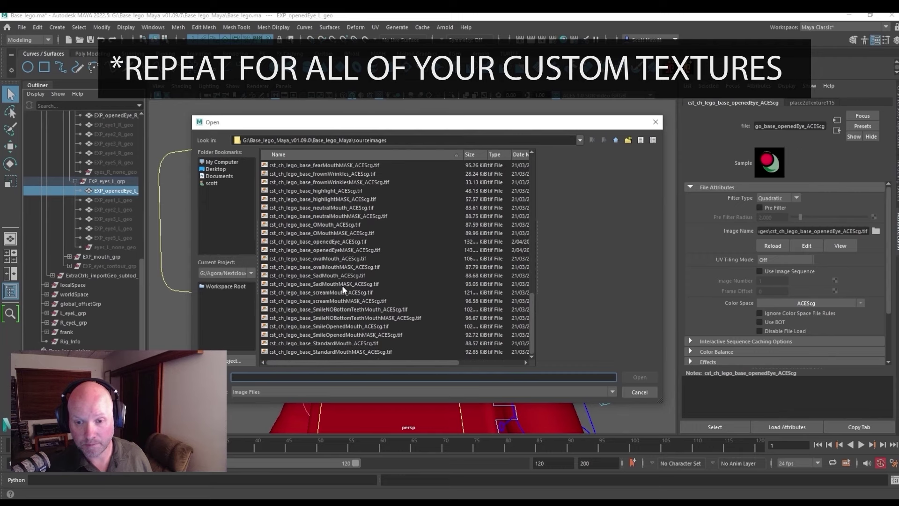
left_click(330, 242)
left_click(640, 378)
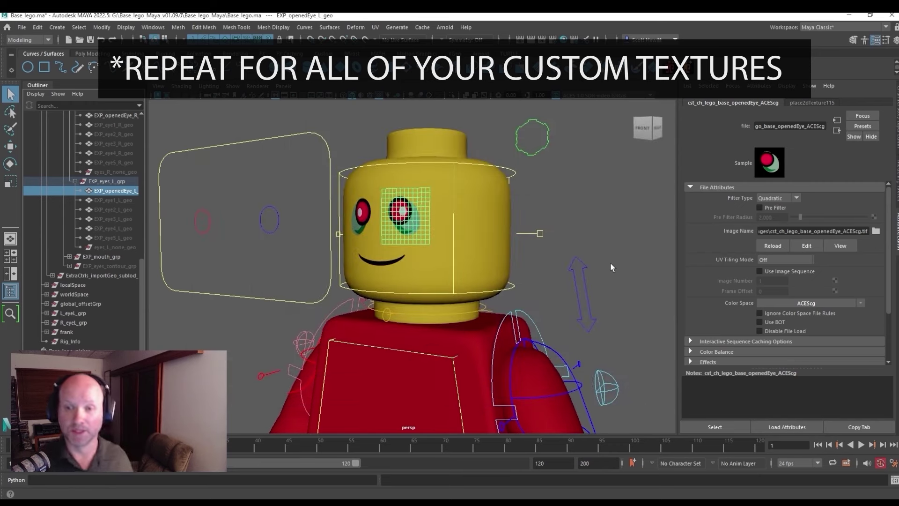
Show the facial controls by setting Face Rig Vis to on for face_rig_ctrl
left_click(555, 212)
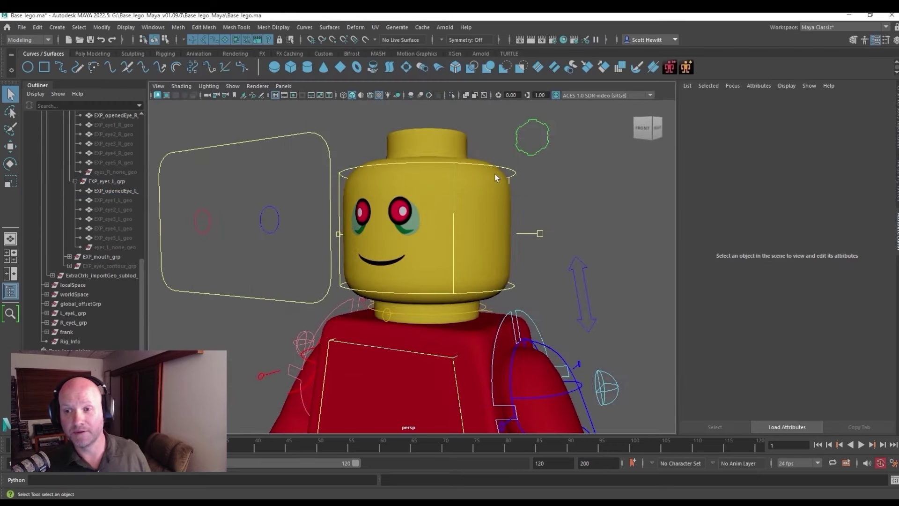
left_click(508, 171)
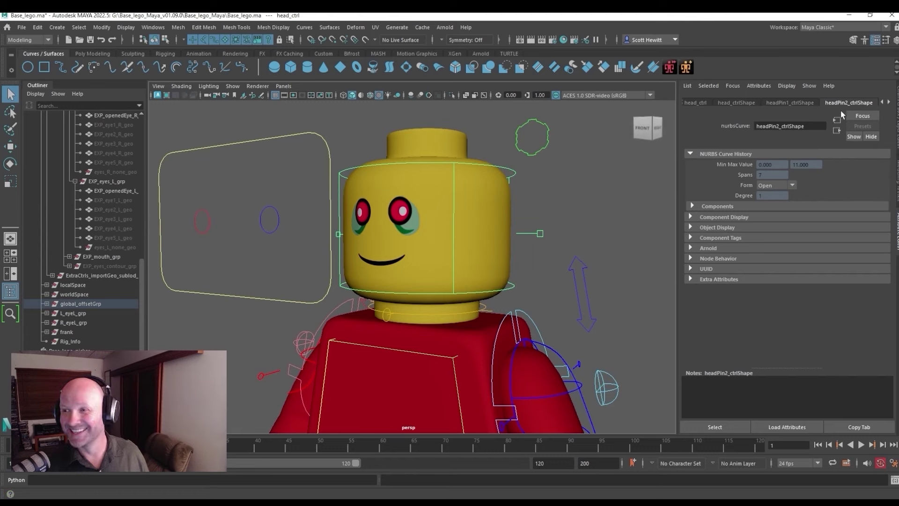
left_click(895, 117)
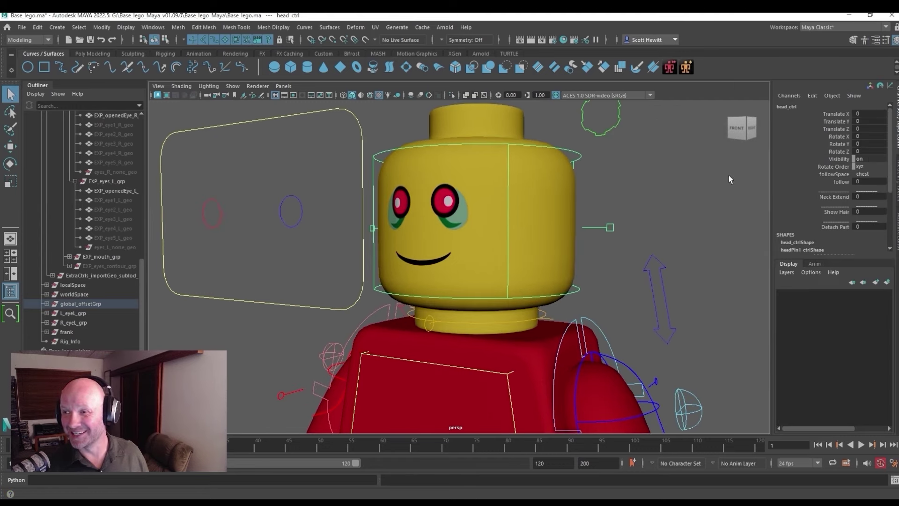
left_click(621, 140)
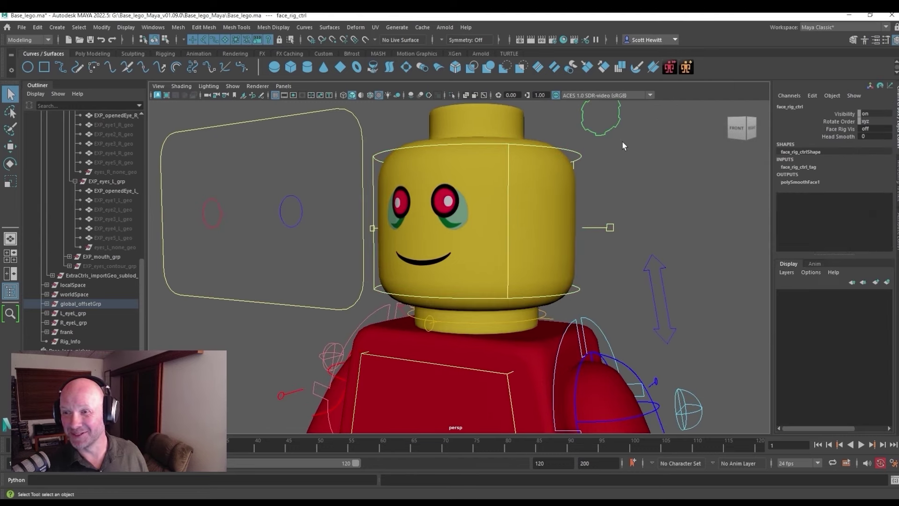
left_click(838, 129)
middle_click_drag(487, 201, 508, 197)
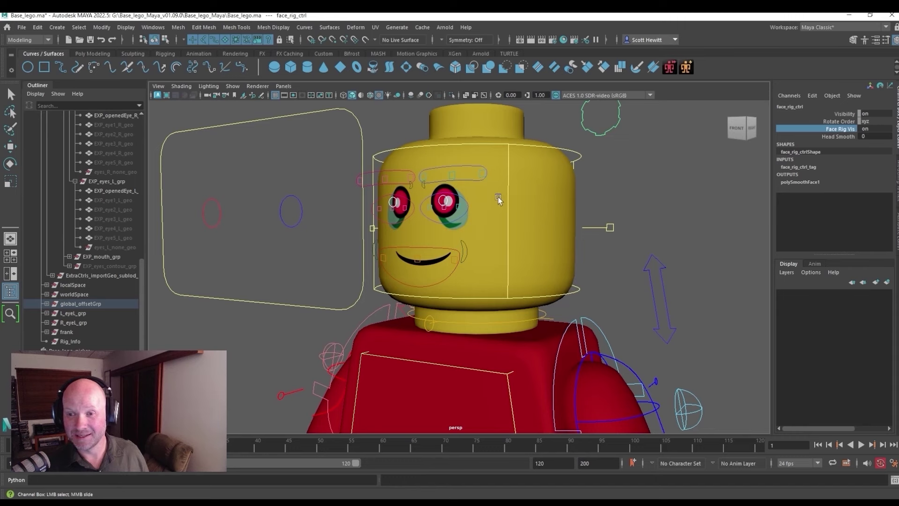
Select the left eye control L_eyes_ctrl and move it across the face toward the other eye with the Move tool
left_click(465, 210)
left_click(466, 212)
key("w")
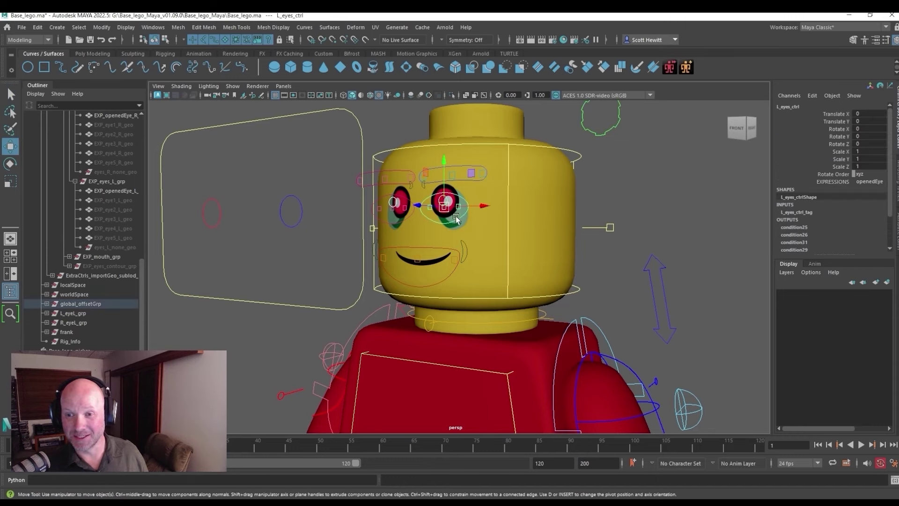
left_click_drag(449, 213, 398, 203)
left_click(435, 196)
left_click(391, 201)
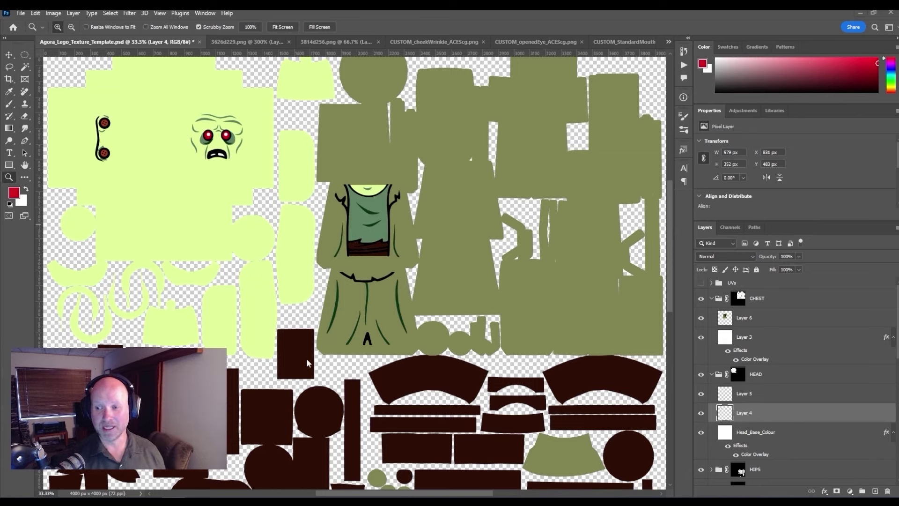
Select Layer 4 in the HEAD group and paint a short brush dab beside the eyes on the front face
left_click(756, 415)
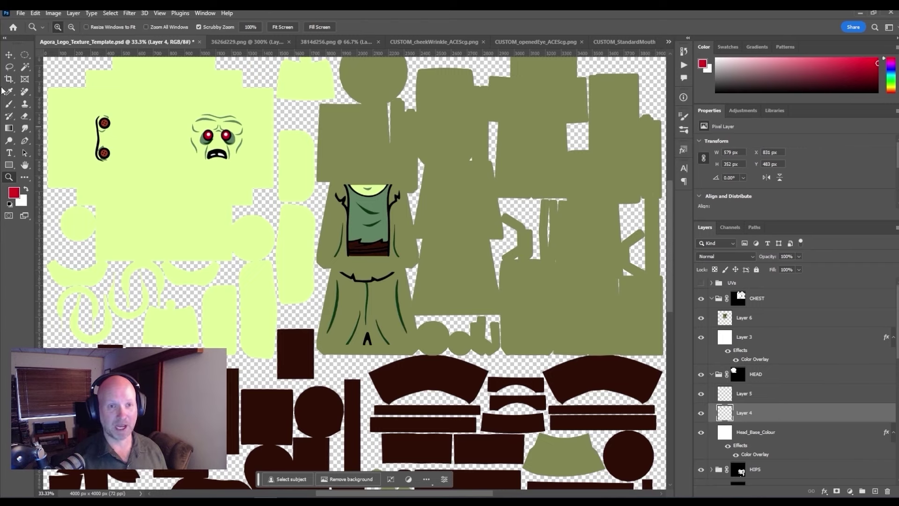
left_click(9, 104)
mouse_move(197, 132)
left_mouse_down()
mouse_move(224, 148)
mouse_move(254, 146)
mouse_move(221, 119)
mouse_move(199, 134)
left_mouse_up()
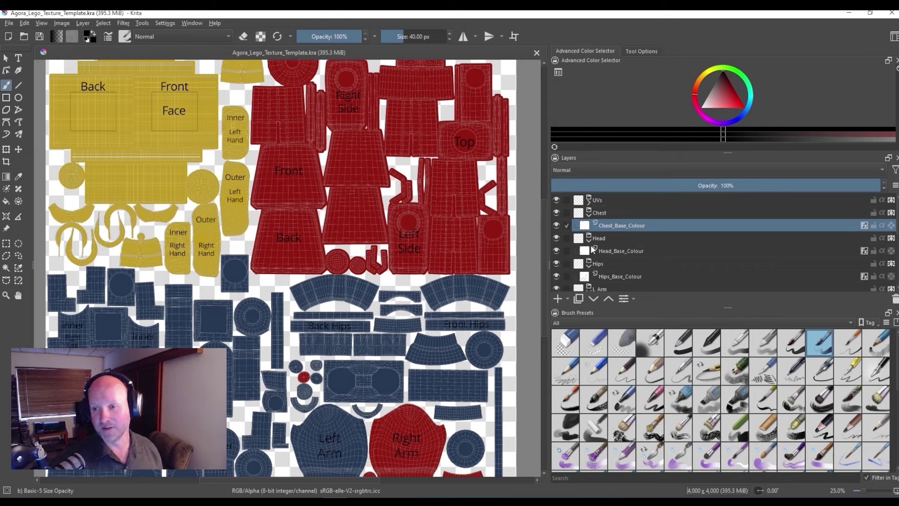
Set the Chest_Base_Colour layer's Color Overlay to pink #dc6ea5 and toggle the visibility of the UVs group
right_click(633, 224)
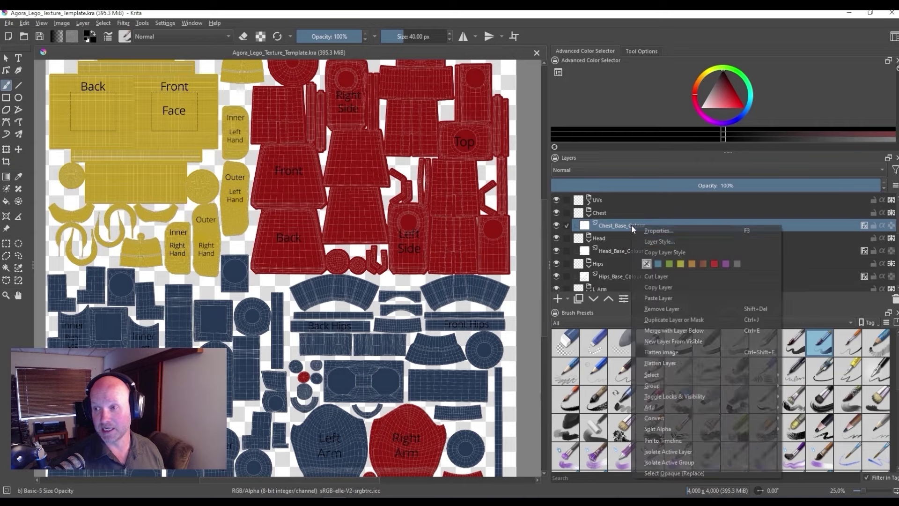
left_click(639, 239)
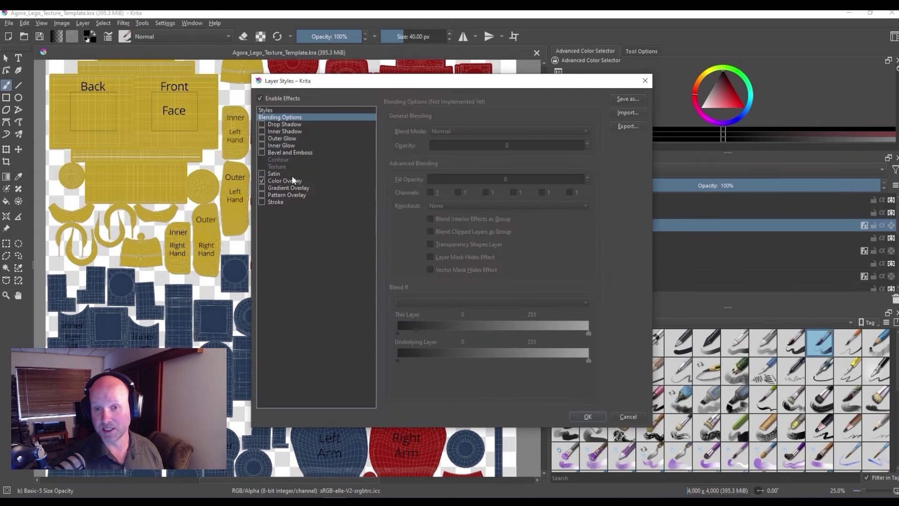
left_click(290, 181)
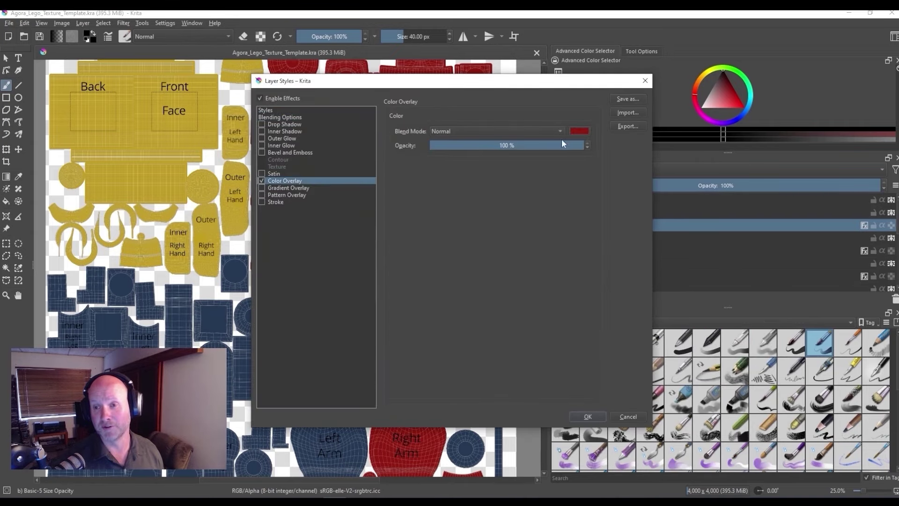
left_click(580, 131)
left_click(510, 156)
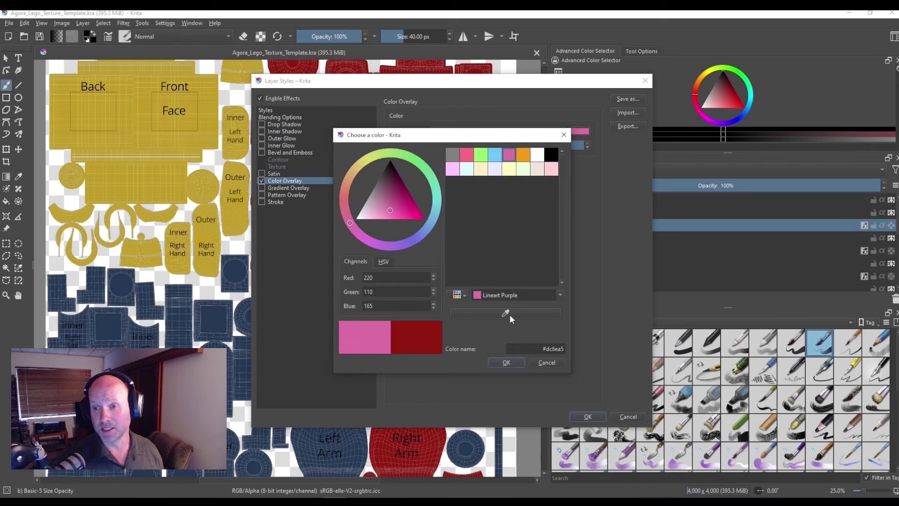
left_click(507, 363)
left_click(588, 417)
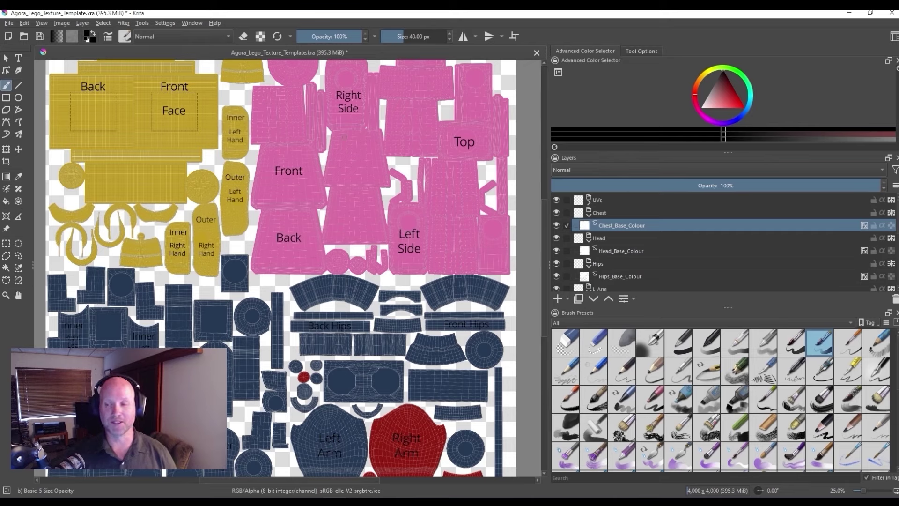
left_click(556, 200)
mouse_move(561, 202)
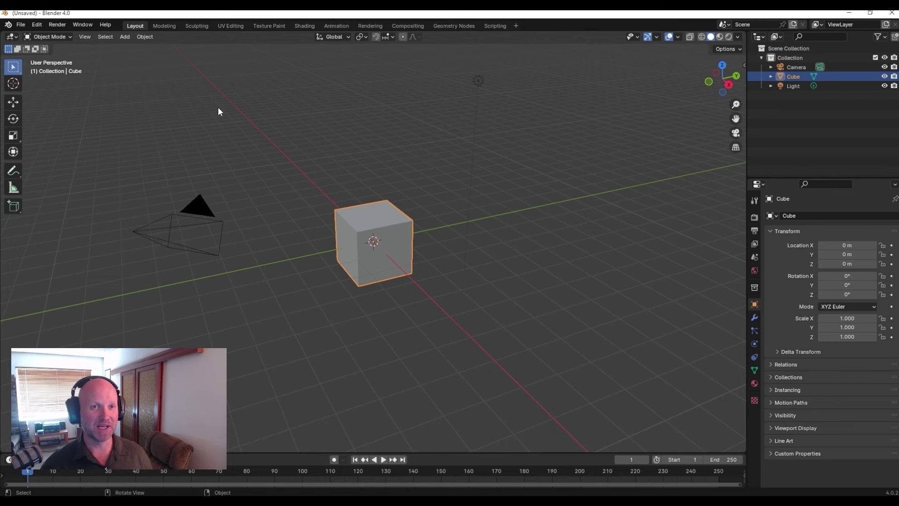
Open RIG - Lego_Base_1.0.blend from the Base_Lego_Blender folder and allow its Python scripts to run
left_click(23, 23)
left_click(37, 43)
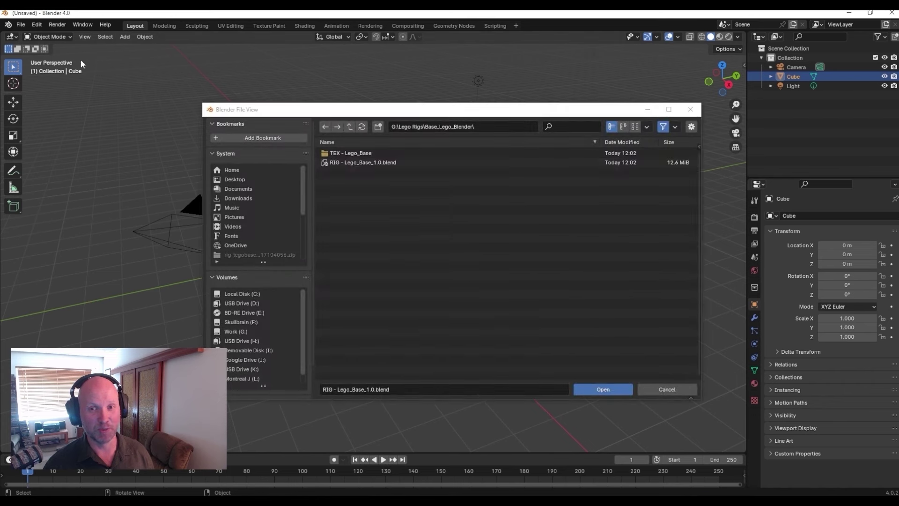
left_click(367, 162)
double_click(367, 162)
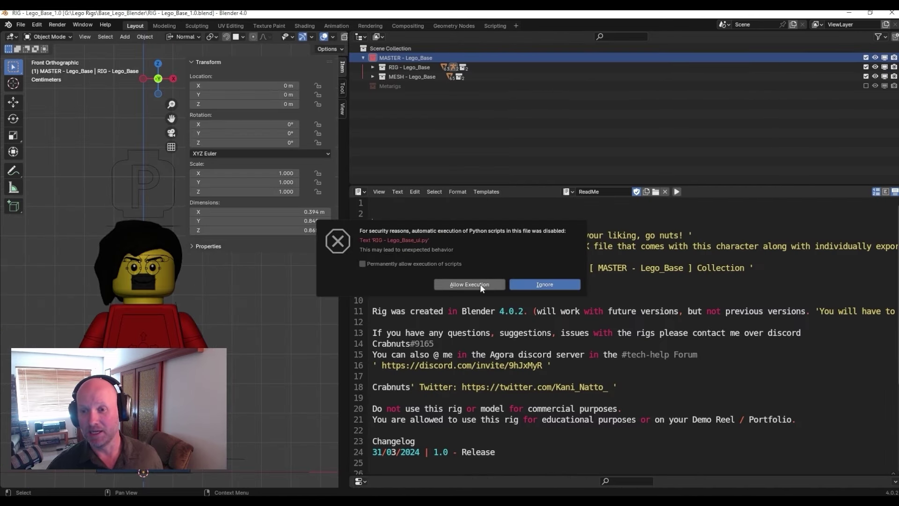
left_click(480, 285)
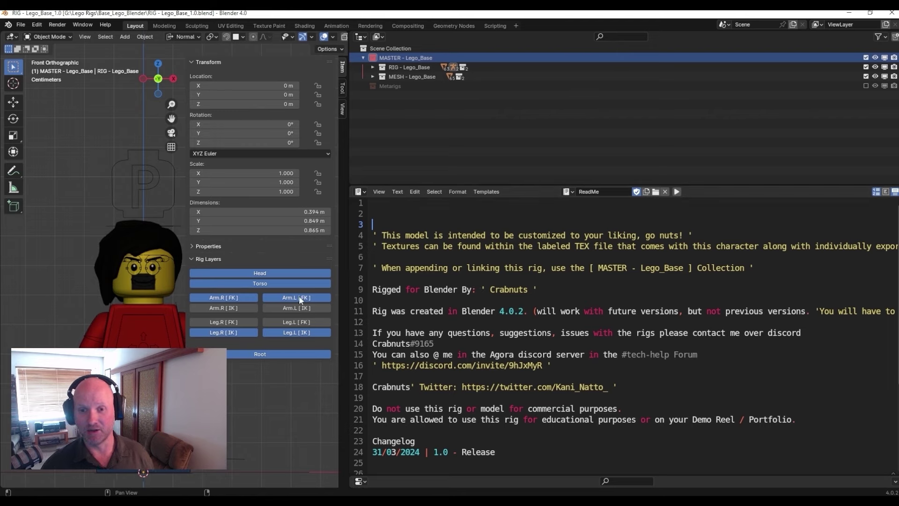
Widen the 3D viewport, bring the whole character into view, and set the viewport shading to Material Preview
left_click_drag(344, 248, 644, 247)
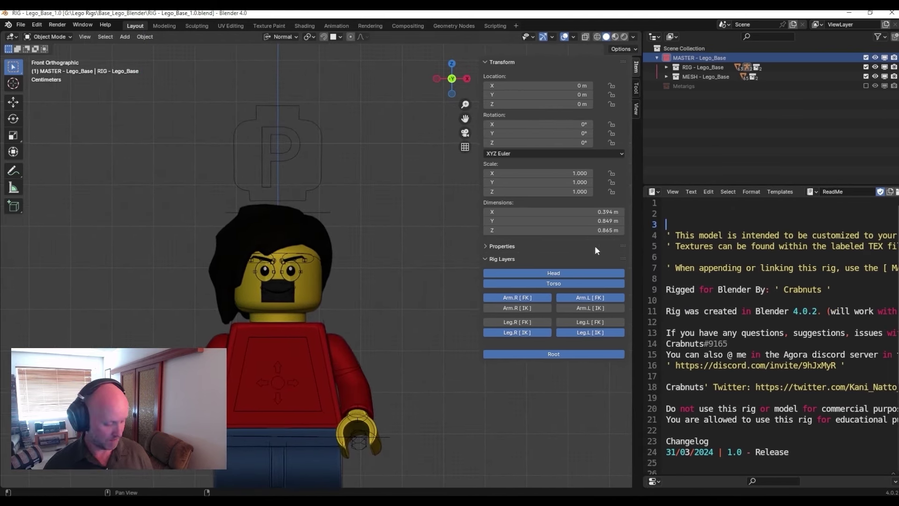
middle_click_drag(411, 286, 413, 137, "shift")
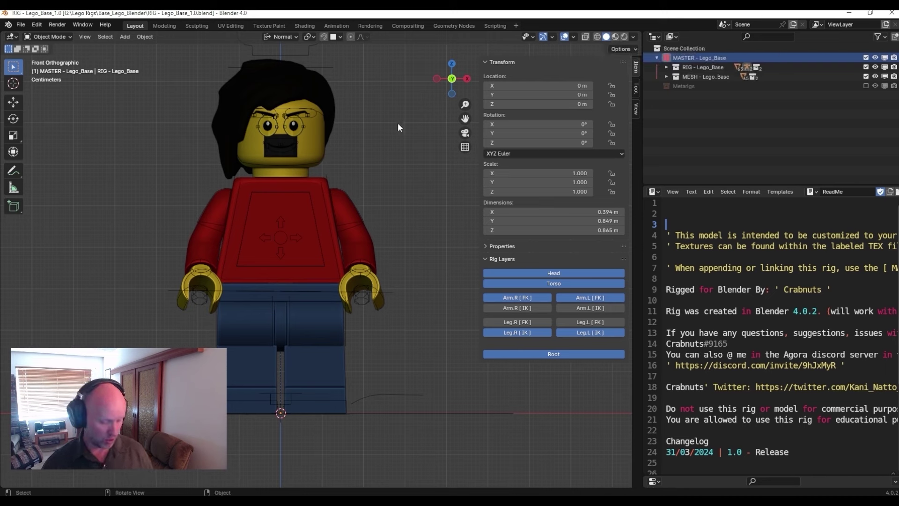
key("z")
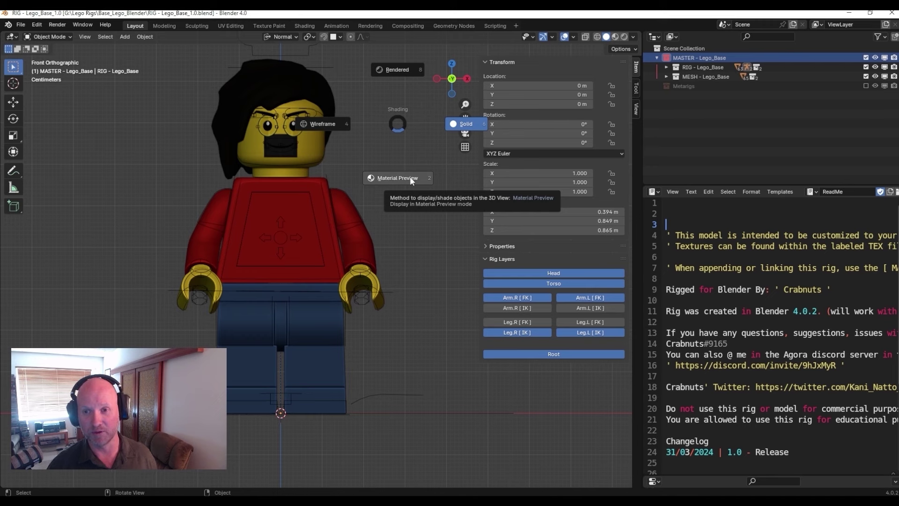
left_click(395, 239)
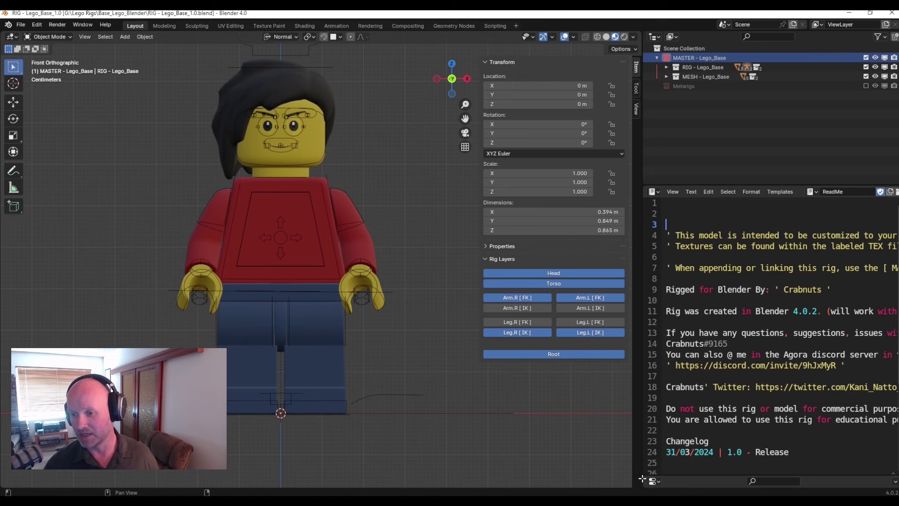
Extend the lower editor area across the full width beneath the 3D viewport, make it taller, and set it to Shader Editor
left_click_drag(642, 478, 630, 386)
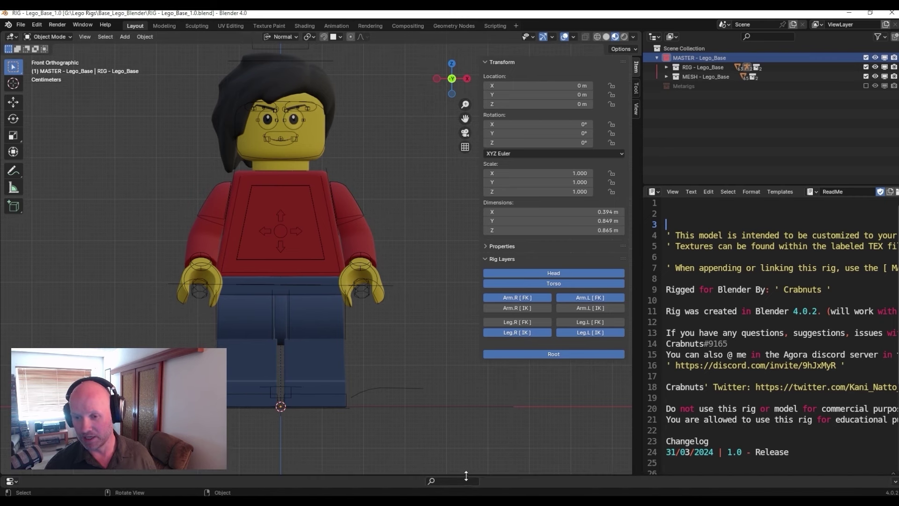
left_click_drag(468, 471, 465, 364)
left_click(9, 370)
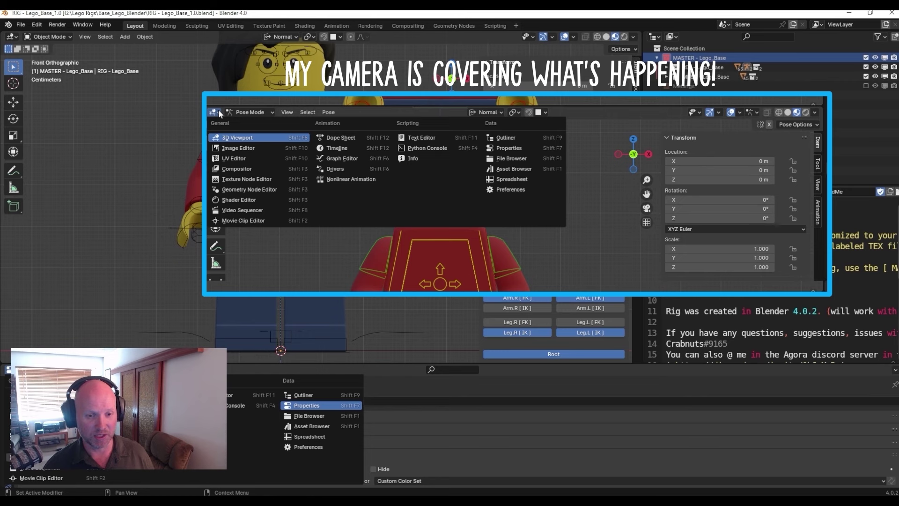
left_click(256, 199)
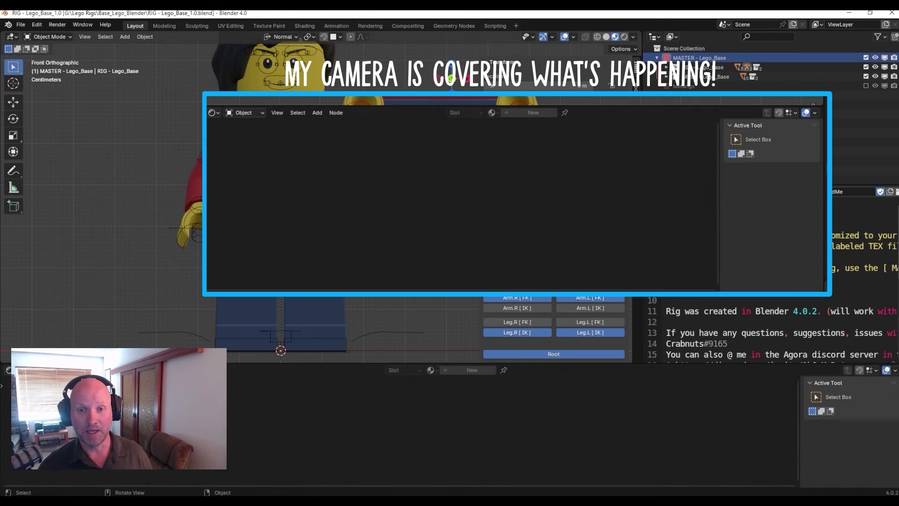
Select the chest mesh and bring its GenericLego_vp material's Image Texture and Principled BSDF nodes into close view
left_click(281, 211)
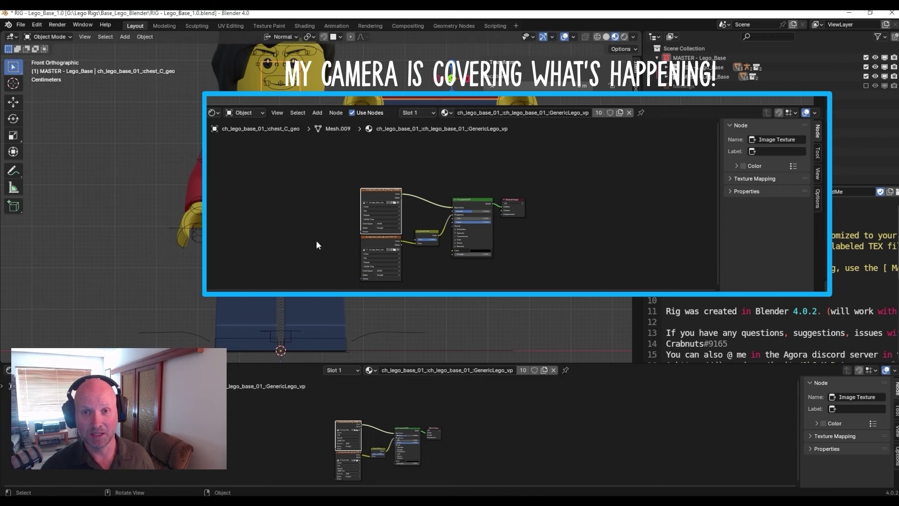
scroll(347, 443, "up", 5)
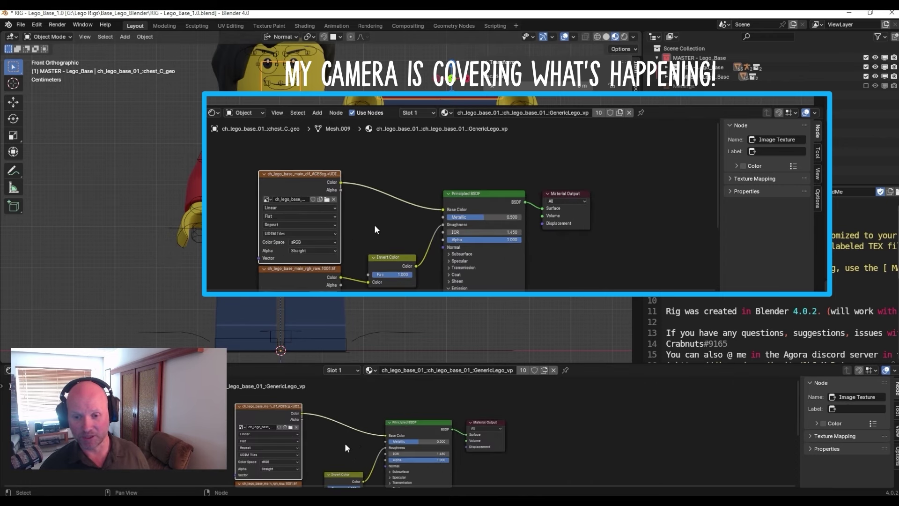
middle_click_drag(283, 451, 303, 418)
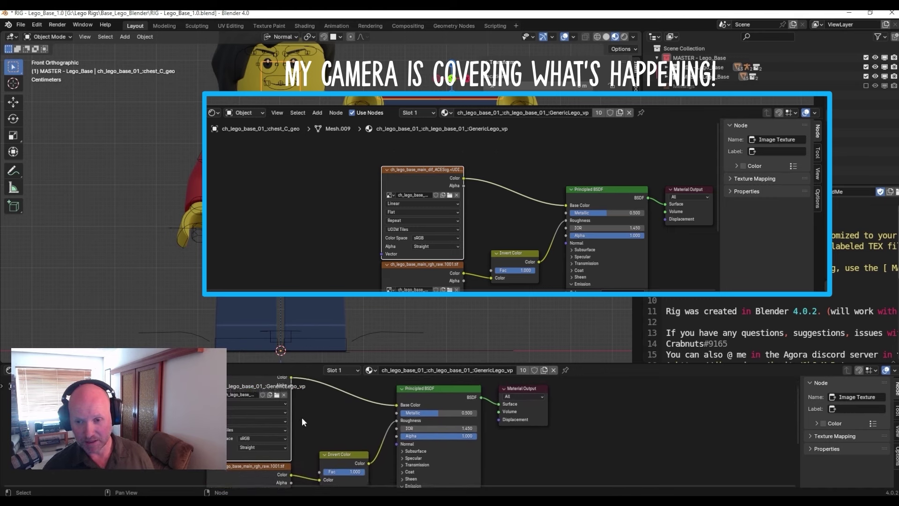
Add CUSTOM_FullBody.png from the customs folder to the chest material's node graph as an image texture beside the original diffuse texture
scroll(301, 416, "down", 1)
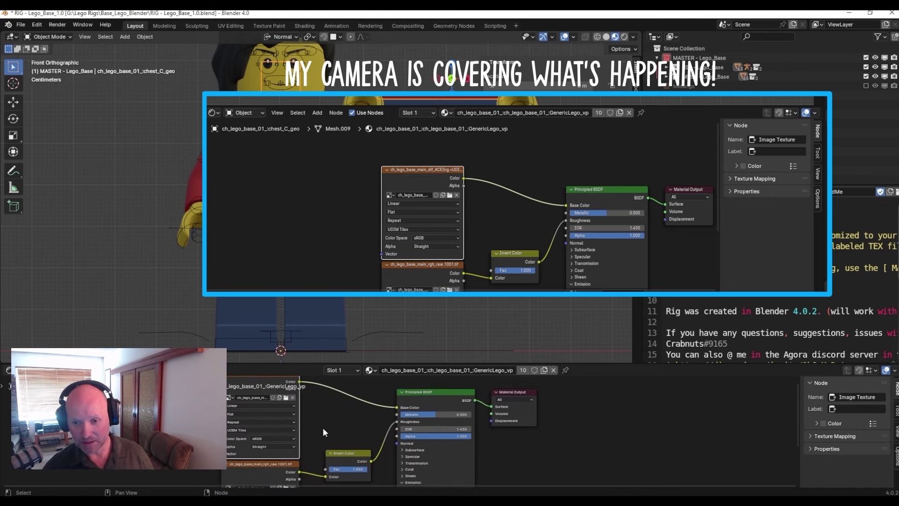
middle_click_drag(322, 427, 322, 446)
scroll(319, 407, "down", 1)
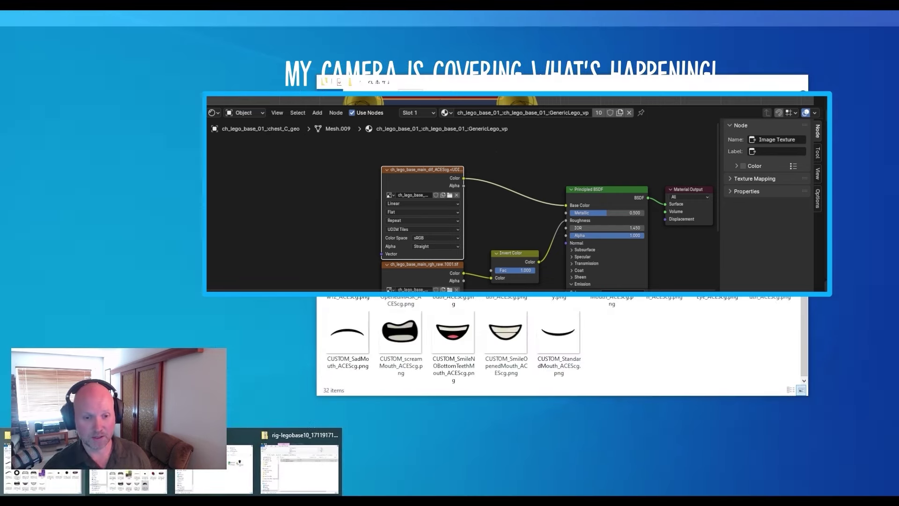
left_click(42, 480)
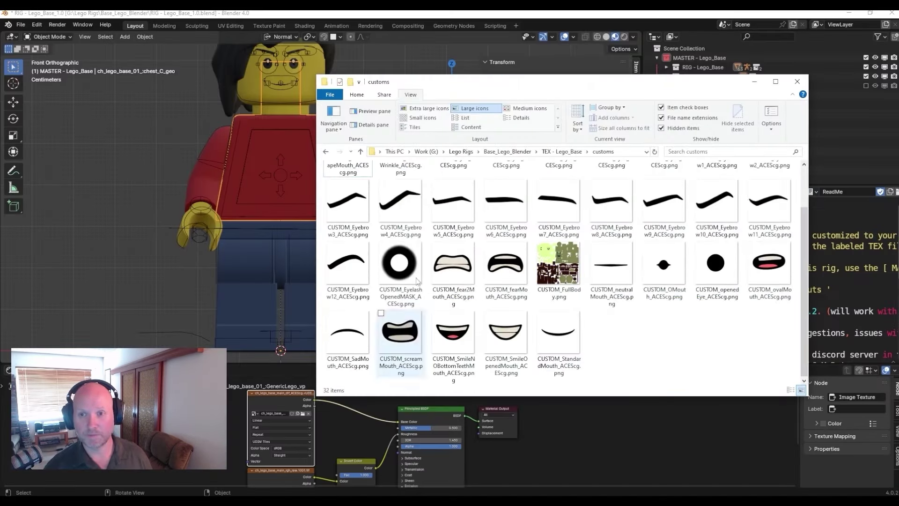
left_click_drag(551, 98, 505, 69)
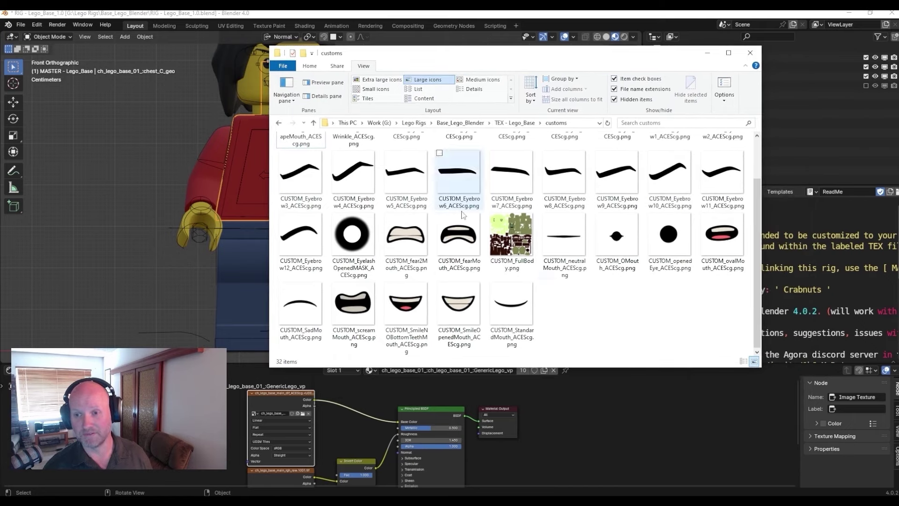
left_click(511, 237)
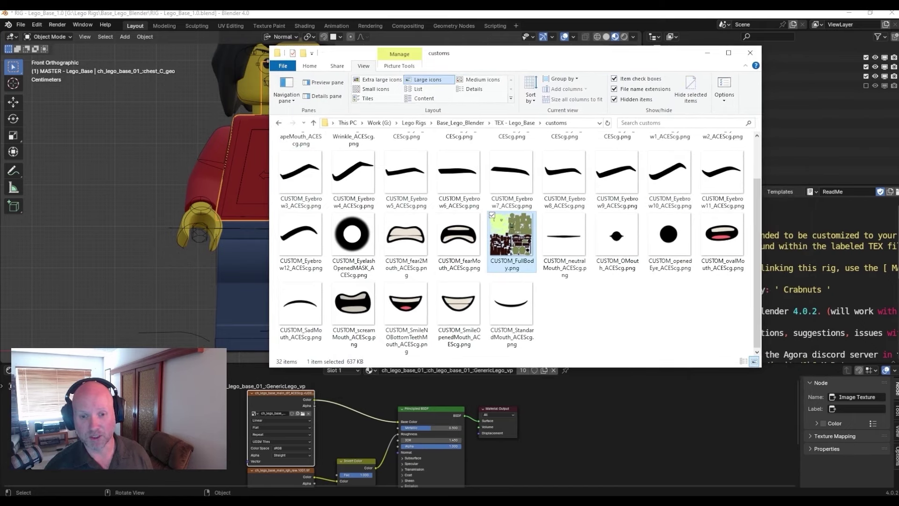
left_click_drag(184, 426, 184, 426)
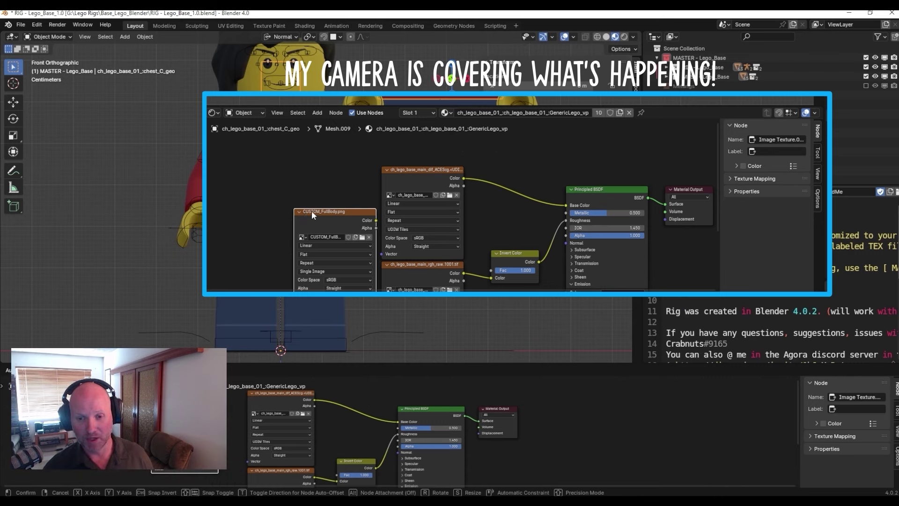
left_click(166, 396)
left_click_drag(398, 421, 370, 417)
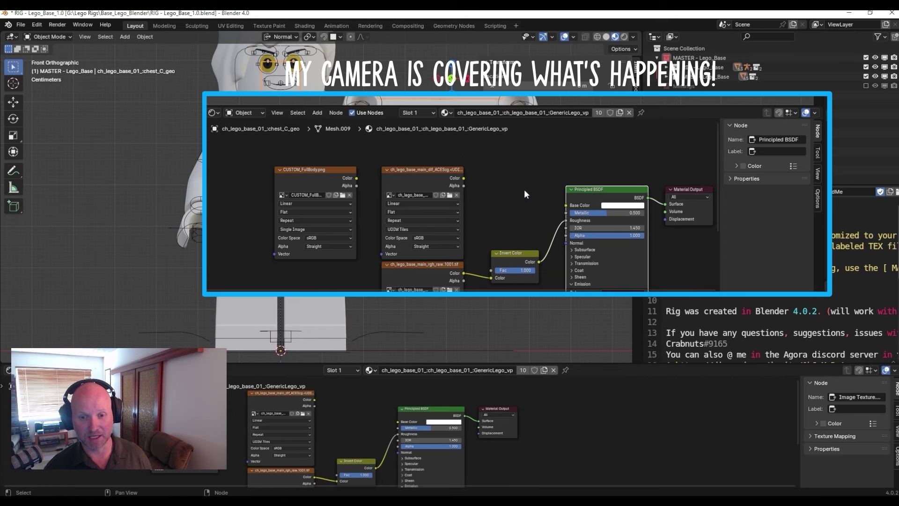
left_click_drag(220, 406, 398, 422)
left_click(280, 395)
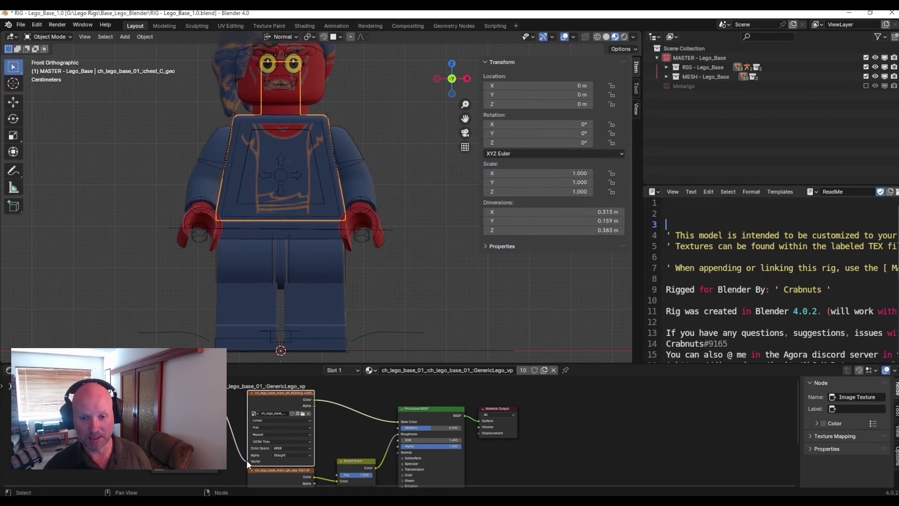
left_click_drag(246, 461, 238, 422)
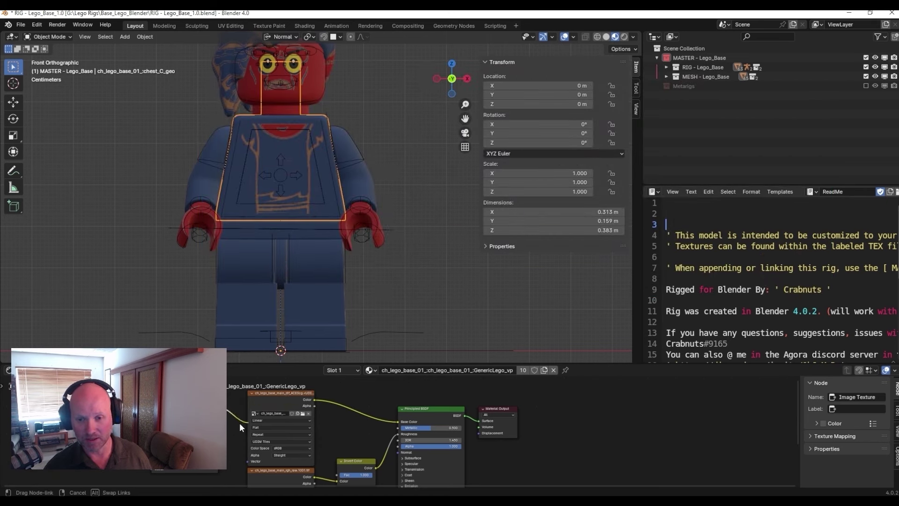
Move the original diffuse texture node aside and link the CUSTOM_FullBody.png Color output to the Principled BSDF's Base Color in its place
left_click(265, 392)
left_click_drag(265, 391, 61, 401)
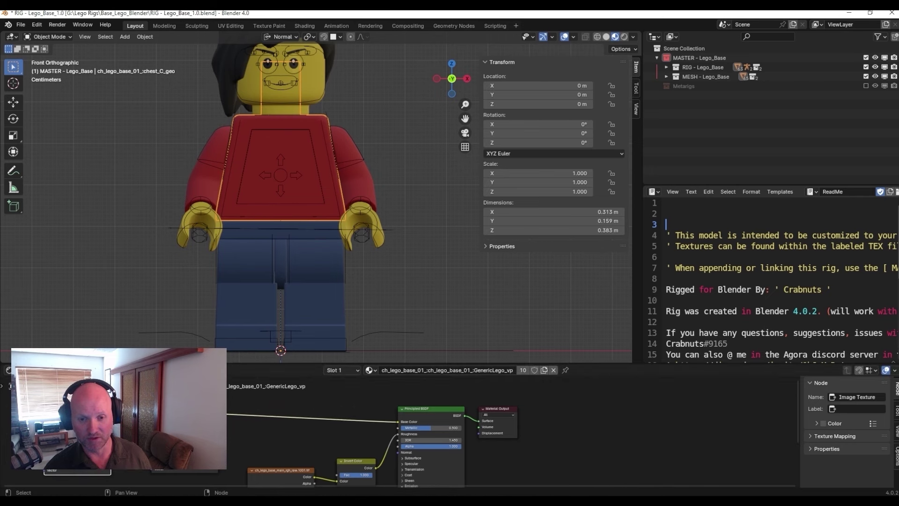
left_click_drag(397, 422, 346, 422)
left_click_drag(117, 407, 398, 422)
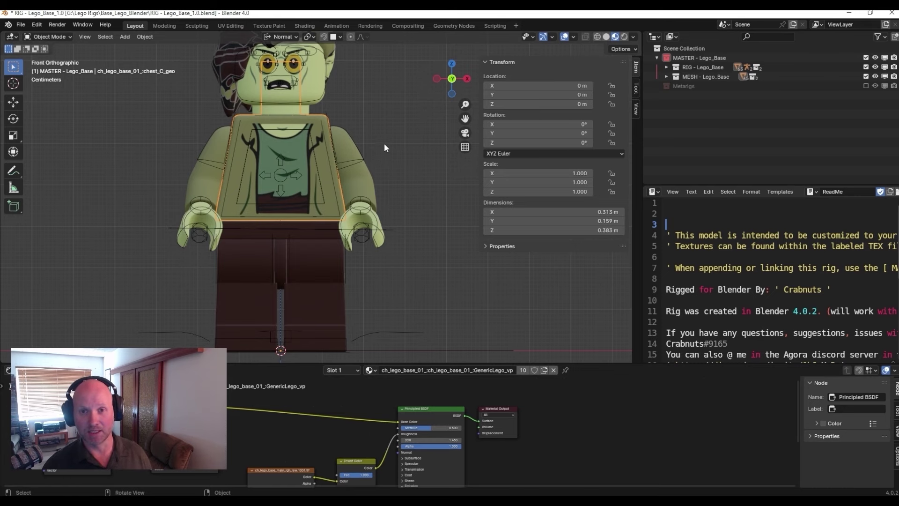
Select the character's rig, switch it to Pose Mode, and set MASK - Head Accessory to 0
middle_click_drag(385, 144, 384, 178)
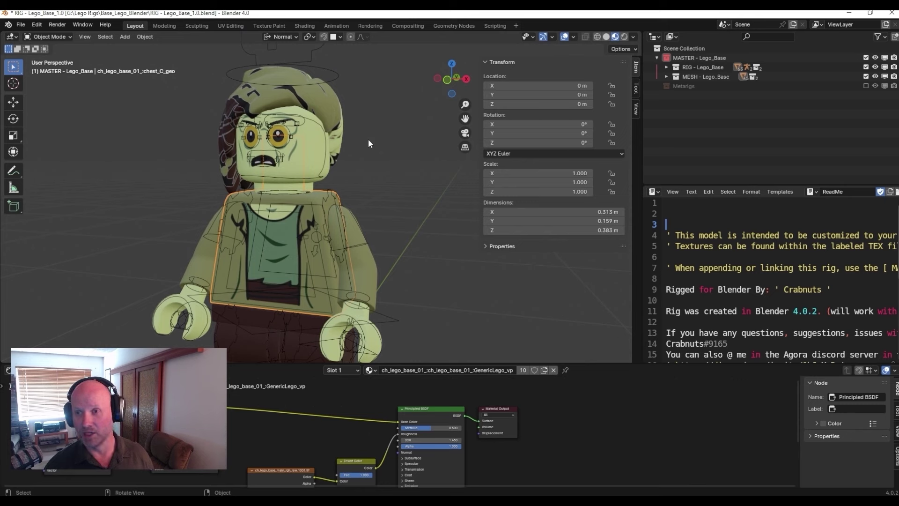
left_click(332, 106)
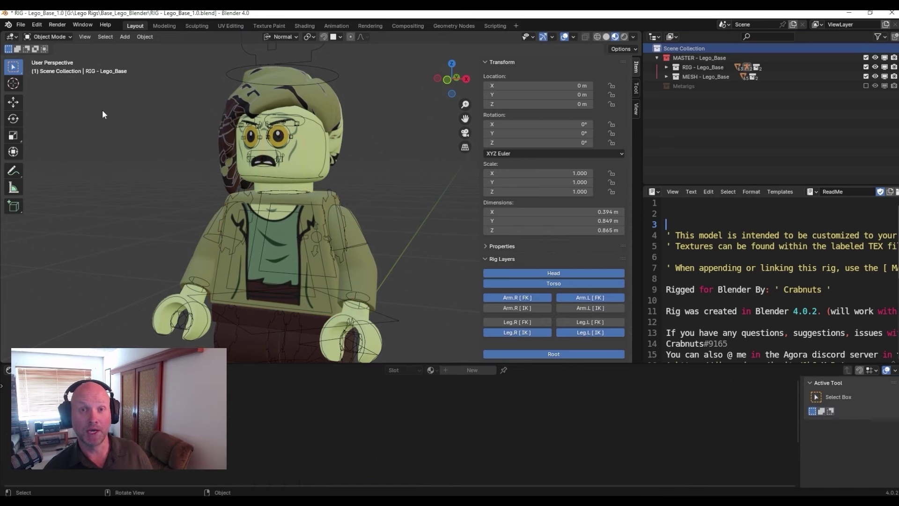
left_click(69, 36)
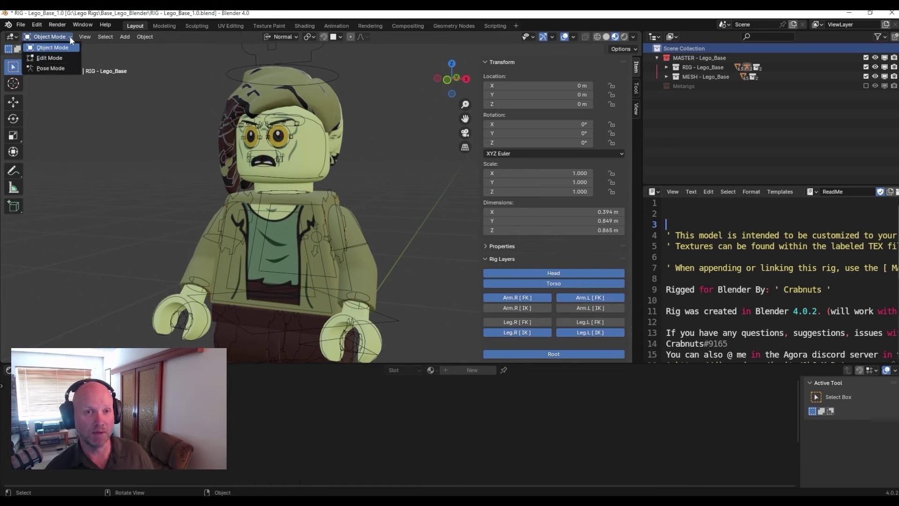
left_click(67, 67)
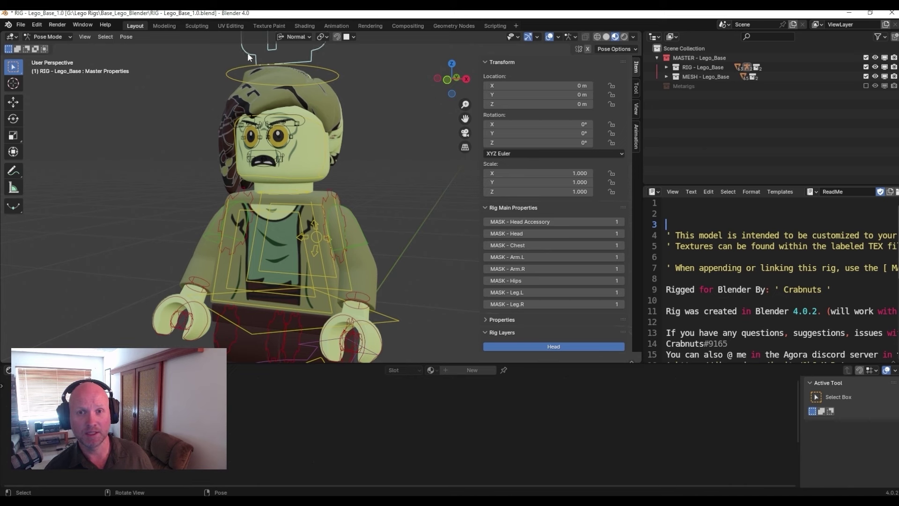
left_click(533, 224)
left_click_drag(534, 222, 515, 221)
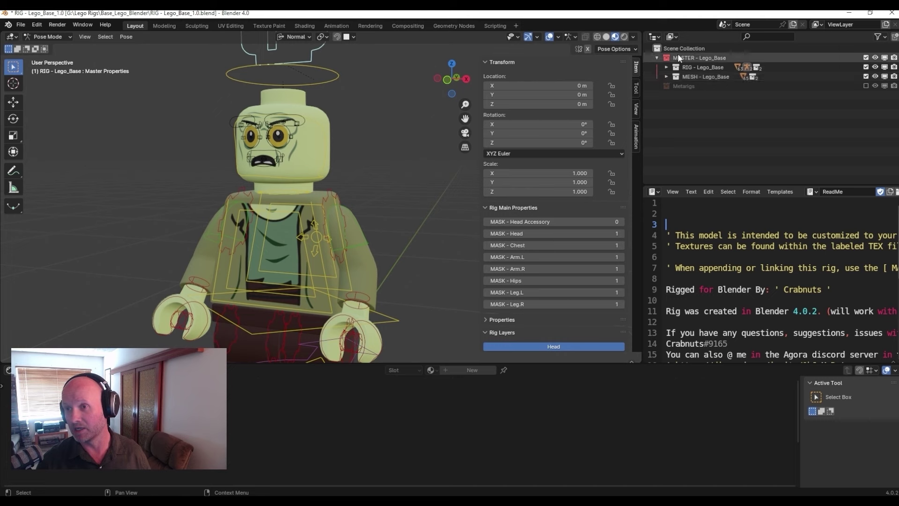
Hide the Mouth, Eye.R, Eye.L, Eyebrow.R and Eyebrow.L collections inside MESH - Lego_Base's Expressions collection
left_click(667, 77)
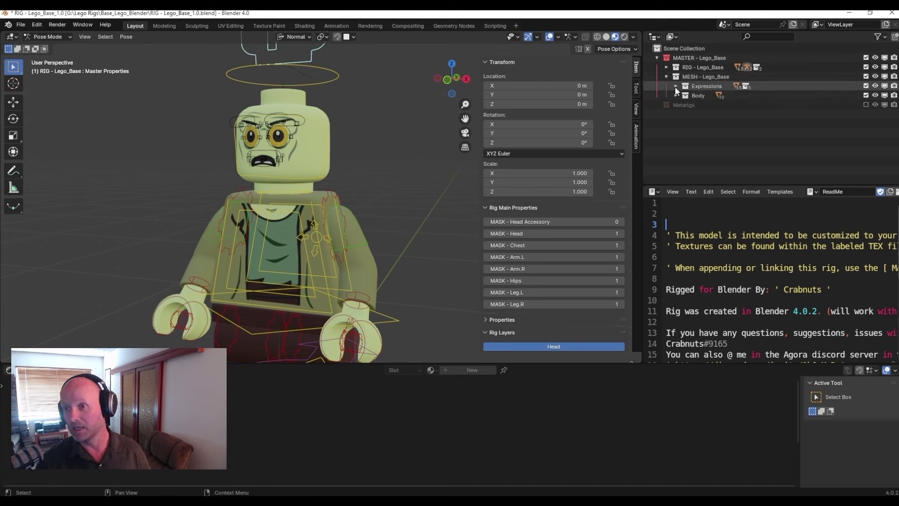
left_click(676, 86)
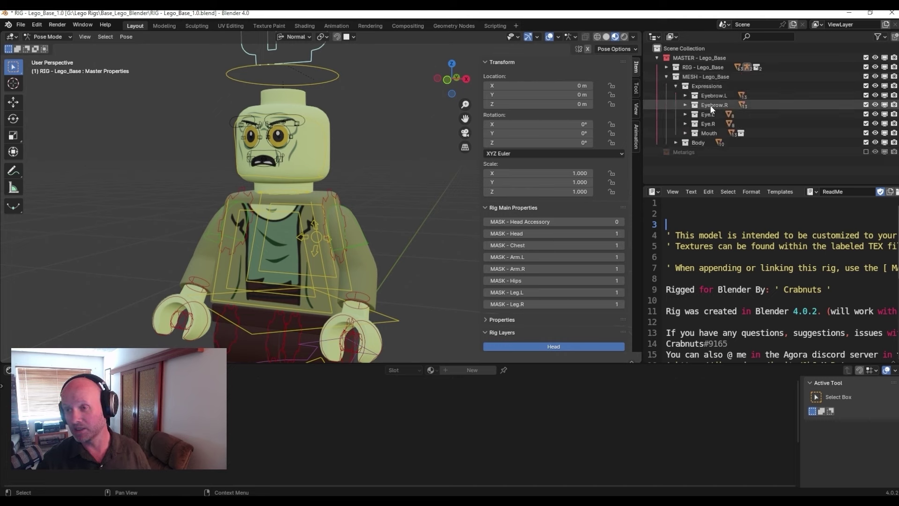
left_click(875, 133)
left_click(876, 124)
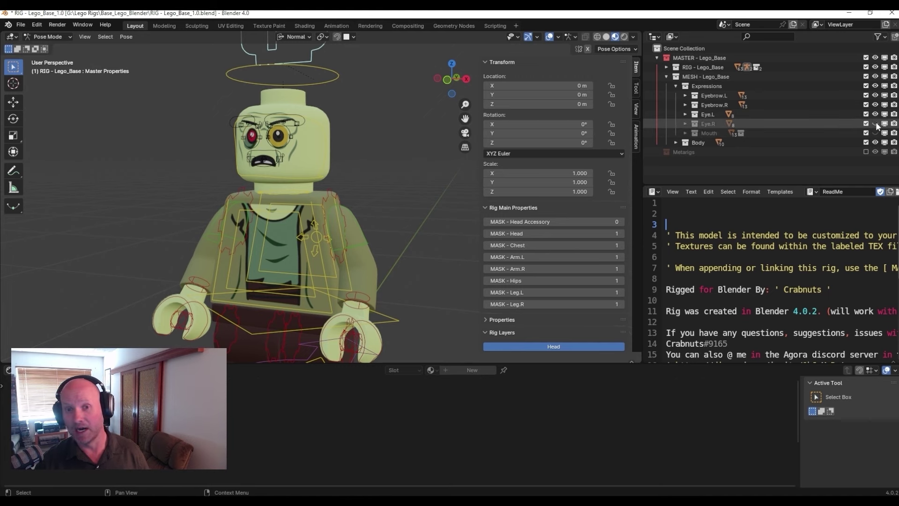
left_click(875, 115)
left_click(876, 104)
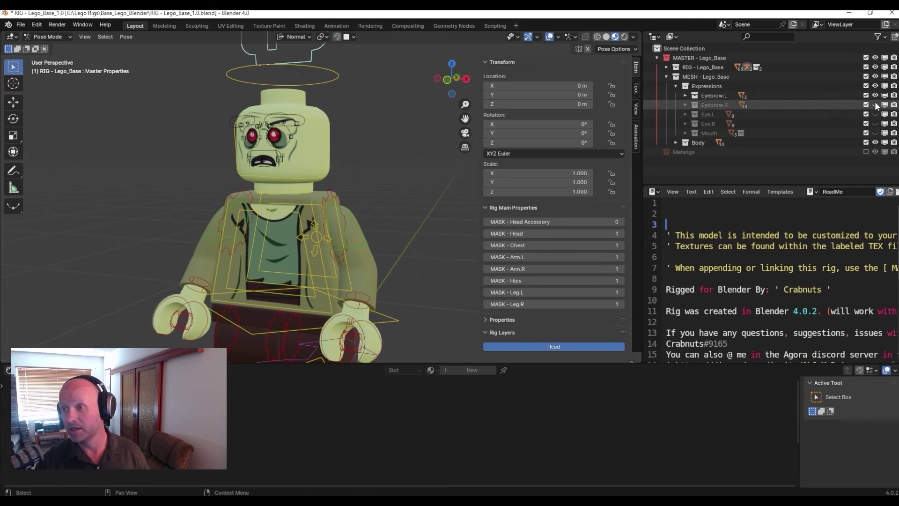
left_click(875, 95)
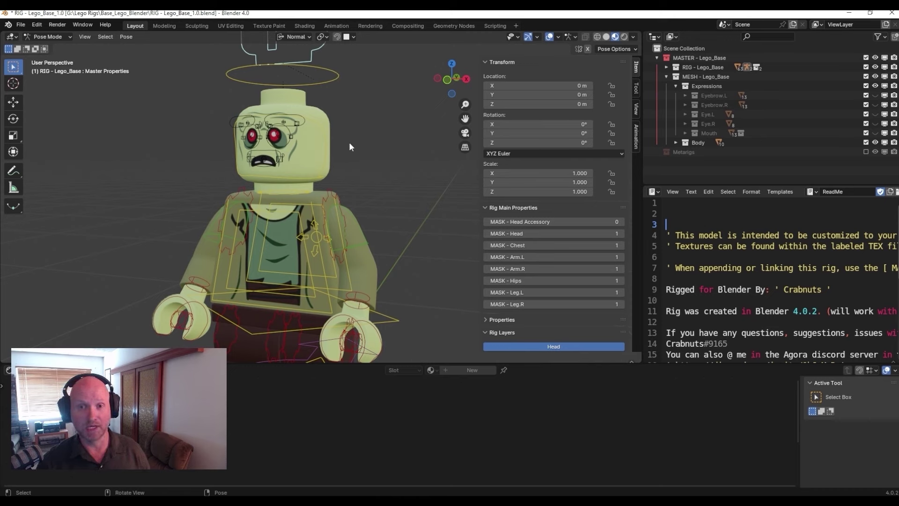
mouse_move(349, 142)
middle_mouse_down()
mouse_move(403, 147)
mouse_move(342, 142)
middle_mouse_up()
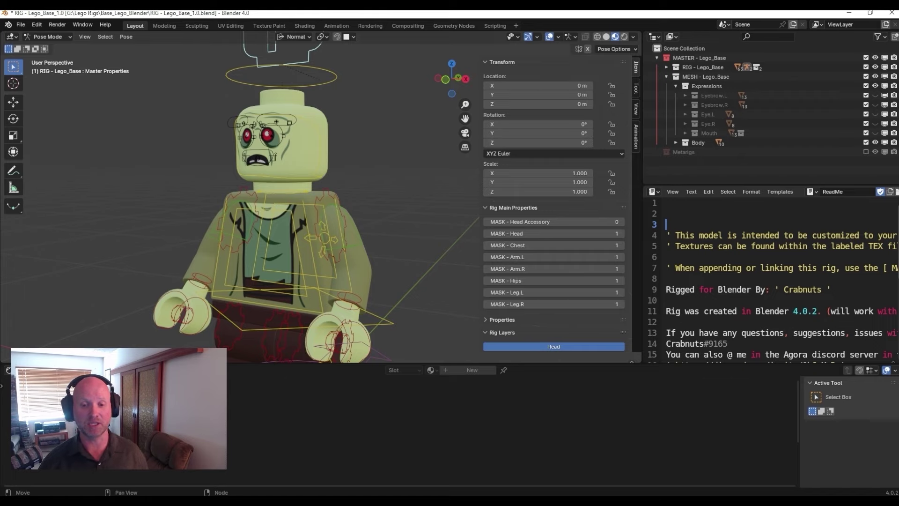
Switch to Photoshop and start saving the texture template under a new name in TEX - Lego_Base, with TIFF as the format
left_click(266, 461)
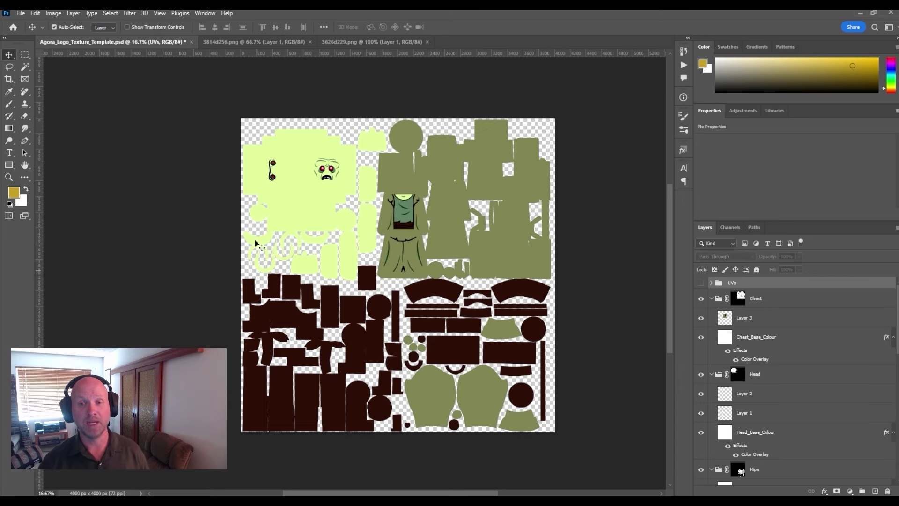
left_click(20, 13)
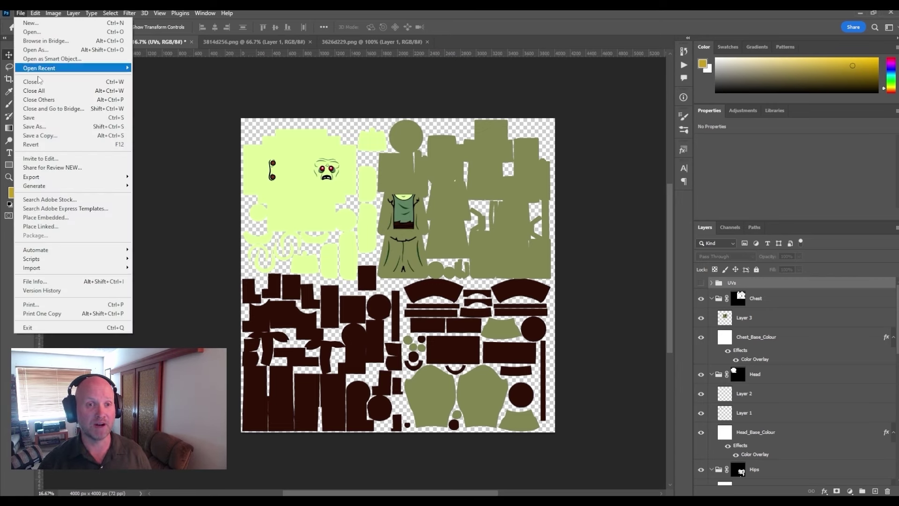
left_click(35, 126)
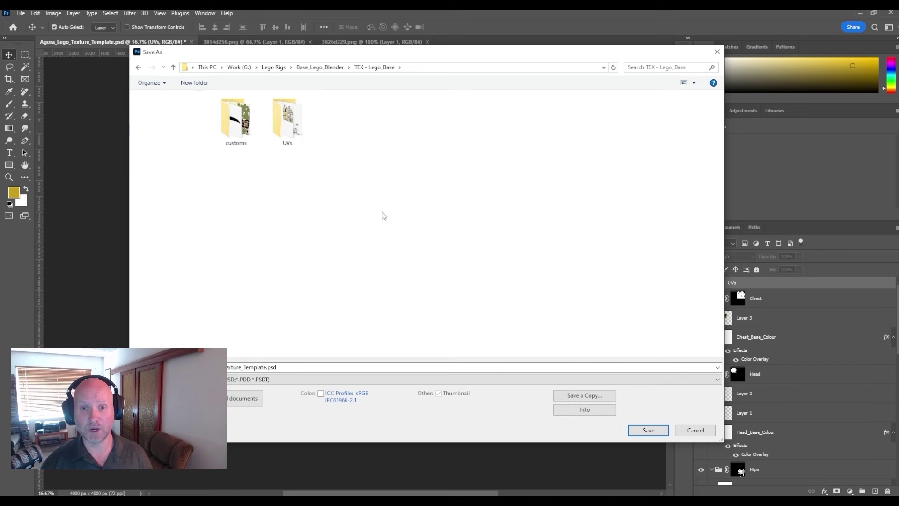
left_click(283, 380)
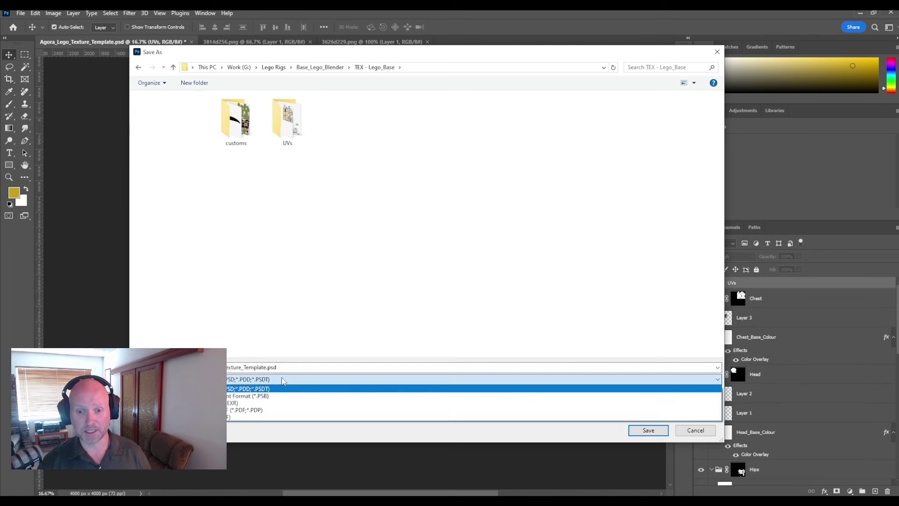
left_click(251, 419)
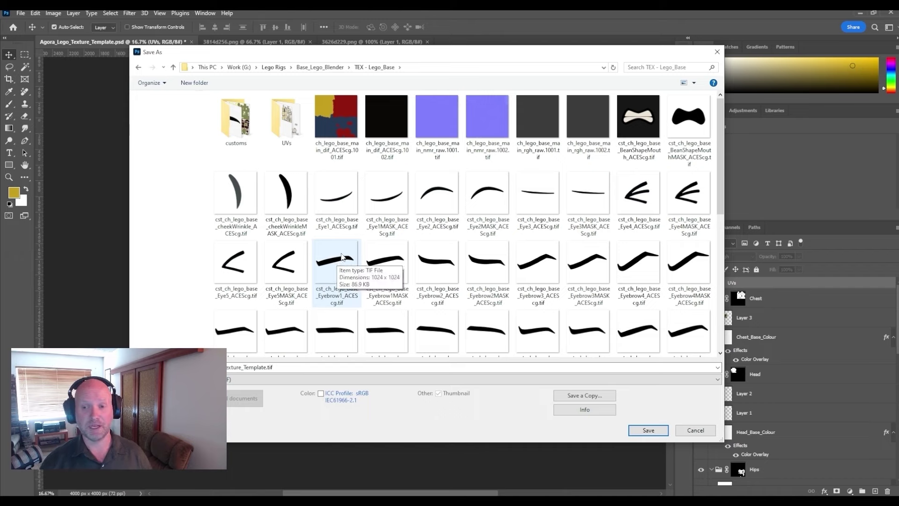
Overwrite ch_lego_base_main_dif_ACEScg.1001.tif with the template, using no image compression and keeping the layers
scroll(347, 253, "down", 4)
scroll(357, 238, "up", 1)
scroll(357, 238, "up", 4)
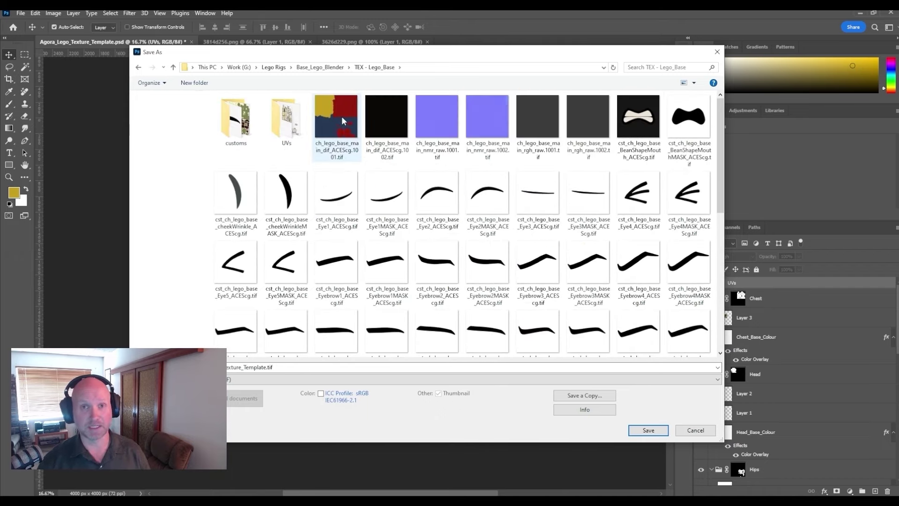
double_click(346, 123)
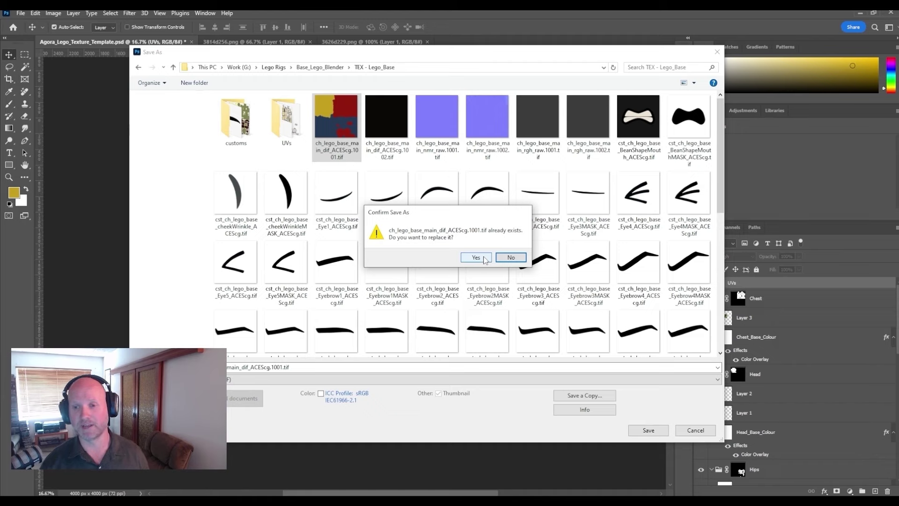
left_click(476, 257)
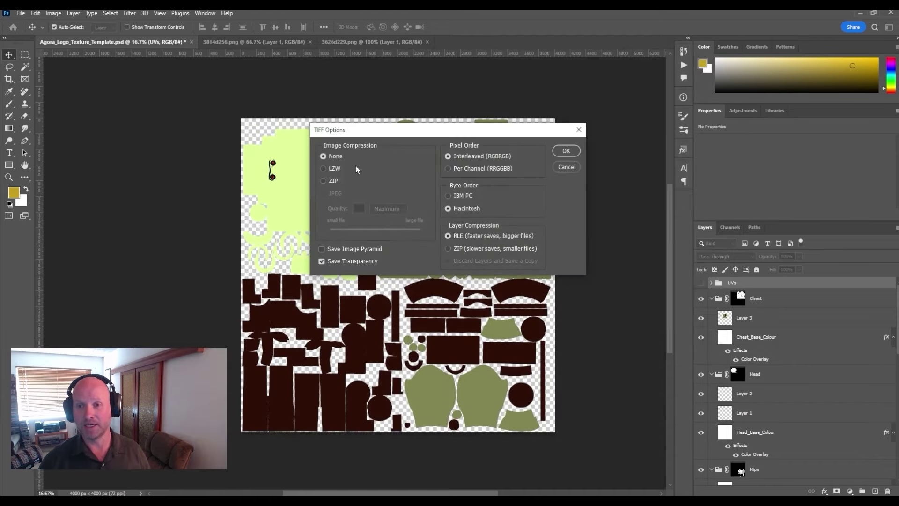
left_click(566, 151)
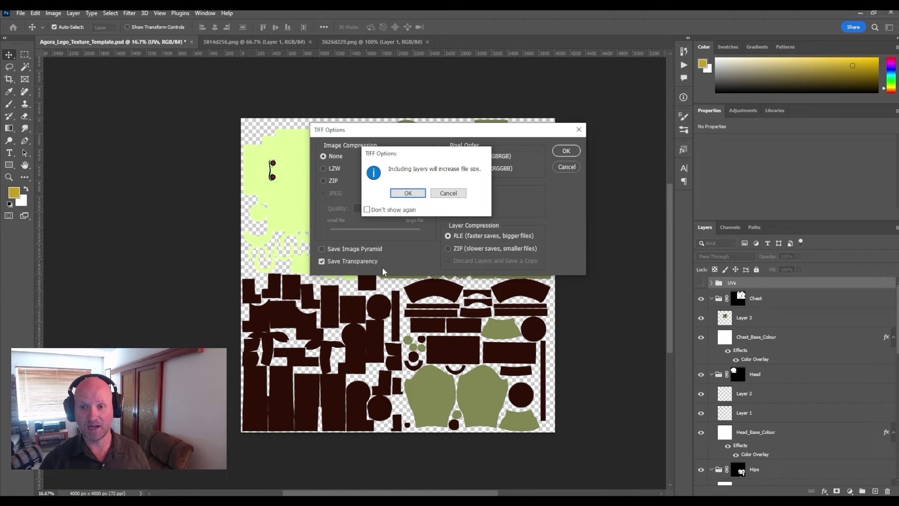
left_click(408, 193)
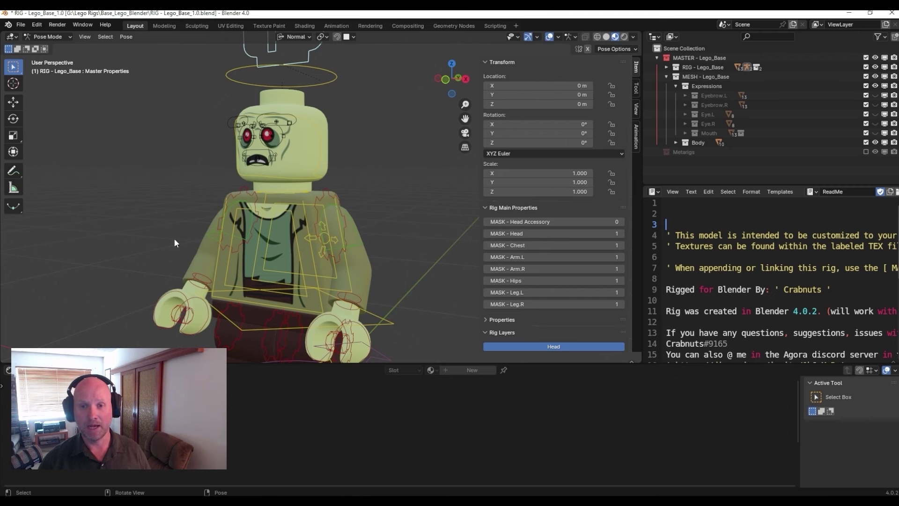
Reopen RIG - Lego_Base_1.0.blend without saving the changes, dismiss the script warning, and set the viewport shading to Material Preview
left_click(21, 26)
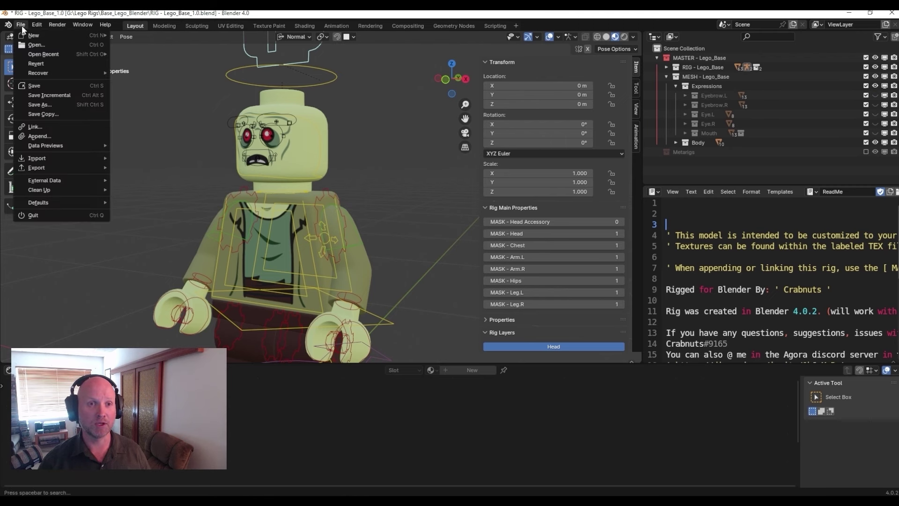
left_click(43, 44)
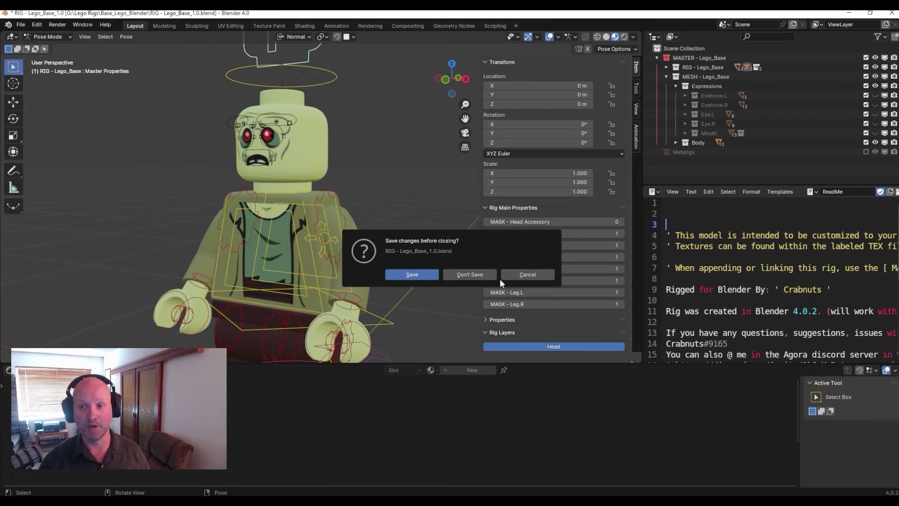
left_click(485, 274)
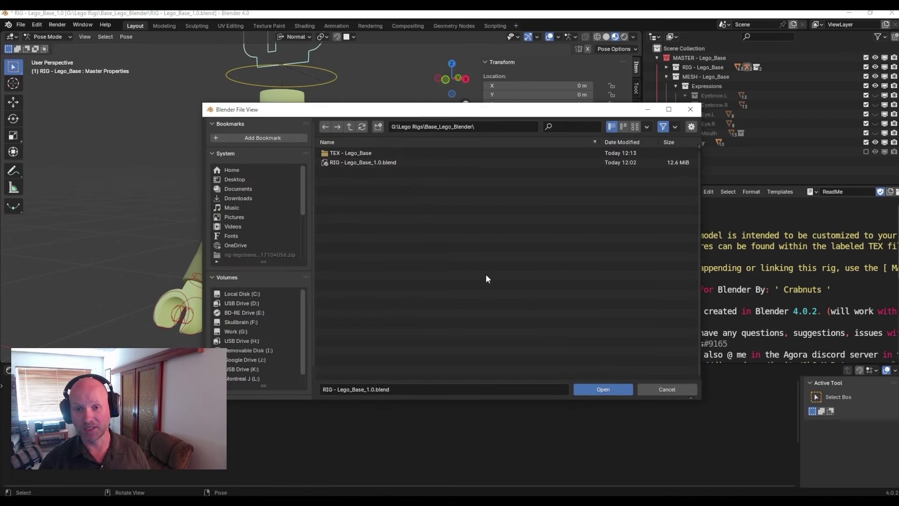
left_click(368, 164)
double_click(368, 164)
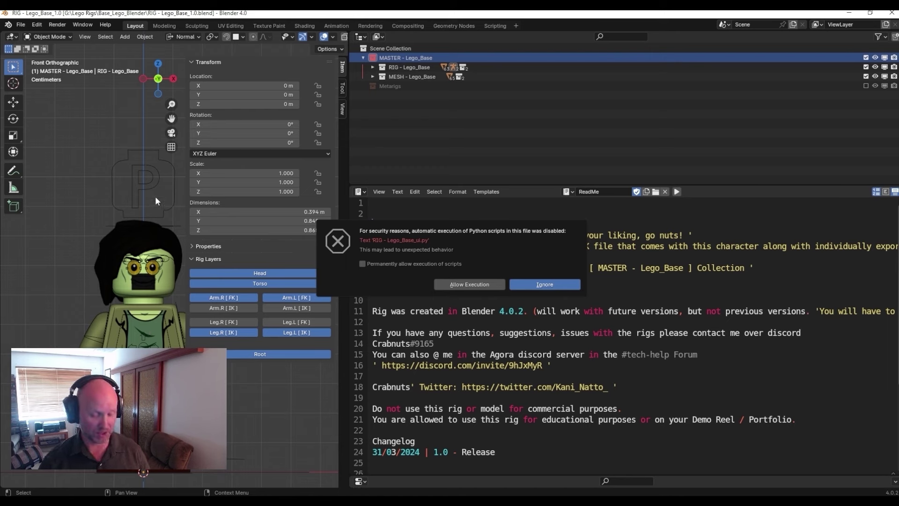
key("Escape")
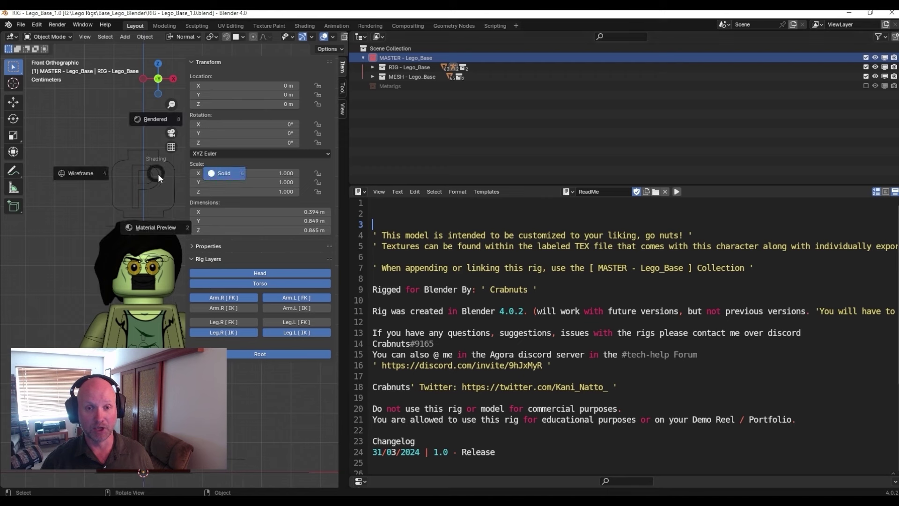
key("z")
left_click(155, 228)
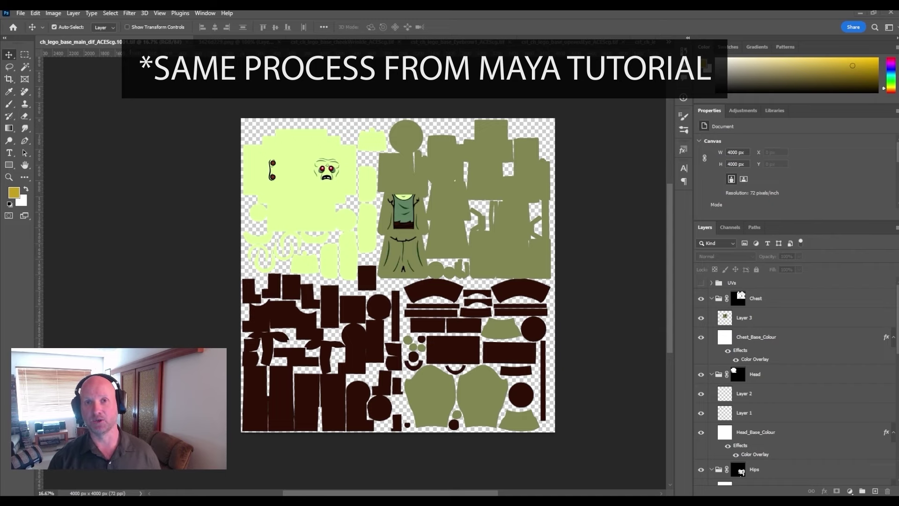
Switch to Photoshop and examine the expression textures in TEX - Lego_Base, including the open Eyebrow1, openedEye, StandardMouth and cheekWrinkle TIFFs
left_click_drag(0, 188, 444, 104)
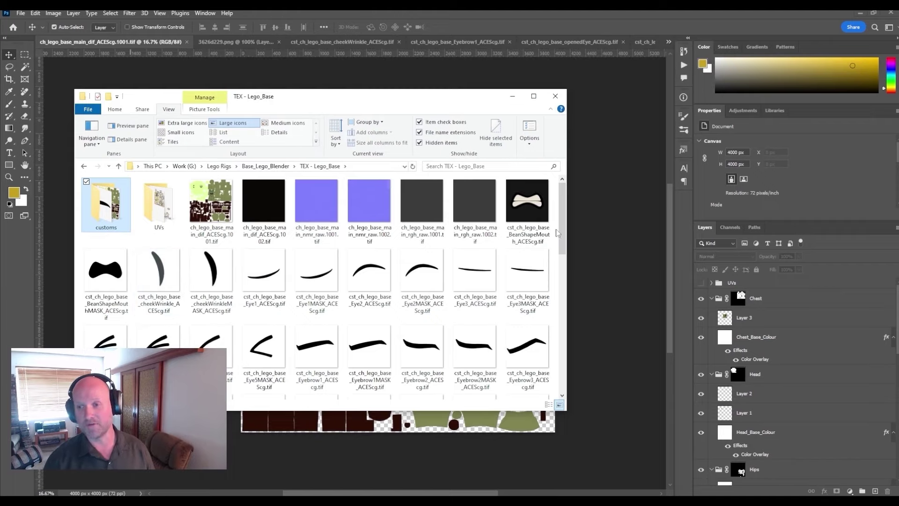
scroll(558, 233, "down", 3)
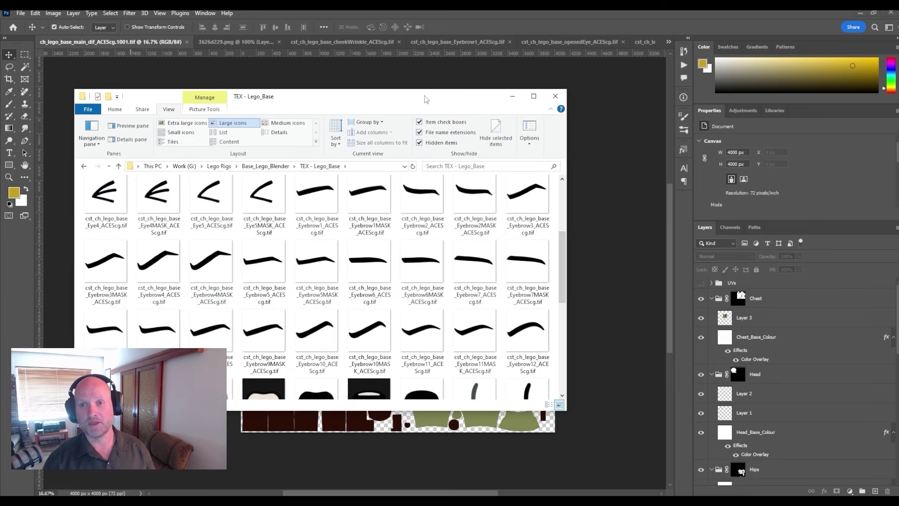
left_click_drag(426, 99, 356, 98)
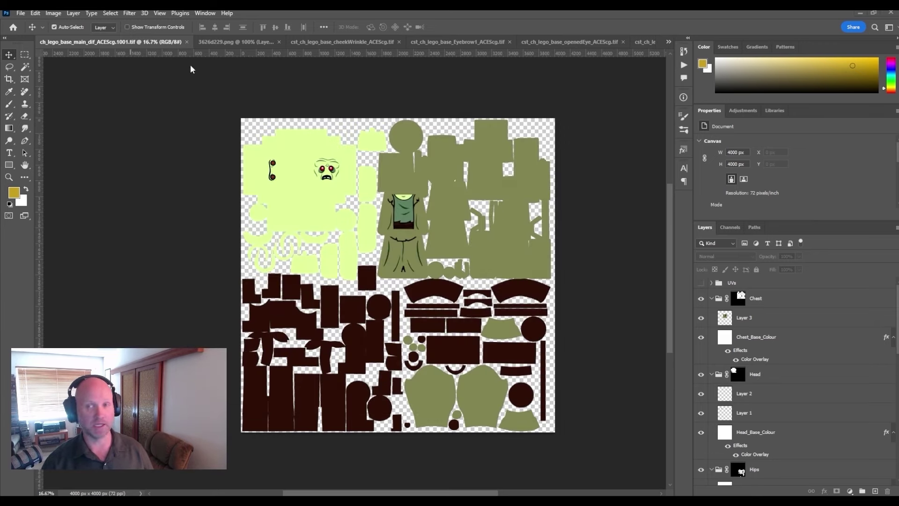
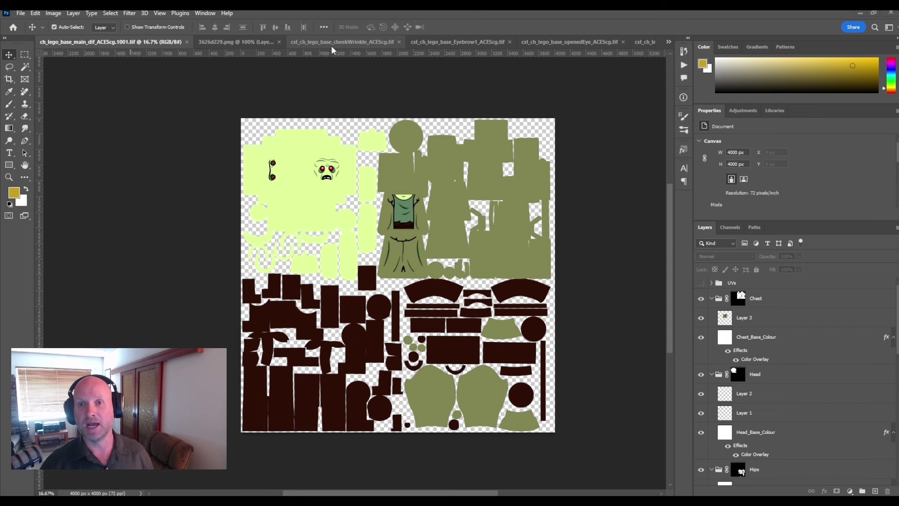
left_click(435, 43)
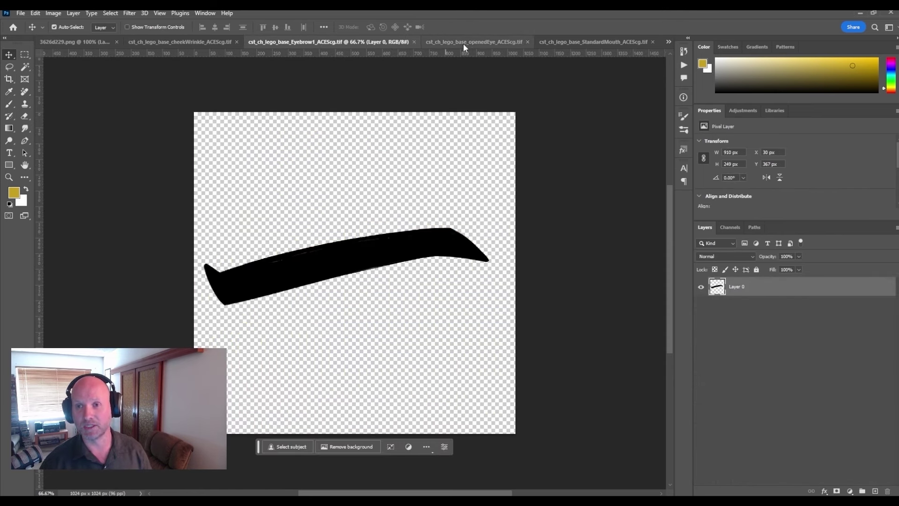
left_click(462, 41)
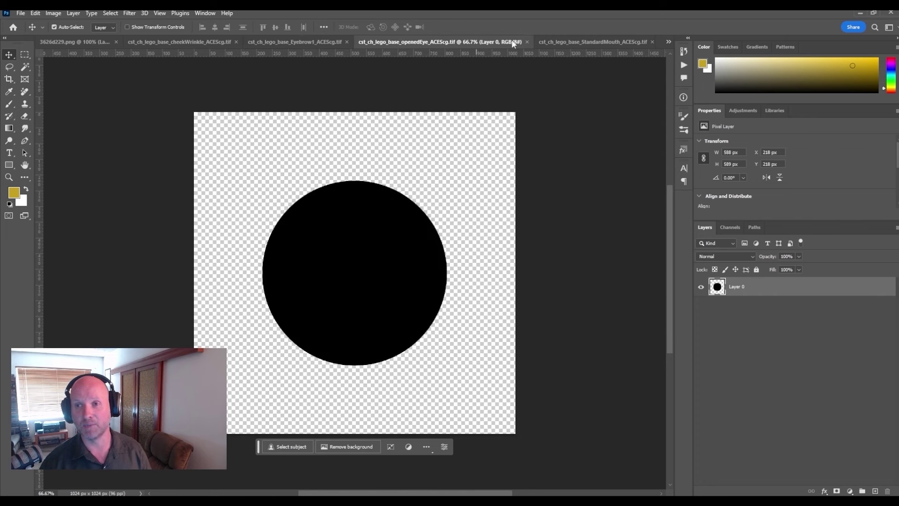
left_click(563, 41)
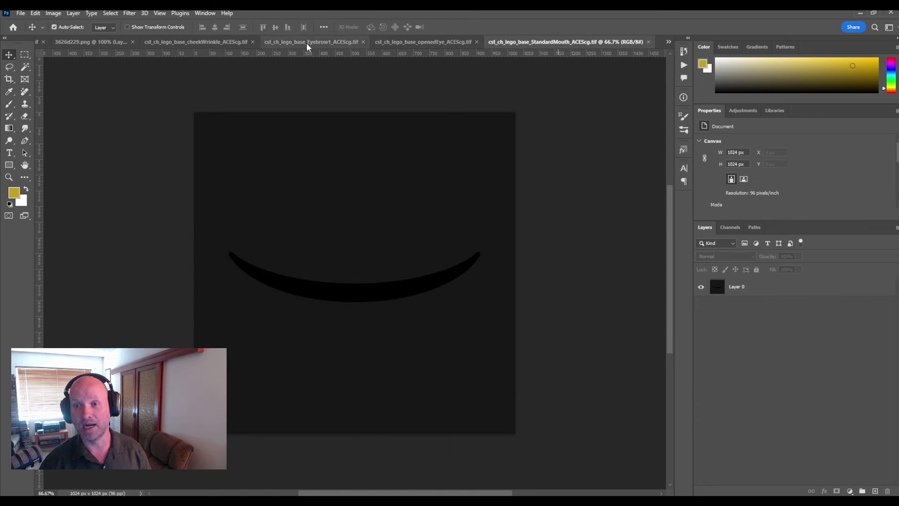
left_click(222, 42)
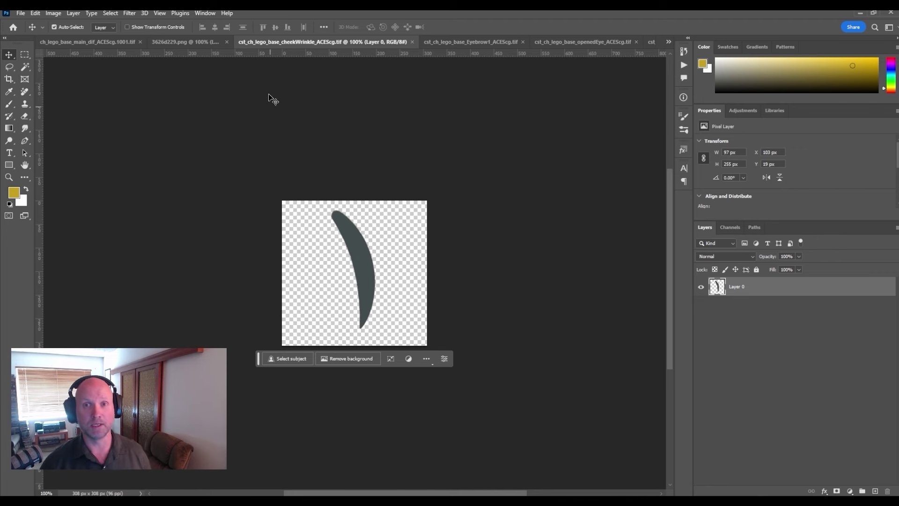
In 3626d229.png, lasso the face's right-hand red eye together with its green shadow and copy it
left_click(161, 43)
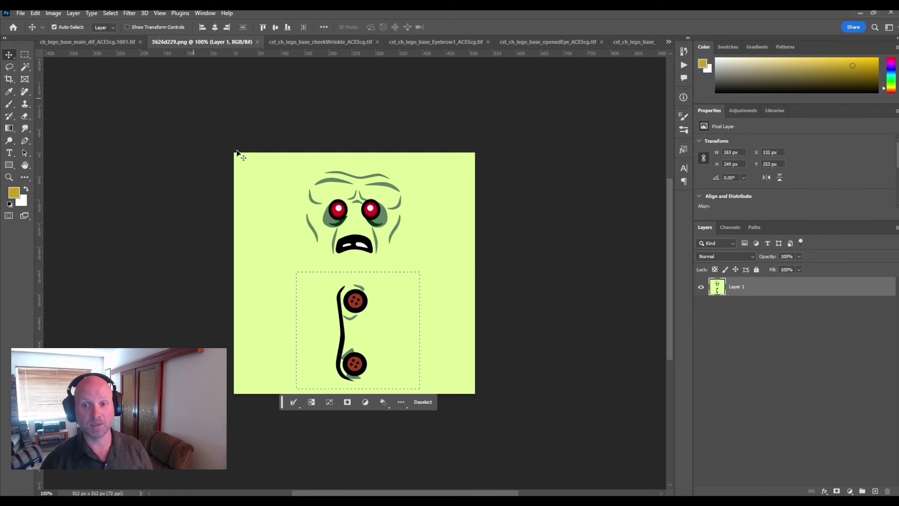
left_click_drag(364, 216, 412, 216)
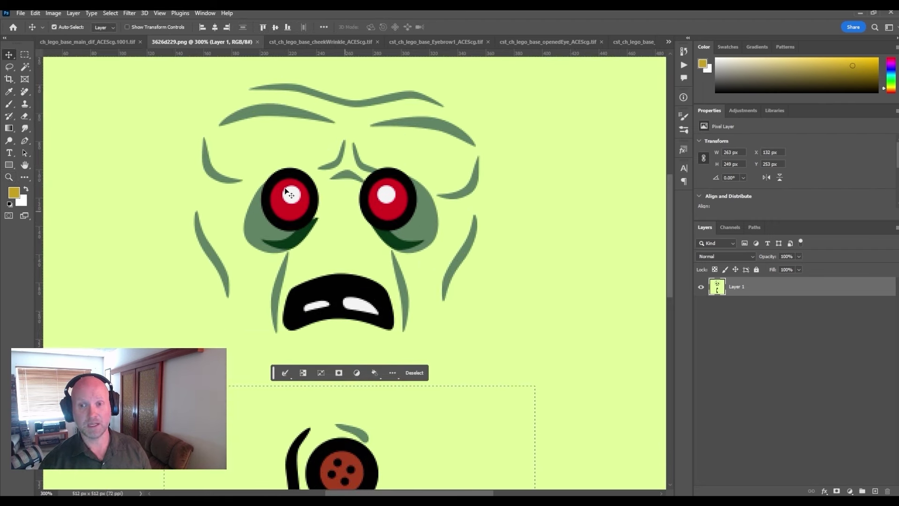
left_click(10, 67)
mouse_move(416, 179)
left_mouse_down()
mouse_move(407, 167)
mouse_move(380, 170)
mouse_move(365, 187)
mouse_move(365, 225)
mouse_move(403, 258)
mouse_move(449, 253)
mouse_move(447, 218)
mouse_move(414, 179)
left_mouse_up()
key("shift")
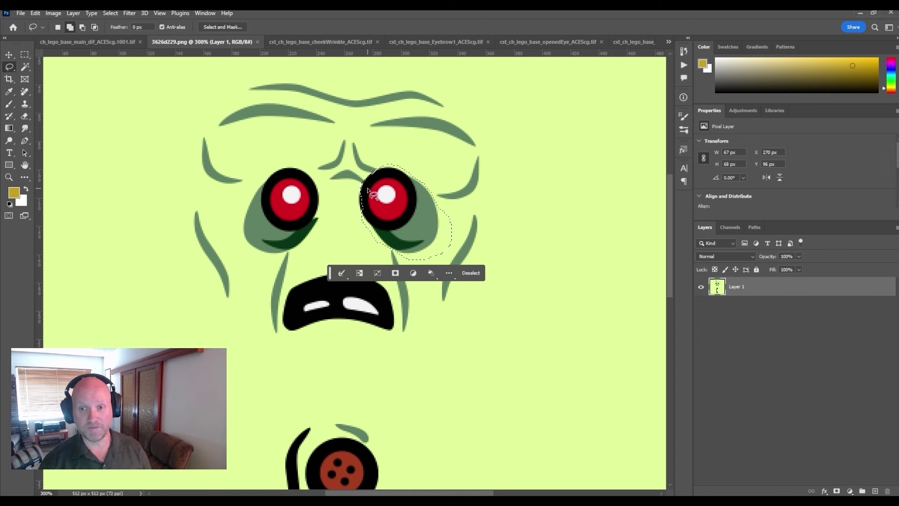
mouse_move(366, 197)
left_mouse_down("shift")
mouse_move(361, 225)
mouse_move(380, 187)
left_mouse_up("shift")
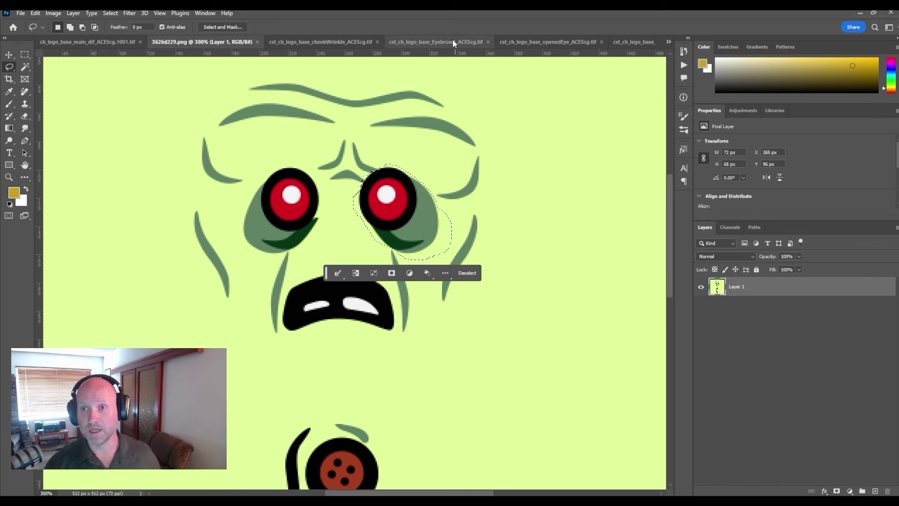
Paste the copied eye into cst_ch_lego_base_openedEye_ACEScg.tif and enlarge it to about 742 × 700 px over the black circle
left_click(541, 42)
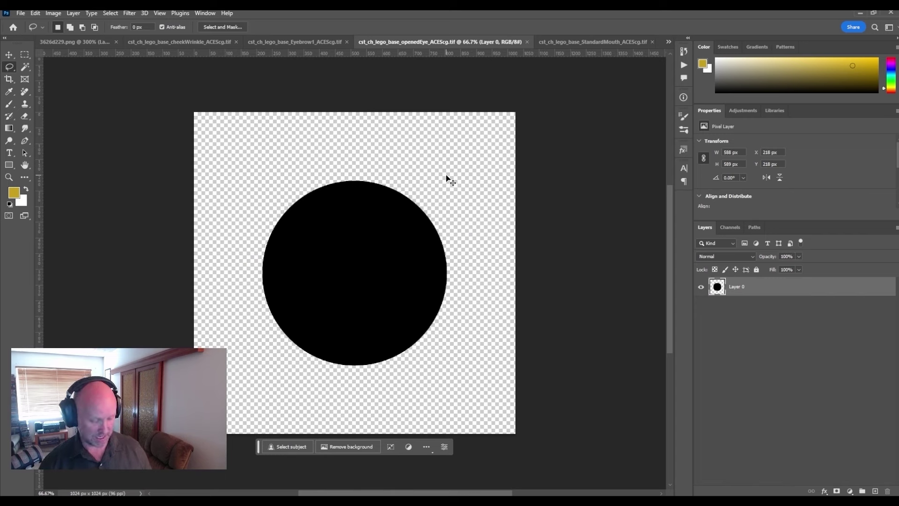
key("ctrl+v")
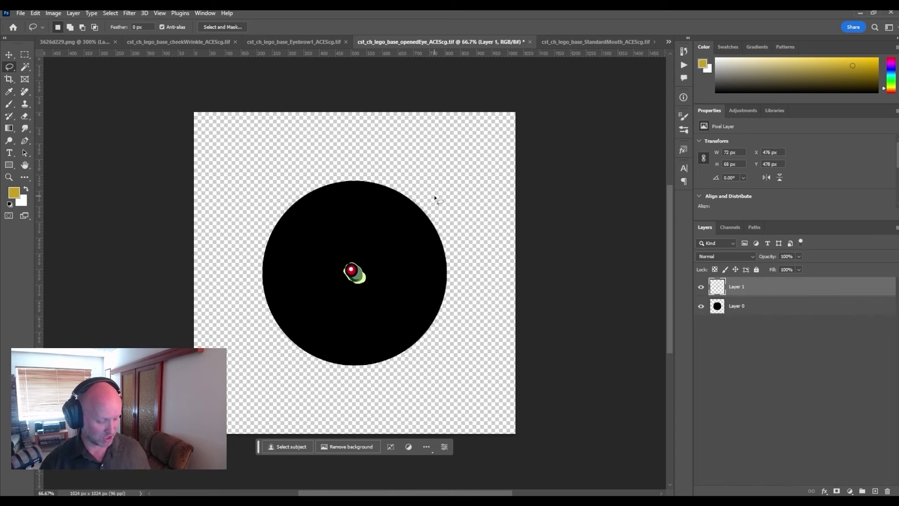
key("ctrl+t")
left_click_drag(366, 261, 471, 163, "alt")
key("Return")
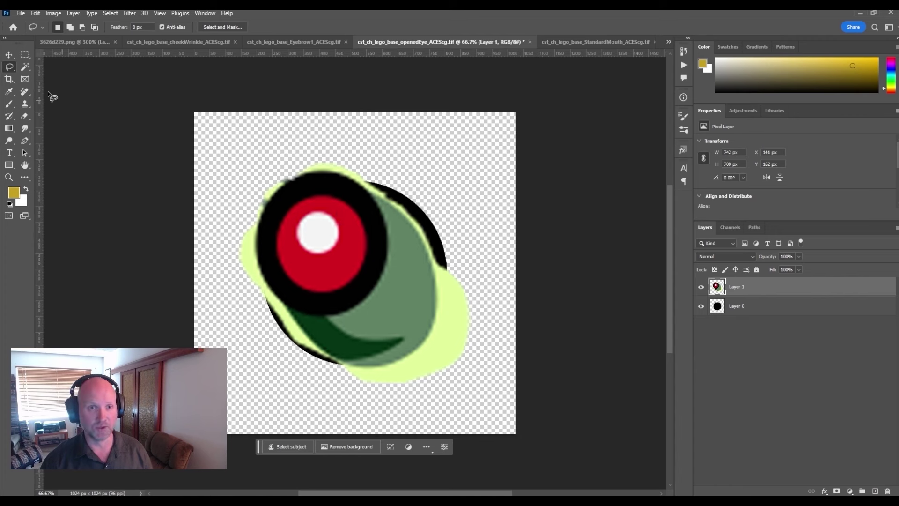
Fill a circular selection about 319 px wide over the pasted eye's iris and highlight with the sampled red
mouse_move(25, 55)
left_mouse_down()
mouse_move(47, 74)
mouse_move(55, 68)
left_mouse_up()
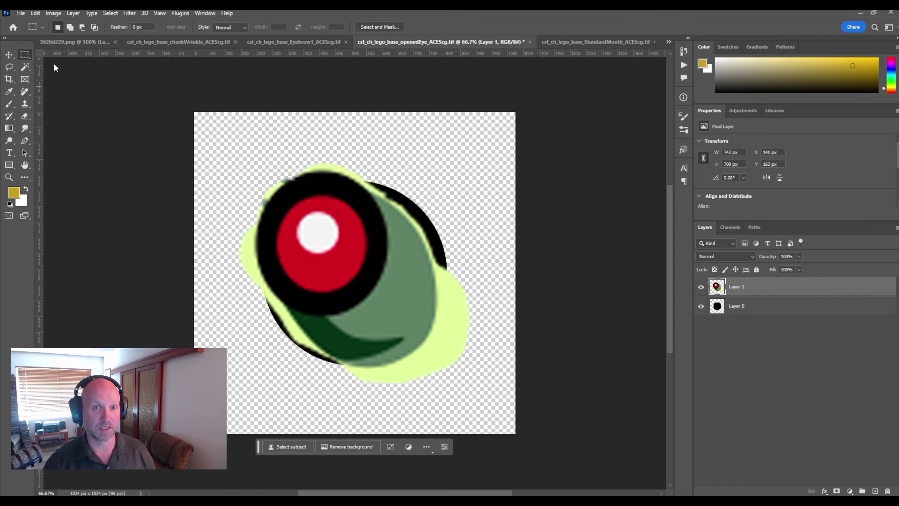
key("i")
left_click(322, 273)
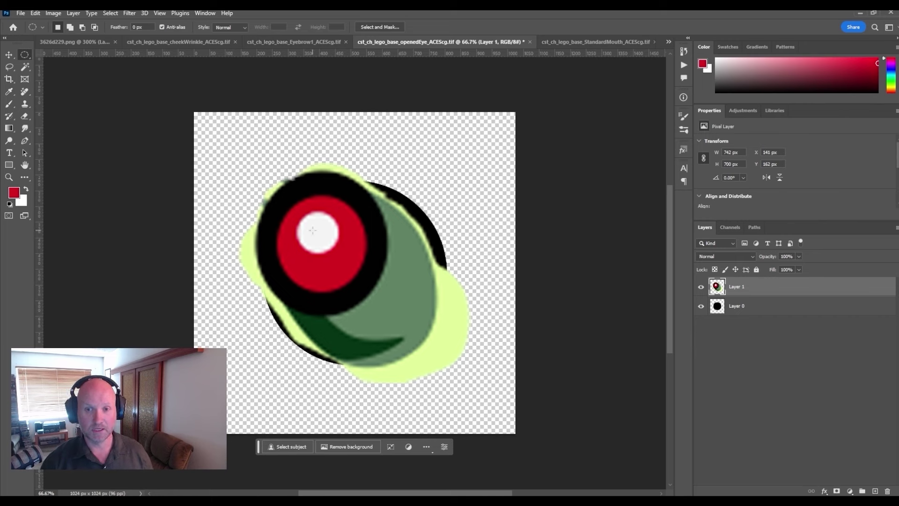
left_click_drag(319, 236, 372, 307, "alt+shift")
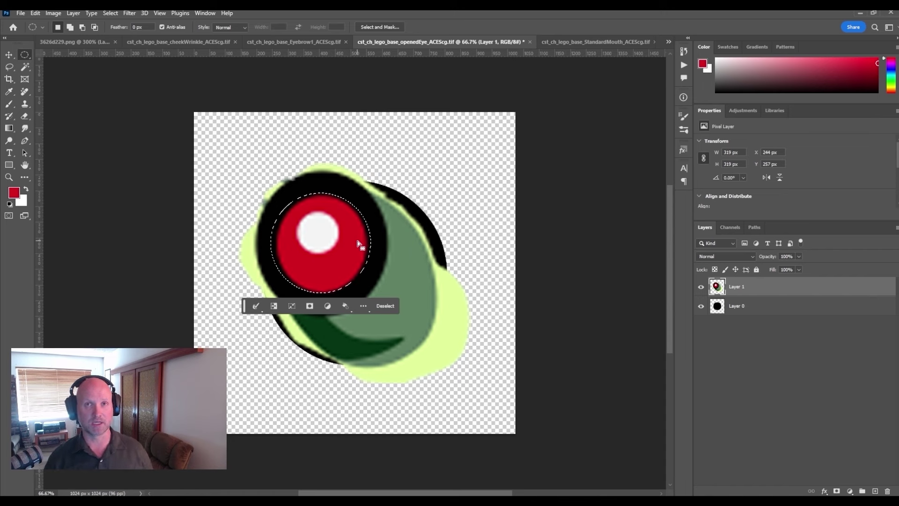
key("alt+BackSpace")
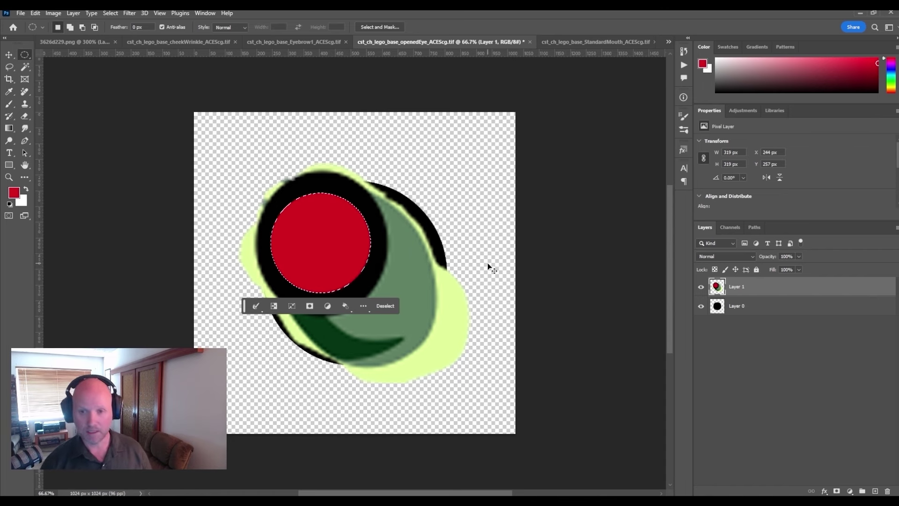
key("ctrl+d")
Add an empty layer directly beneath the pasted eye's Layer 1
left_click_drag(754, 287, 875, 490)
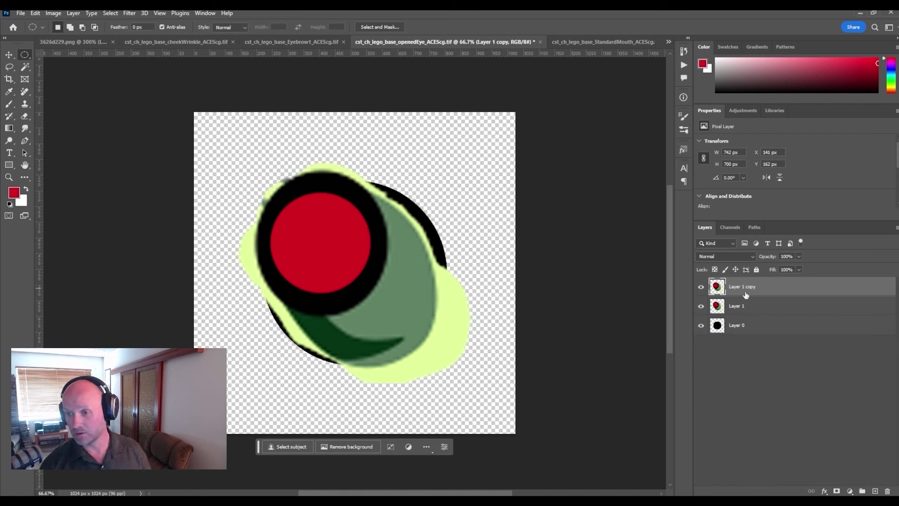
key("ctrl+z")
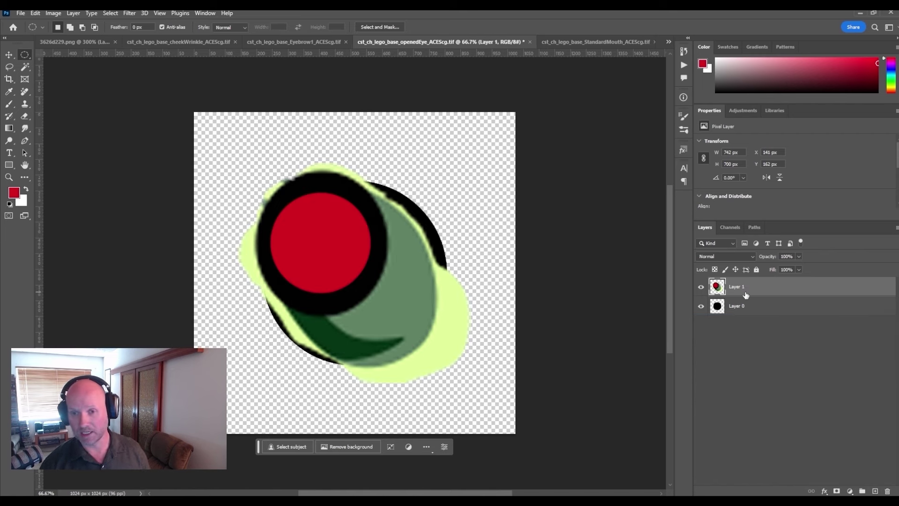
left_click(874, 491)
left_click_drag(769, 290, 775, 317)
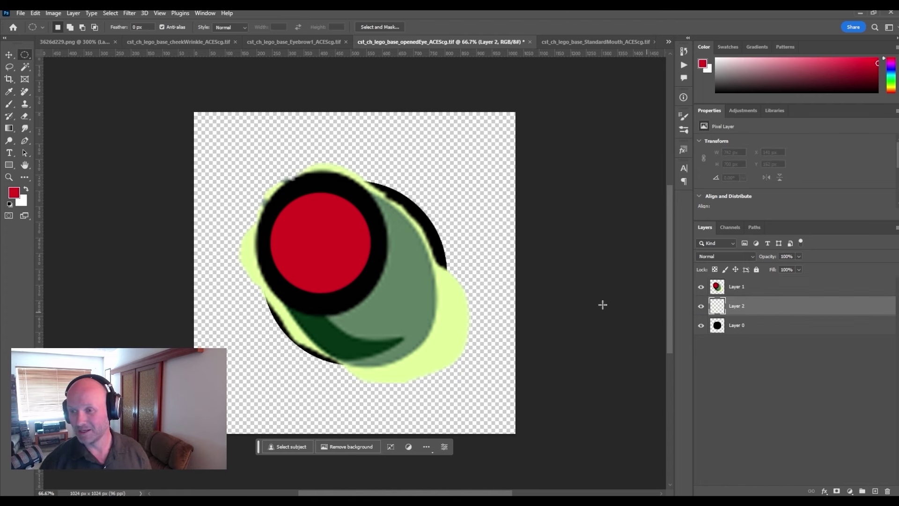
Select the red iris on Layer 1 with the Magic Wand and fill that area with black on Layer 2
left_click(25, 66)
left_click(347, 238)
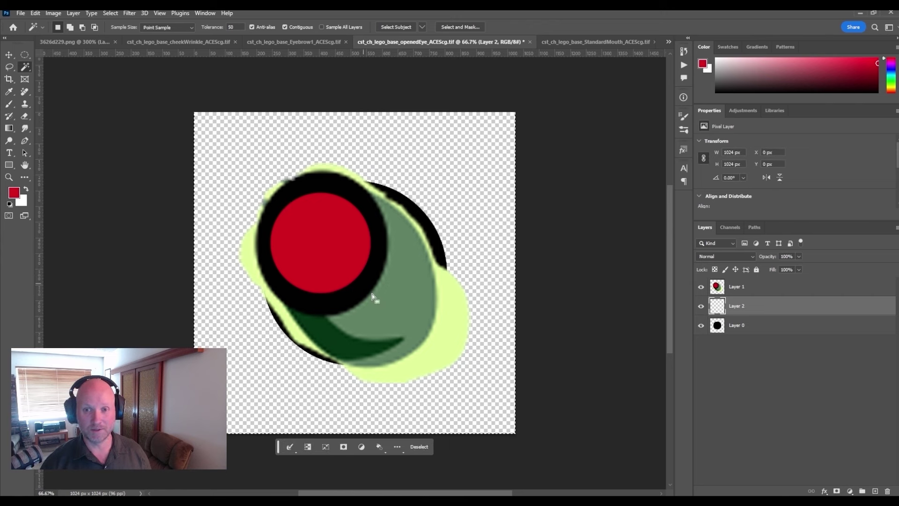
key("ctrl+d")
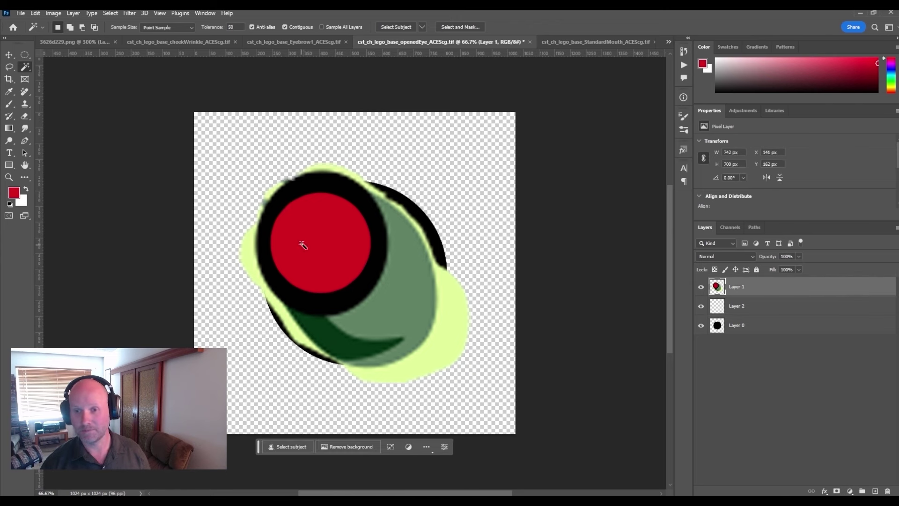
left_click(303, 243)
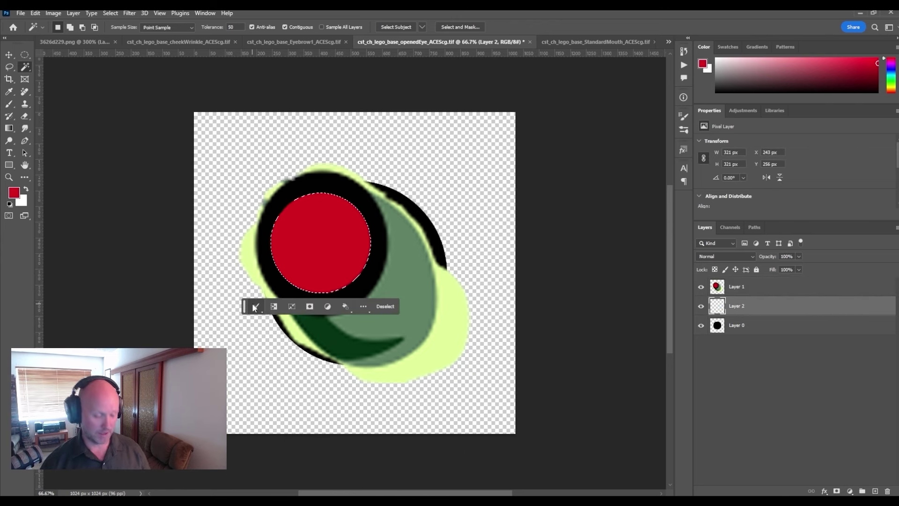
key("d")
key("alt+BackSpace")
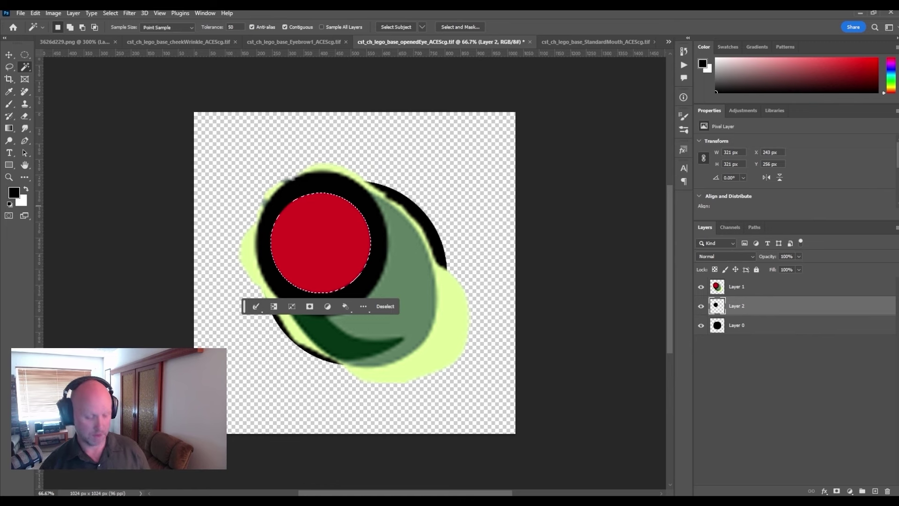
Enlarge Layer 2's black circle from its centre to about 445 px wide, matching the eye's black rim
key("ctrl+t")
left_click_drag(376, 191, 402, 187, "alt")
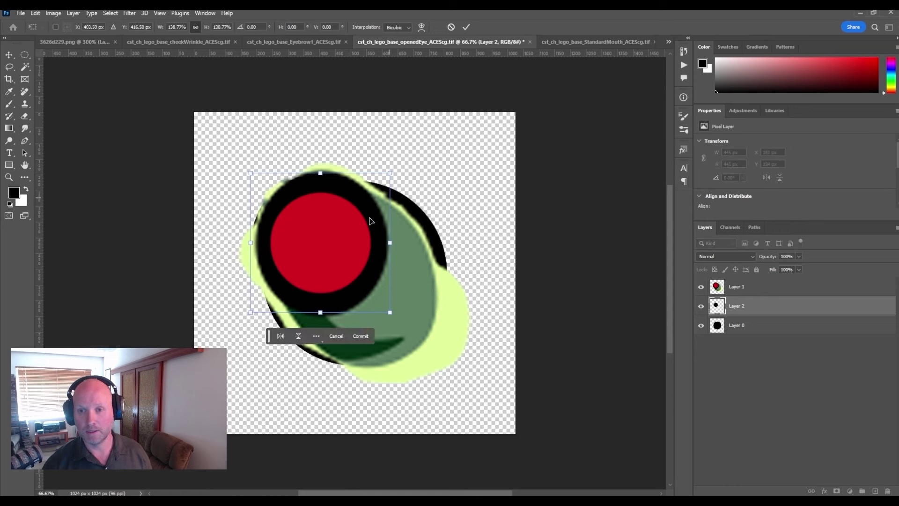
key("Return")
Delete Layer 1 and Layer 2 from the openedEye texture, leaving only Layer 0
key("w")
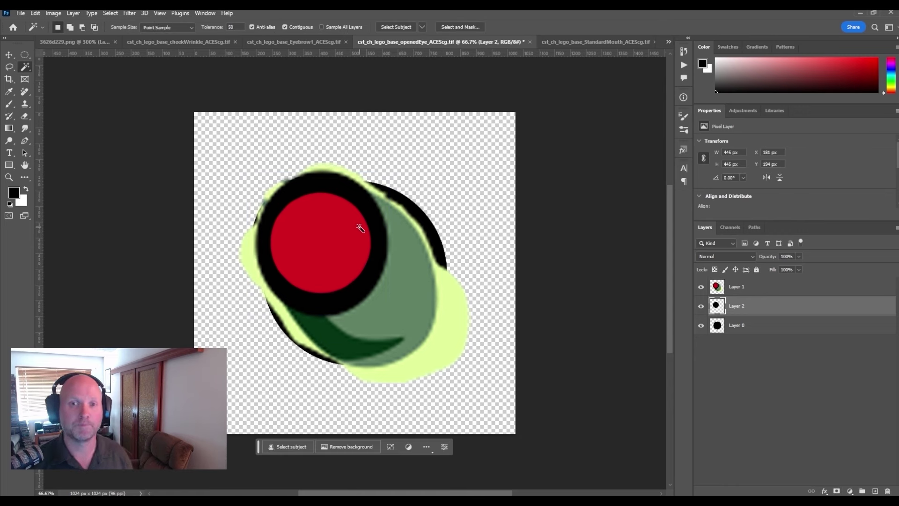
left_click(778, 285, "shift")
left_click_drag(778, 285, 888, 491)
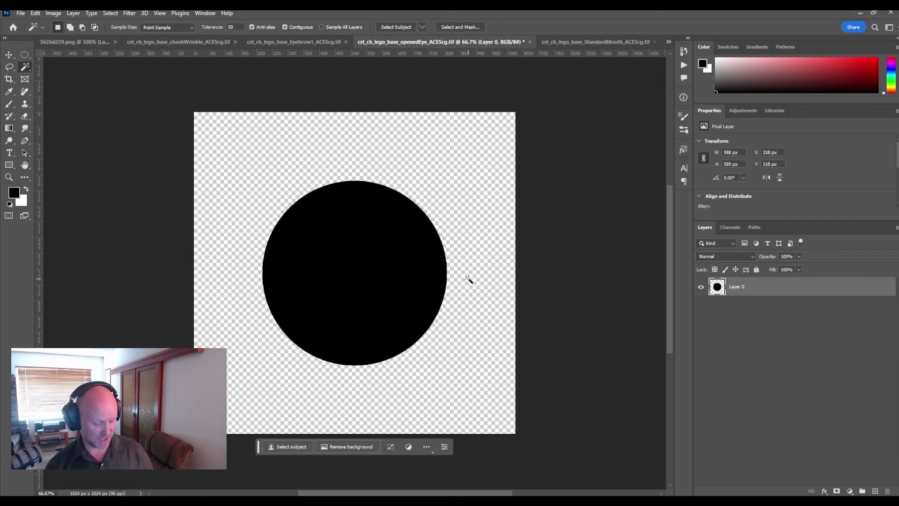
Paste the copied eye into the openedEye texture and enlarge it to about 937 × 885 px, centred over the canvas
key("ctrl+v")
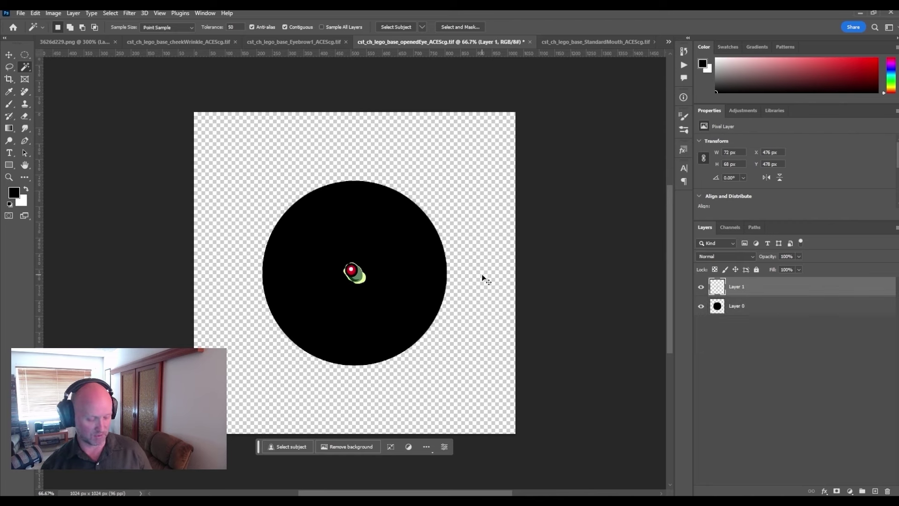
key("ctrl+t")
left_click_drag(366, 261, 509, 139)
left_click_drag(361, 214, 381, 241)
key("Return")
key("w")
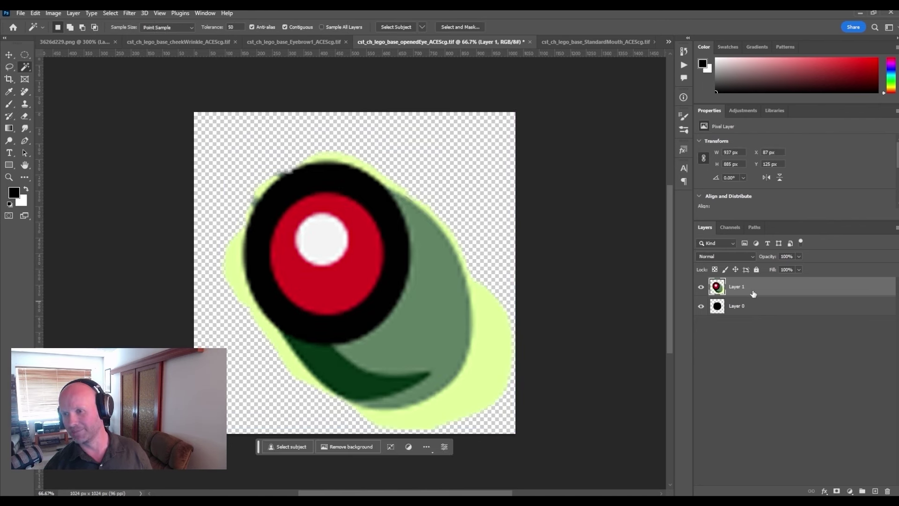
On a new layer, make a circular selection about 427 px wide over the iris and fill it with the sampled iris red
left_click(875, 491)
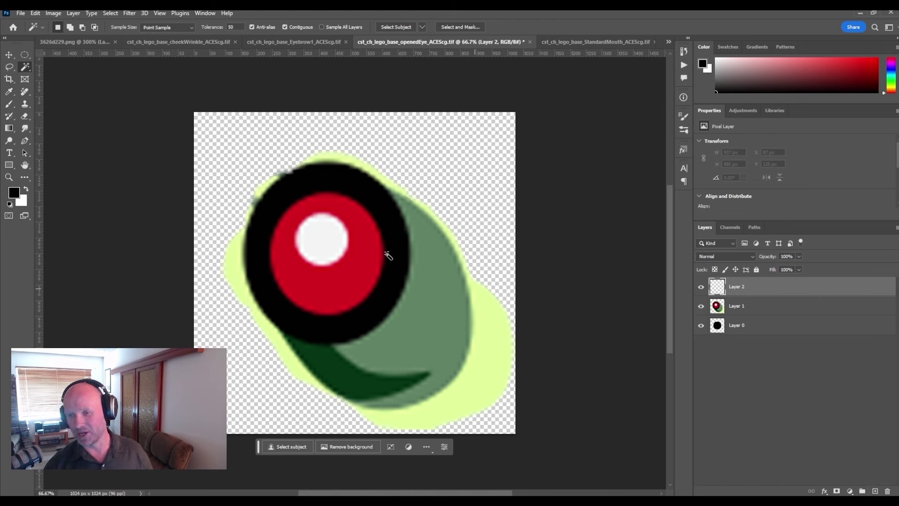
left_click(27, 57)
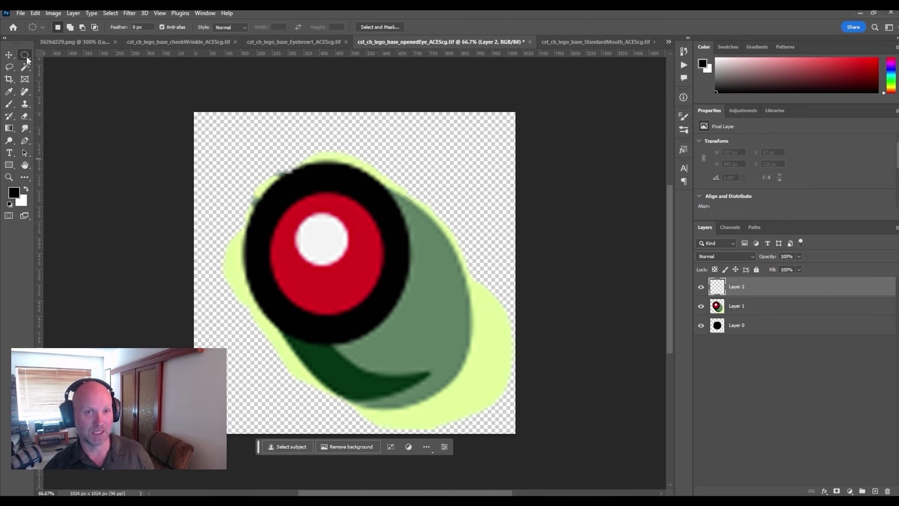
left_click_drag(326, 264, 392, 333, "alt+shift")
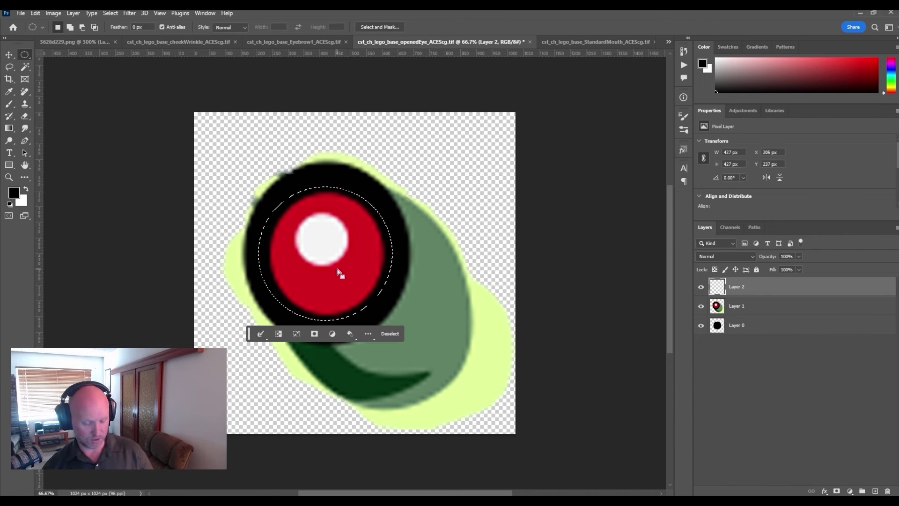
key("i")
left_click(350, 283)
key("m")
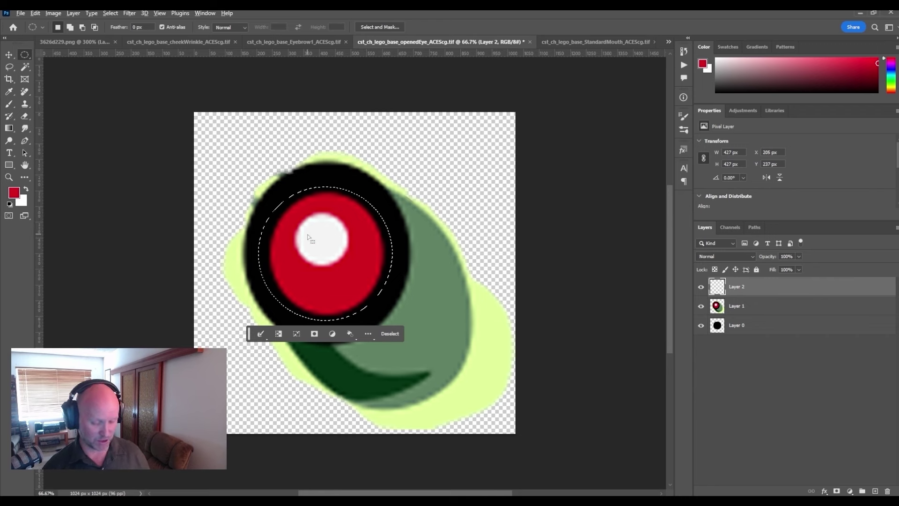
key("alt+BackSpace")
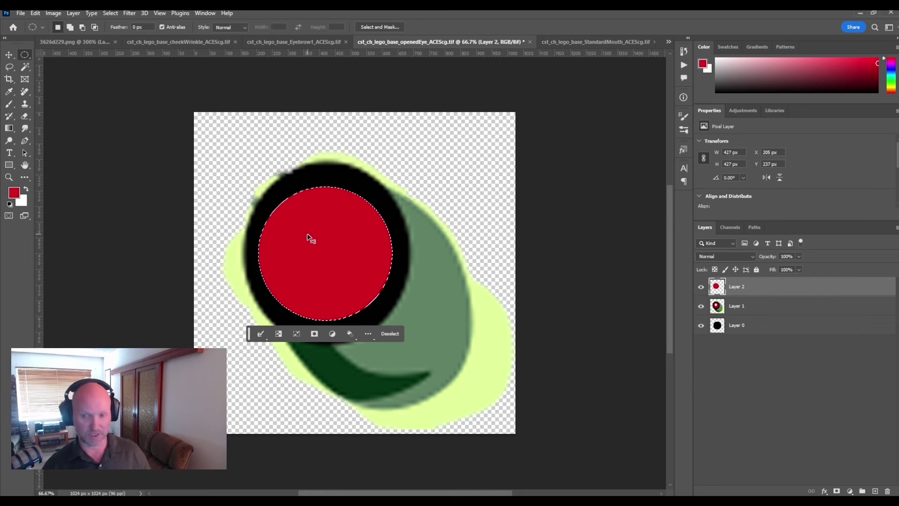
key("ctrl+d")
Duplicate Layer 2 and enlarge the lower red circle from its centre to about 595 px wide
left_click_drag(763, 298, 875, 491)
left_click(742, 309)
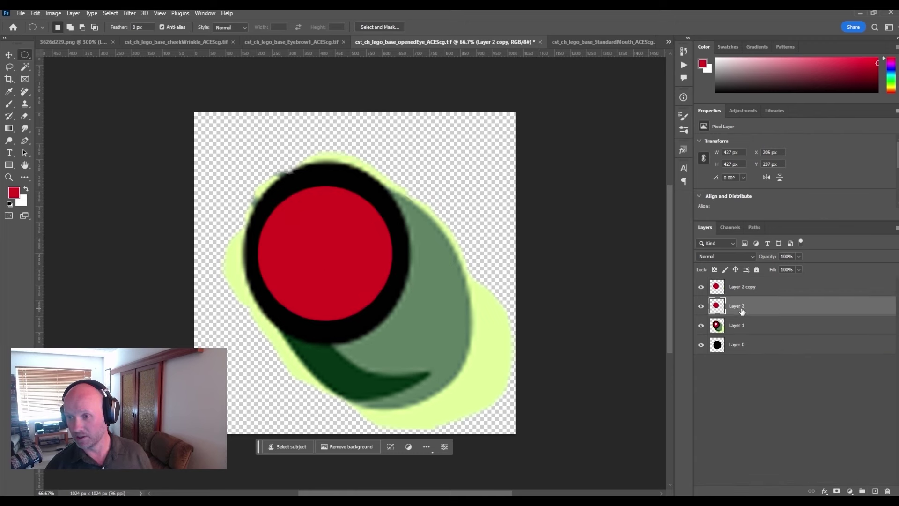
key("ctrl+t")
left_click_drag(403, 187, 429, 162, "alt")
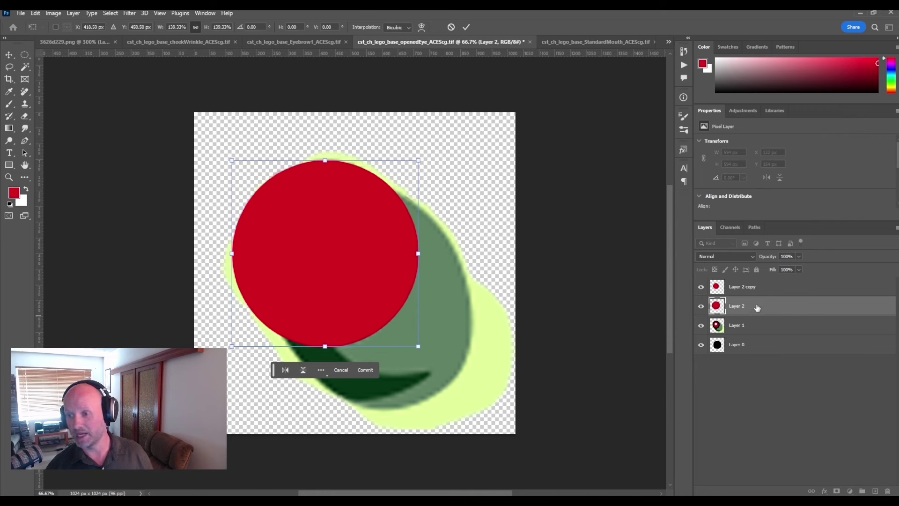
key("Return")
Load the enlarged circle on Layer 2 as a selection and fill it with black
left_click(717, 305, "ctrl")
key("d")
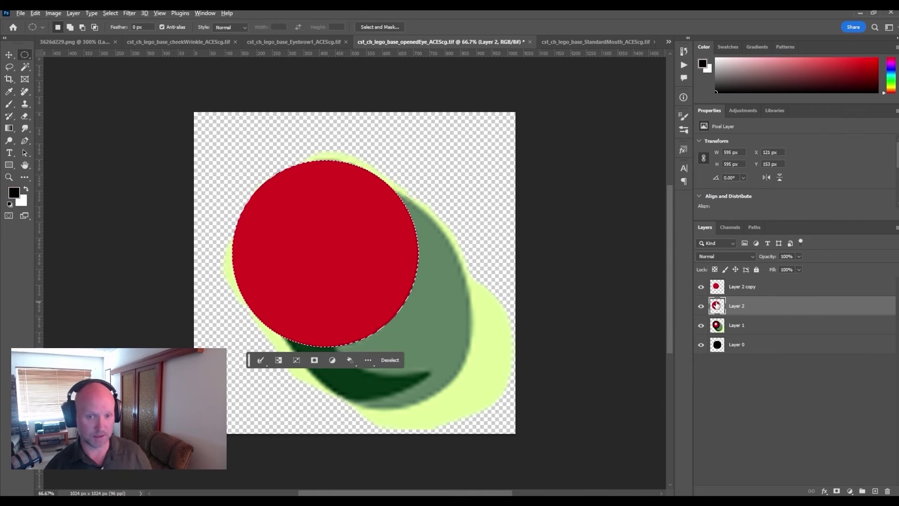
key("alt+BackSpace")
key("ctrl+d")
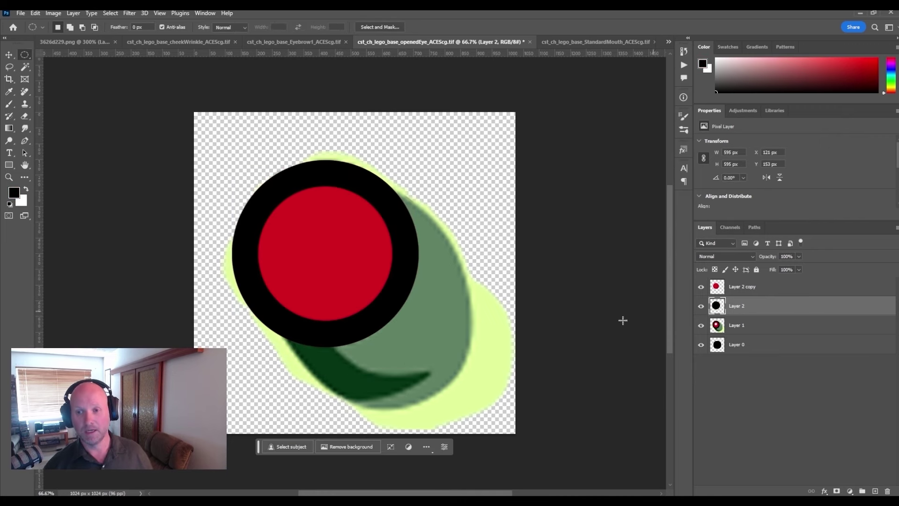
Select the light-green surround on Layer 1 with the Magic Wand and delete it
left_click(27, 67)
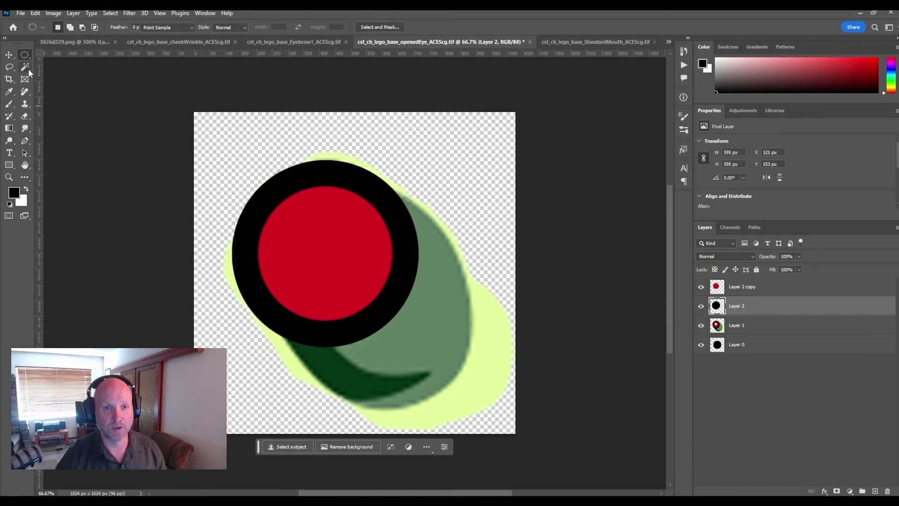
left_click(737, 325)
left_click(497, 380)
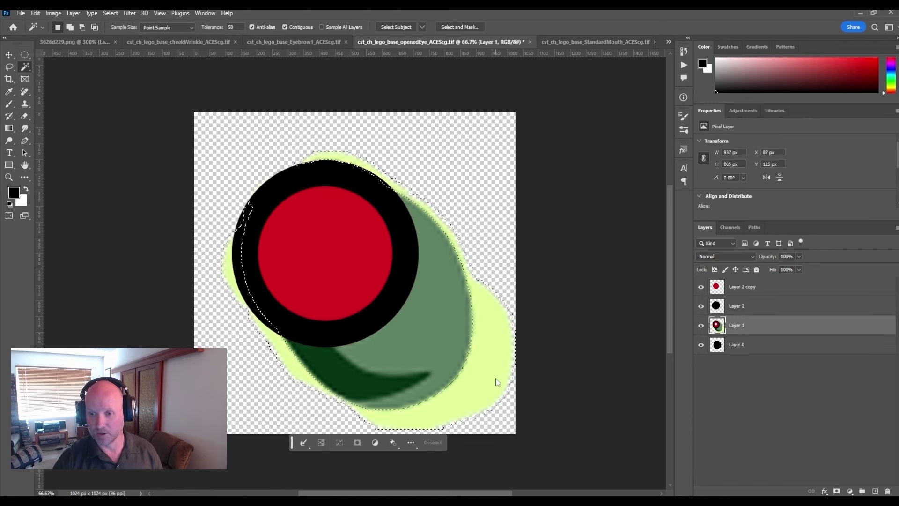
key("Delete")
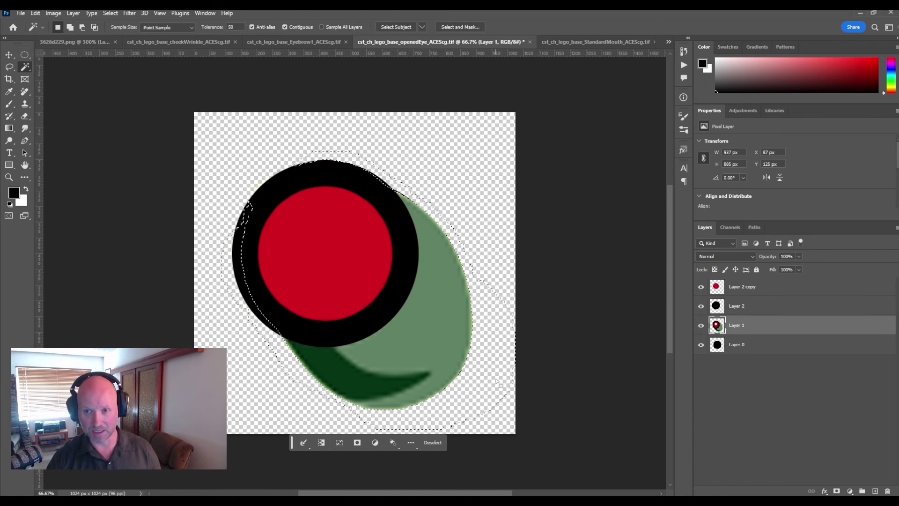
key("ctrl+d")
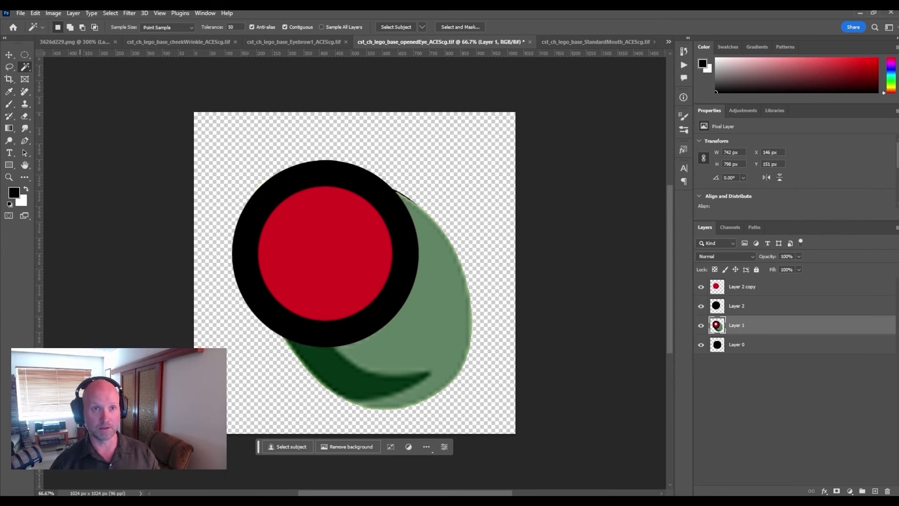
Hide Layer 0 and merge all four layers of the openedEye texture into one
left_click(25, 13)
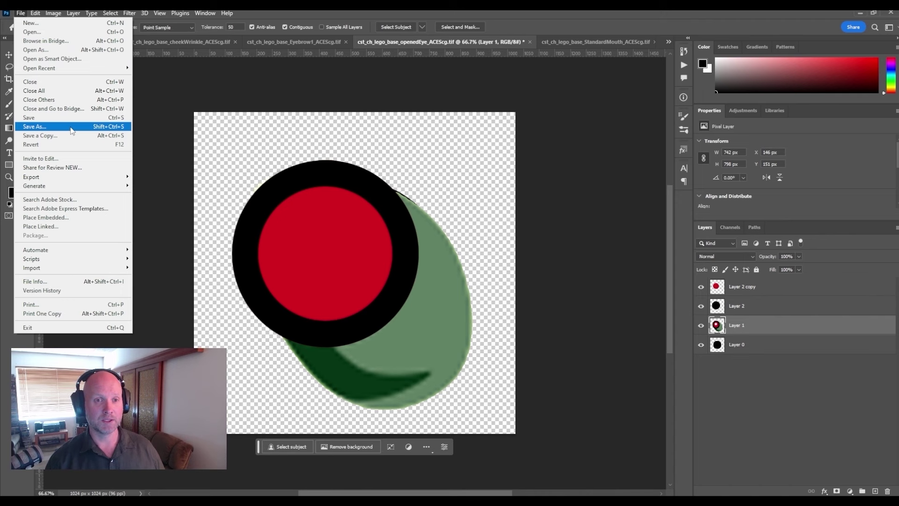
left_click(778, 302)
left_click(774, 292)
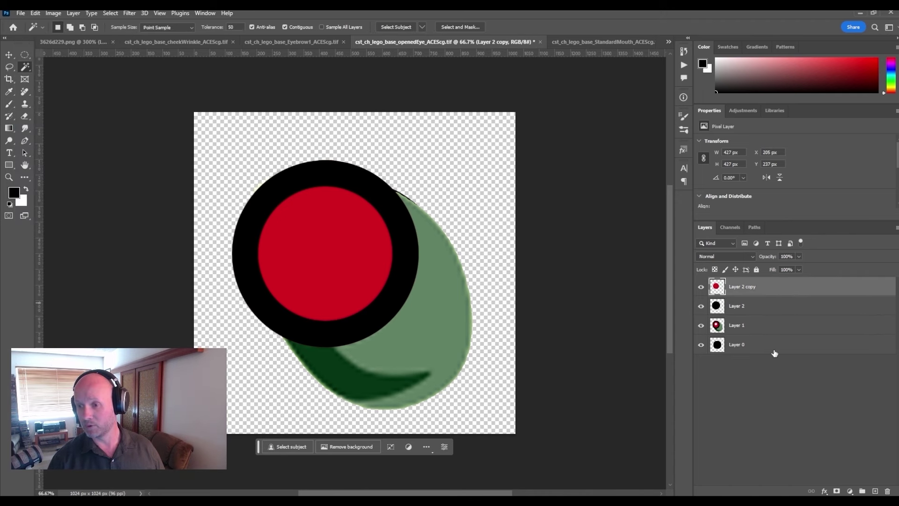
left_click(775, 349, "shift")
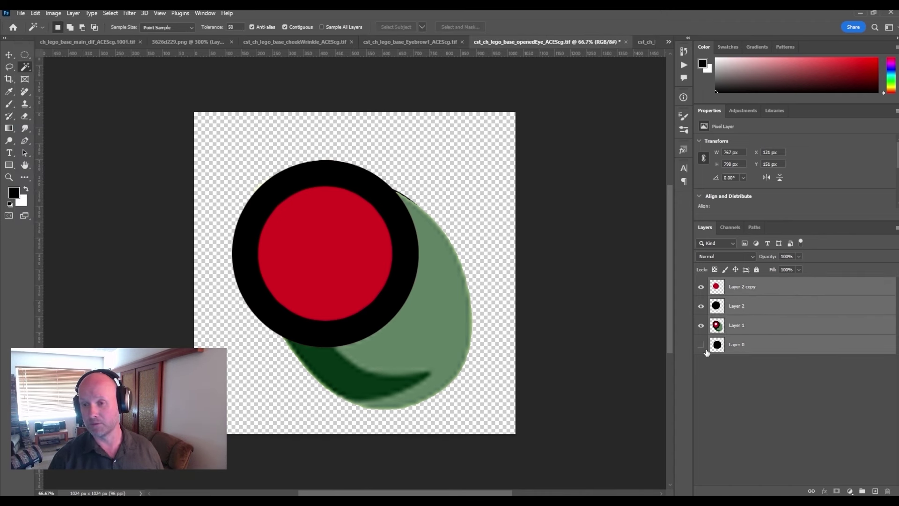
right_click(762, 344)
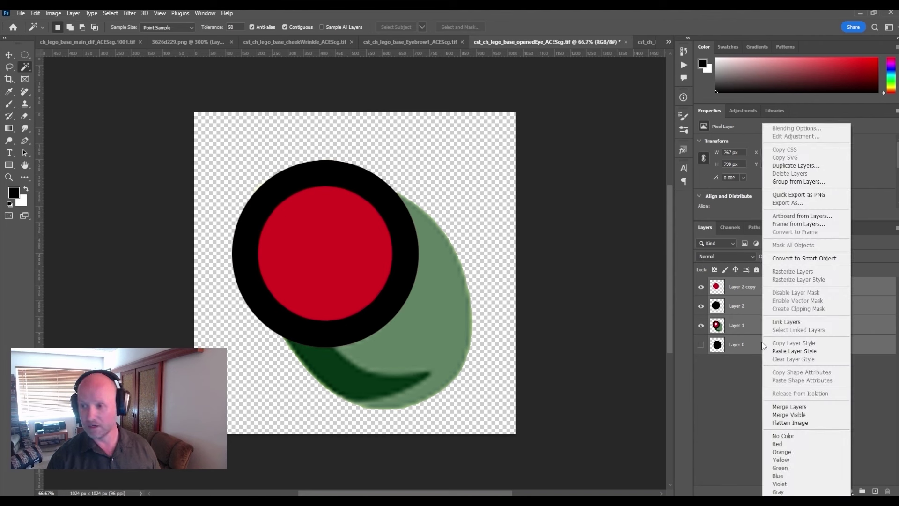
left_click(791, 408)
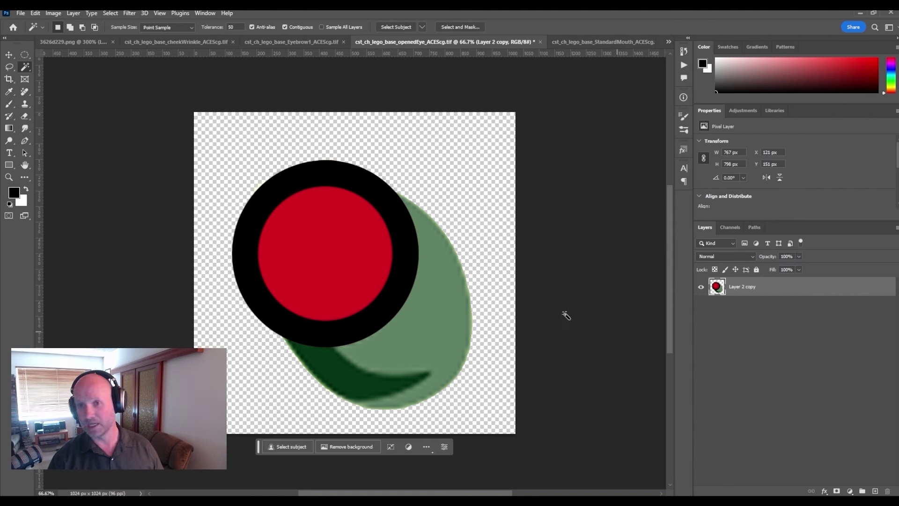
Save the openedEye texture and check its thumbnail in the TEX - Lego_Base folder
key("ctrl+s")
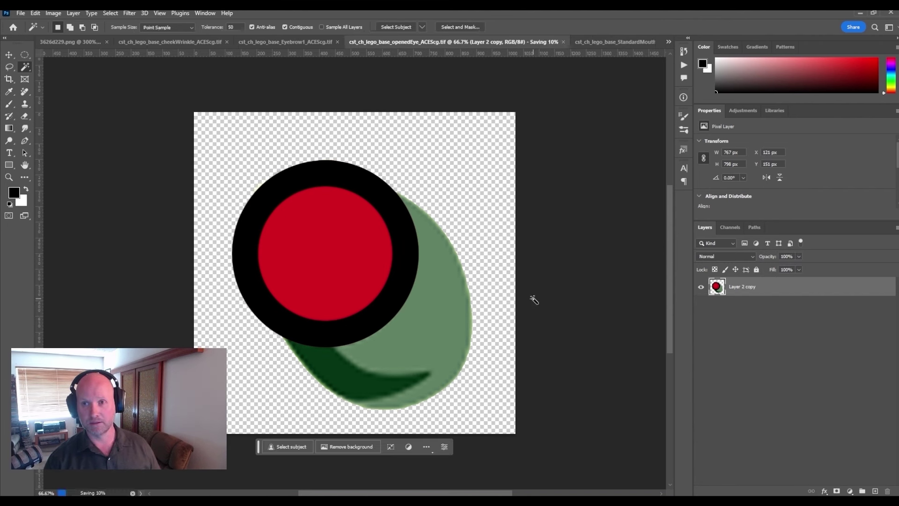
key("alt+Tab")
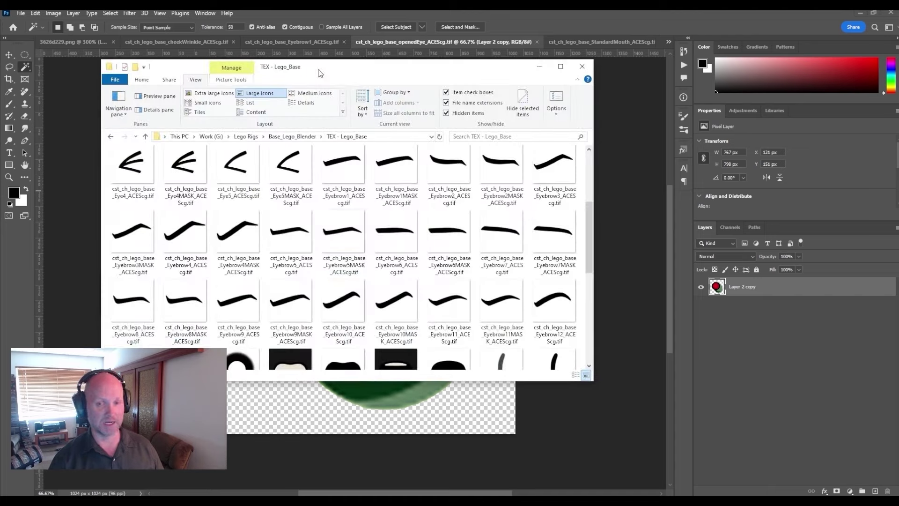
scroll(370, 224, "down", 10)
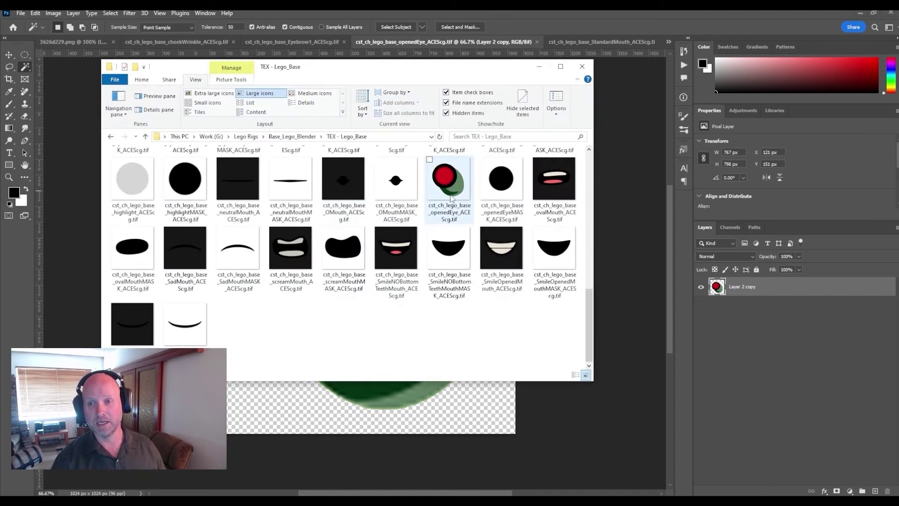
key("alt+Tab")
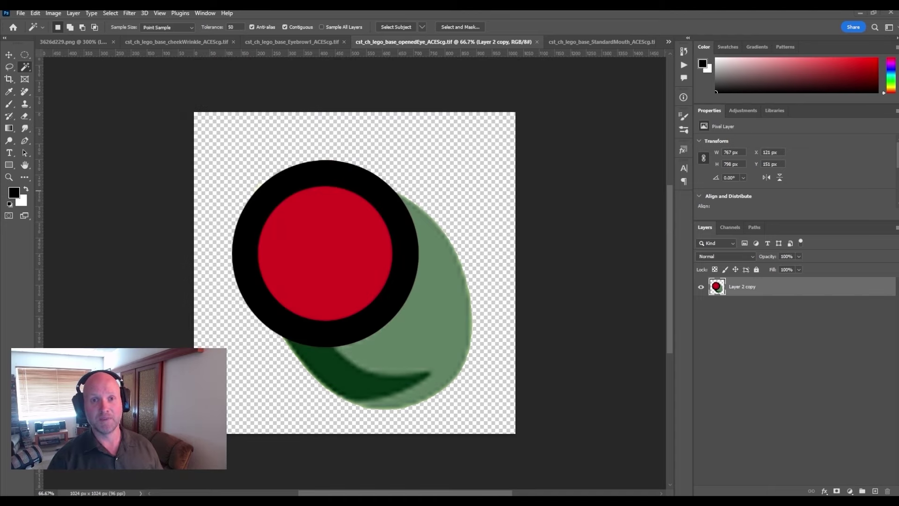
Lasso the wrinkle right of the mouth in 3626d229.png, about 26 × 65 px, as the source for the cheekWrinkle texture
left_click(171, 46)
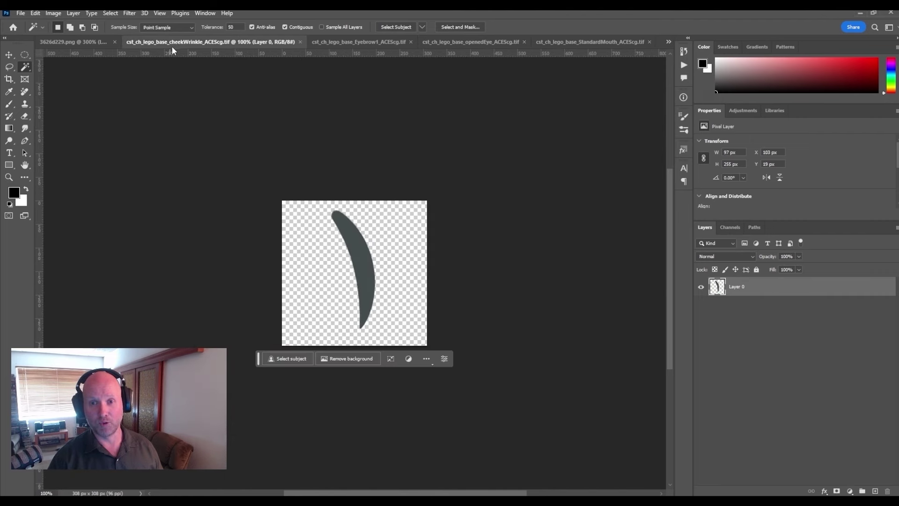
left_click(97, 42)
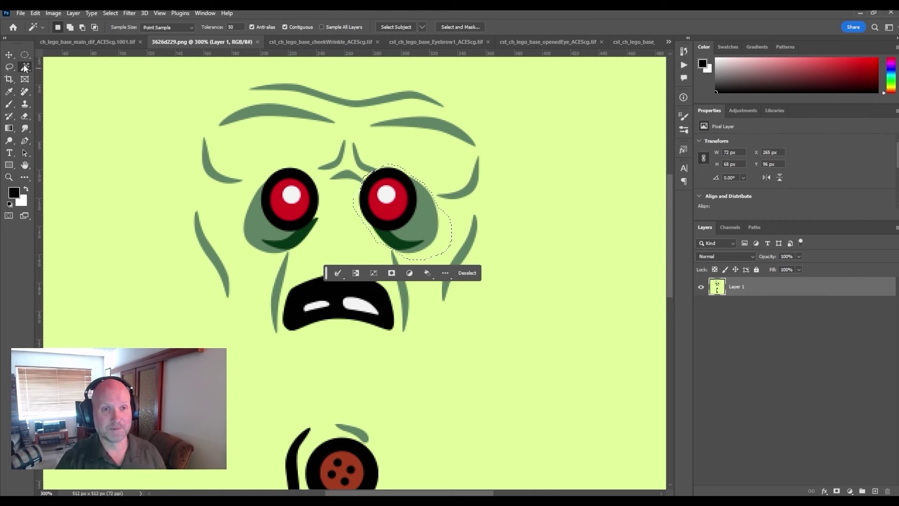
key("l")
left_click_drag(388, 255, 402, 337)
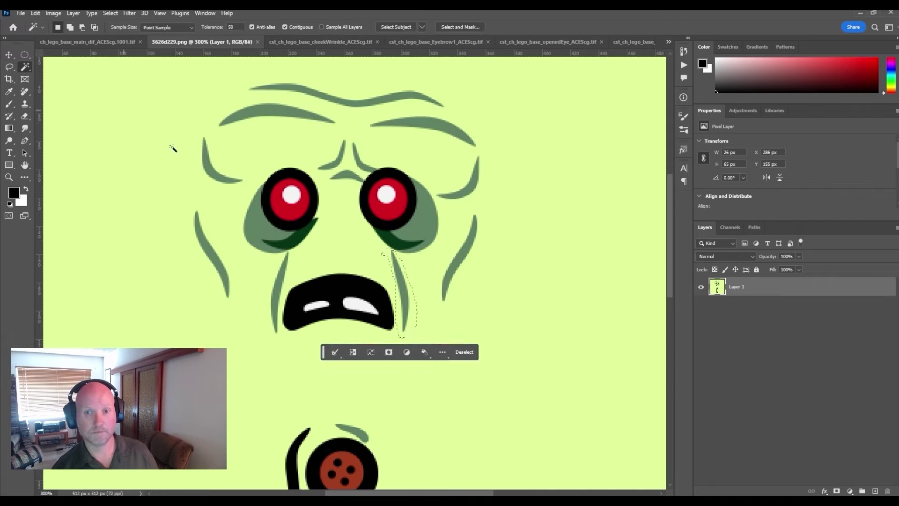
Copy the right eyebrow area from 3626d229.png into the Eyebrow1 texture and enlarge it to about 891 px wide
mouse_move(384, 114)
left_mouse_down()
mouse_move(360, 171)
mouse_move(450, 211)
left_mouse_up()
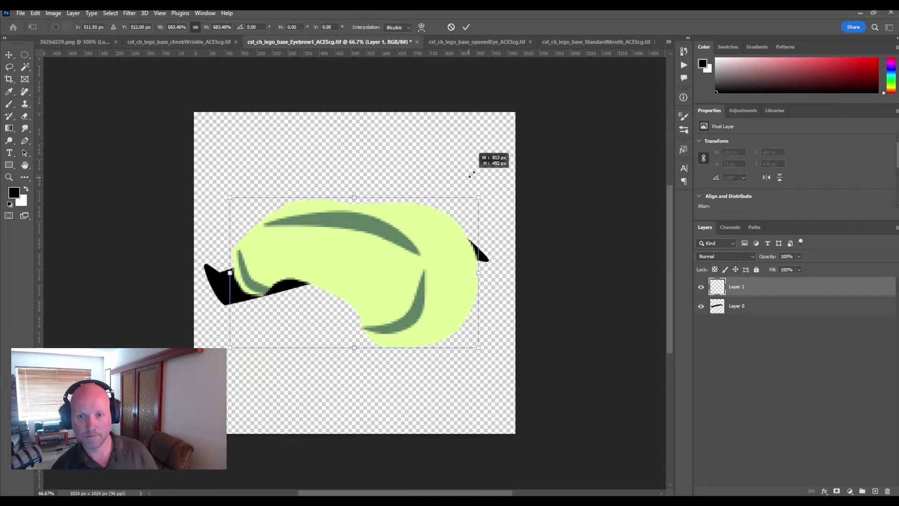
key("Return")
key("e")
mouse_move(391, 190)
left_mouse_down()
mouse_move(441, 213)
mouse_move(487, 279)
mouse_move(414, 342)
mouse_move(475, 248)
mouse_move(378, 162)
mouse_move(248, 177)
mouse_move(226, 338)
mouse_move(433, 373)
mouse_move(471, 241)
mouse_move(283, 283)
mouse_move(315, 300)
mouse_move(381, 257)
left_mouse_up()
key("ctrl+z")
Mask the edges of the pasted eyebrow on Layer 1 and fill its interior using a 100 px brush with sampled light green
key("ctrl+m")
key("bracketright")
key("bracketright")
key("bracketright")
key("bracketright")
key("bracketright")
key("bracketright")
key("bracketright")
key("bracketright")
key("bracketright")
key("bracketright")
key("bracketright")
key("x")
key("ctrl+2")
key("b")
left_click(319, 267, "alt")
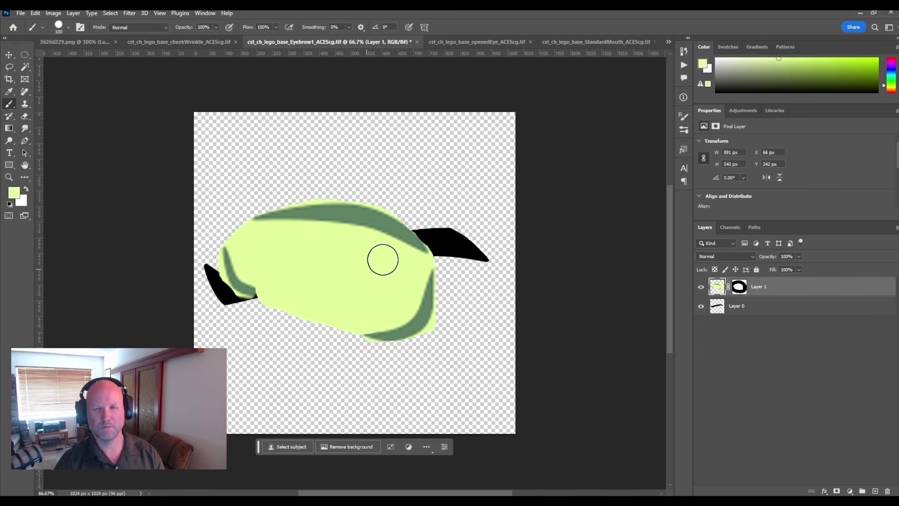
Remove the dark background around the mouth line in the StandardMouth texture using the Magic Wand
left_click(547, 43)
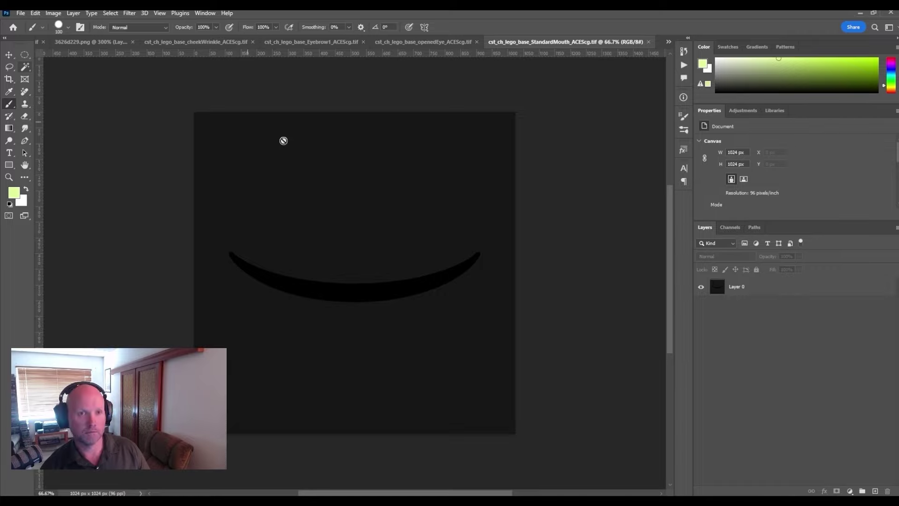
key("w")
left_click(373, 187)
Copy the black mouth from 3626d229.png into the StandardMouth texture and enlarge it to about 796 px wide
left_click(90, 42)
left_click(337, 305)
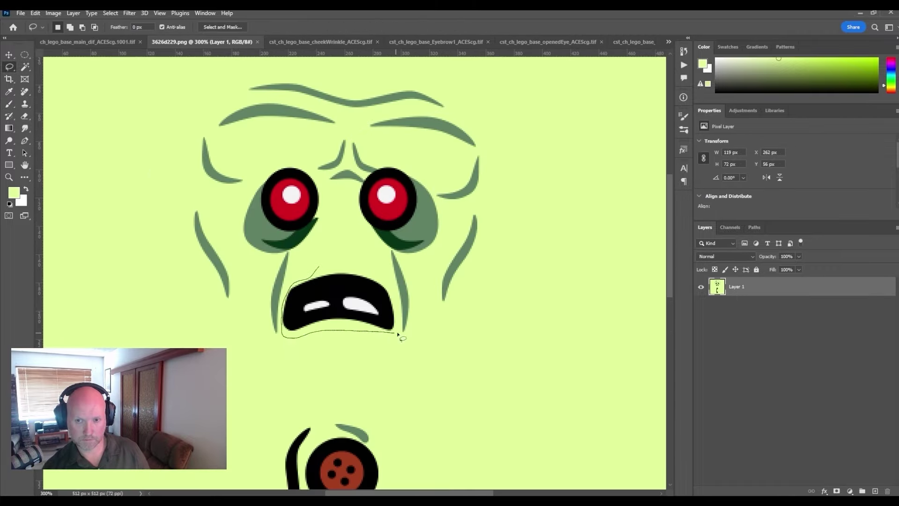
key("ctrl+c")
left_click(633, 42)
key("ctrl+v")
Delete the light-green surround from the pasted mouth and merge the StandardMouth layers
key("Delete")
key("ctrl+d")
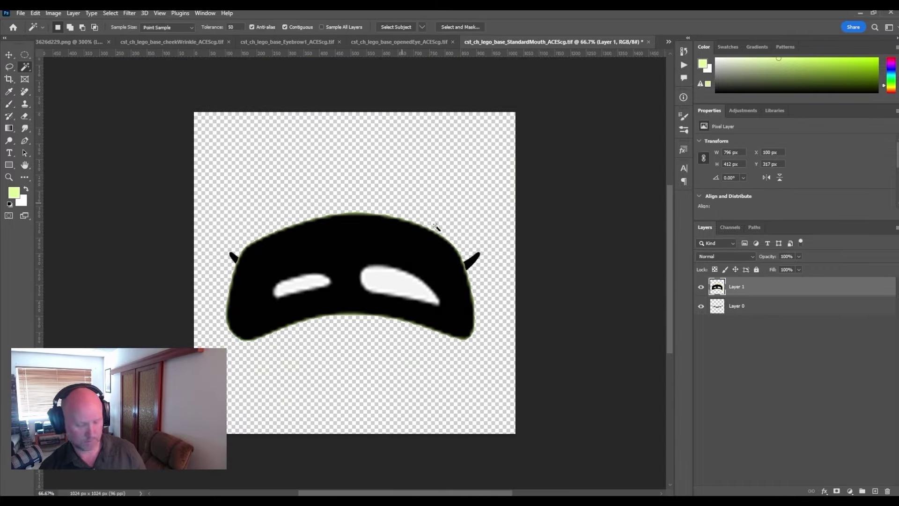
key("ctrl+e")
Remove the eyes, eyebrows, mouth and the wrinkles beside them from the head's Layer 1 in the main_dif 1001 texture
key("ctrl+Tab")
key("z")
key("ctrl+minus")
key("ctrl+minus")
key("ctrl+minus")
left_click(327, 174)
left_click(327, 173)
left_click(327, 173)
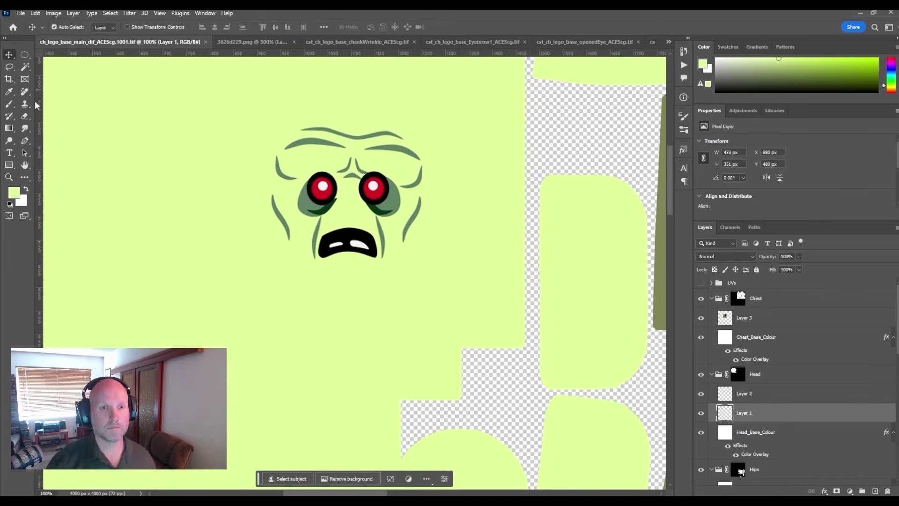
key("e")
mouse_move(305, 208)
left_mouse_down()
mouse_move(324, 178)
mouse_move(320, 205)
mouse_move(342, 173)
mouse_move(373, 195)
mouse_move(383, 263)
mouse_move(367, 149)
mouse_move(283, 171)
left_mouse_up()
key("v")
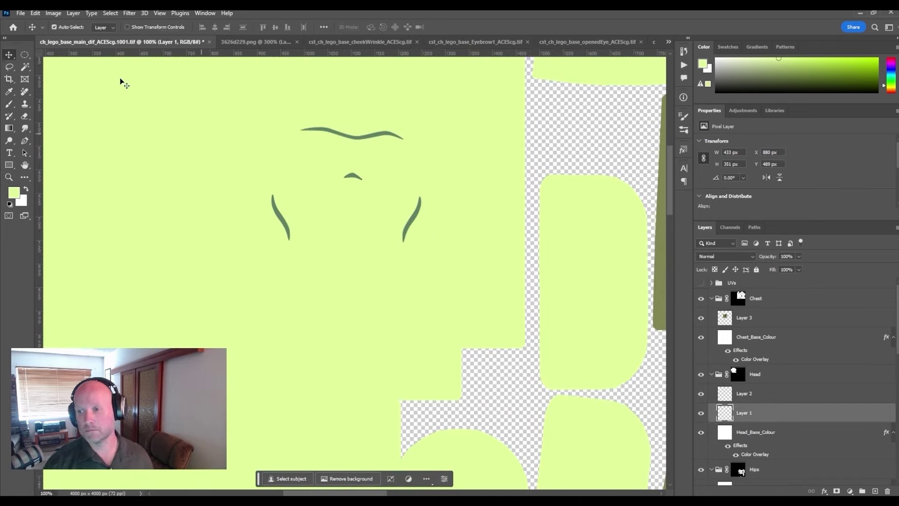
Switch to the TEX - Lego_Base folder in File Explorer to review the updated texture thumbnails
key("ctrl+o")
key("Escape")
key("alt+Tab")
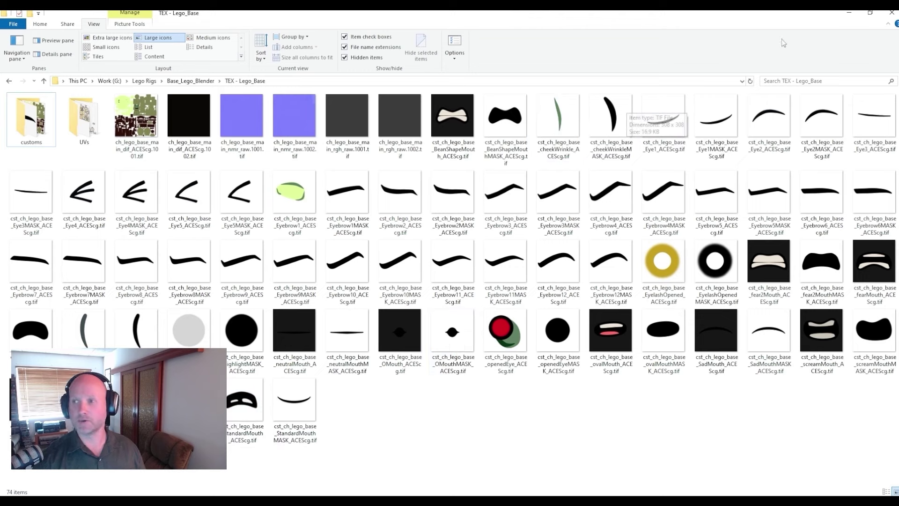
Switch to Photoshop and review the head in the main_dif 1001 texture, plus the cheekWrinkle and Eyebrow1 textures
left_click(849, 12)
key("z")
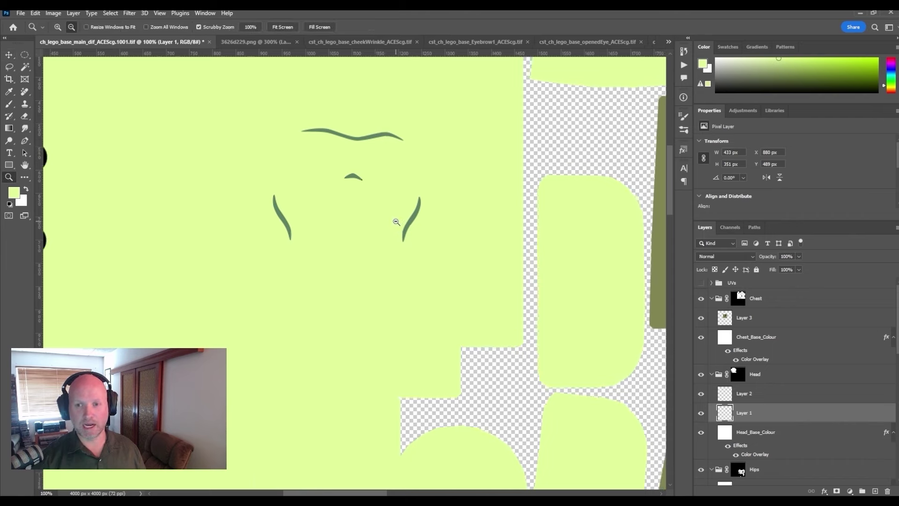
left_click(393, 224, "alt")
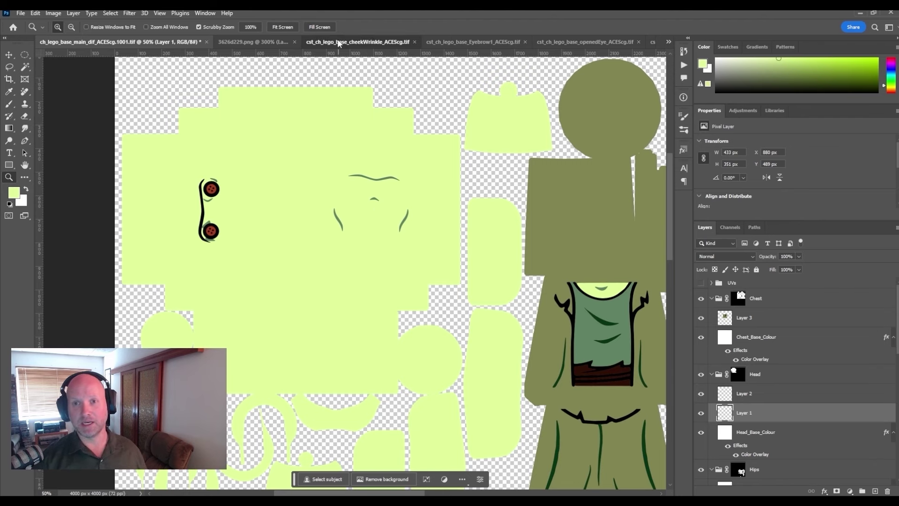
left_click(358, 43)
left_click(473, 43)
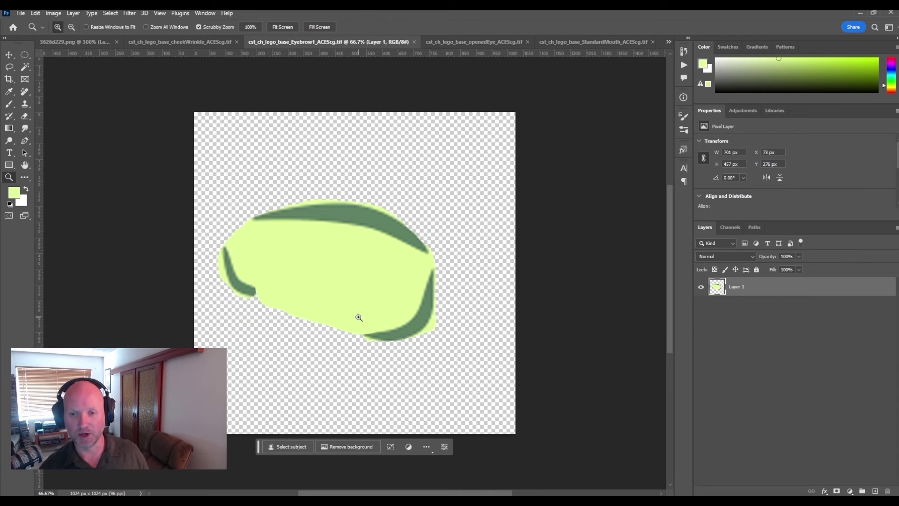
Switch to Blender and reopen RIG - Lego_Base_1.0.blend, allowing its Python script to execute
key("alt+Tab")
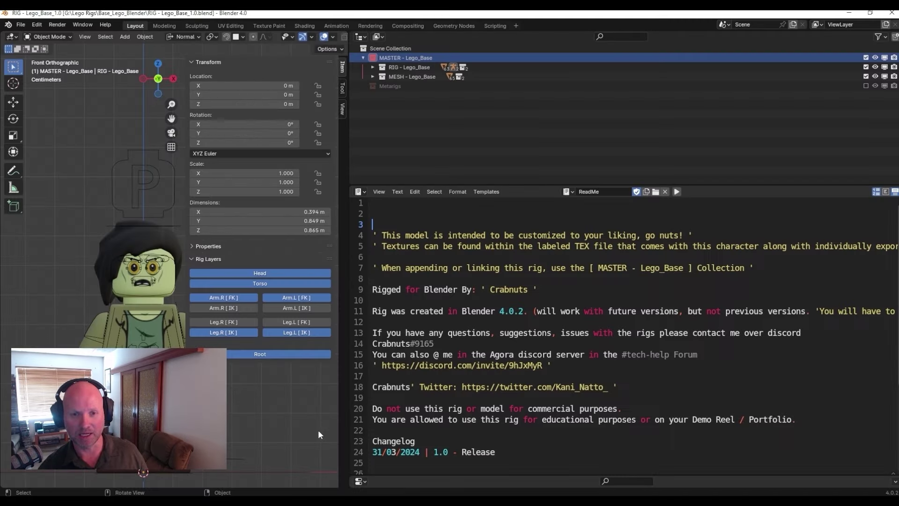
left_click(22, 25)
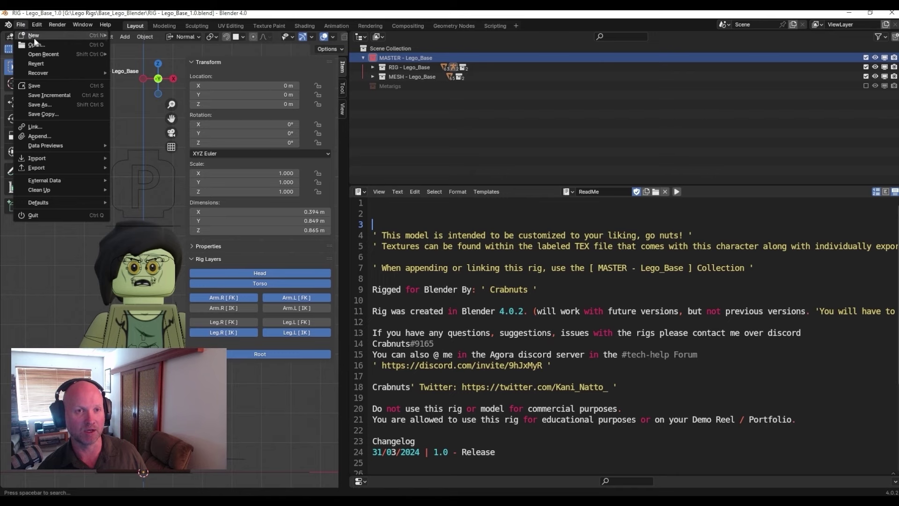
left_click(37, 44)
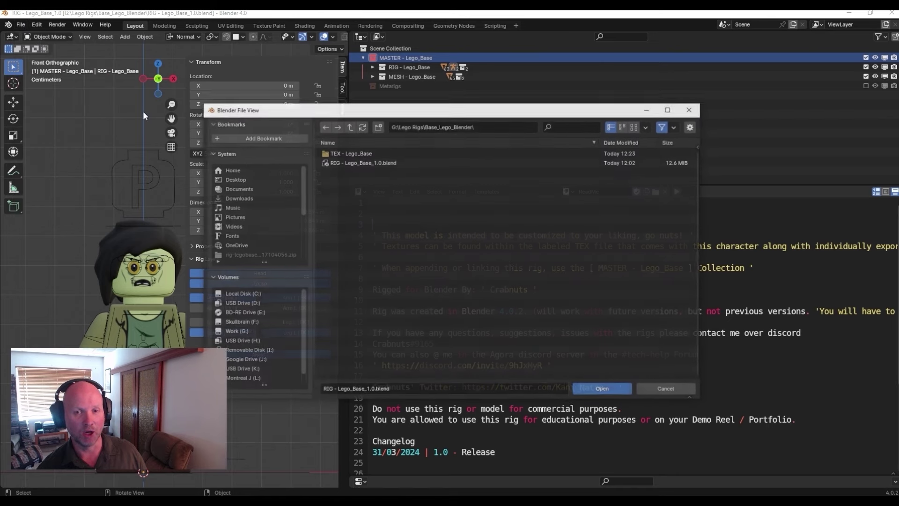
double_click(361, 160)
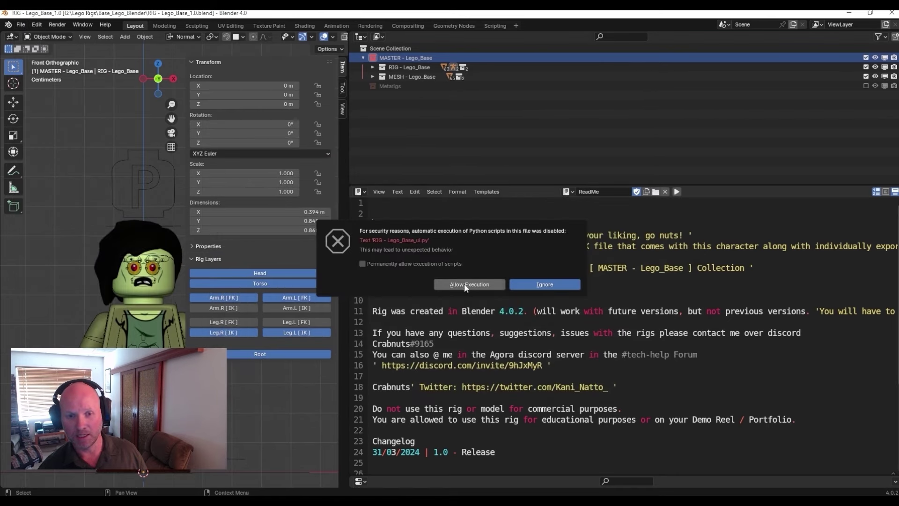
left_click(457, 285)
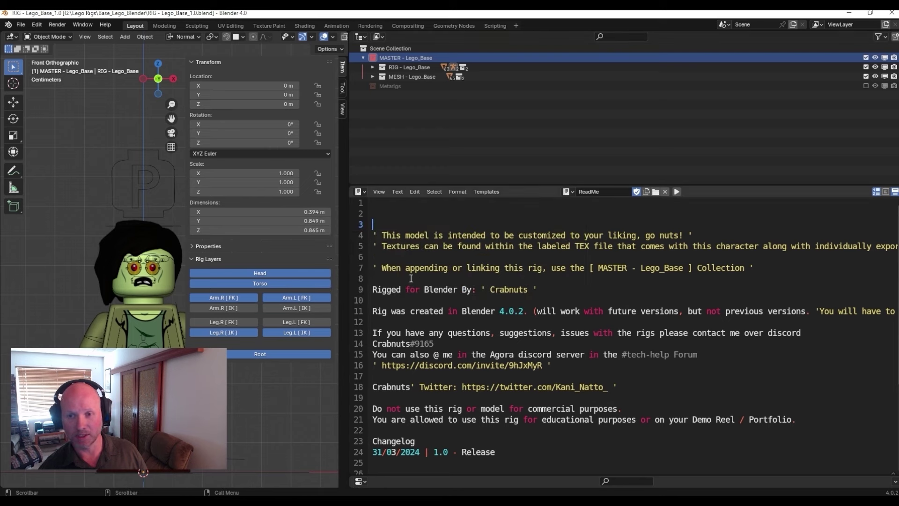
Widen the 3D viewport around the face and hide the eyeslash_L_geo and eyeslash_R_geo objects in the Expressions collection
scroll(148, 272, "up", 5)
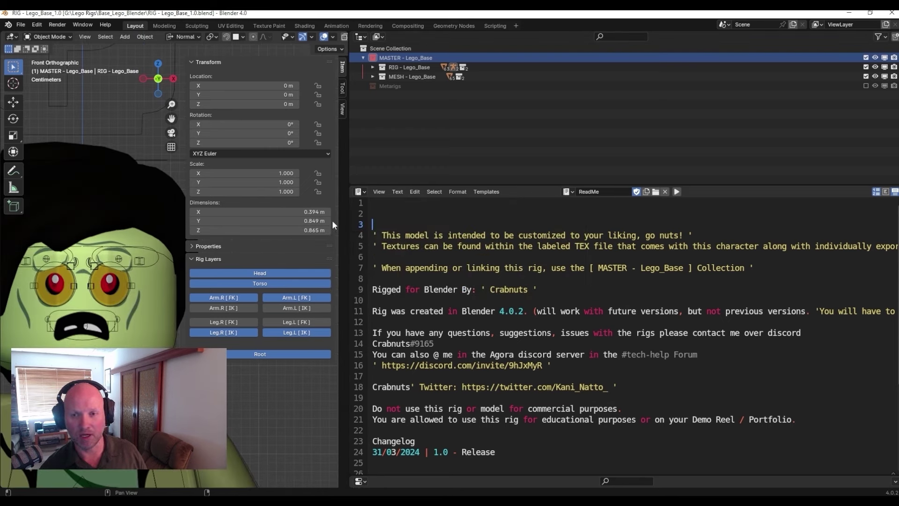
left_click_drag(347, 217, 595, 216)
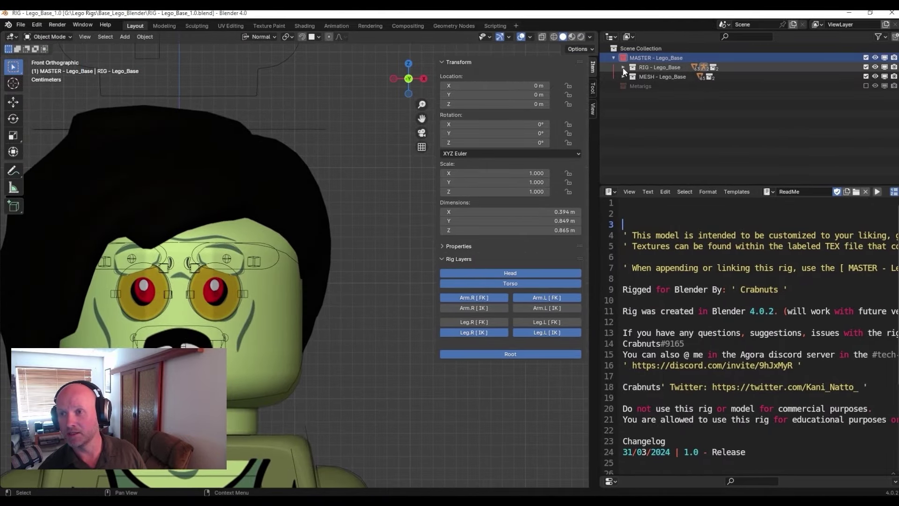
left_click(622, 76)
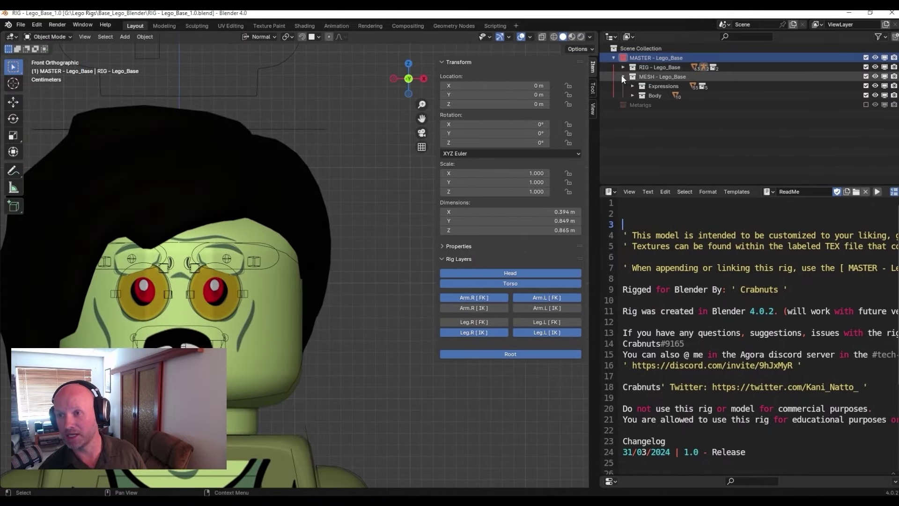
left_click(632, 86)
left_click(641, 114)
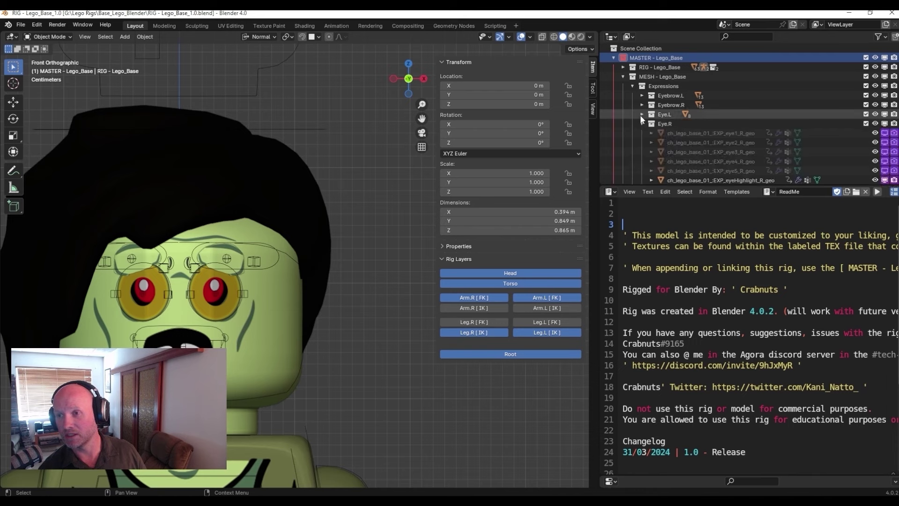
scroll(642, 129, "down", 1)
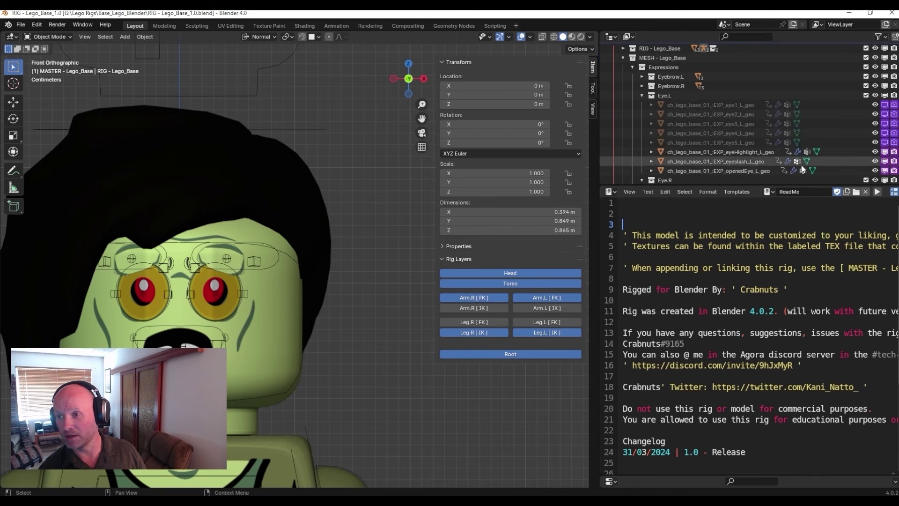
left_click(875, 161)
scroll(791, 157, "down", 1)
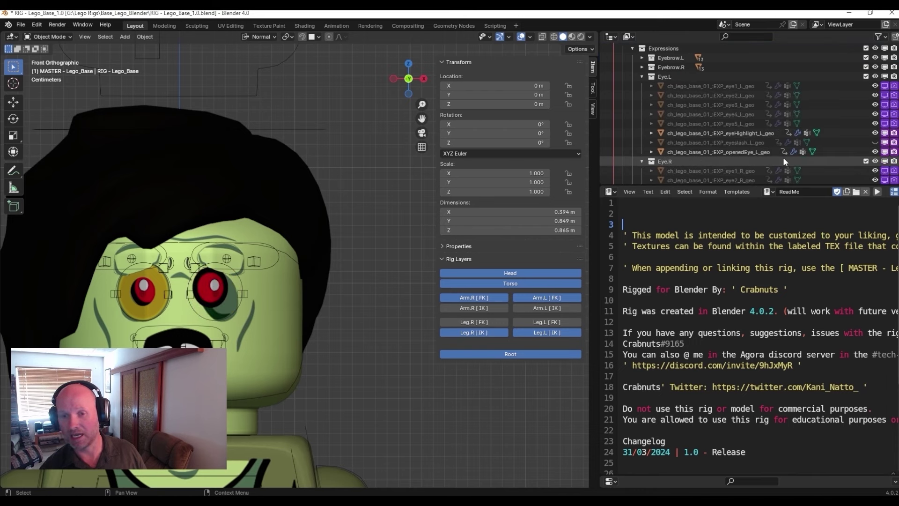
scroll(722, 158, "down", 5)
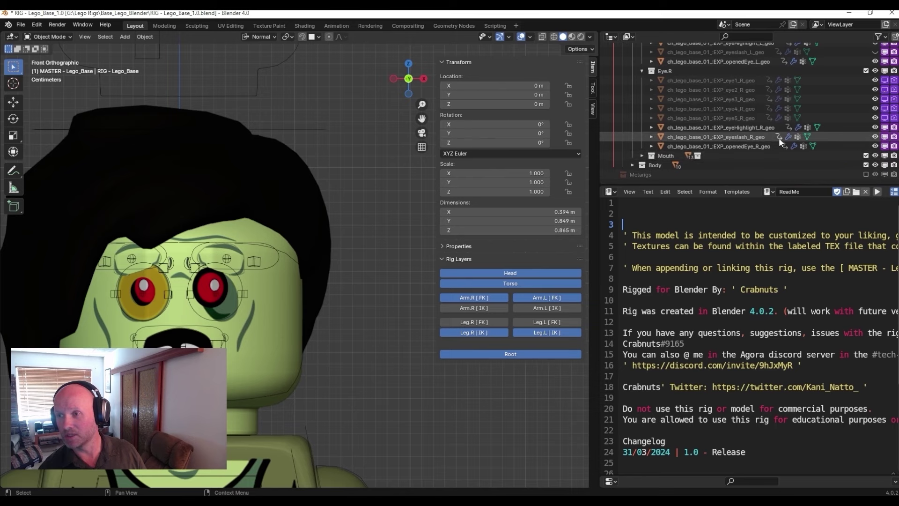
left_click(875, 136)
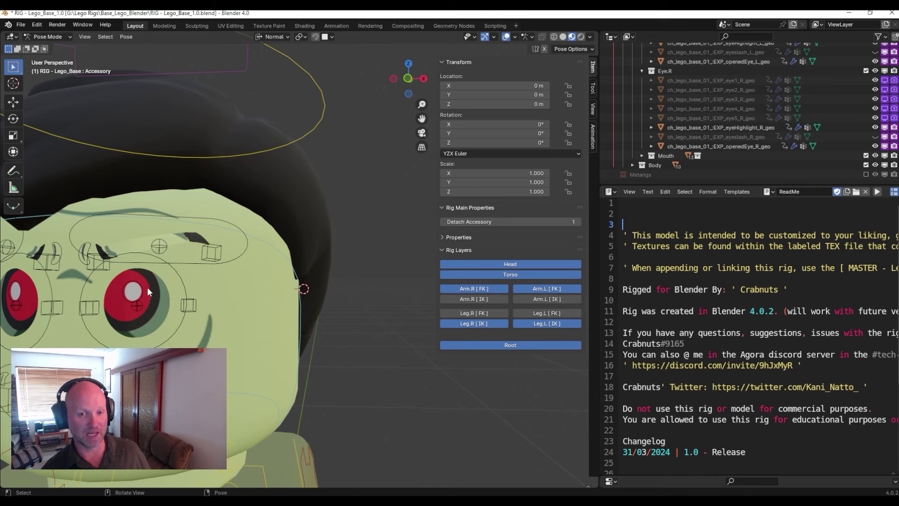
Split the 3D viewport horizontally and turn the lower area into a Shader Editor
left_click(609, 482)
left_click(591, 485)
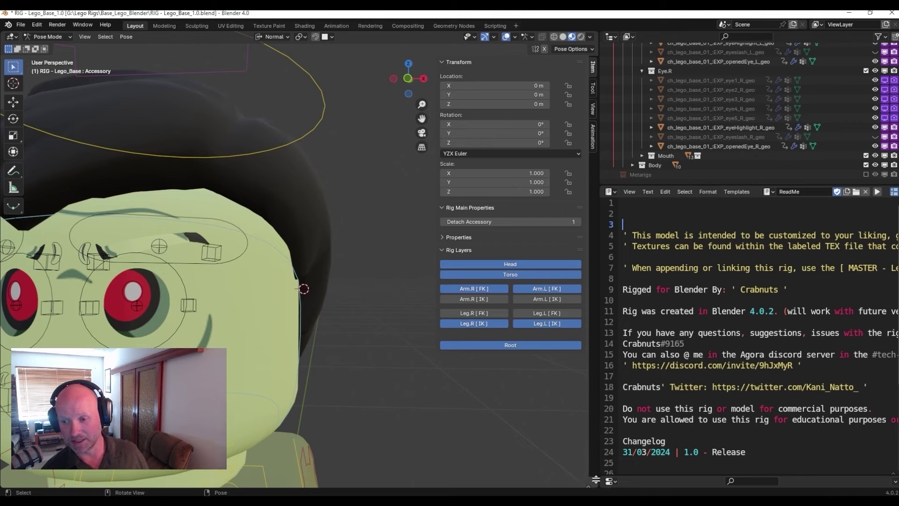
left_click_drag(591, 485, 591, 324)
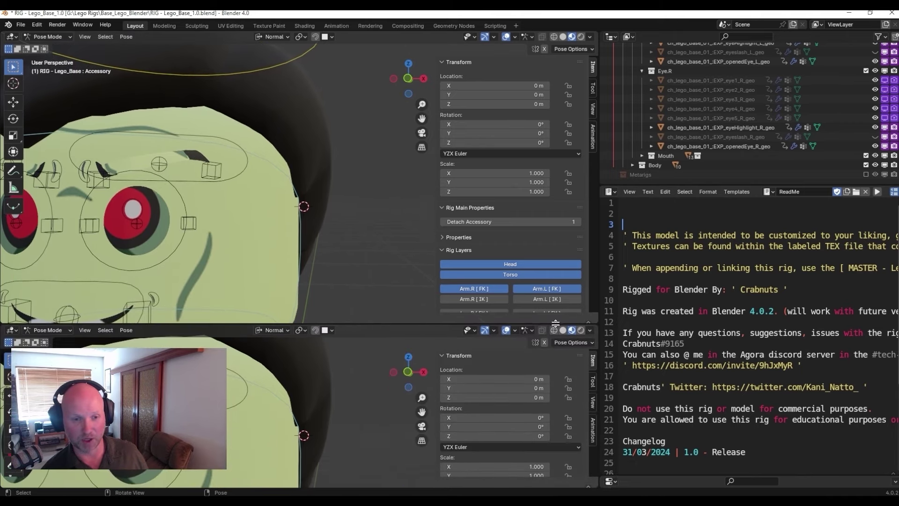
left_click(12, 329)
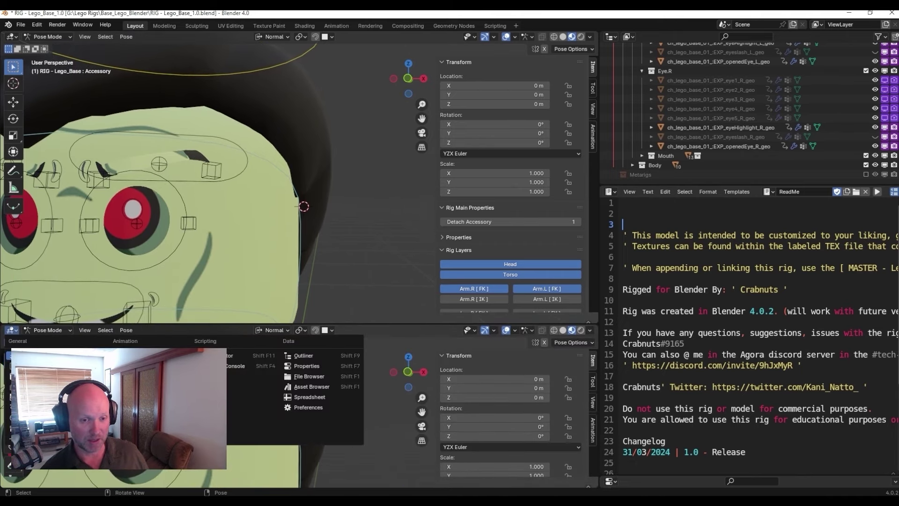
left_click(38, 418)
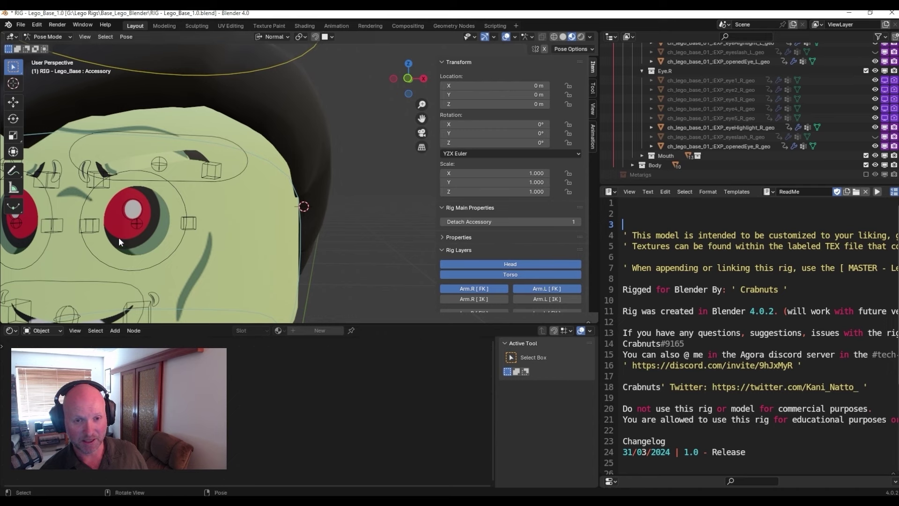
In Object Mode, connect the left opened eye's color texture Alpha output to the Principled BSDF Alpha input
left_click(50, 36)
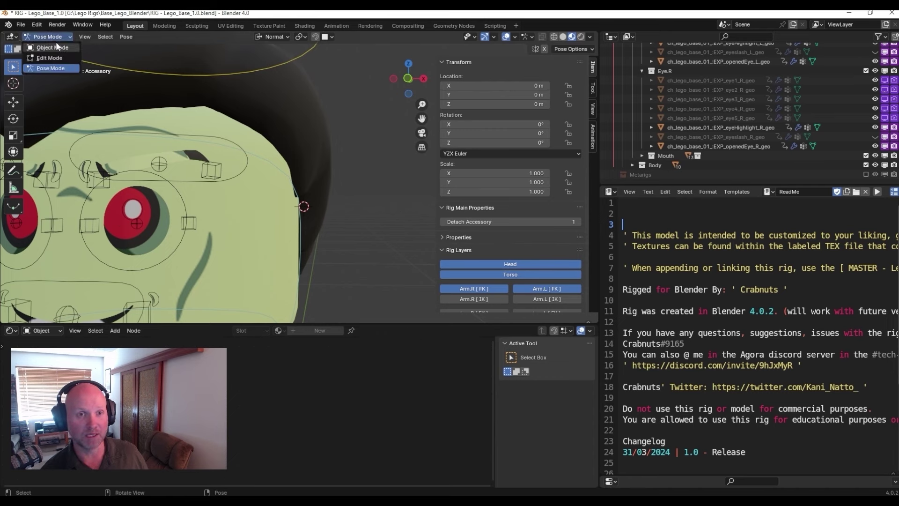
left_click(47, 46)
left_click(117, 199)
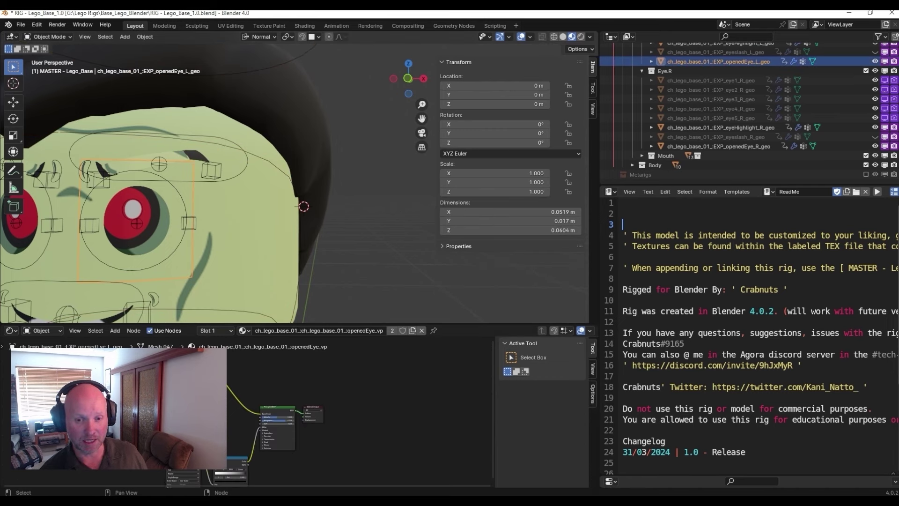
scroll(218, 372, "up", 3)
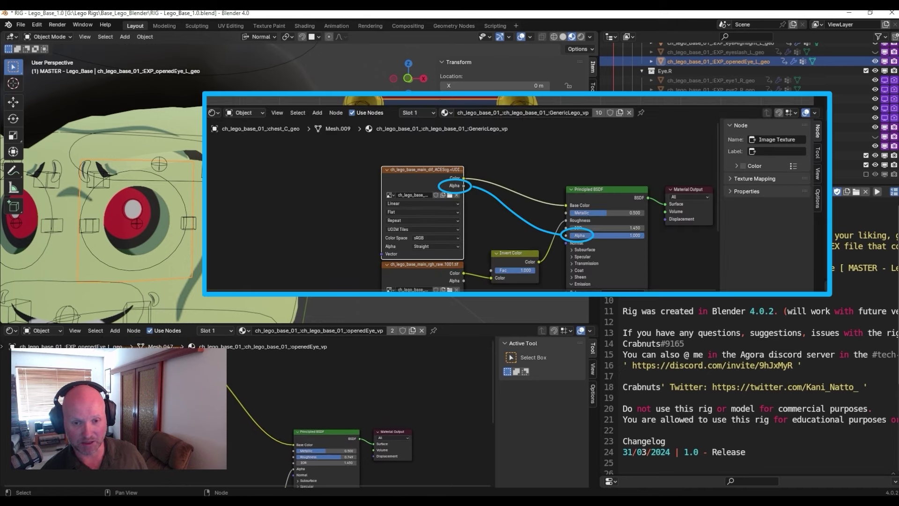
left_click_drag(213, 391, 295, 469)
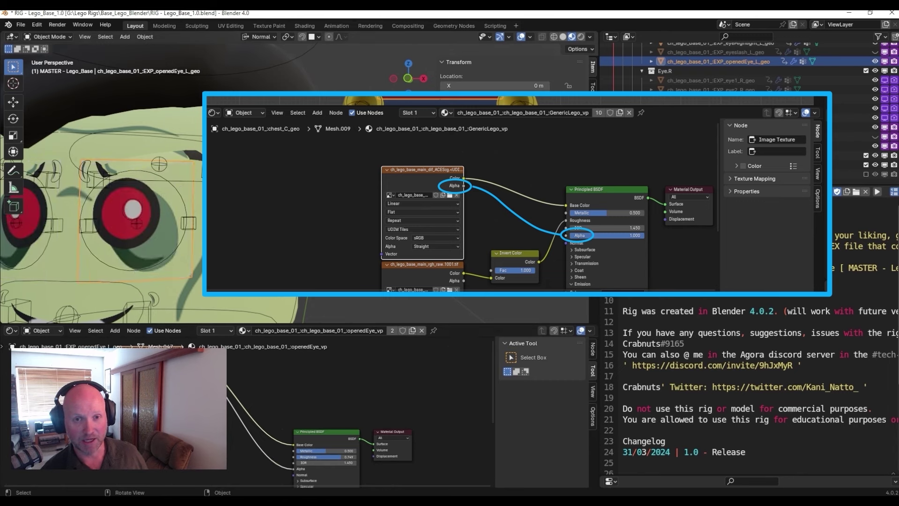
Connect the left eyebrow1 material's color texture Alpha output to its Principled BSDF Alpha input
left_click(181, 155)
left_click(181, 159)
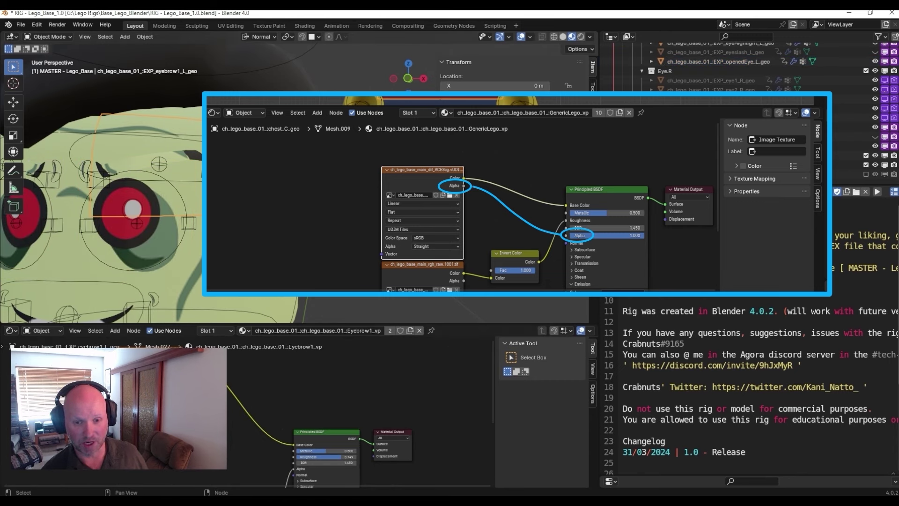
left_click_drag(221, 398, 295, 469)
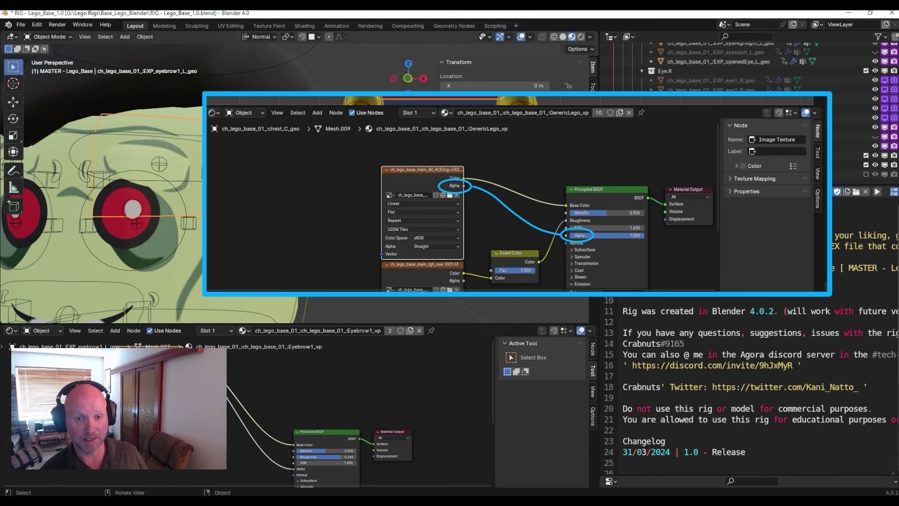
Connect the left cheekWrinkle material's color texture Alpha output to its Principled BSDF Alpha input
mouse_move(197, 256)
middle_mouse_down()
mouse_move(201, 234)
mouse_move(201, 246)
middle_mouse_up()
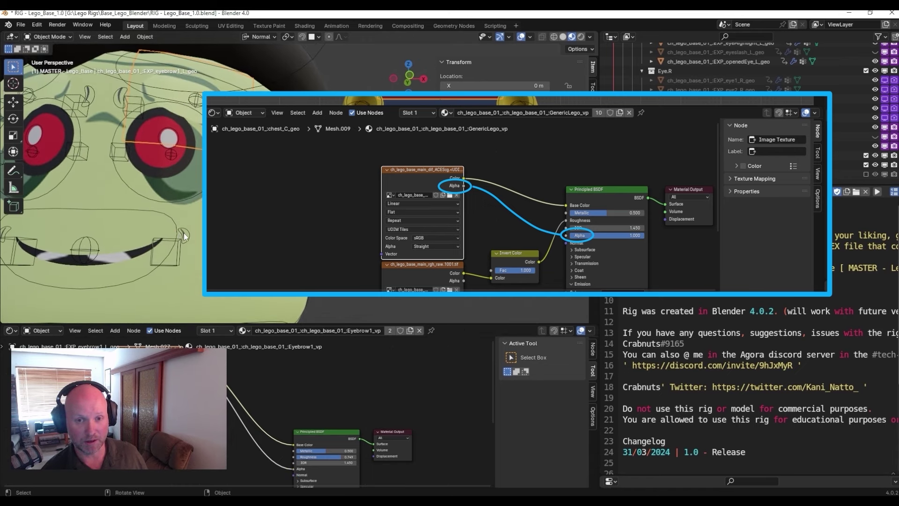
left_click(183, 232)
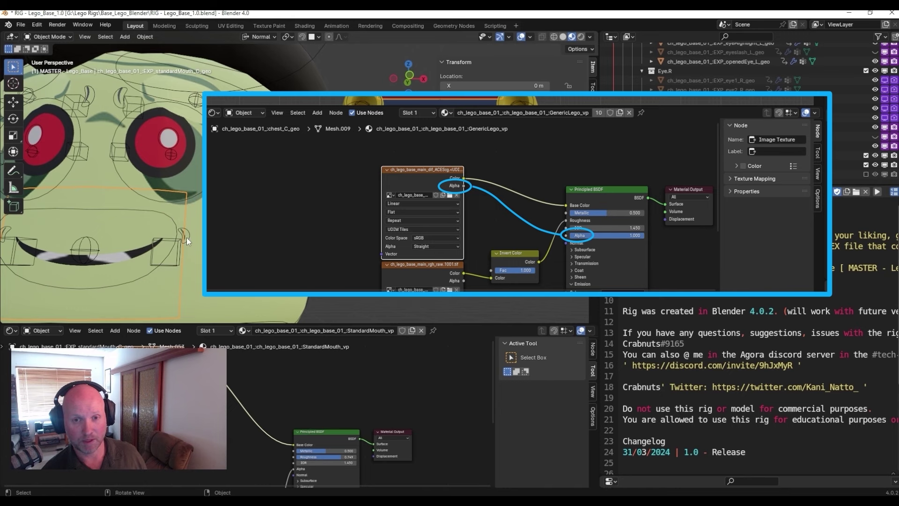
left_click(186, 238)
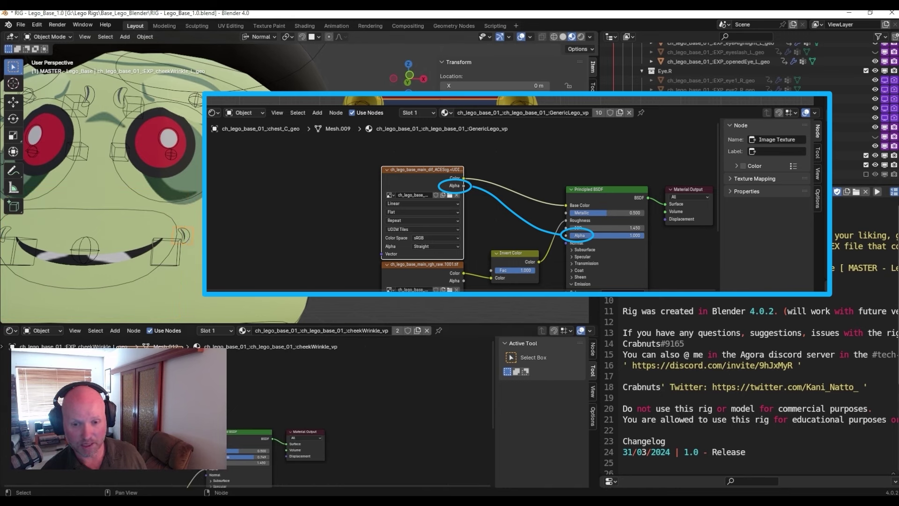
left_click_drag(125, 428, 136, 464)
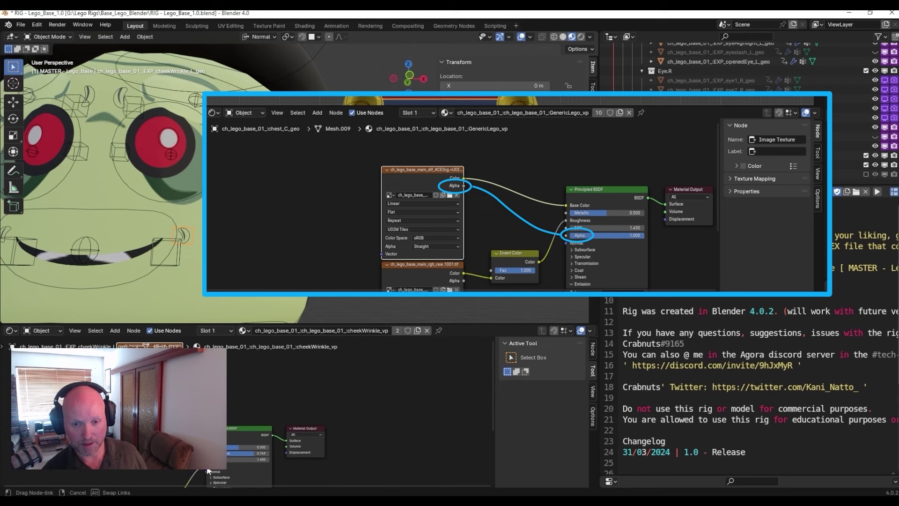
left_click_drag(209, 471, 207, 471)
Connect the StandardMouth material's color texture Alpha output to its Principled BSDF Alpha input
left_click(118, 284)
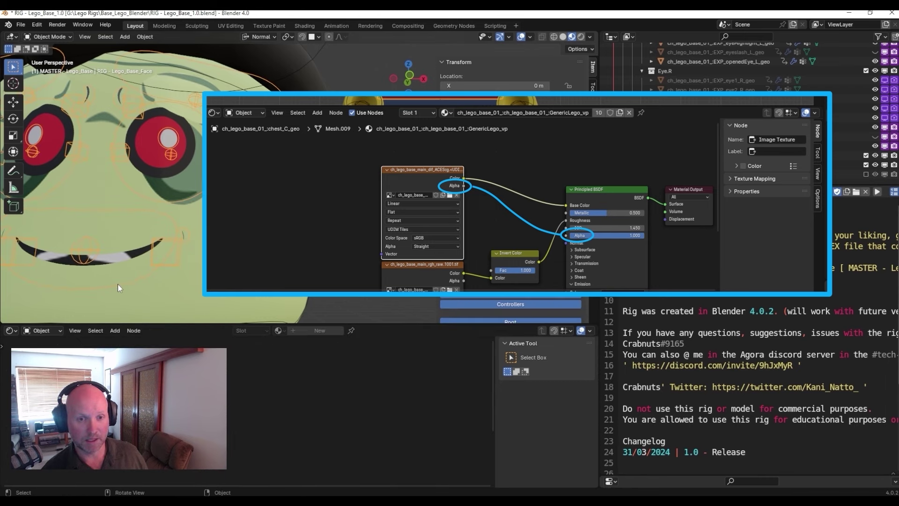
left_click(111, 271)
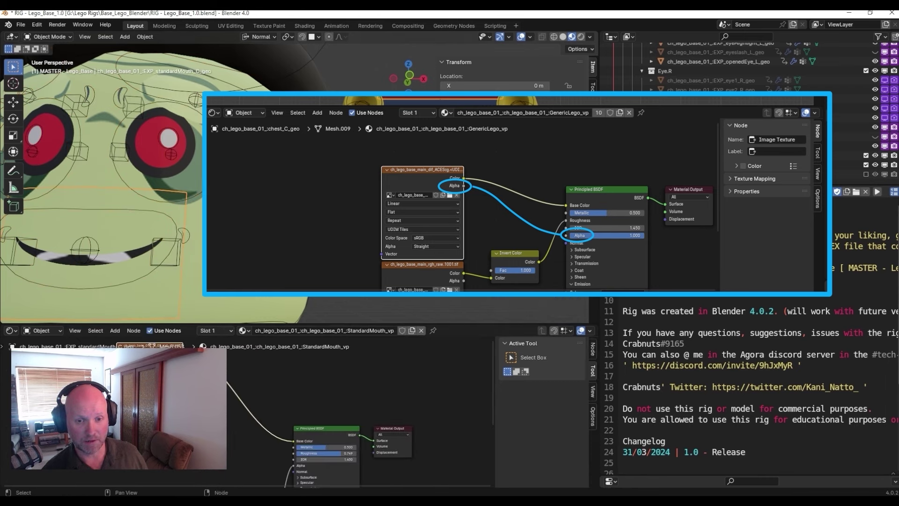
left_click_drag(218, 389, 292, 463)
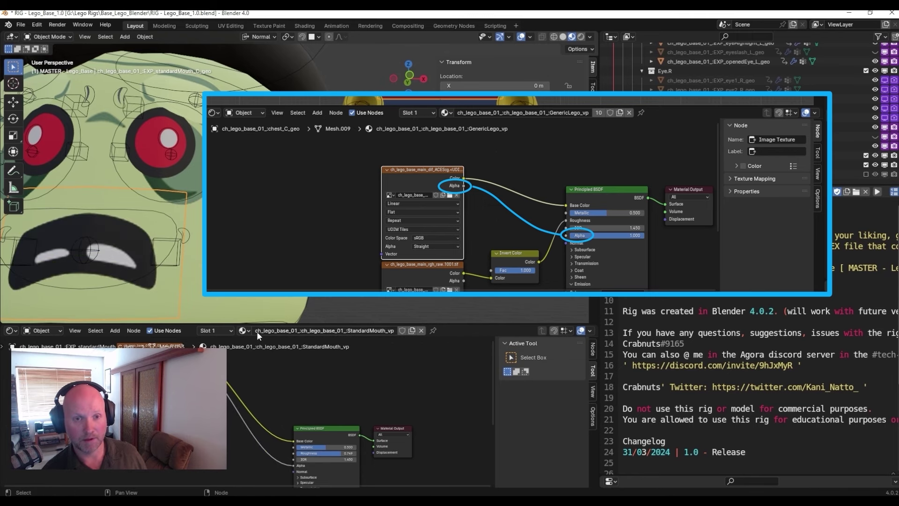
Enlarge the 3D viewport and select the Eye.L control on the face rig in Pose Mode
left_click_drag(280, 324, 269, 379)
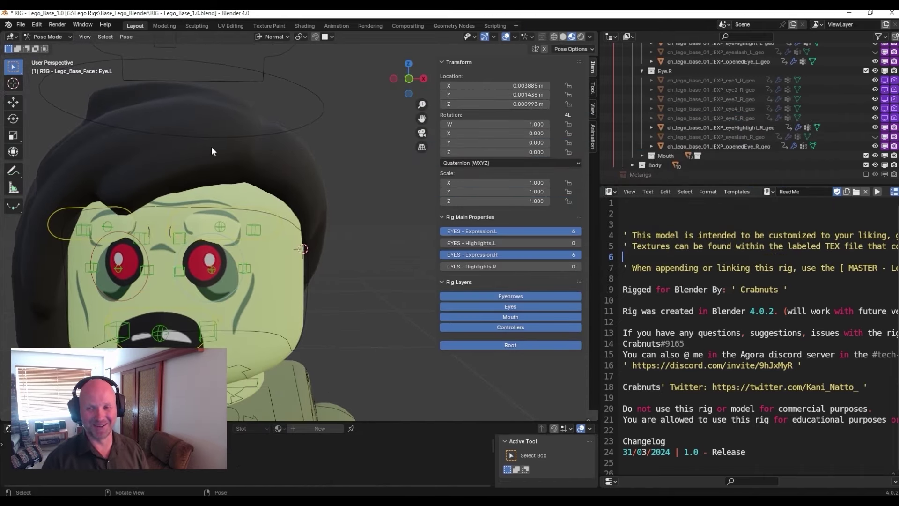
left_click(201, 235)
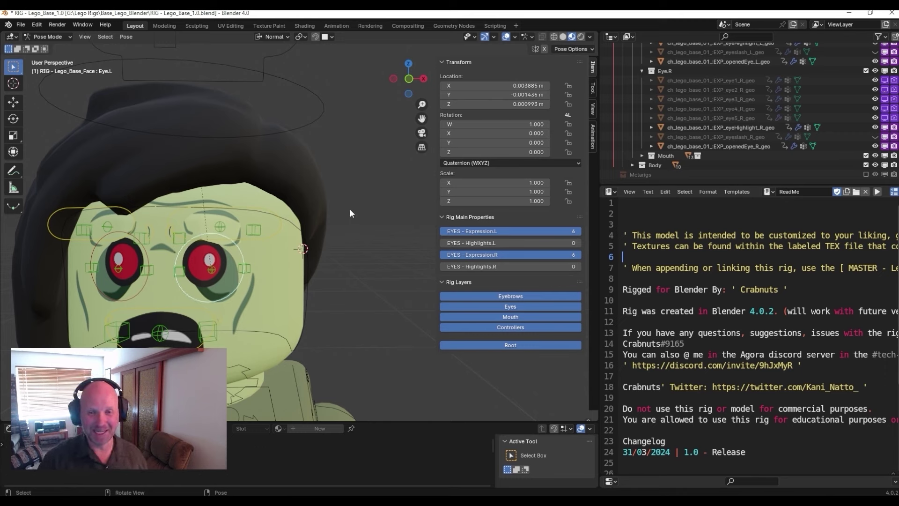
Move the Eye.L control slightly down the face and scale the Mouth control up to about 1.36
key("g")
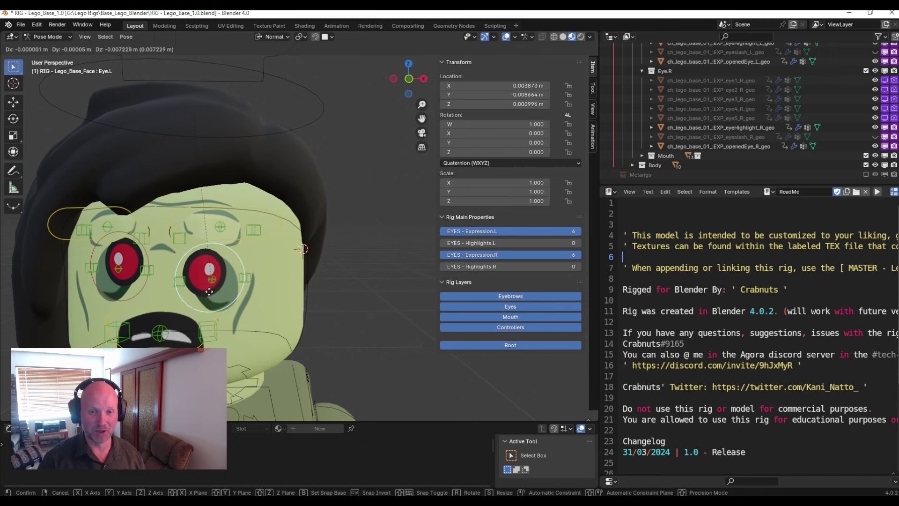
left_click(208, 293)
left_click(192, 336)
key("g")
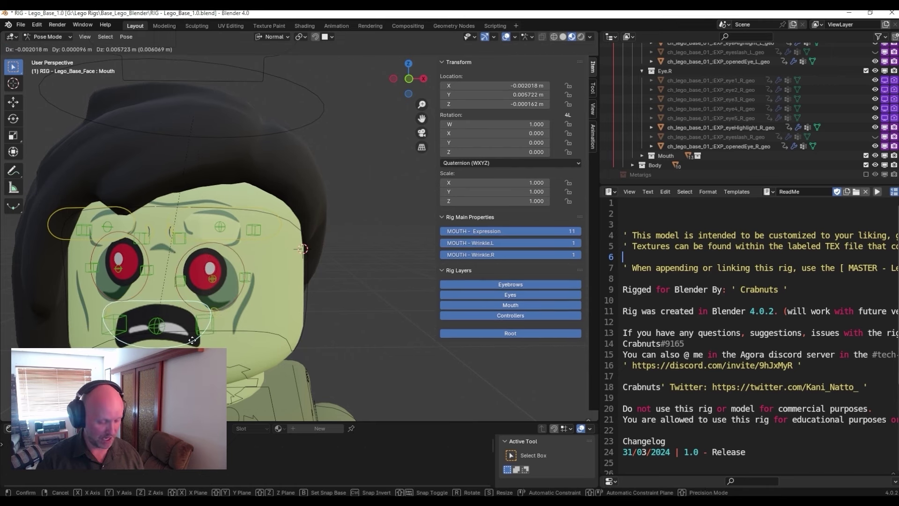
key("s")
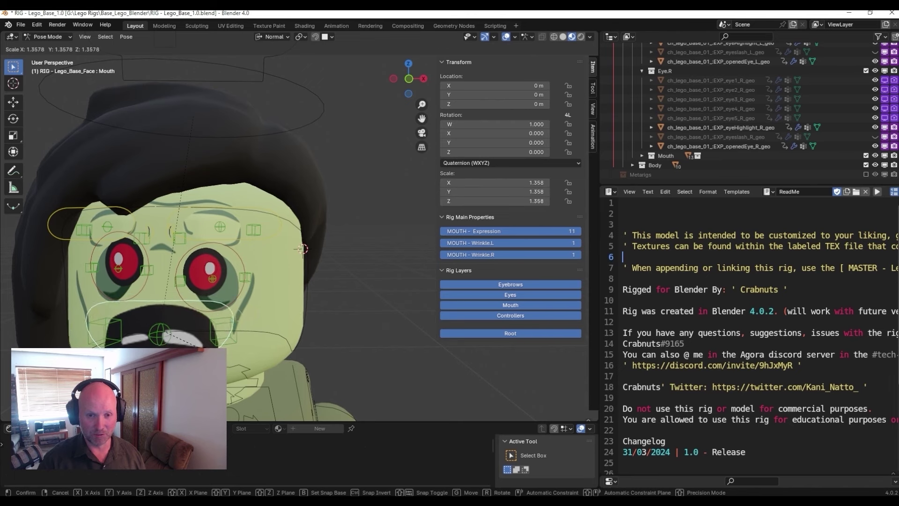
left_click(211, 349)
Move the Mouth Deformer01.L control inward and slightly up to reshape that corner of the mouth
left_click(209, 340)
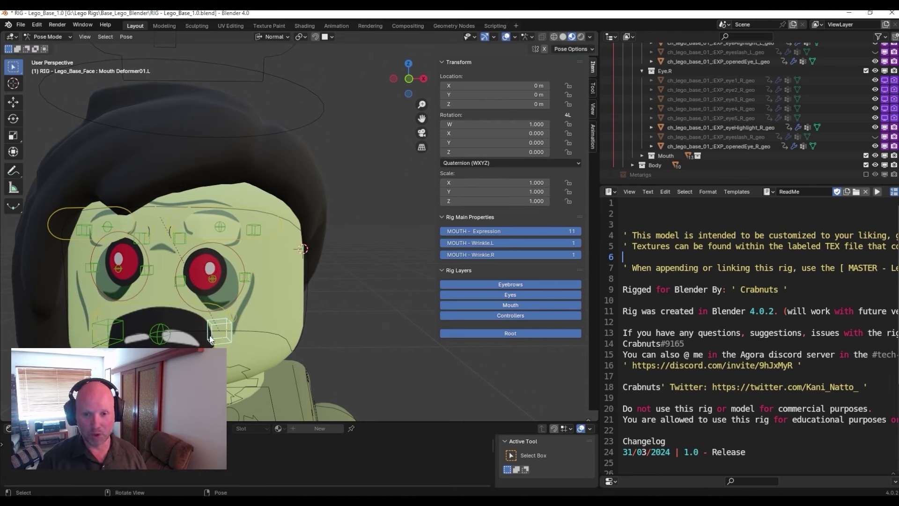
key("g")
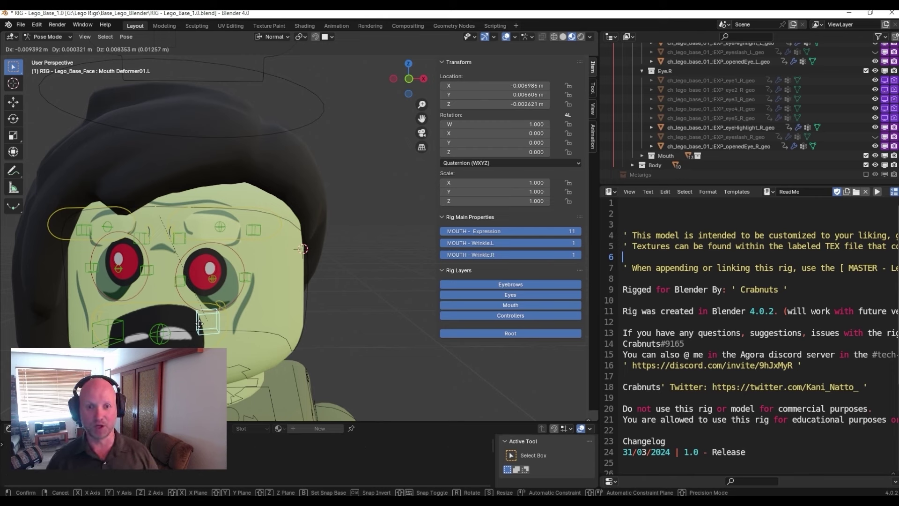
right_click(199, 324)
Scale the Eyebrow.L control up to about 1.6 and move it down toward the eye
left_click(234, 239)
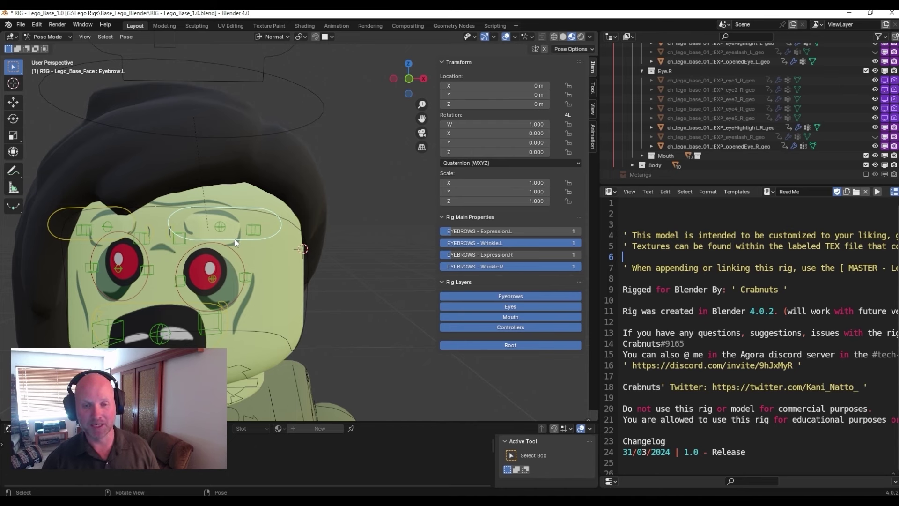
key("s")
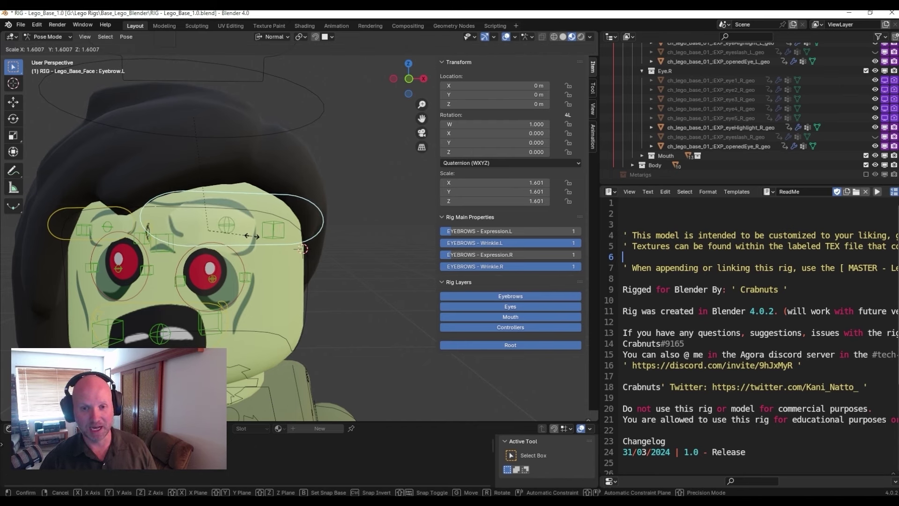
left_click(252, 236)
key("g")
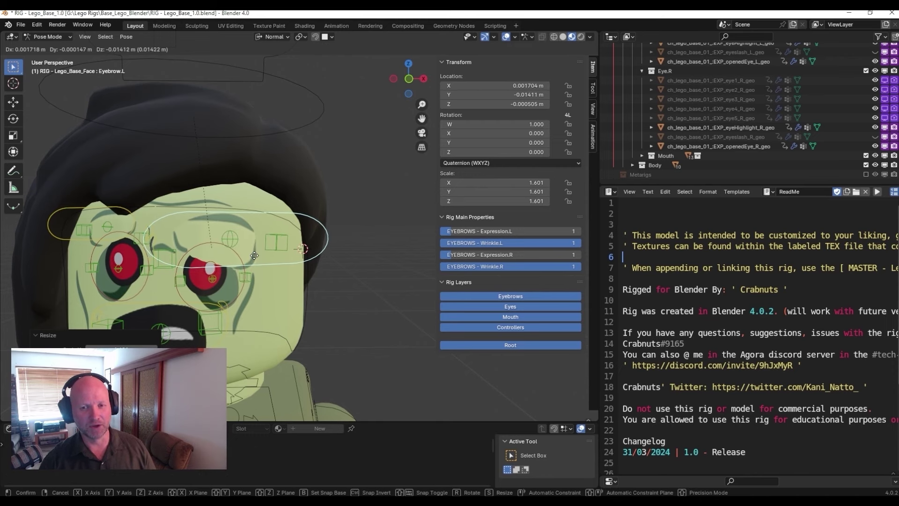
left_click(254, 256)
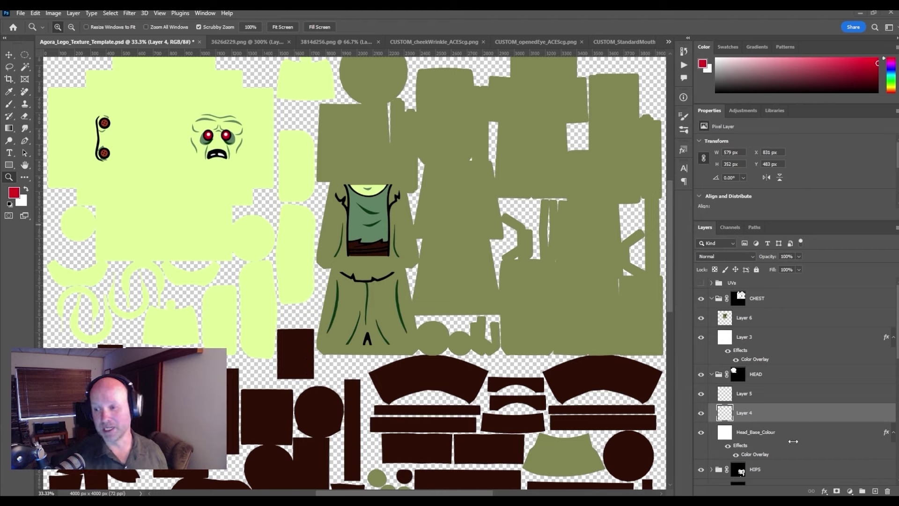
Switch to the texture template in Photoshop and make a short Brush stroke on the HEAD group's Layer 4 at the face's edge
left_click(755, 413)
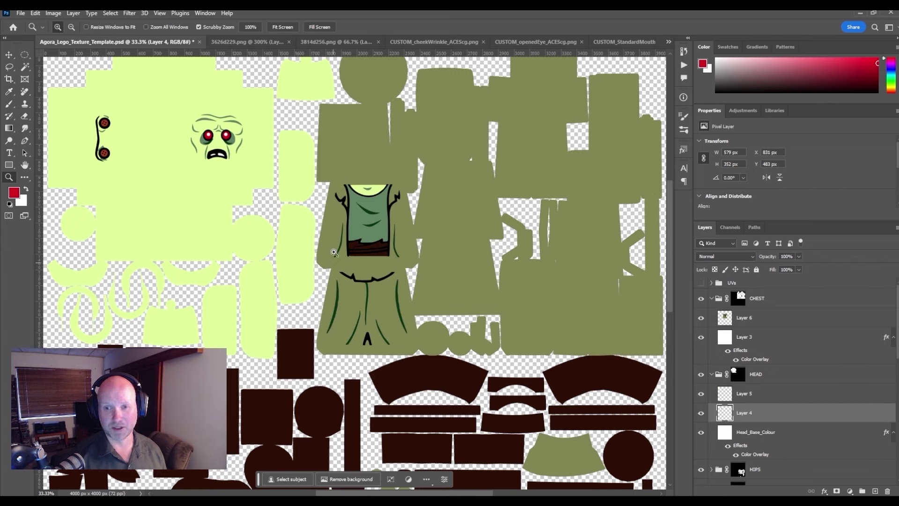
left_click(9, 103)
mouse_move(197, 131)
left_mouse_down()
mouse_move(224, 148)
mouse_move(254, 146)
mouse_move(221, 119)
mouse_move(198, 133)
left_mouse_up()
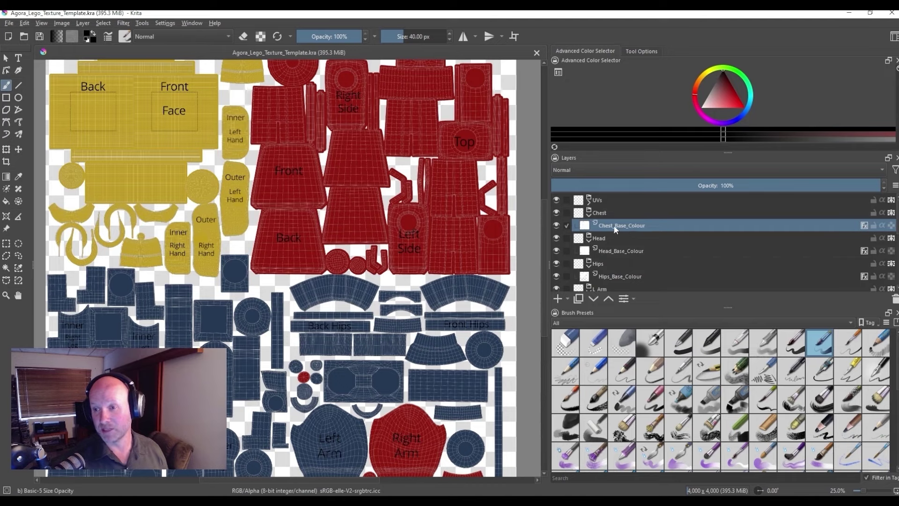
In Krita, set the Chest_Base_Colour layer's Color Overlay to Lineart Purple (#dc6ea5) and hide the UVs layer group
right_click(632, 225)
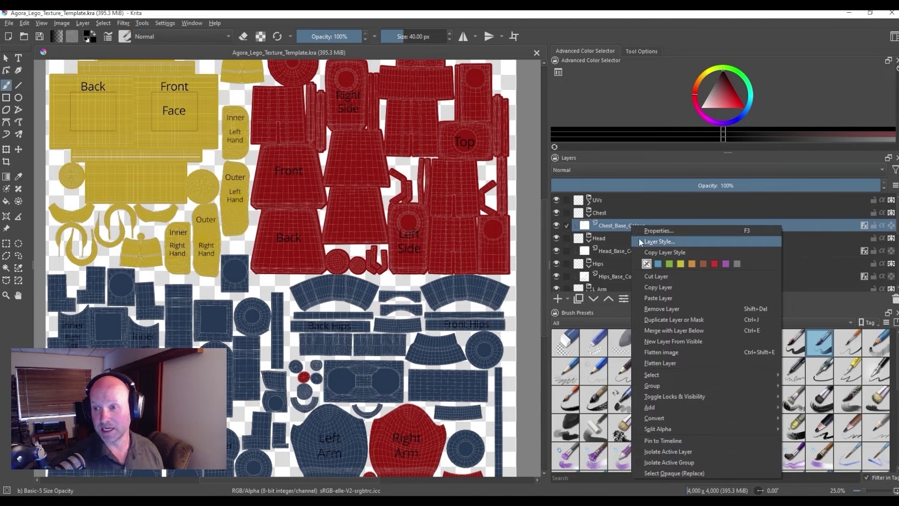
left_click(640, 239)
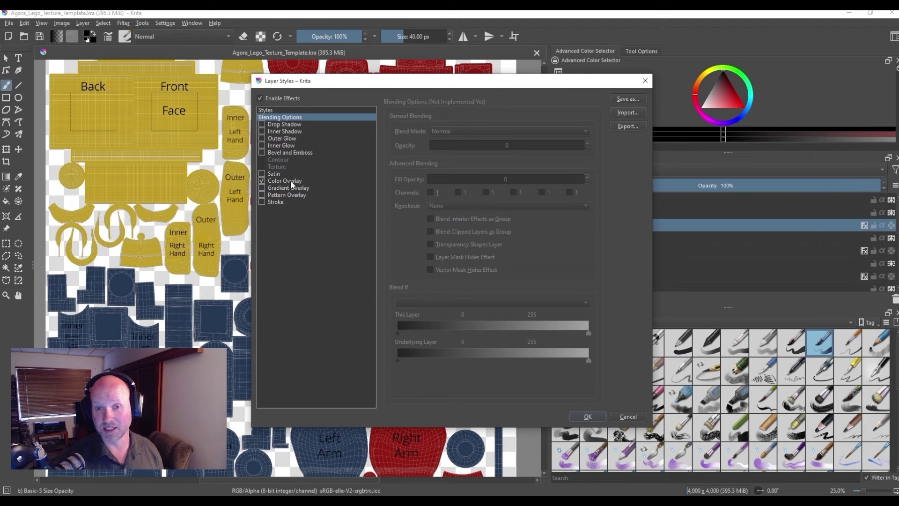
left_click(290, 181)
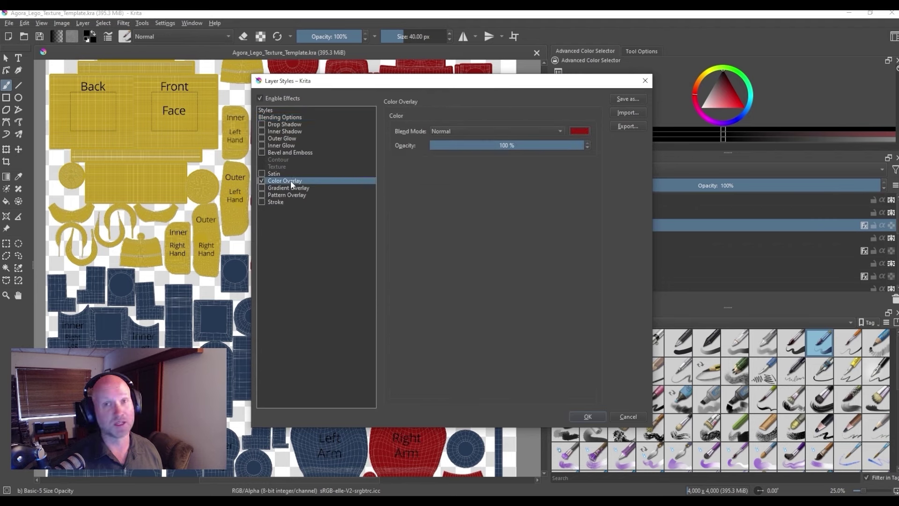
left_click(581, 131)
left_click(509, 154)
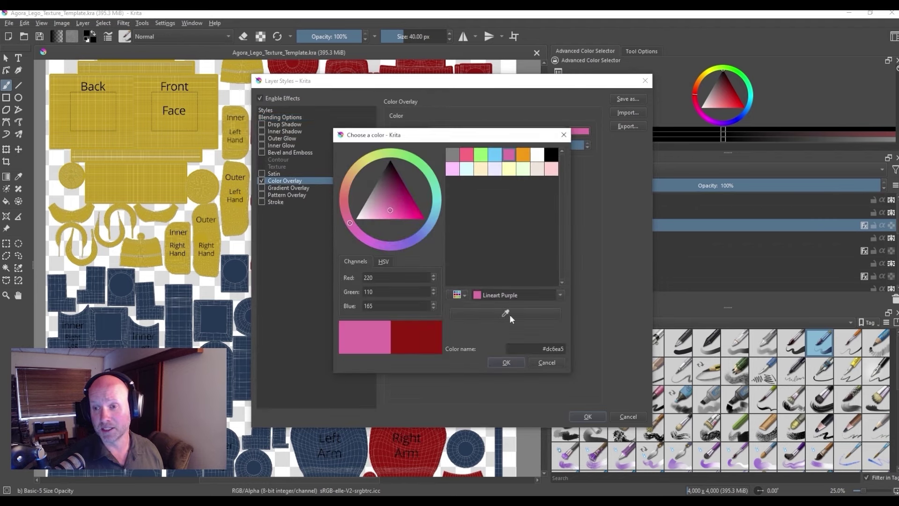
left_click(507, 362)
left_click(588, 417)
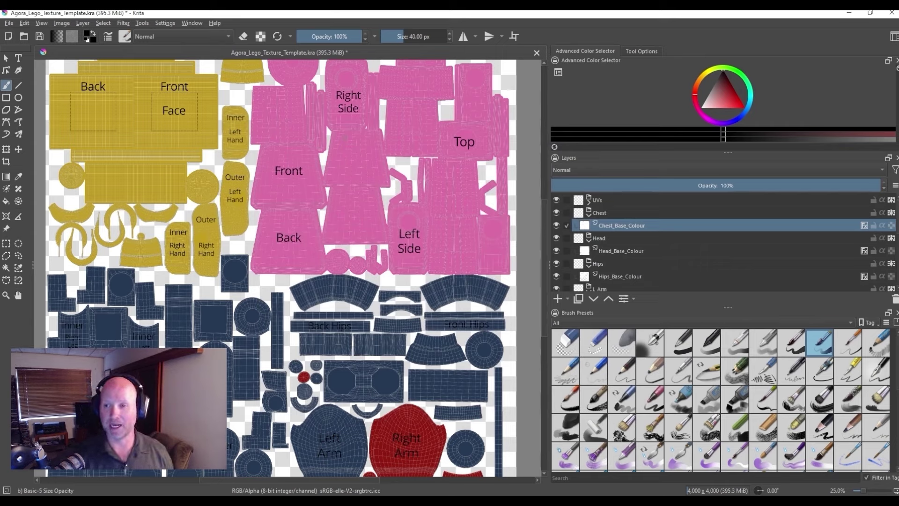
left_click(556, 200)
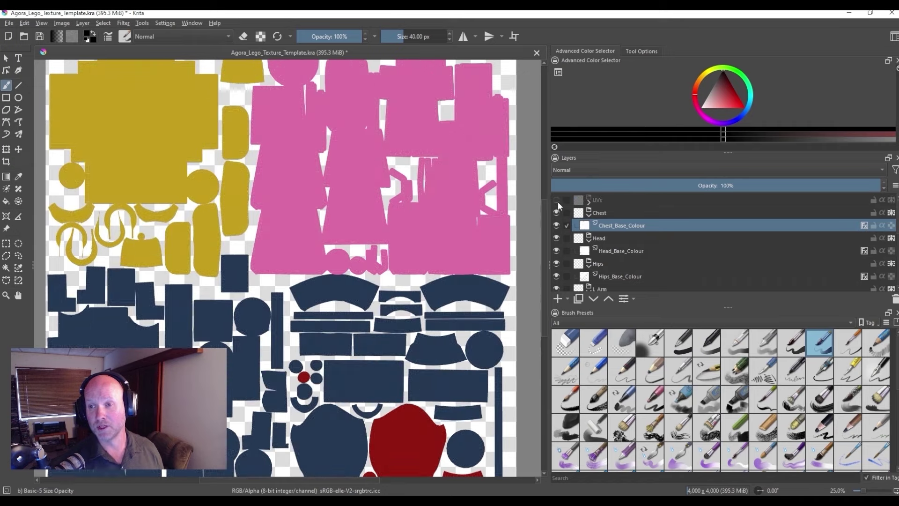